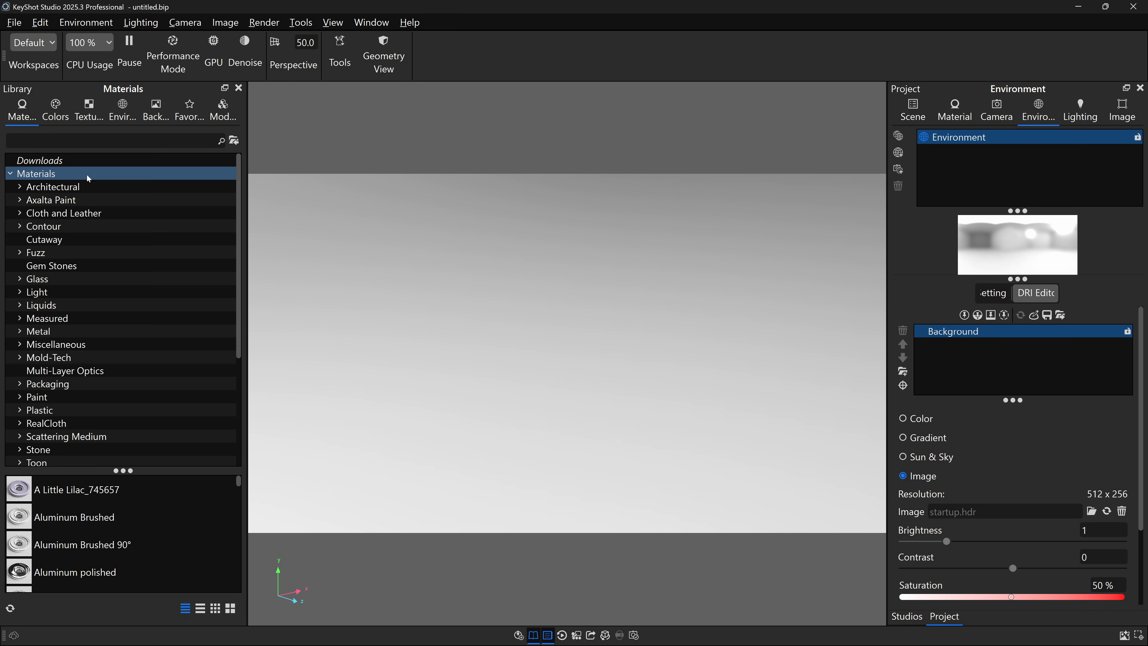
# - Add a folder named Custom under Materials in the material library and select it
pyautogui.rightClick(88, 177)
pyautogui.click(134, 189)
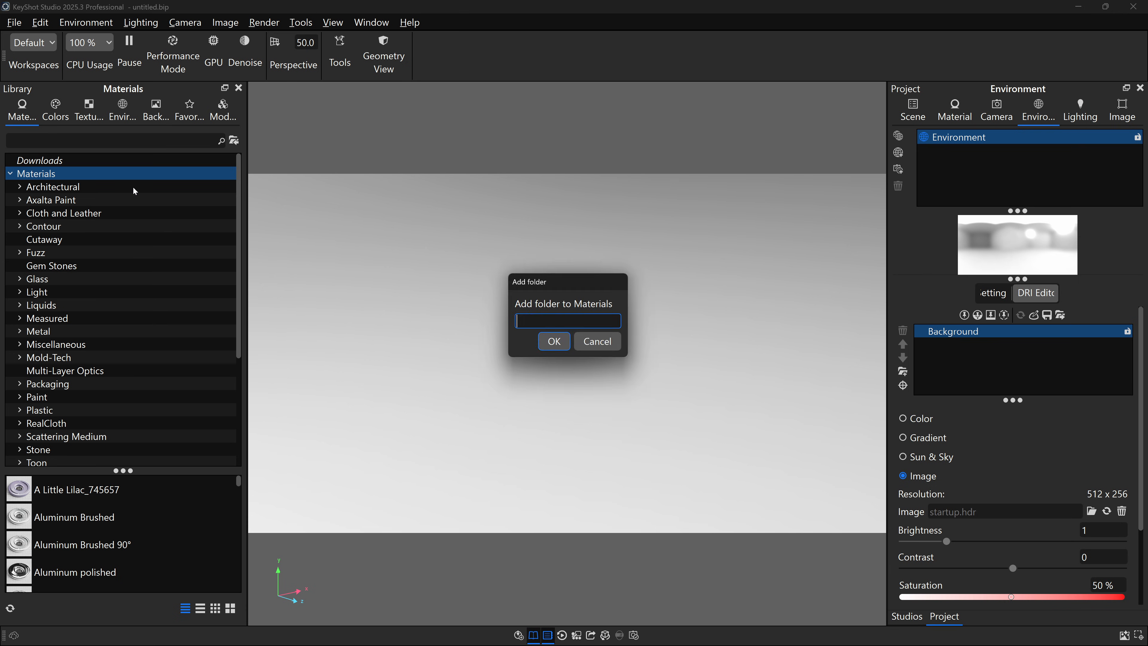
pyautogui.write('Custom')
pyautogui.press('Return')
pyautogui.click(107, 238)
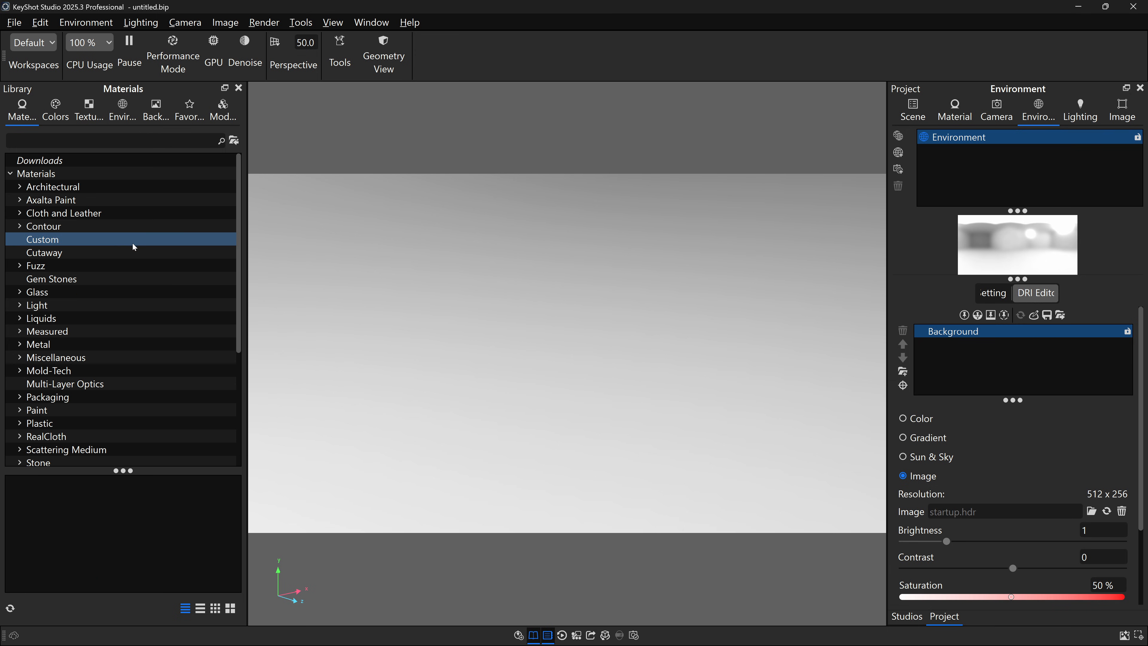
# - Import Detailed Painted White Backdrop Smaller Textures.kmp from E:\SynologyDrive\Content\126 - Glass Product Reveal\Project Files into the Custom materials folder
pyautogui.click(234, 142)
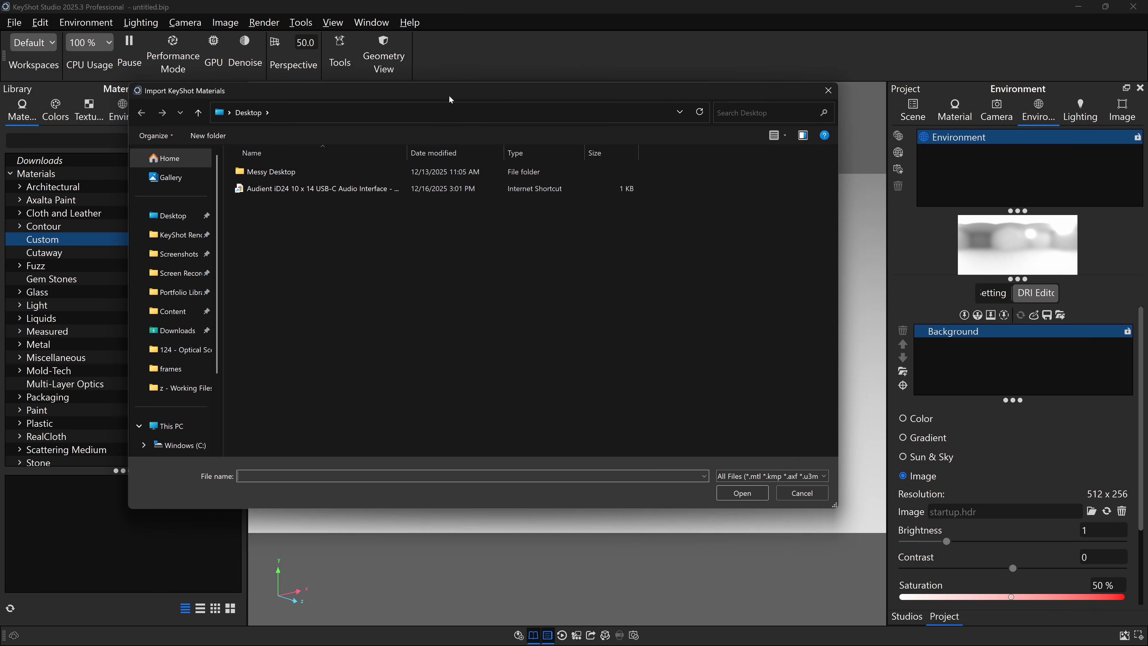
pyautogui.click(458, 116)
pyautogui.write('E:\\SynologyDrive\\Content\\126 - Glass Product Reveal\\Project Files')
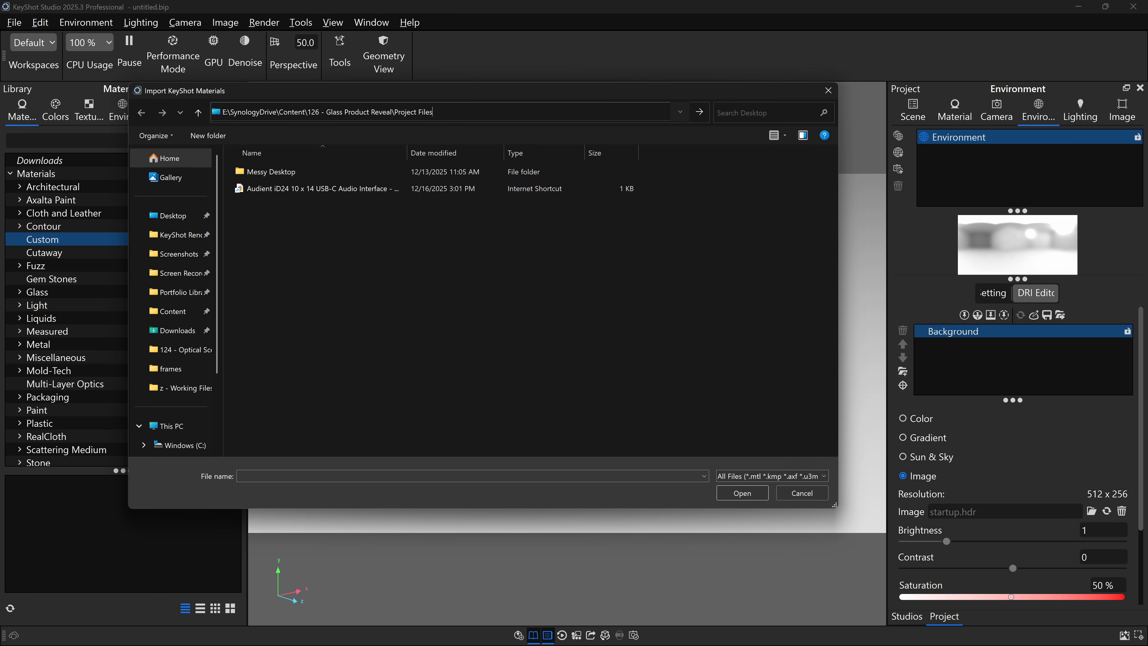
pyautogui.press('Return')
pyautogui.moveTo(408, 153); pyautogui.dragTo(445, 153)
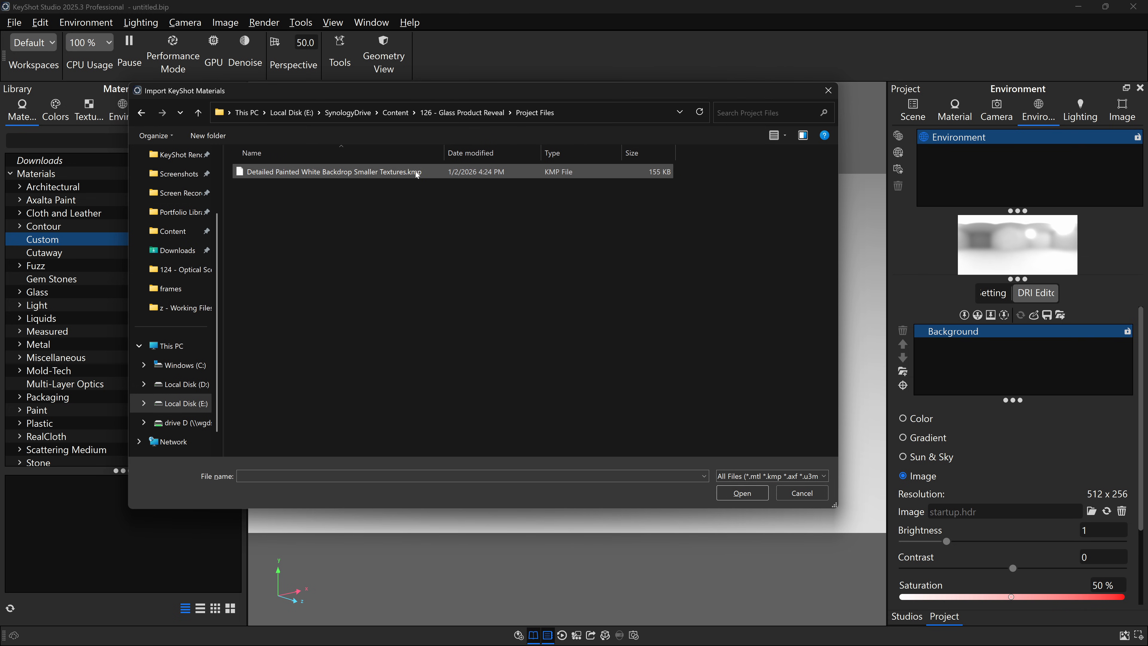
pyautogui.click(298, 177)
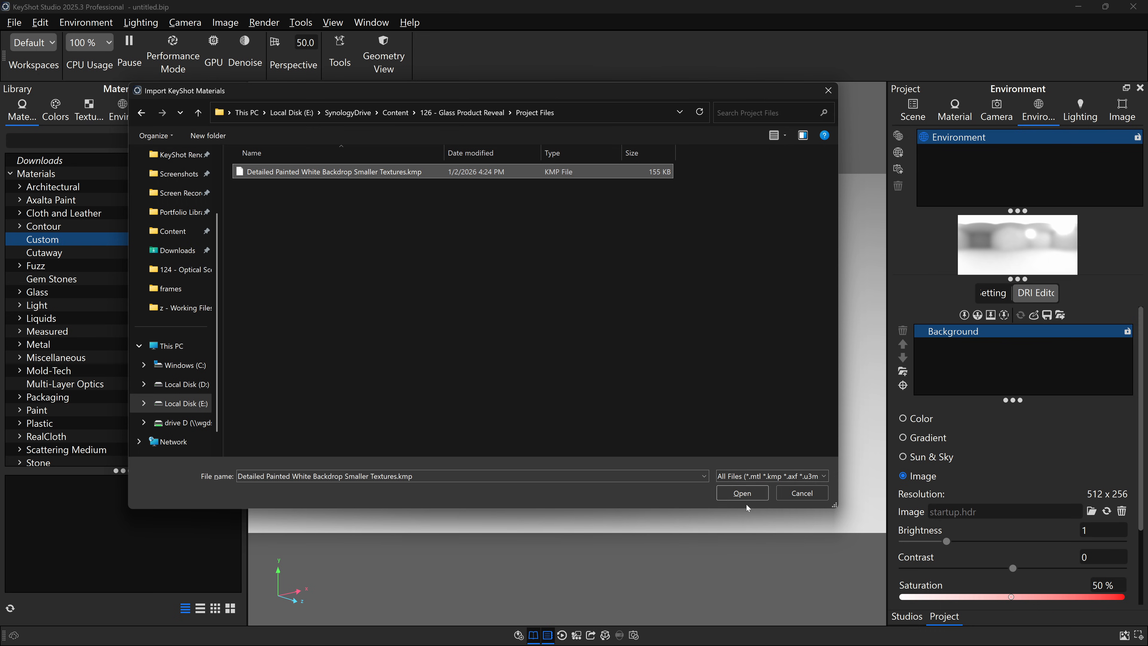
pyautogui.click(742, 494)
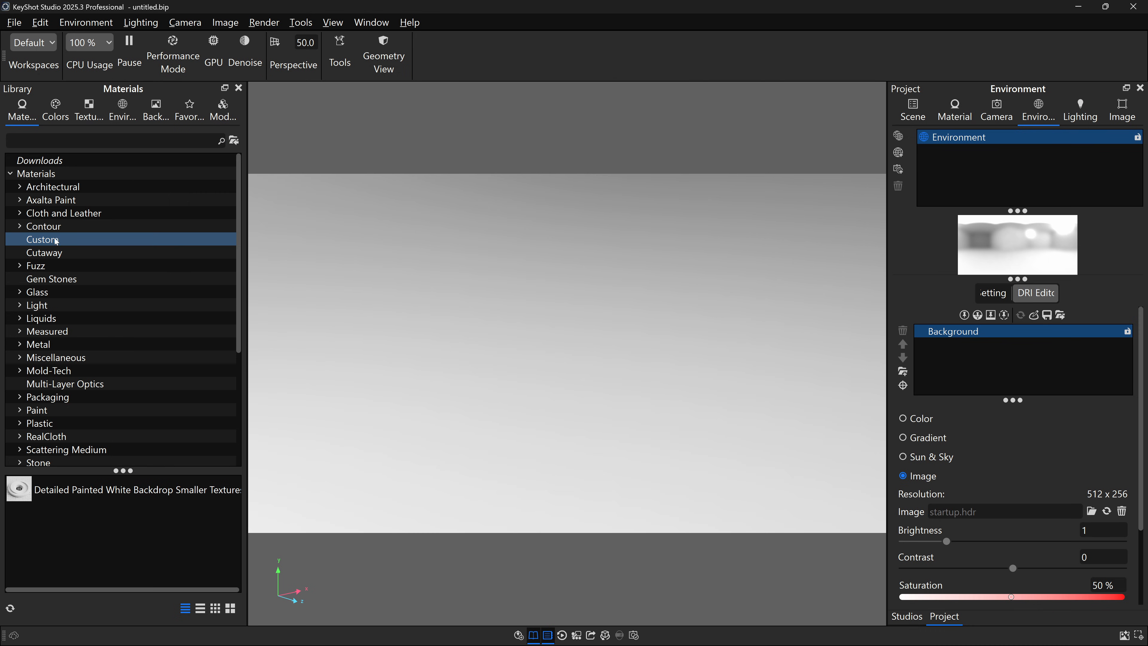
# - Give the material previews more room in the library and enlarge their thumbnails
pyautogui.moveTo(123, 471); pyautogui.dragTo(131, 331)
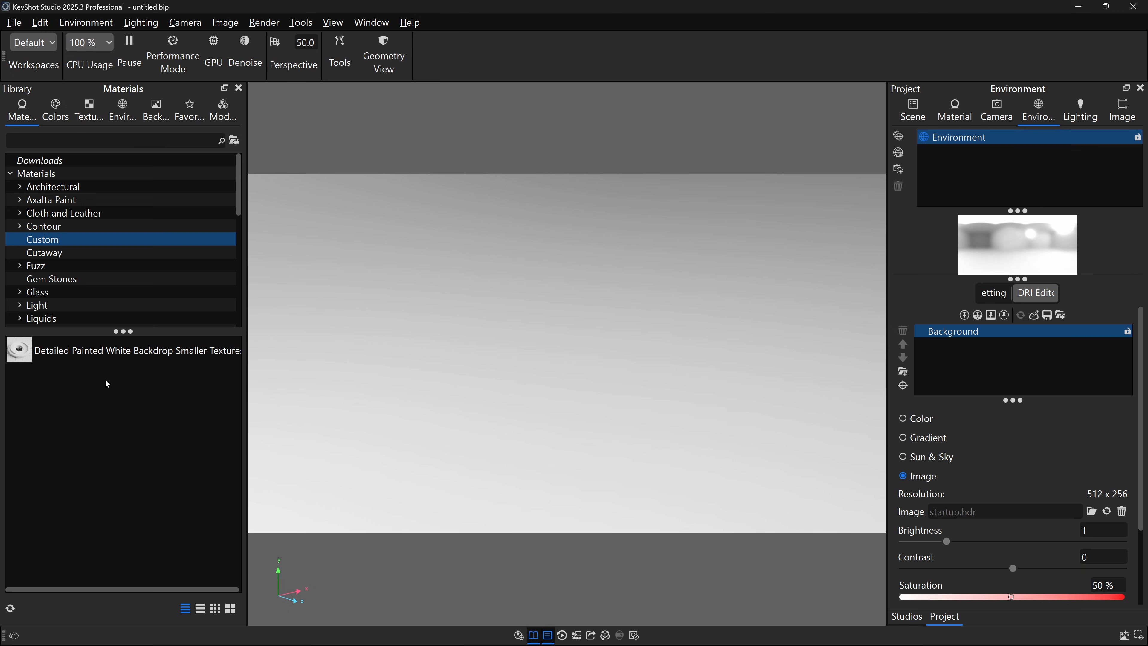
pyautogui.keyDown('ctrl'); pyautogui.scroll(6, 107, 378); pyautogui.keyUp('ctrl')
pyautogui.keyDown('ctrl'); pyautogui.scroll(-2, 107, 379); pyautogui.keyUp('ctrl')
pyautogui.keyDown('ctrl'); pyautogui.scroll(2, 107, 377); pyautogui.keyUp('ctrl')
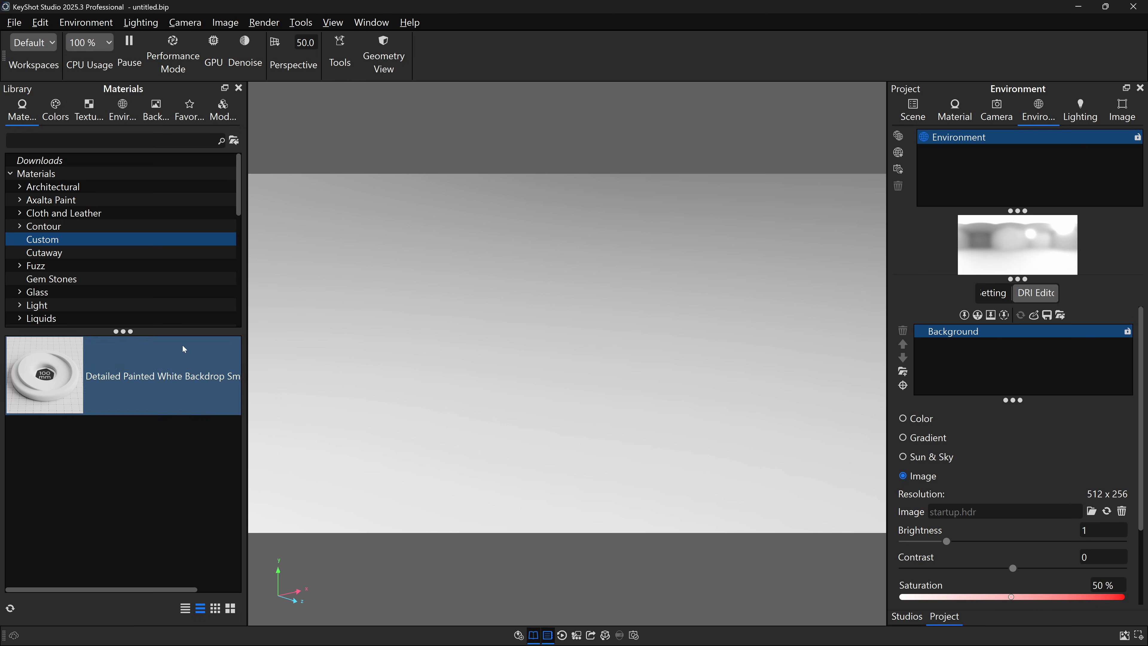
# - Add a folder named Custom under Environments in the environment library and select it
pyautogui.click(125, 112)
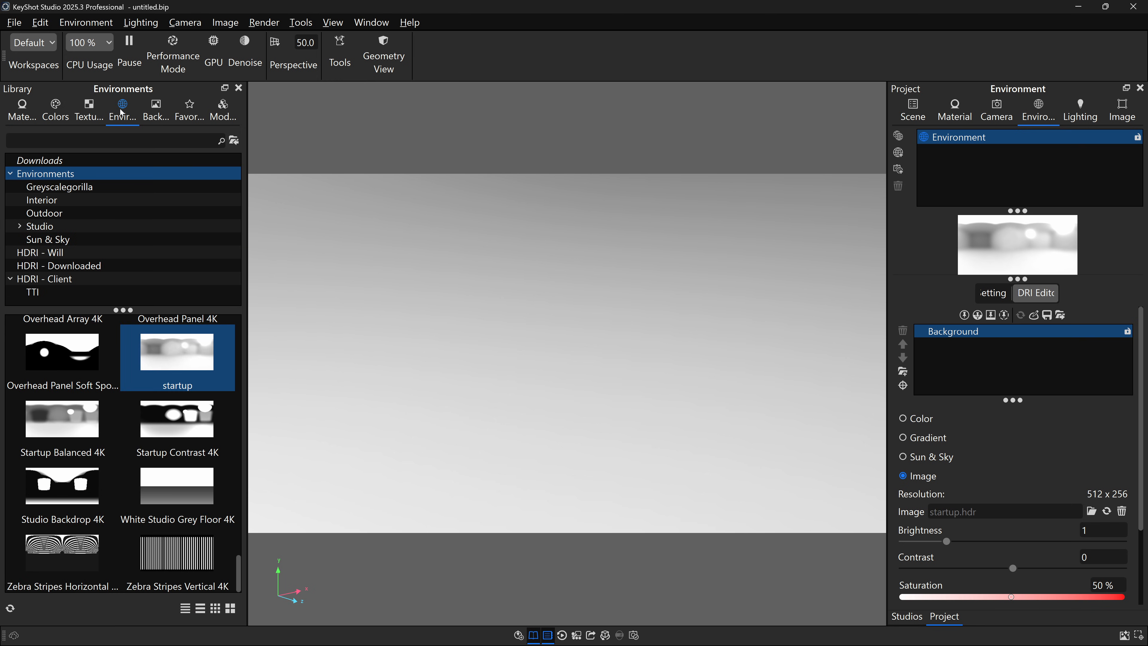
pyautogui.rightClick(70, 177)
pyautogui.click(88, 180)
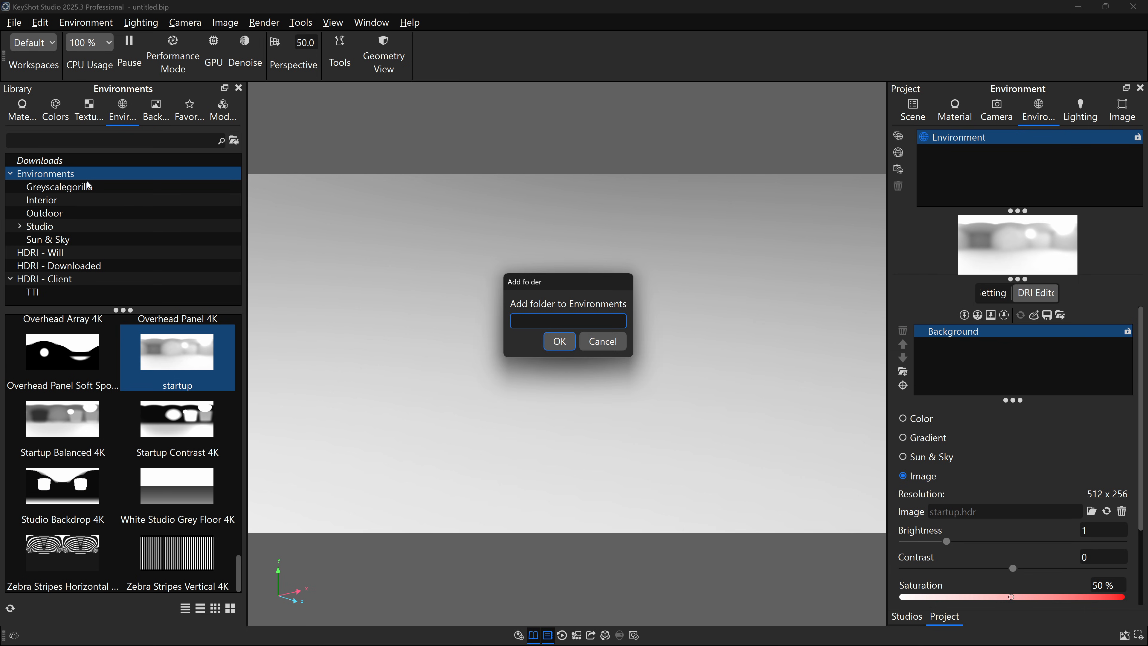
pyautogui.write('Custom')
pyautogui.press('Return')
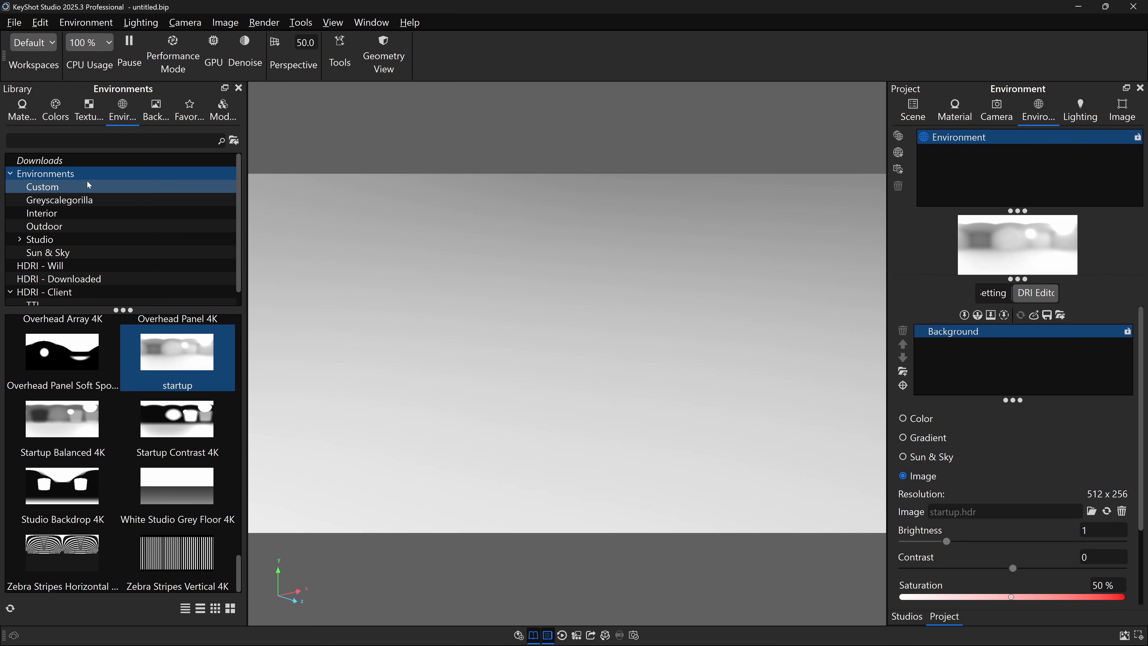
pyautogui.click(96, 187)
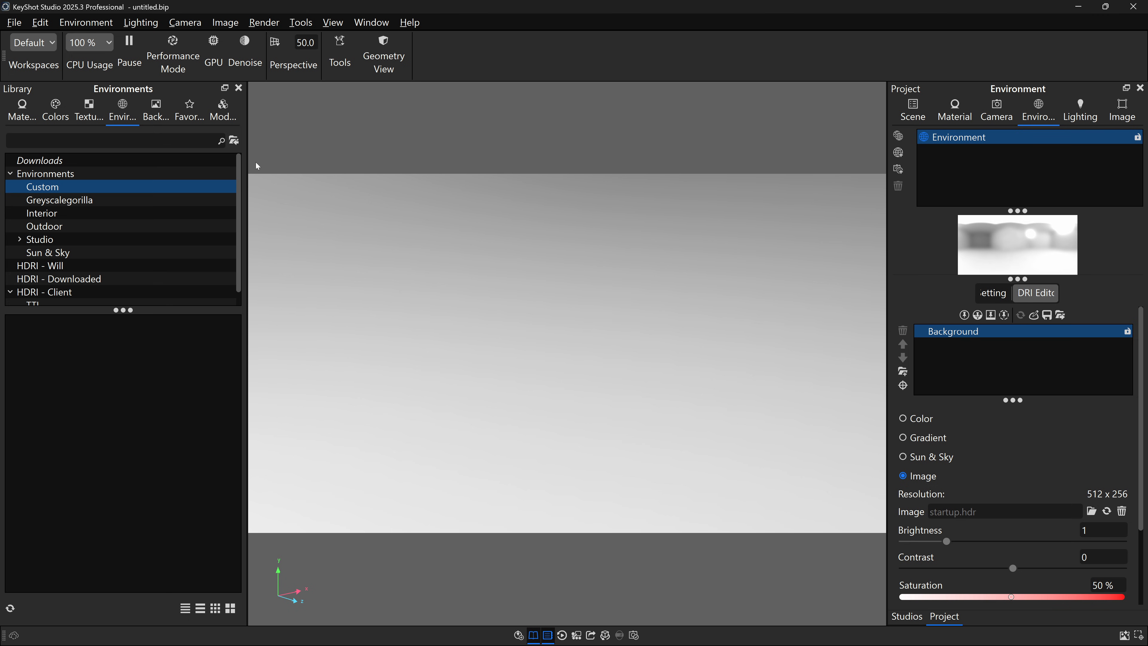
# - Import Startup Contrast WG Variant 1.hdz from E:\SynologyDrive\Content\126 - Glass Product Reveal\Project Files into the Custom environments folder
pyautogui.click(234, 141)
pyautogui.click(215, 46)
pyautogui.write('E:\\SynologyDrive\\Content\\126 - Glass Product Reveal\\Project Files')
pyautogui.press('Return')
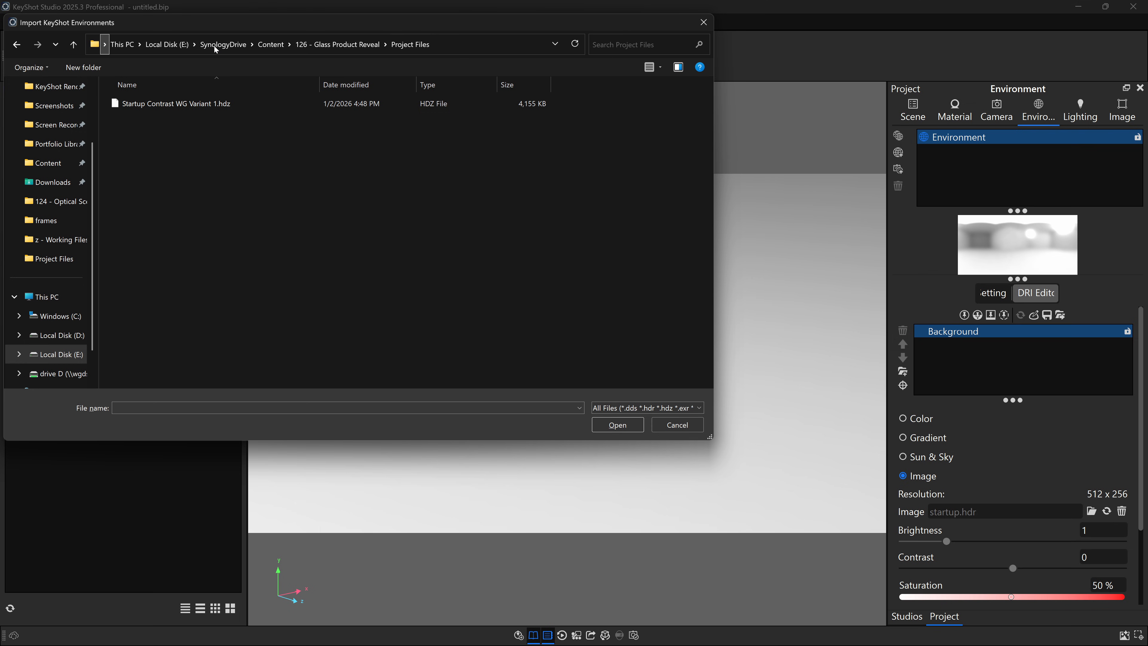
pyautogui.click(143, 104)
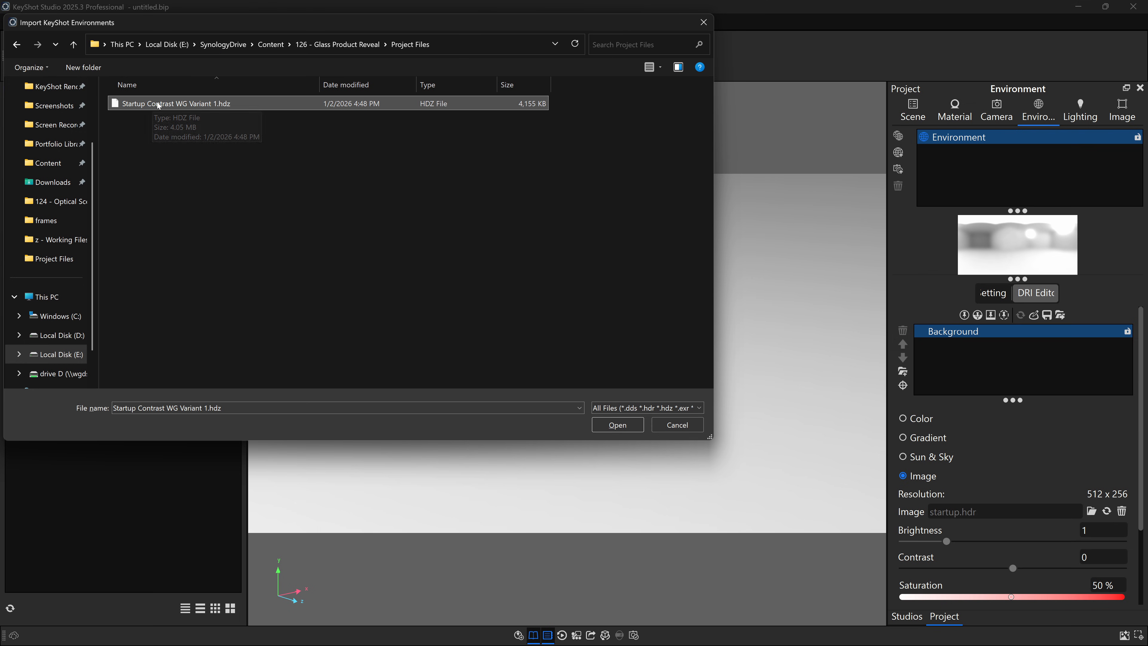
pyautogui.click(618, 426)
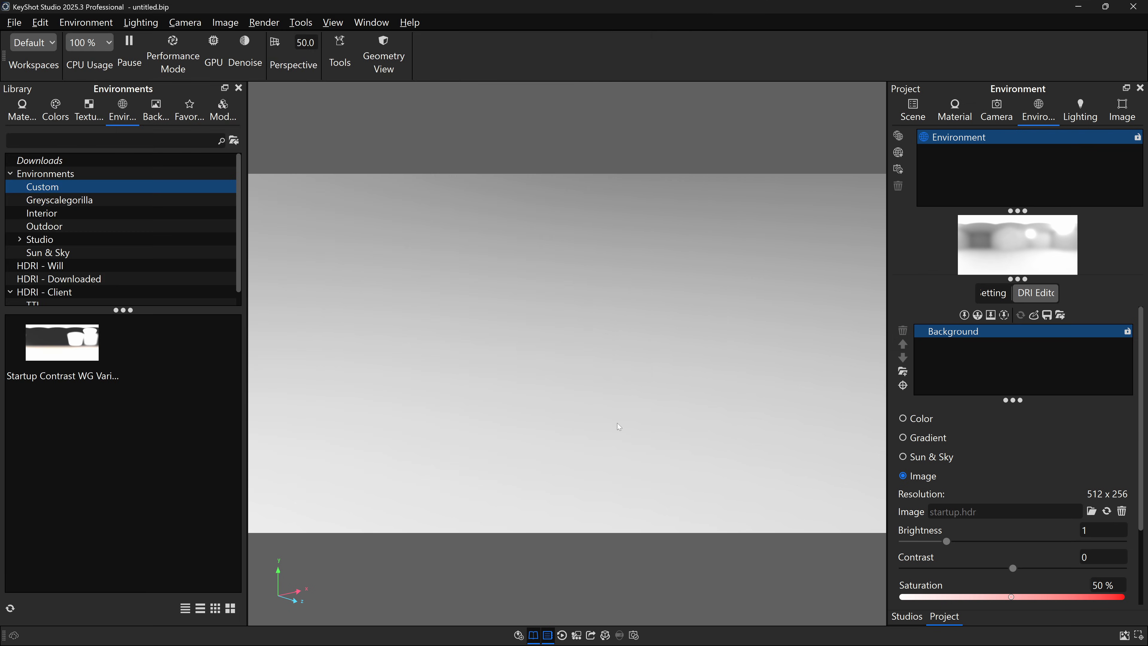
# - Add a folder named Custom under Models in the model library and select it
pyautogui.click(222, 108)
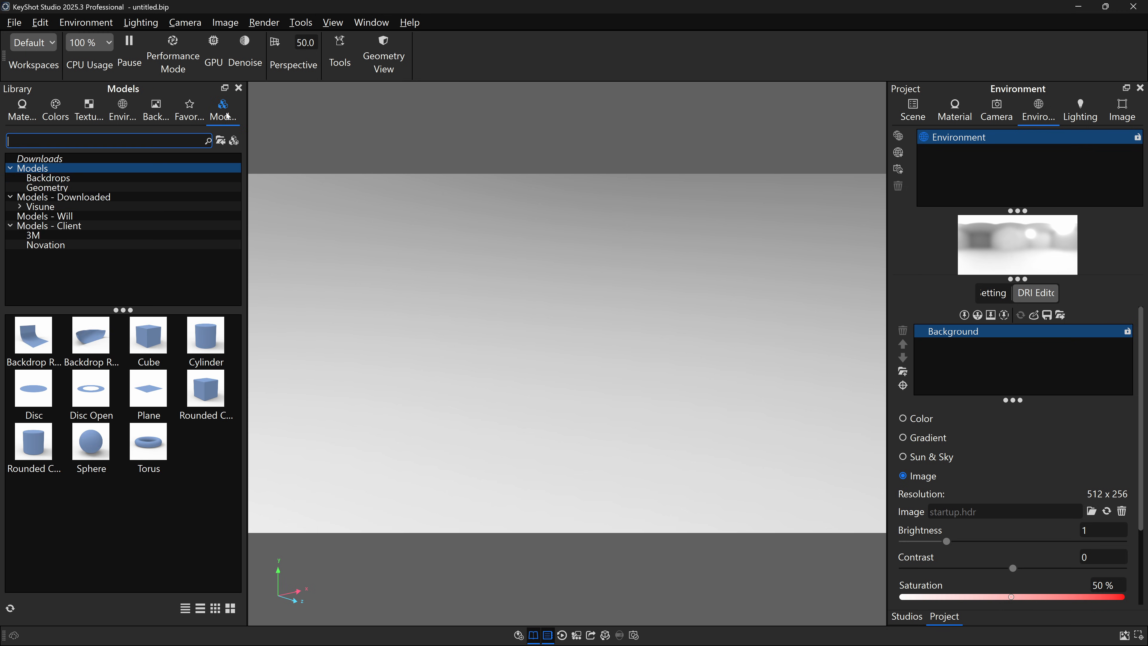
pyautogui.rightClick(32, 171)
pyautogui.click(53, 177)
pyautogui.write('Custom')
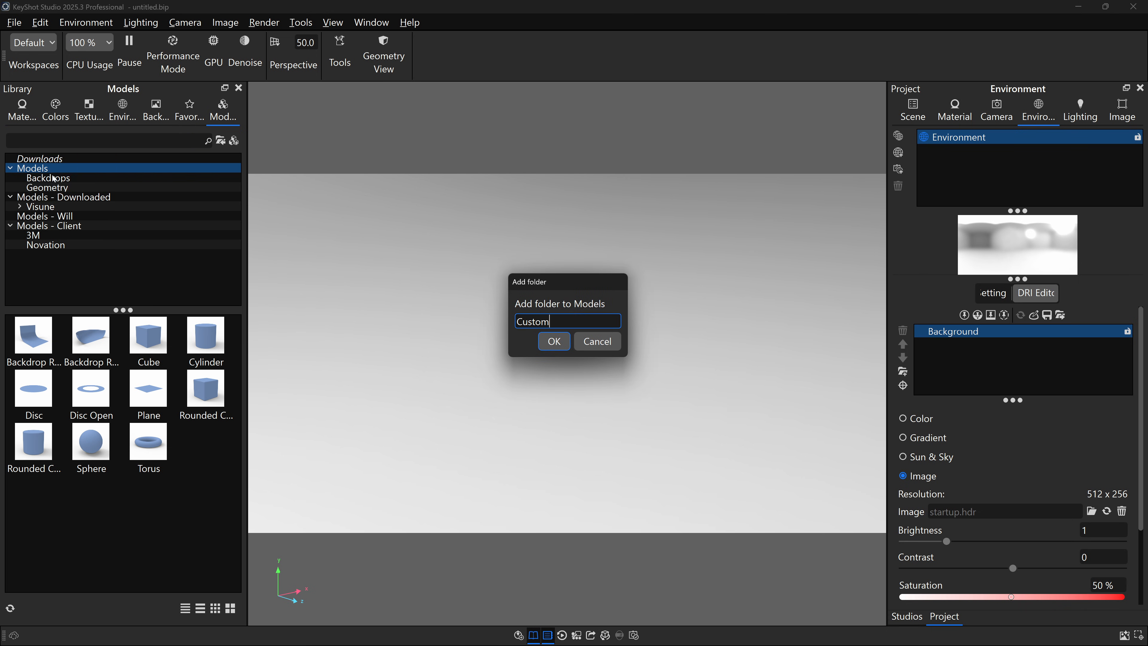
pyautogui.press('Return')
pyautogui.click(49, 200)
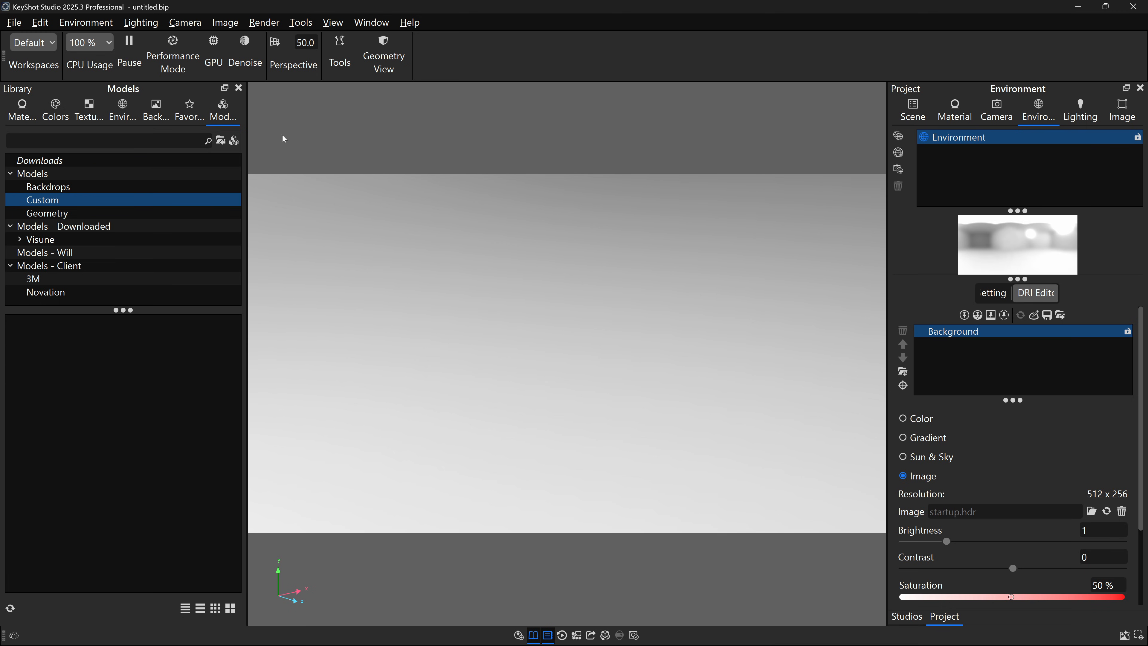
# - Import Tutorial Timer.ksp from E:\SynologyDrive\Content\126 - Glass Product Reveal\Project Files into the Custom models folder and enlarge its thumbnail
pyautogui.click(223, 144)
pyautogui.write('E:\\SynologyDrive\\Content\\126 - Glass Product Reveal\\Project Files')
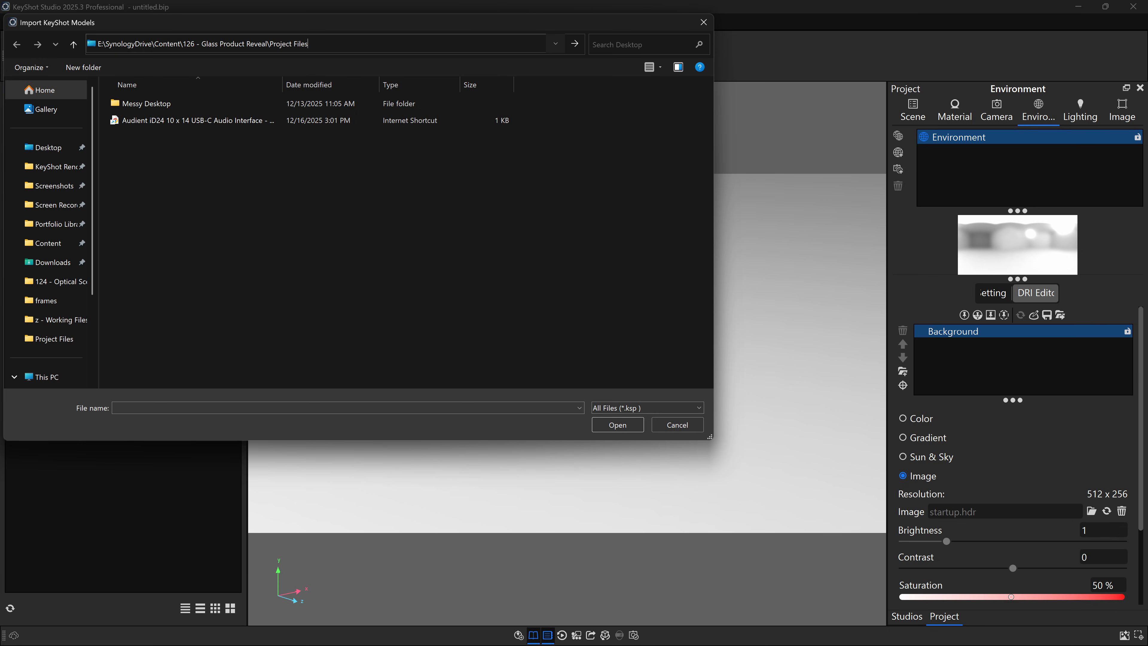
pyautogui.press('Return')
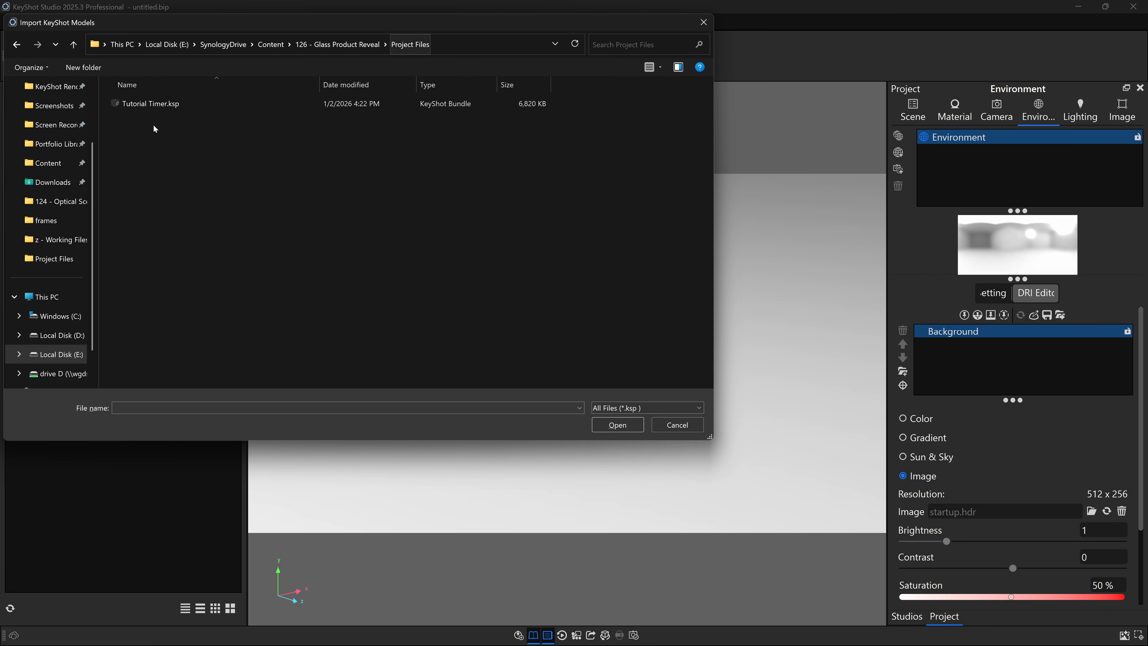
pyautogui.click(156, 104)
pyautogui.click(618, 425)
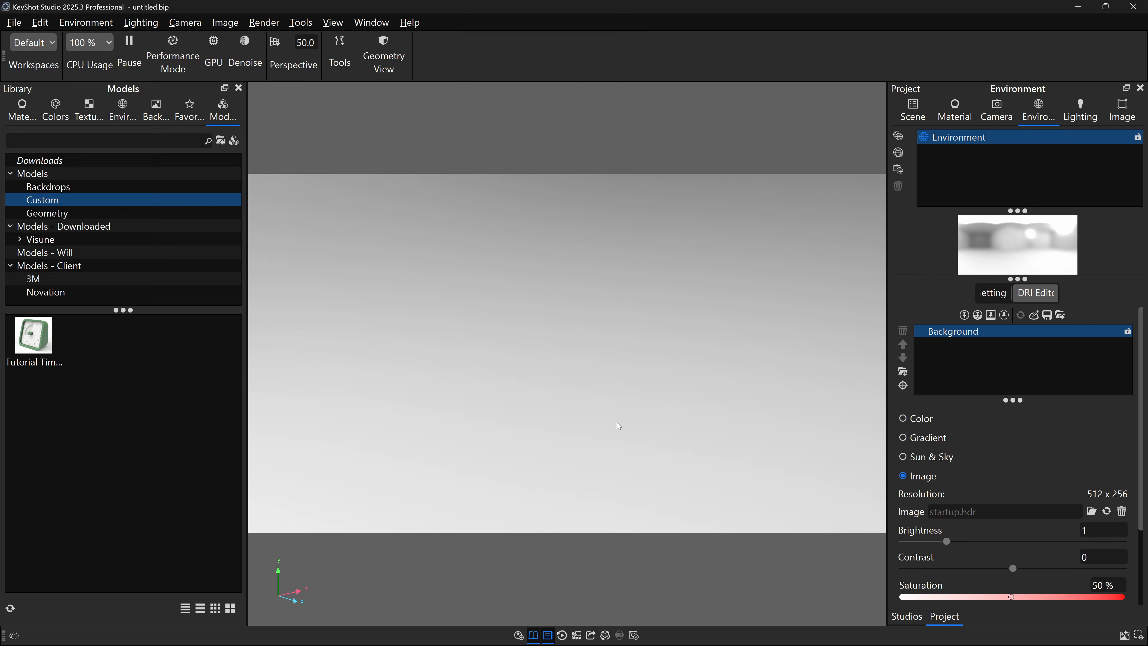
pyautogui.click(36, 337)
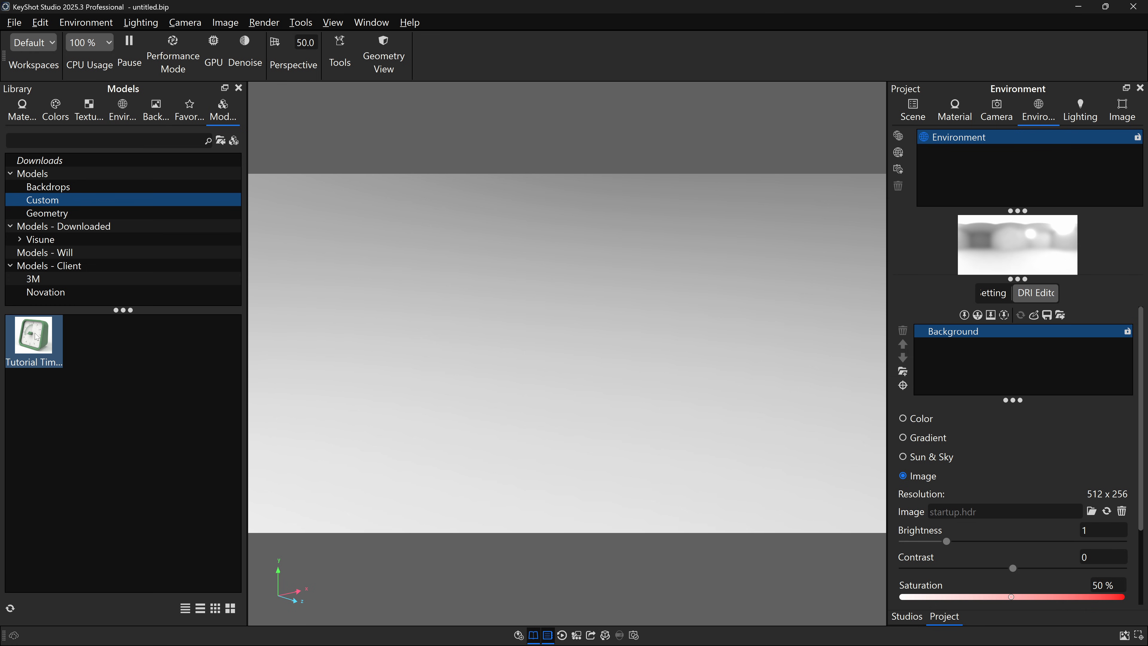
pyautogui.keyDown('ctrl'); pyautogui.scroll(3, 73, 388); pyautogui.keyUp('ctrl')
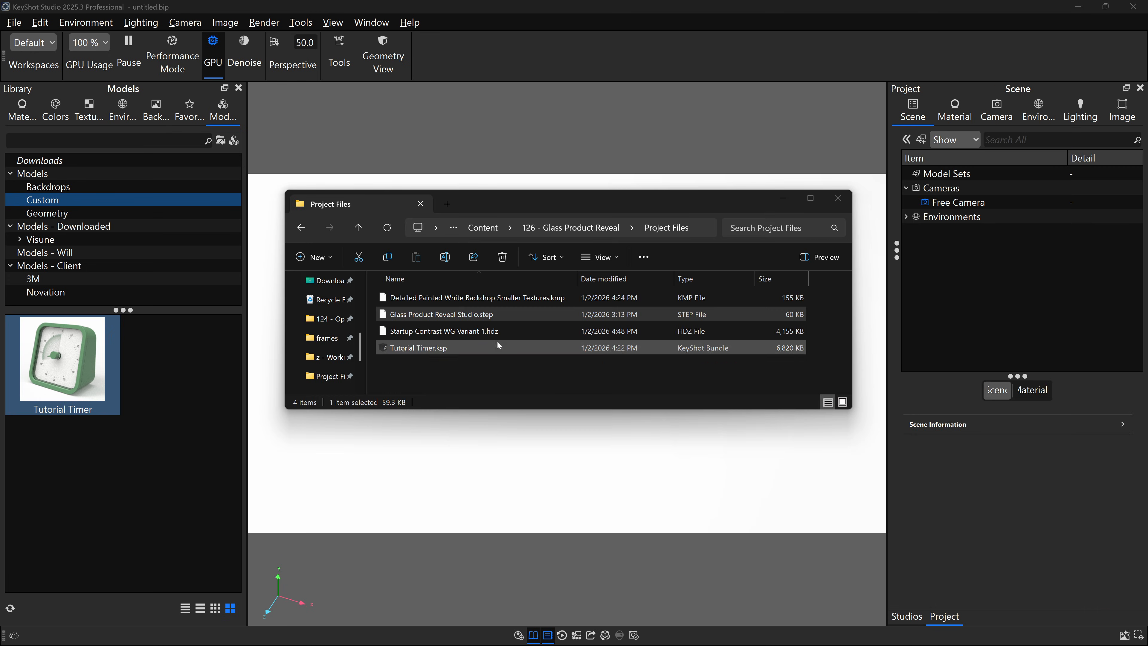
# - Import Glass Product Reveal Studio.step into the scene, centered and snapped to ground, with NURBS data included
pyautogui.click(493, 315)
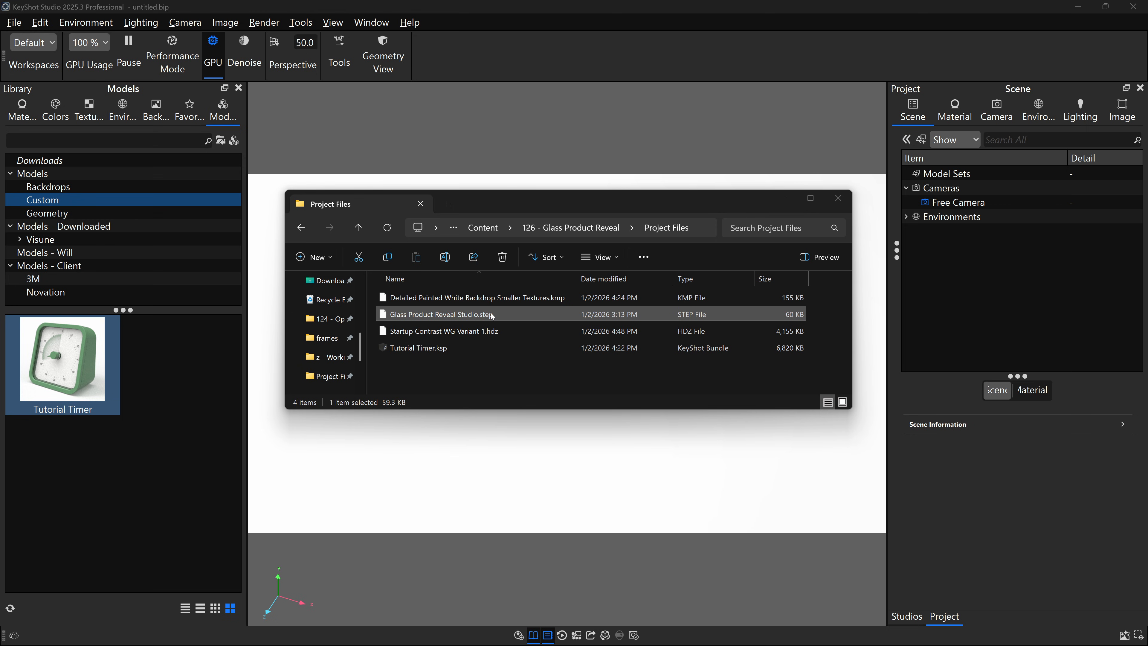
pyautogui.moveTo(505, 314); pyautogui.dragTo(548, 464)
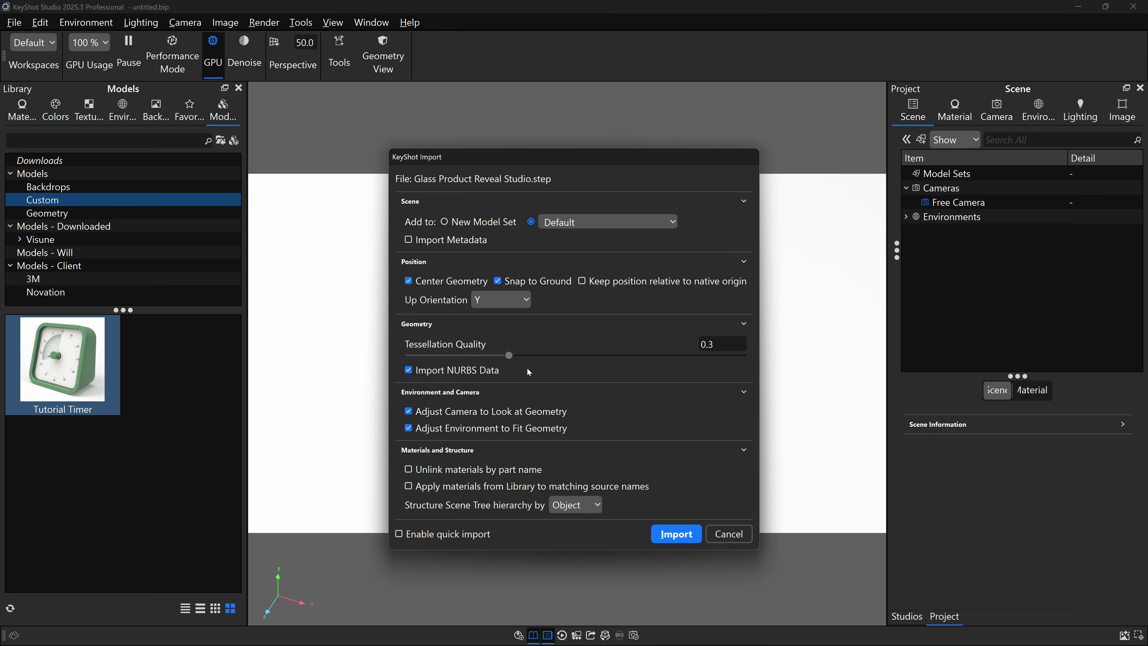
pyautogui.click(723, 344)
pyautogui.click(692, 535)
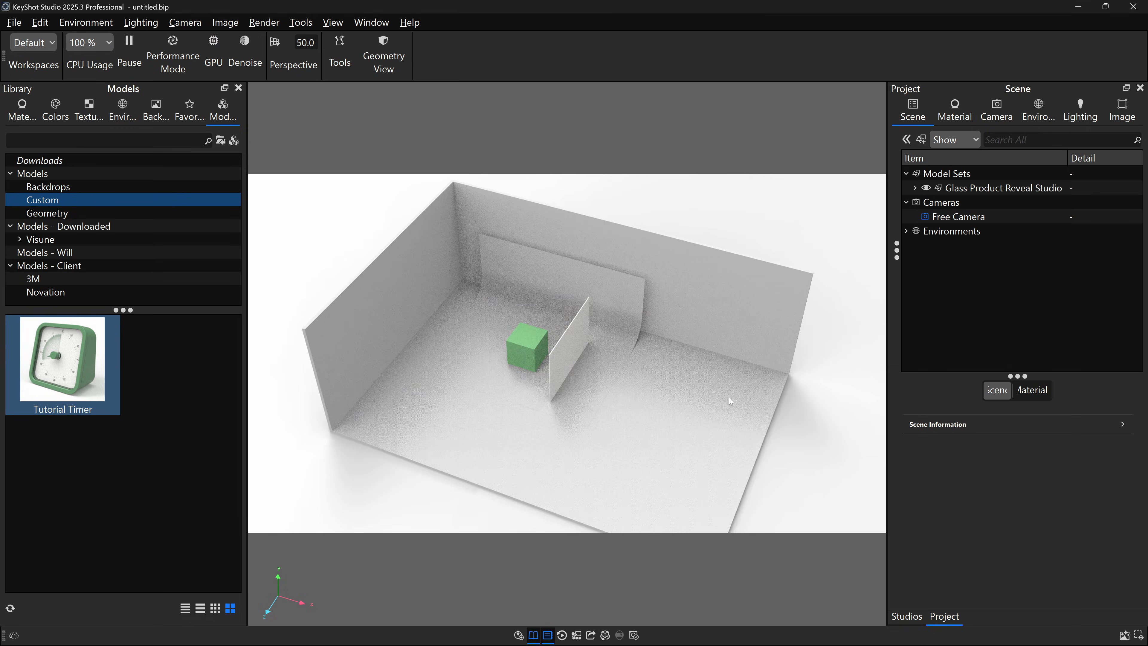
# - Select the green product placeholder cube in the studio model and turn on GPU rendering
pyautogui.moveTo(682, 409); pyautogui.dragTo(721, 365)
pyautogui.click(516, 375)
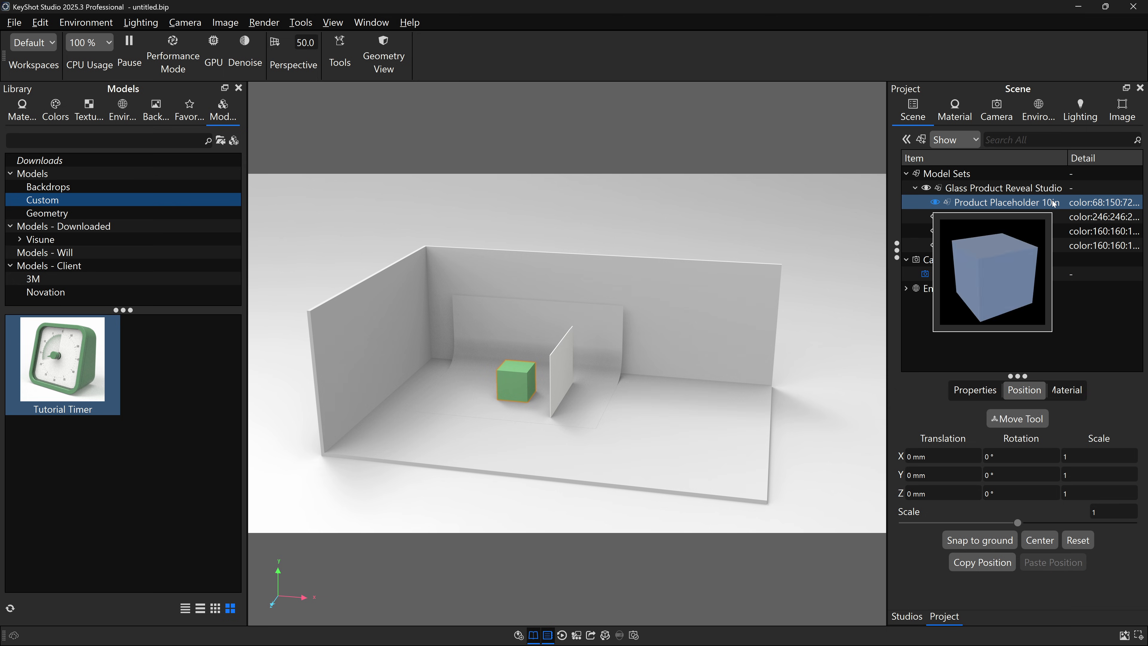
pyautogui.moveTo(90, 341)
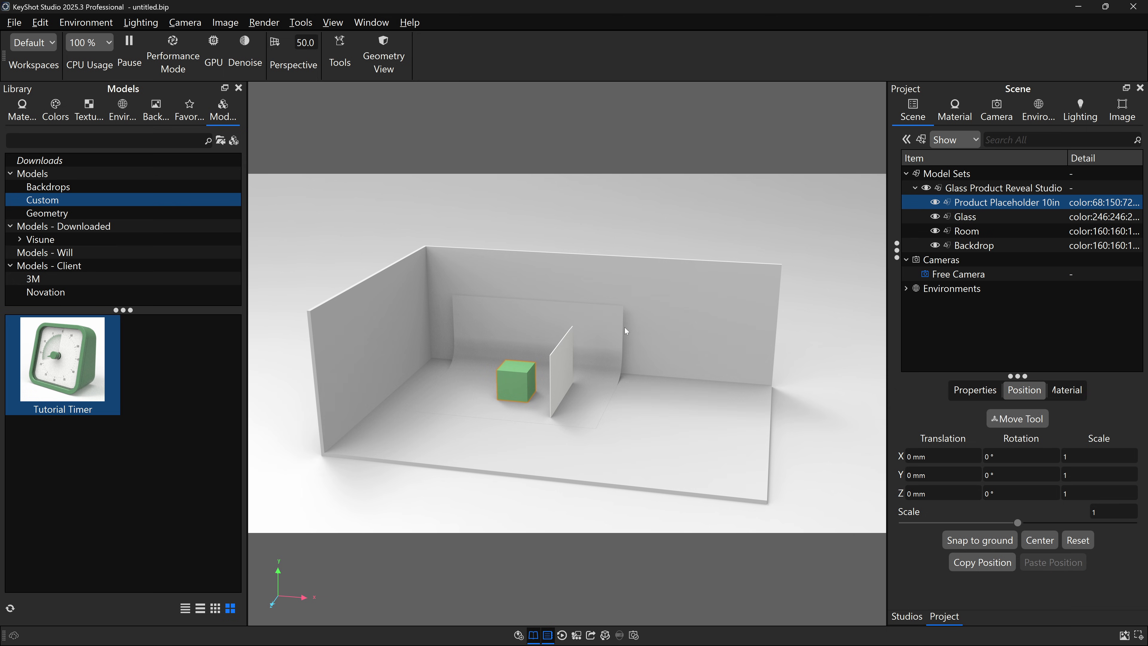
pyautogui.click(219, 56)
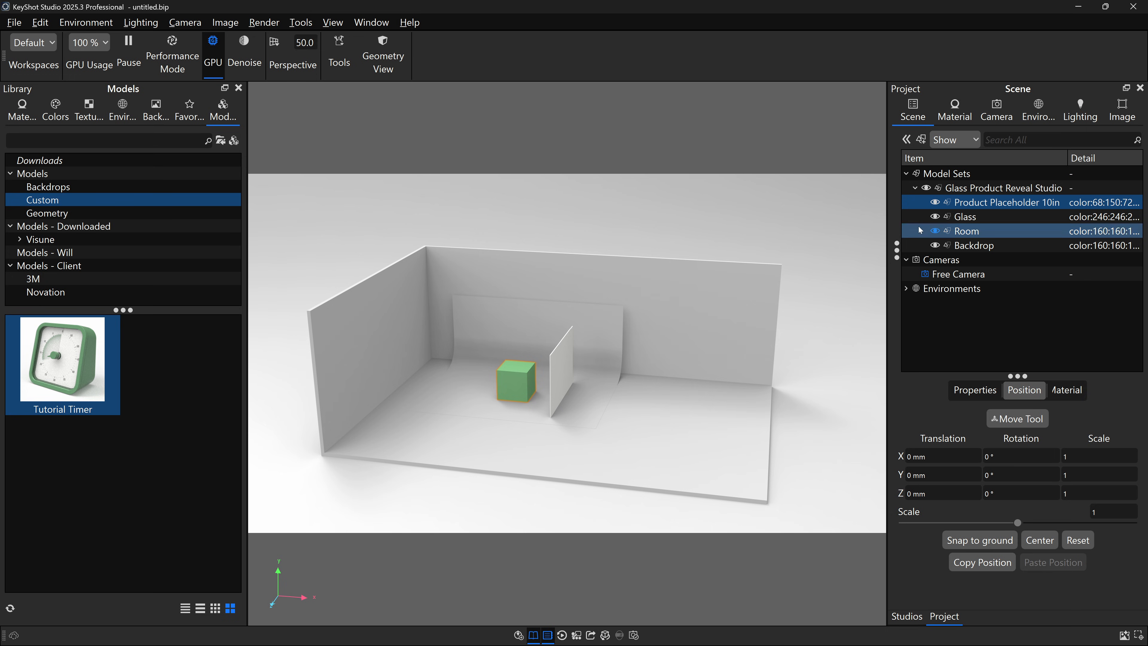
# - Hide the Product Placeholder 10in part and place the Tutorial Timer model on the floor where the cube stood
pyautogui.click(935, 202)
pyautogui.moveTo(58, 357); pyautogui.dragTo(508, 391)
pyautogui.click(662, 617)
# - Examine the timer's placement relative to the backdrop, room and glass panel, and select the studio's Glass part
pyautogui.scroll(5, 464, 428)
pyautogui.scroll(4, 465, 429)
pyautogui.moveTo(465, 428); pyautogui.dragTo(601, 275, button='middle')
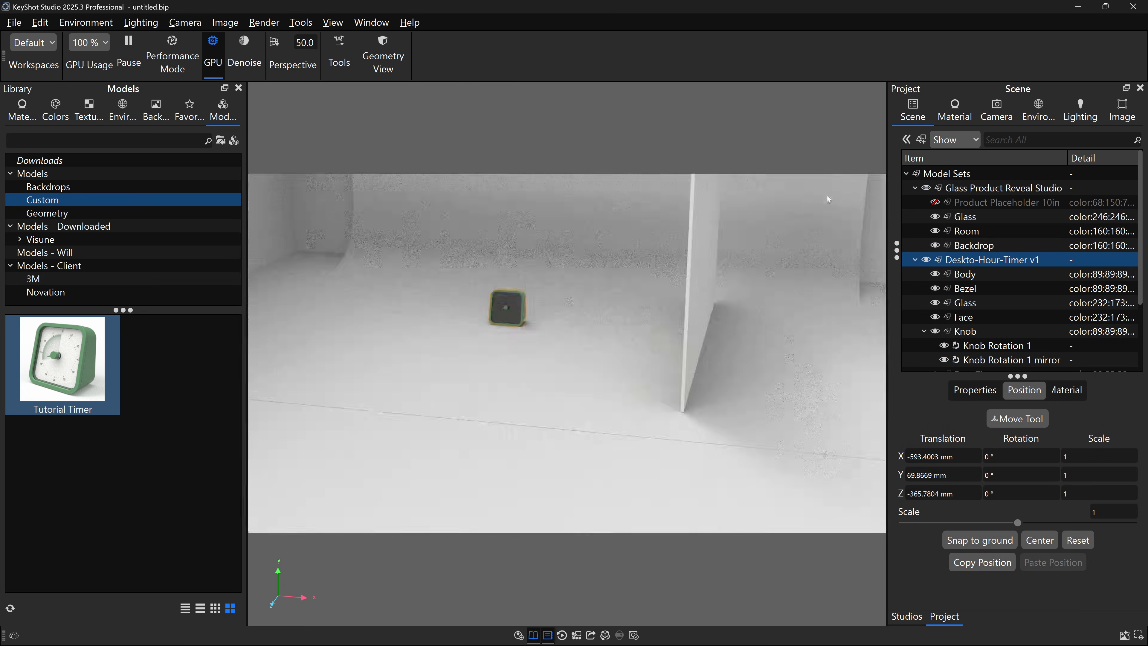
pyautogui.scroll(3, 487, 319)
pyautogui.scroll(-8, 557, 301)
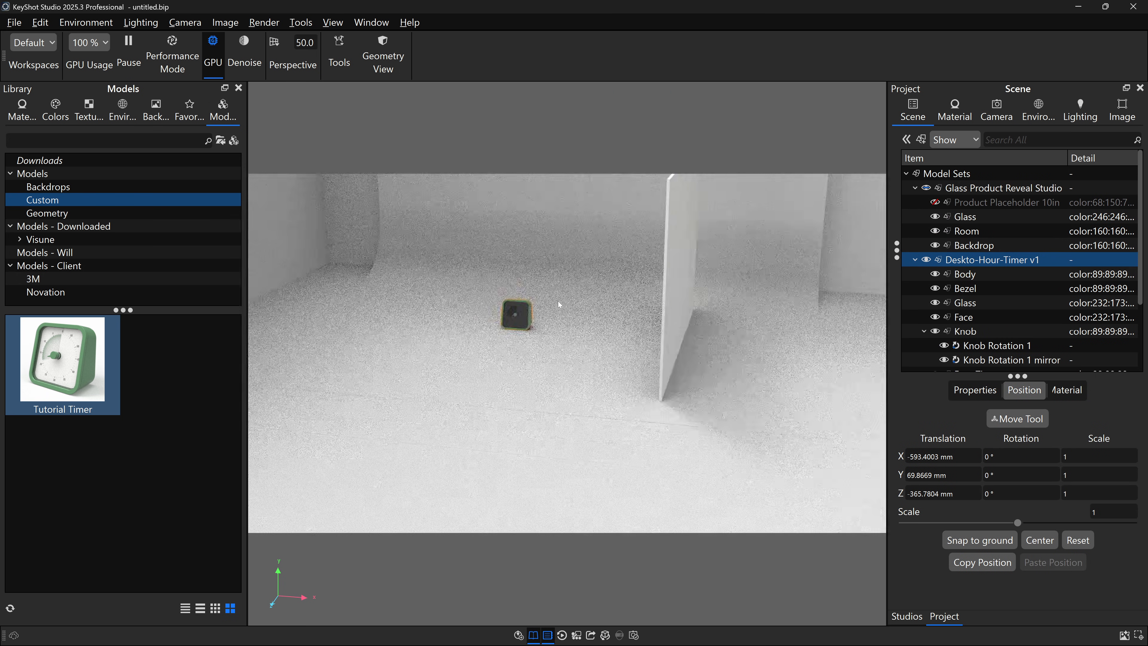
pyautogui.moveTo(642, 301); pyautogui.dragTo(563, 374)
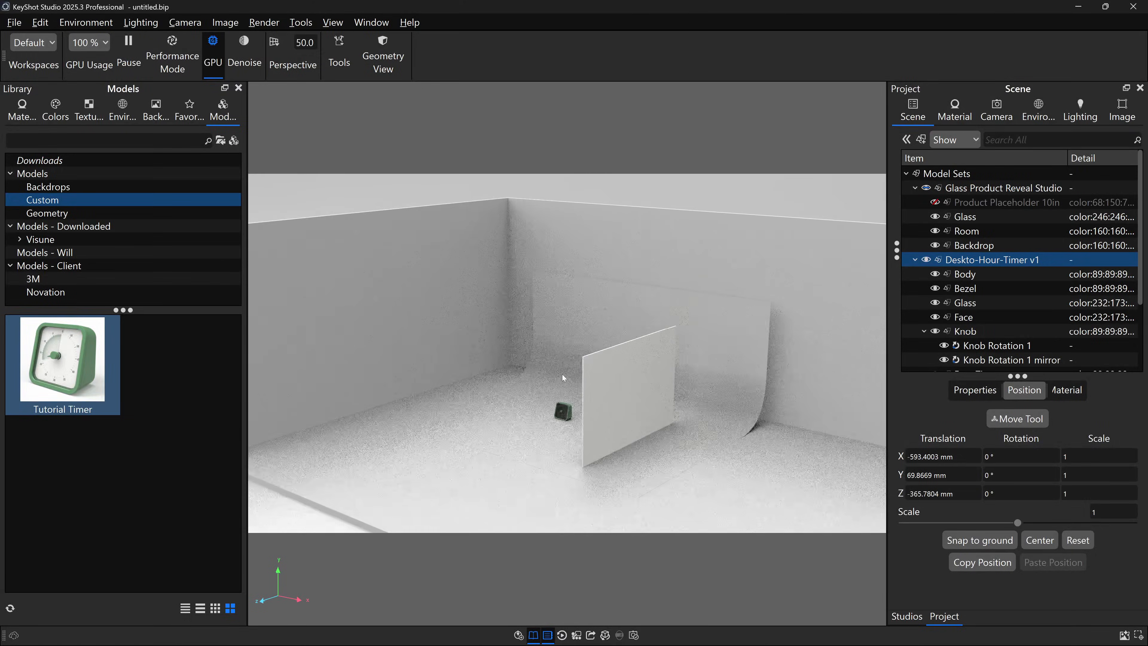
pyautogui.moveTo(640, 355); pyautogui.dragTo(616, 333)
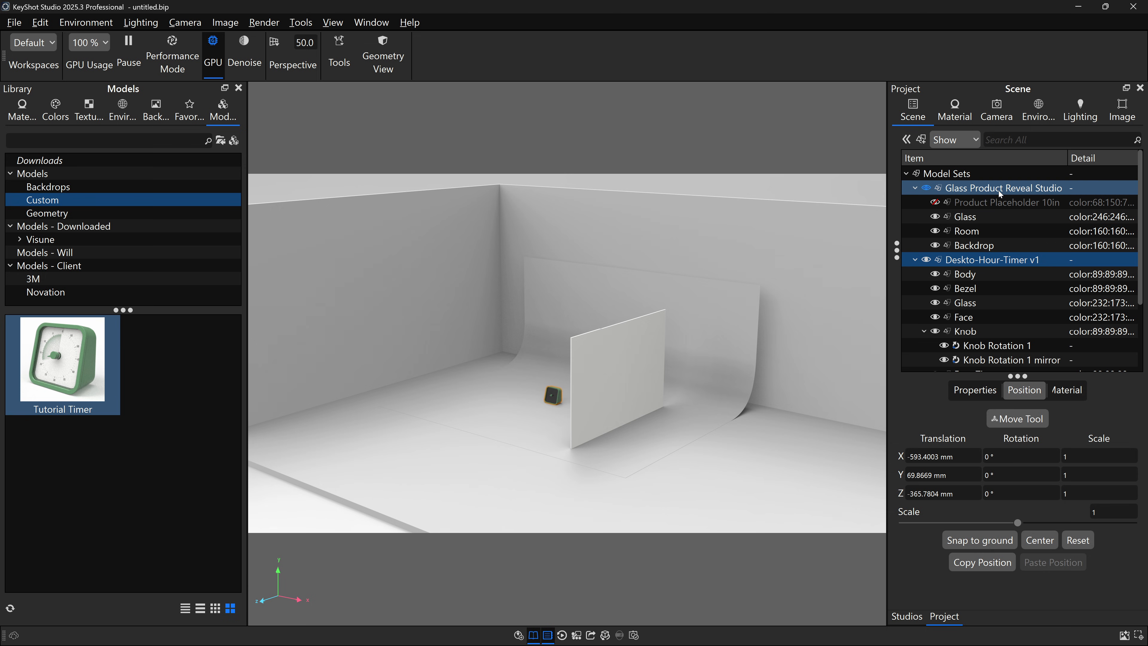
pyautogui.click(981, 217)
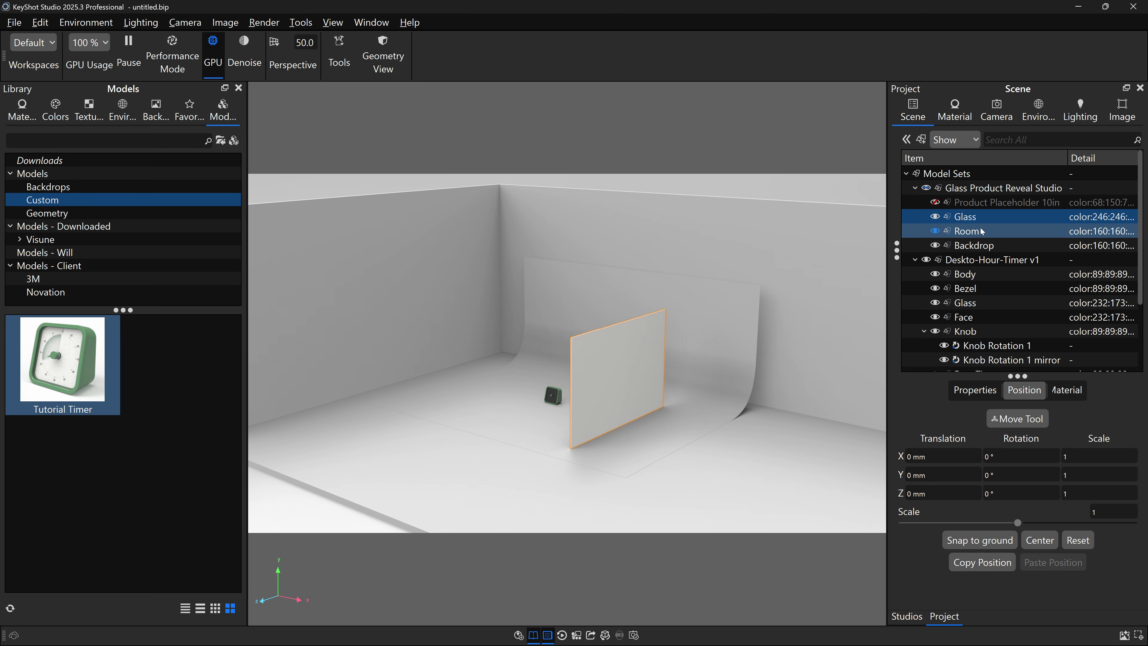
# - Select the studio's Glass, Room and Backdrop parts, scale them uniformly to about 0.294, and snap them to the ground
pyautogui.keyDown('ctrl'); pyautogui.click(982, 233); pyautogui.keyUp('ctrl')
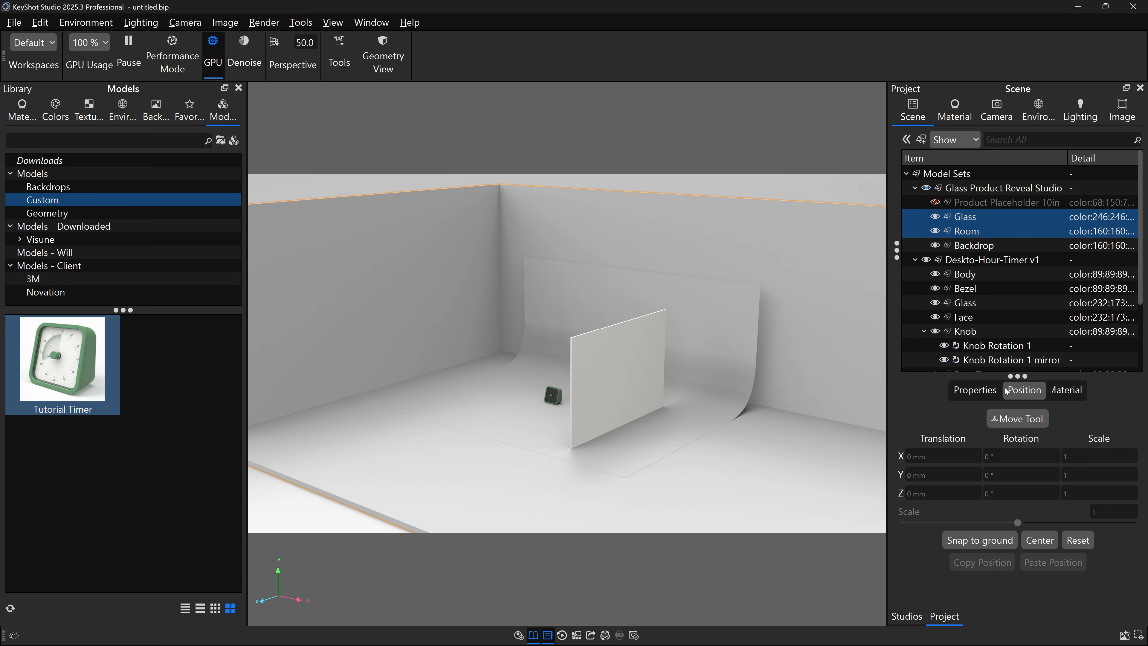
pyautogui.keyDown('ctrl'); pyautogui.click(985, 248); pyautogui.keyUp('ctrl')
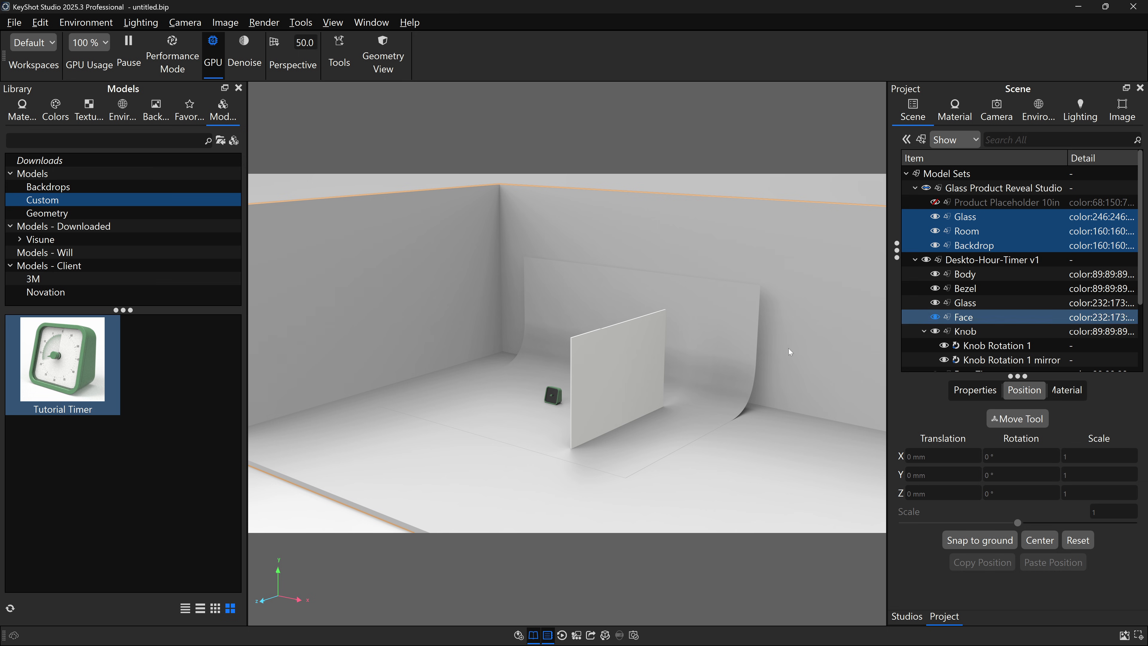
pyautogui.scroll(-3, 647, 367)
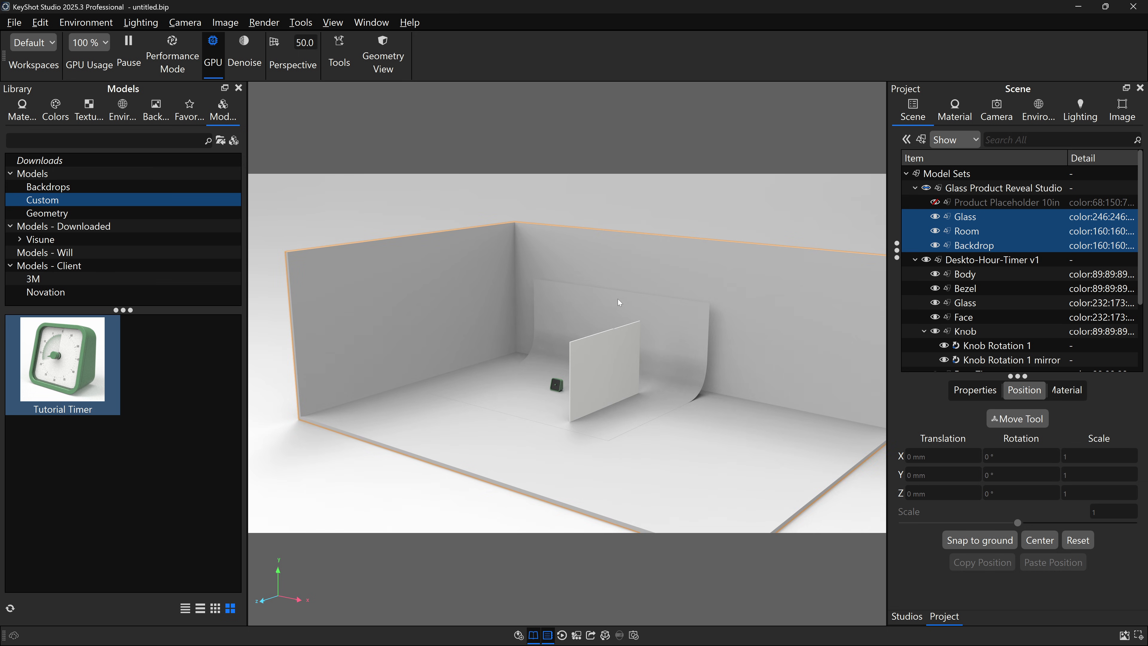
pyautogui.hotkey('ctrl', 'd')
pyautogui.moveTo(478, 408); pyautogui.dragTo(230, 156)
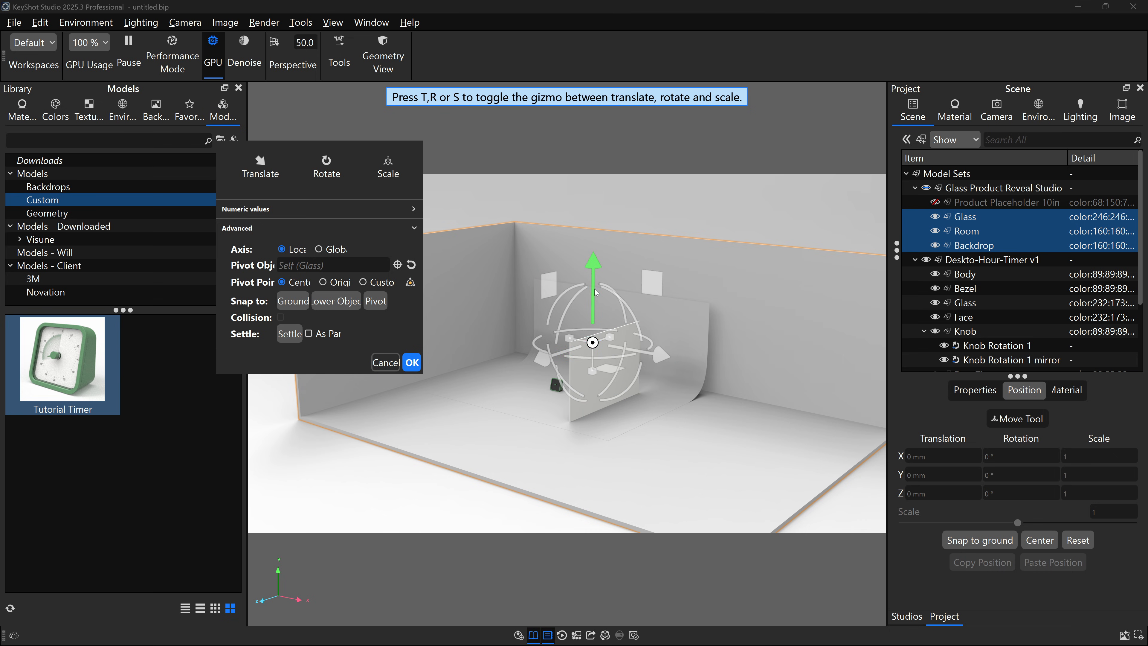
pyautogui.press('s')
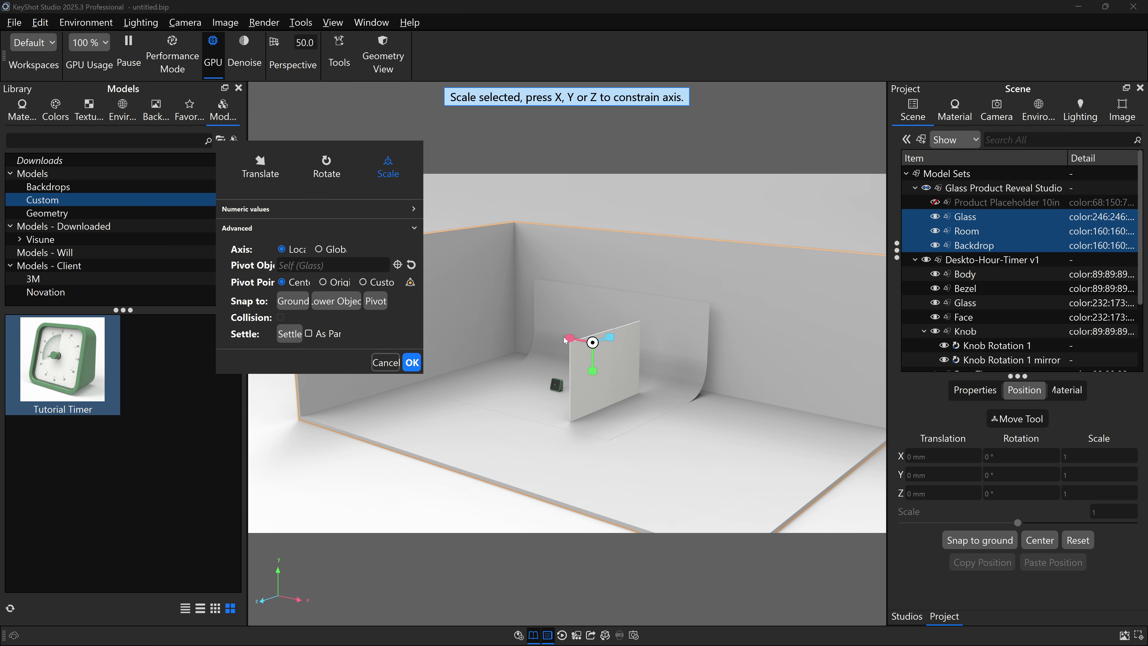
pyautogui.moveTo(613, 339); pyautogui.dragTo(292, 370)
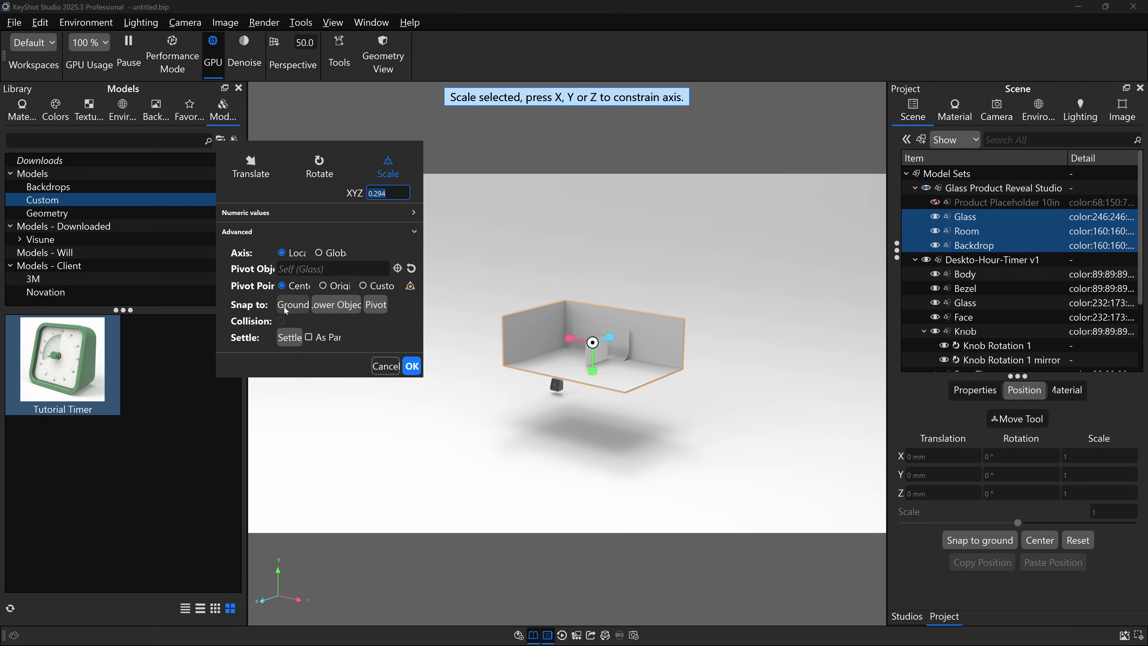
pyautogui.click(300, 307)
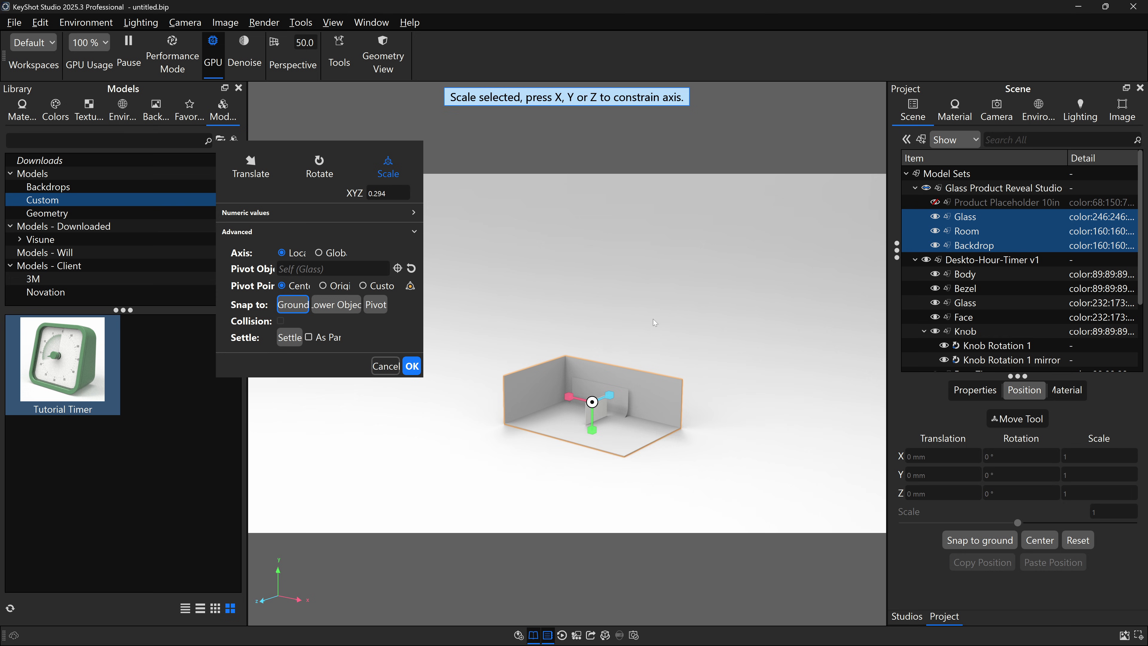
# - Move the scaled studio parts about -398 mm in X and -293 mm in Z so the room surrounds the timer
pyautogui.moveTo(708, 376); pyautogui.dragTo(785, 486)
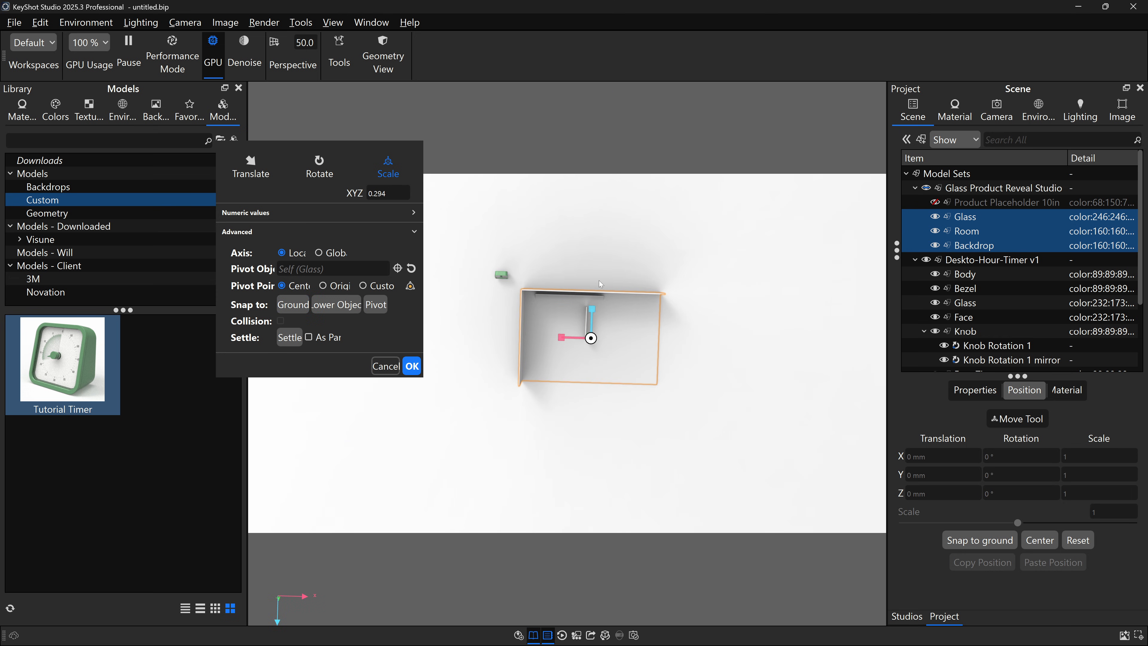
pyautogui.press('g')
pyautogui.moveTo(652, 396); pyautogui.dragTo(596, 359)
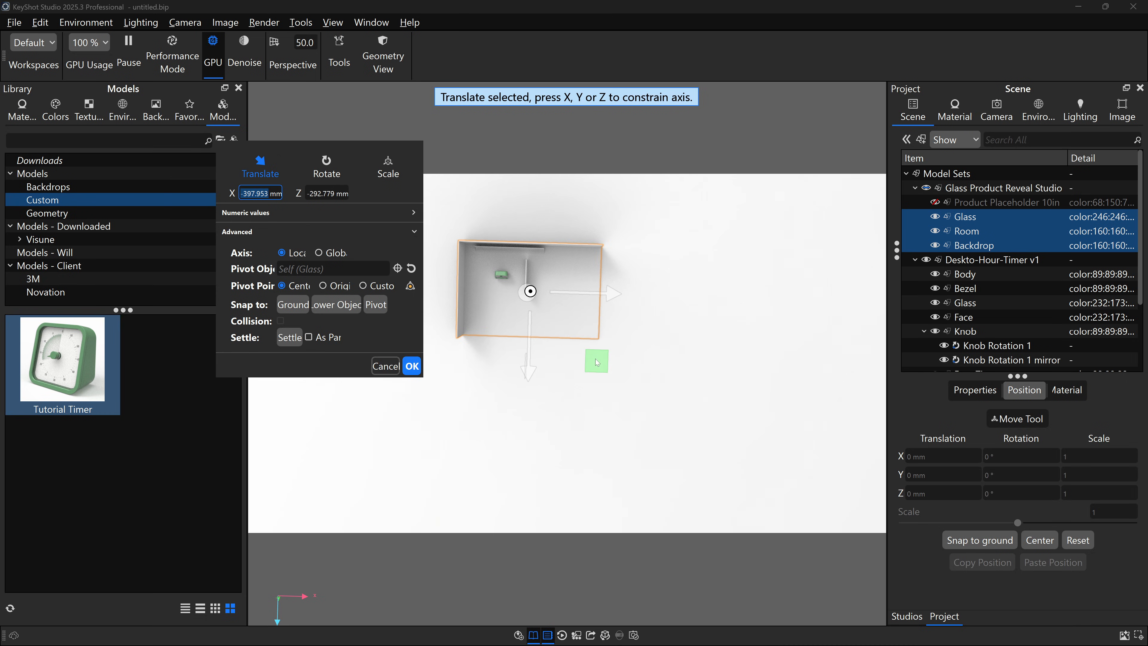
pyautogui.click(412, 366)
pyautogui.moveTo(697, 422); pyautogui.dragTo(585, 361)
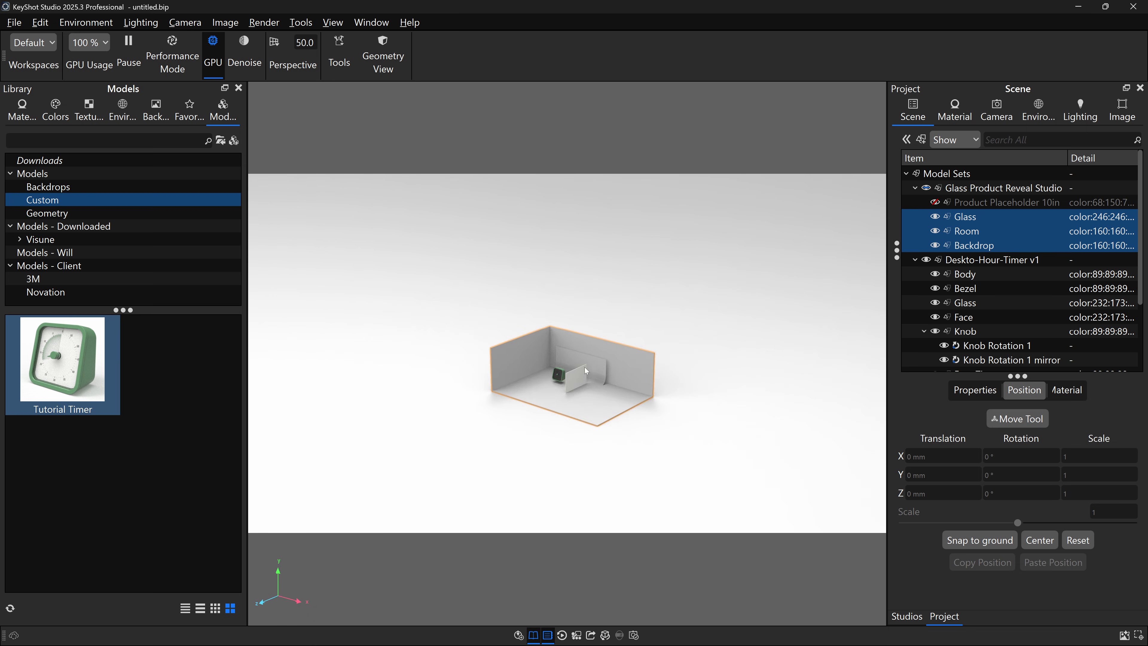
pyautogui.scroll(10, 583, 380)
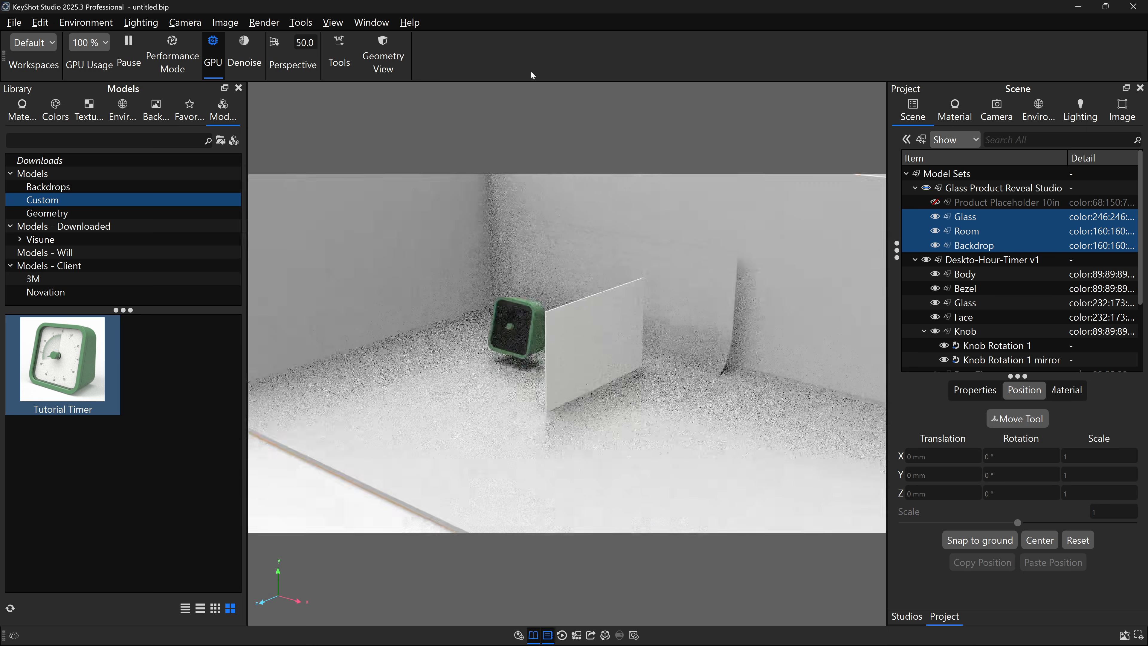
# - Raise the Backdrop about 28 mm and snap it down onto the room floor as its lower object
pyautogui.moveTo(592, 322); pyautogui.dragTo(636, 312)
pyautogui.moveTo(615, 316)
pyautogui.mouseDown(button='middle')
pyautogui.moveTo(620, 296)
pyautogui.moveTo(634, 327)
pyautogui.mouseUp(button='middle')
pyautogui.click(560, 250)
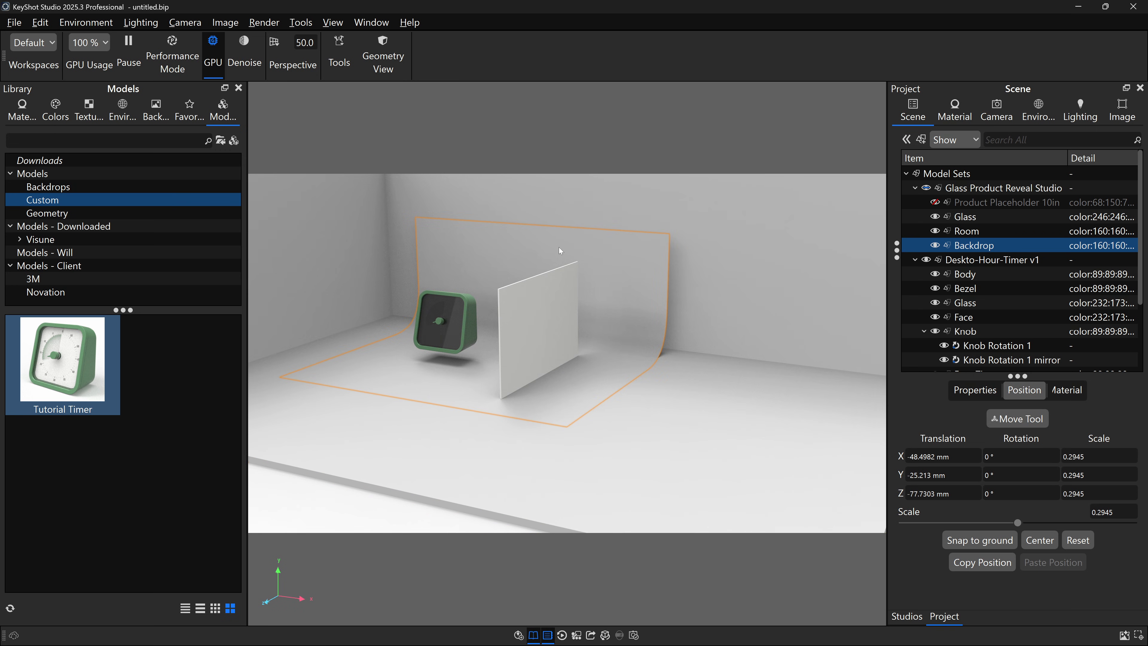
pyautogui.hotkey('ctrl', 'd')
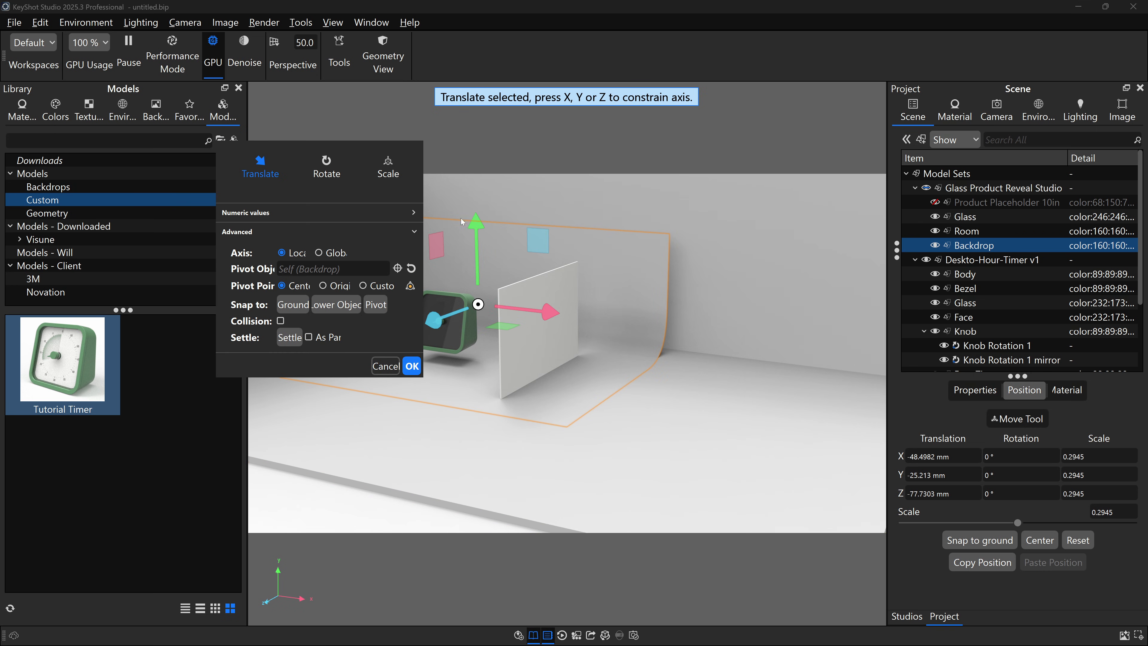
pyautogui.moveTo(479, 228); pyautogui.dragTo(478, 205)
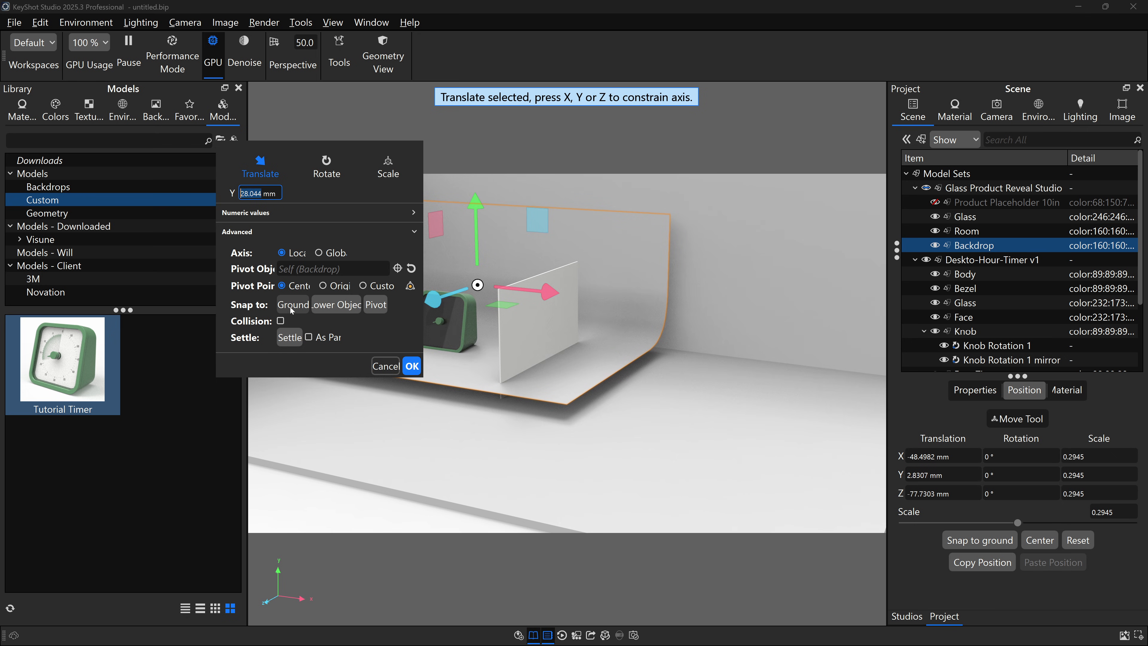
pyautogui.click(337, 304)
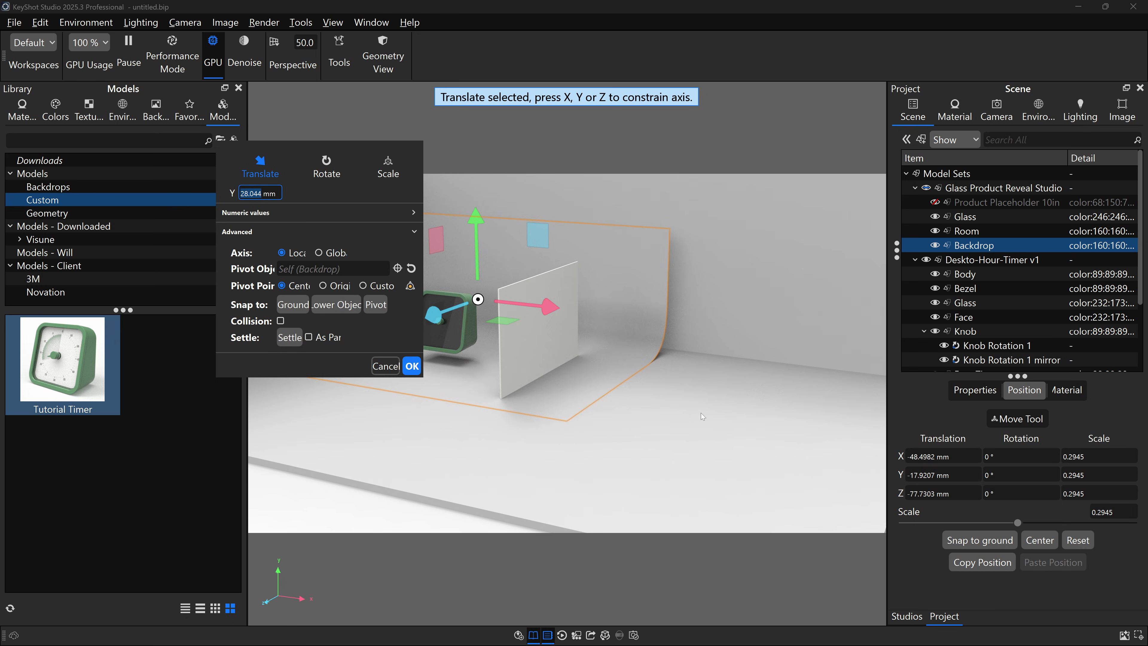
pyautogui.click(500, 421)
# - Lift the studio's Glass panel about 31.7 mm and snap it down to the object below it
pyautogui.click(521, 334)
pyautogui.hotkey('ctrl', 'd')
pyautogui.moveTo(541, 247); pyautogui.dragTo(541, 223)
pyautogui.click(335, 305)
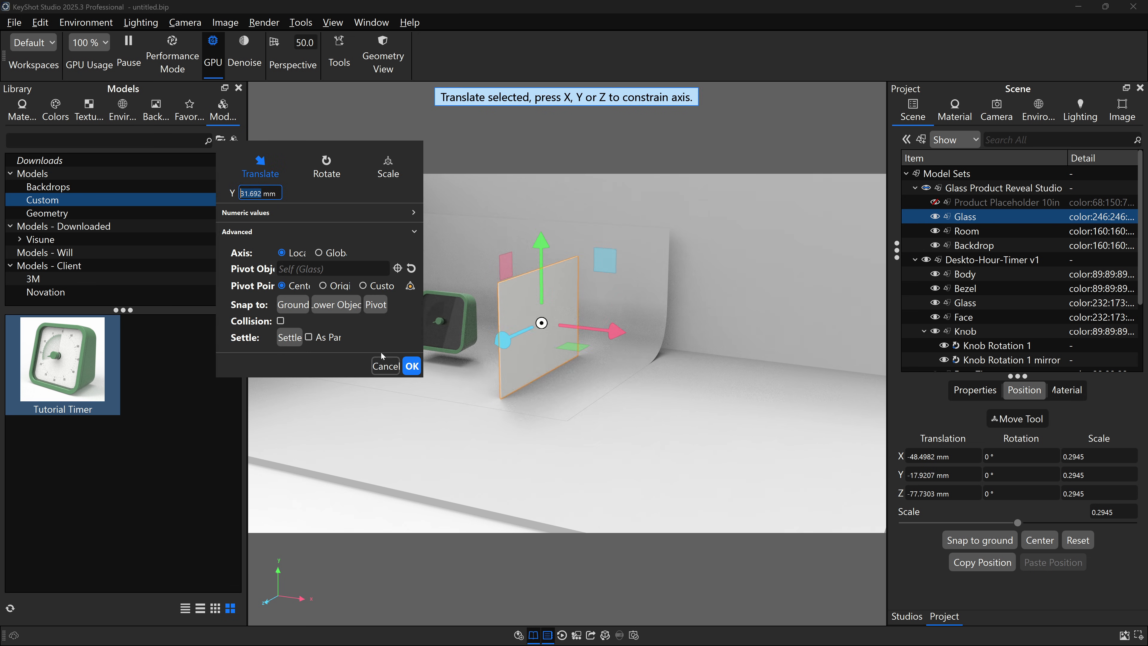
pyautogui.click(412, 366)
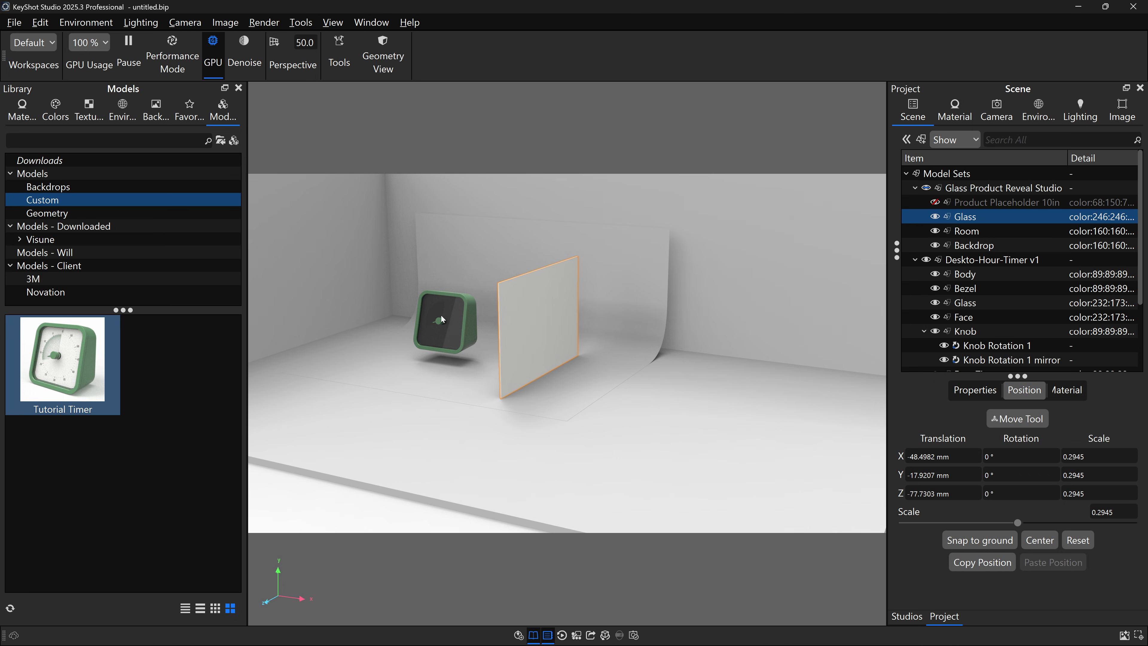
# - Snap the whole Deskto-Hour-Timer v1 model down onto the lower object so it rests on the backdrop
pyautogui.click(985, 259)
pyautogui.hotkey('ctrl', 'd')
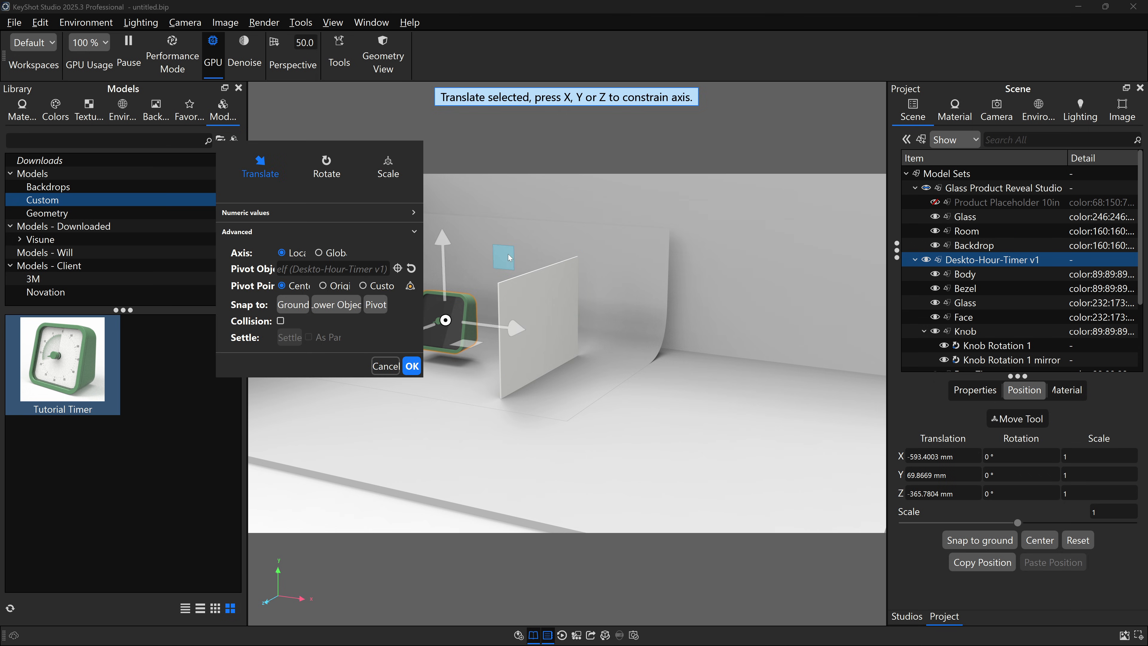
pyautogui.click(337, 304)
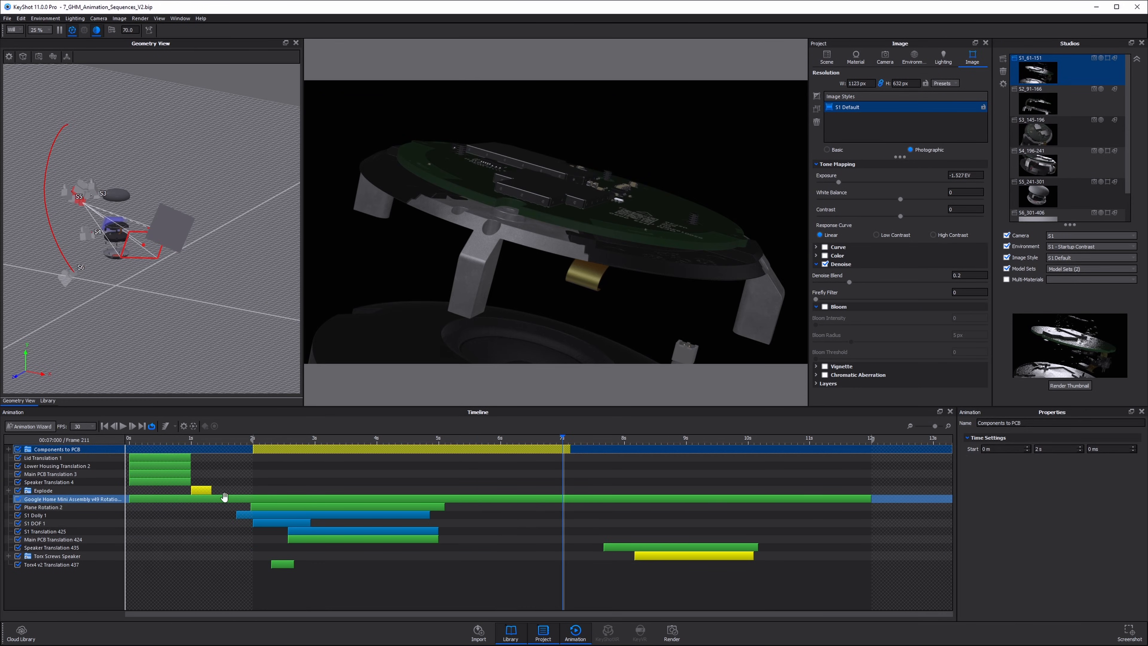
pyautogui.click(291, 526)
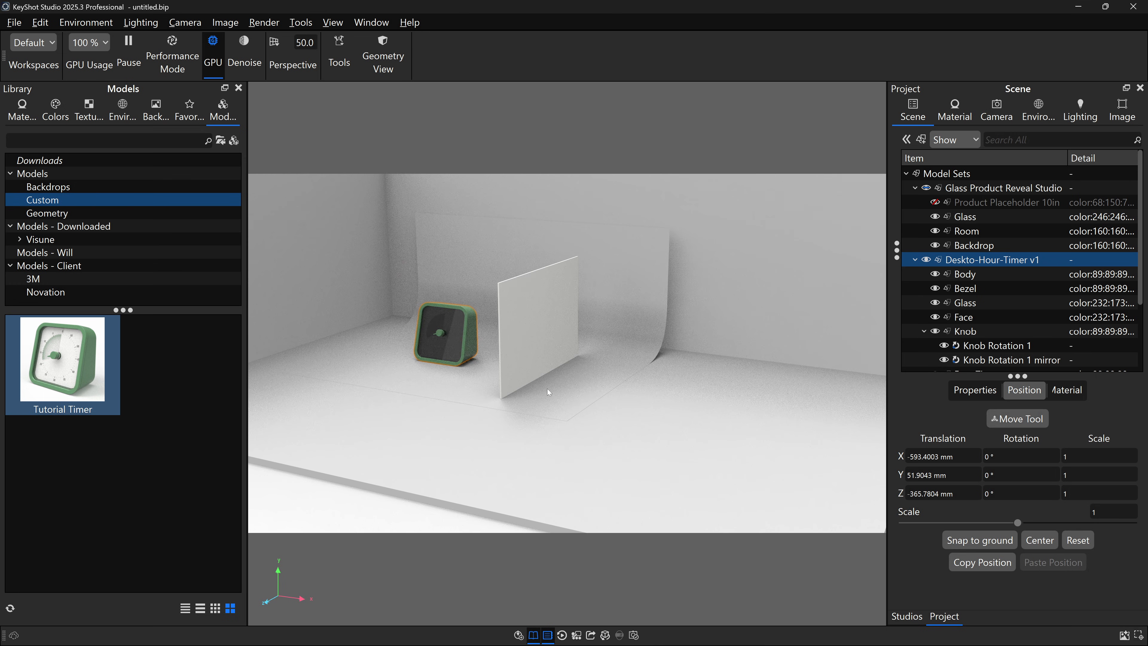
# - Frame the timer and glass panel, add a new camera from this view, and use its target as pivot
pyautogui.moveTo(796, 452); pyautogui.dragTo(605, 345)
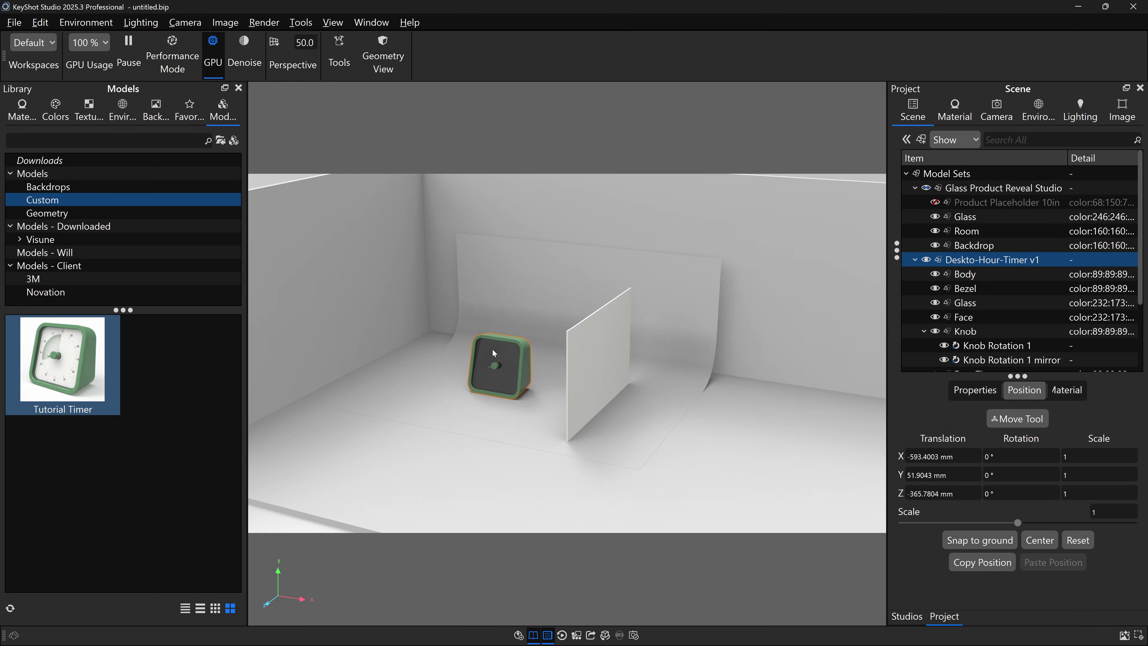
pyautogui.click(1000, 113)
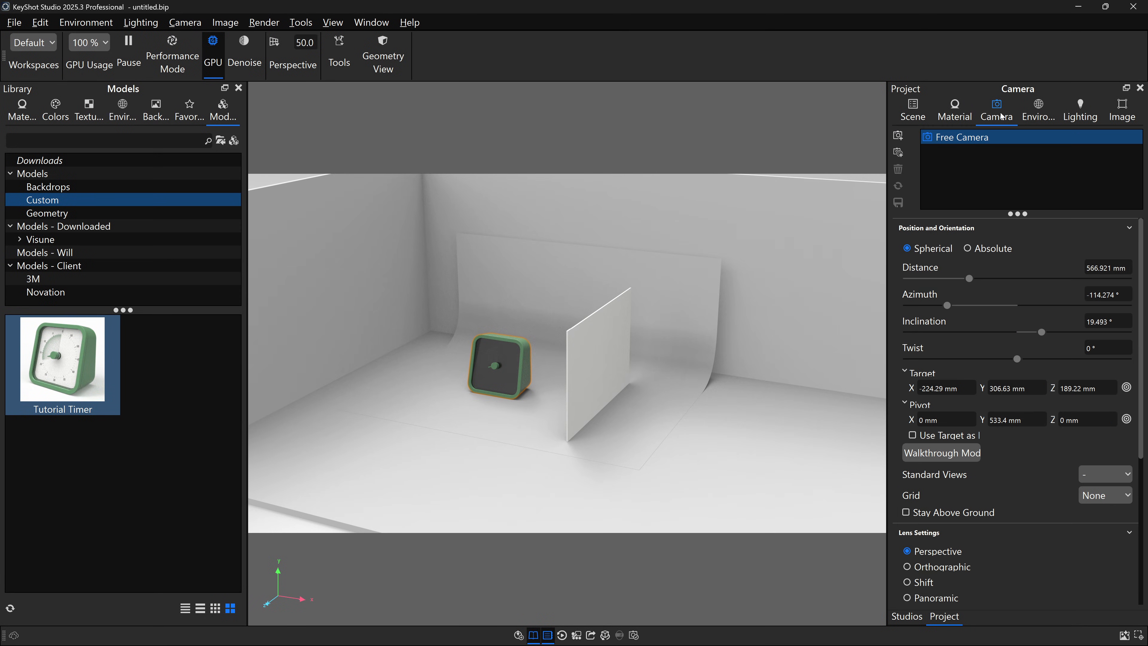
pyautogui.click(898, 135)
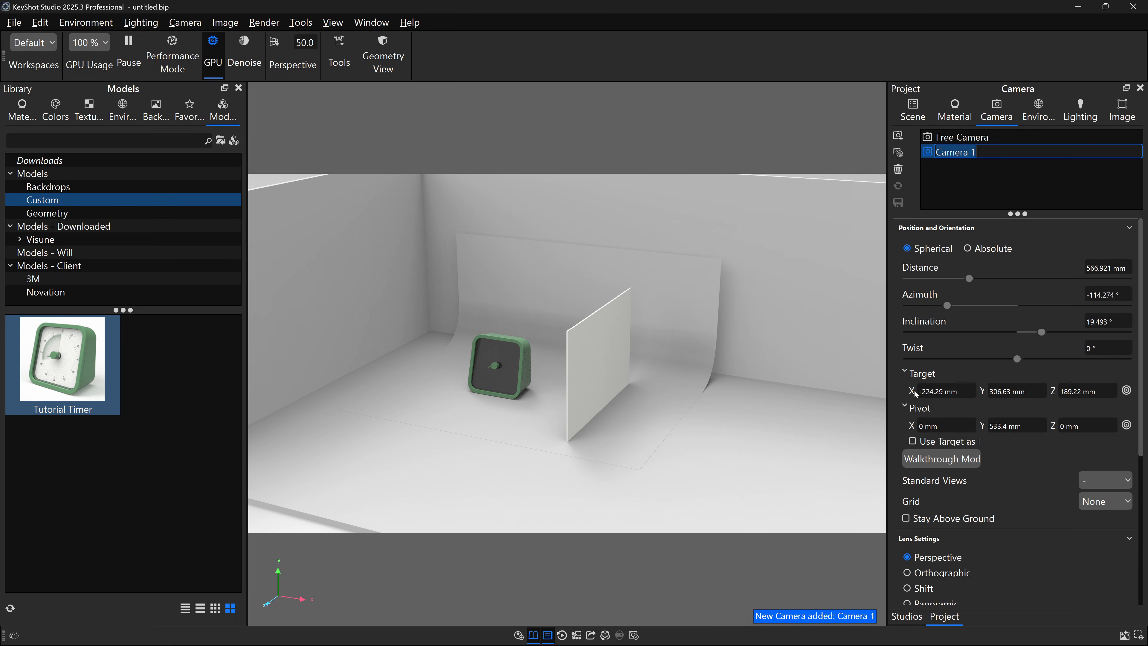
pyautogui.click(913, 442)
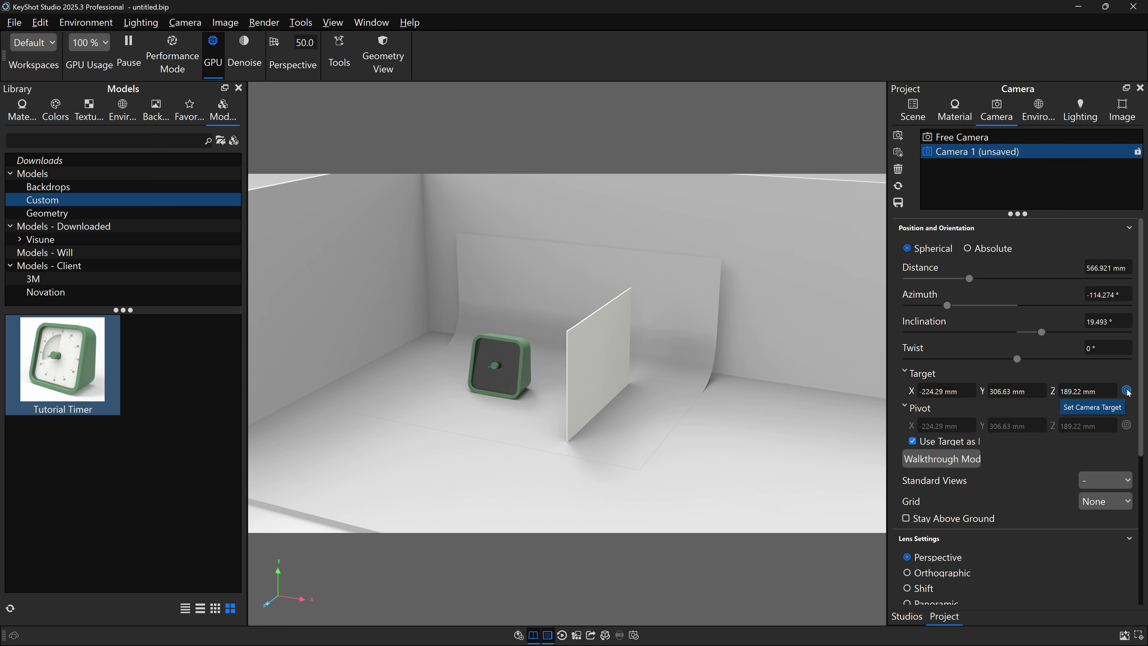
# - Target Camera 1 on the timer model and save it orbited to about -123° azimuth and 11.7° inclination
pyautogui.click(1127, 390)
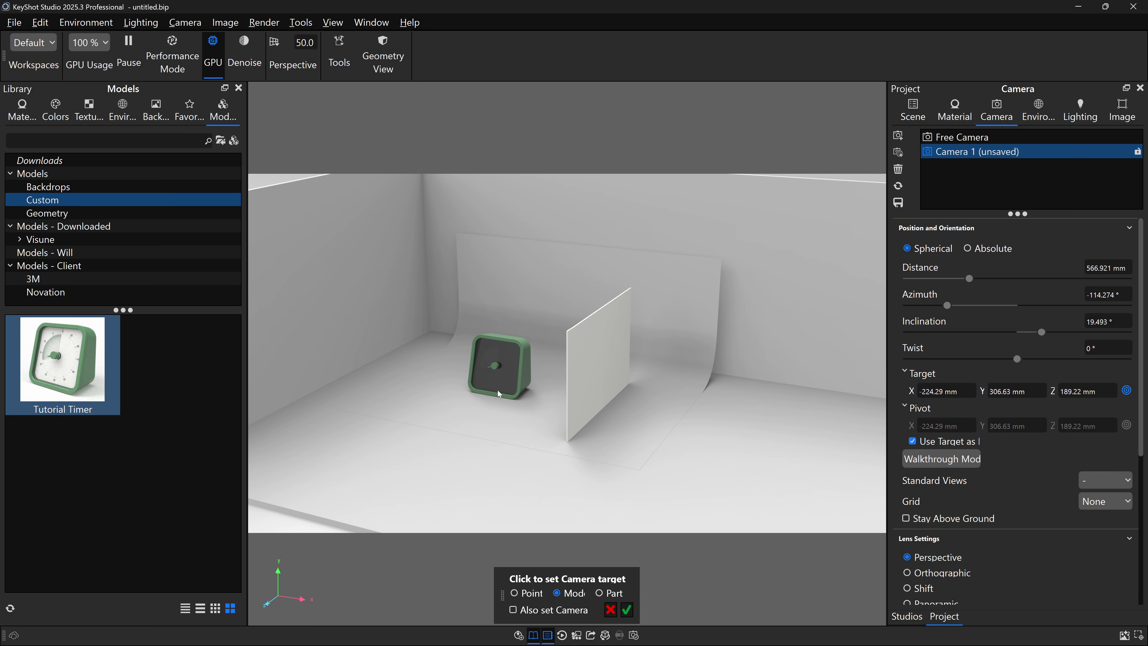
pyautogui.click(498, 369)
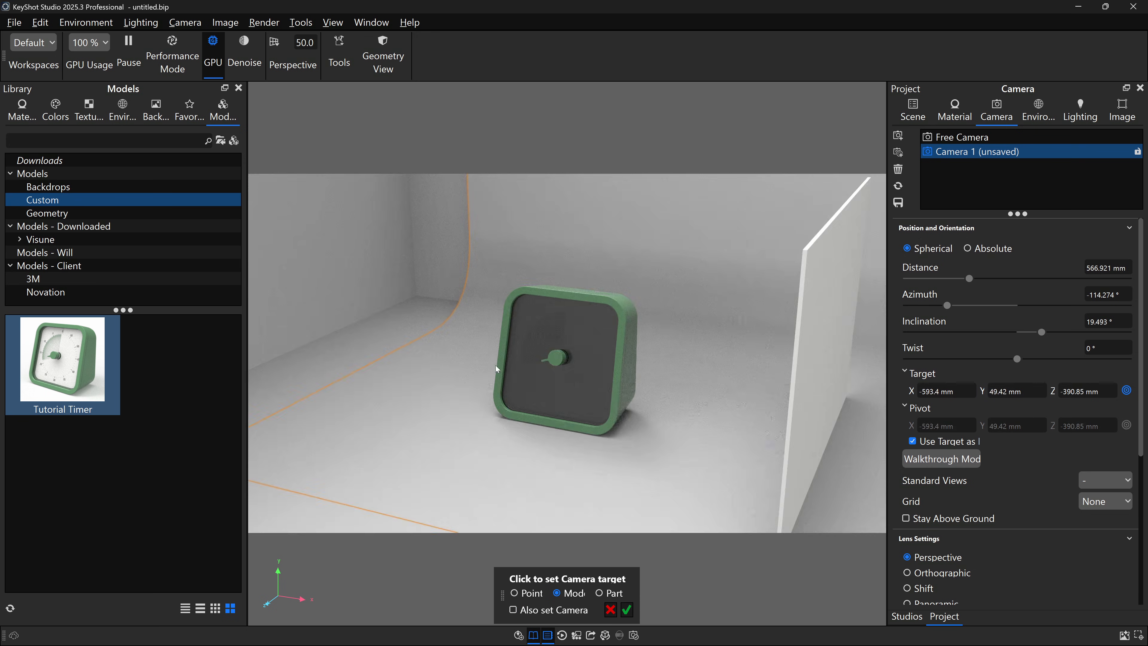
pyautogui.click(628, 609)
pyautogui.moveTo(684, 353); pyautogui.dragTo(718, 297)
pyautogui.click(898, 203)
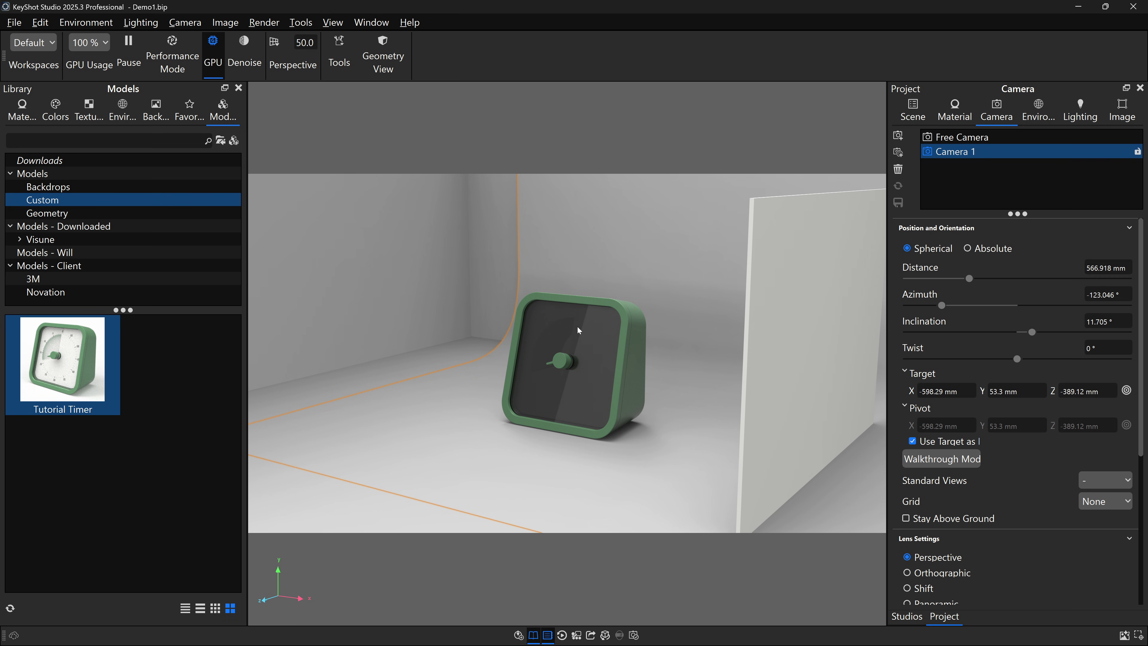
# - Apply the Product lighting preset to the scene
pyautogui.click(1080, 107)
pyautogui.click(931, 188)
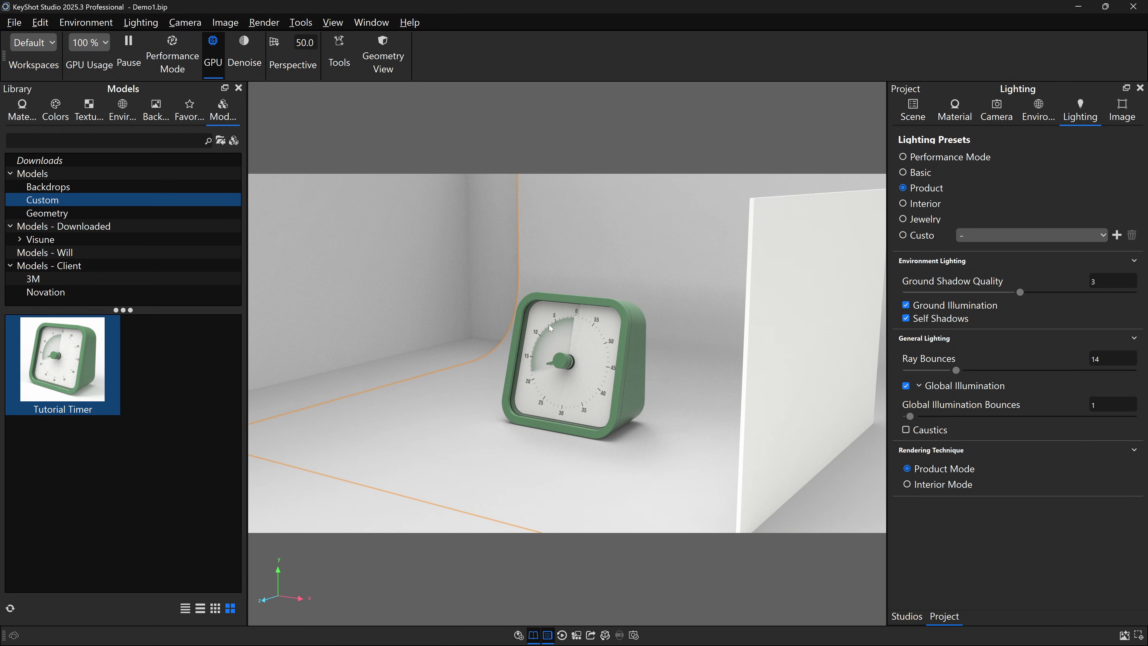
# - Apply the custom Detailed Painted White Backdrop Smaller Textures material to the curved backdrop
pyautogui.scroll(-10, 550, 329)
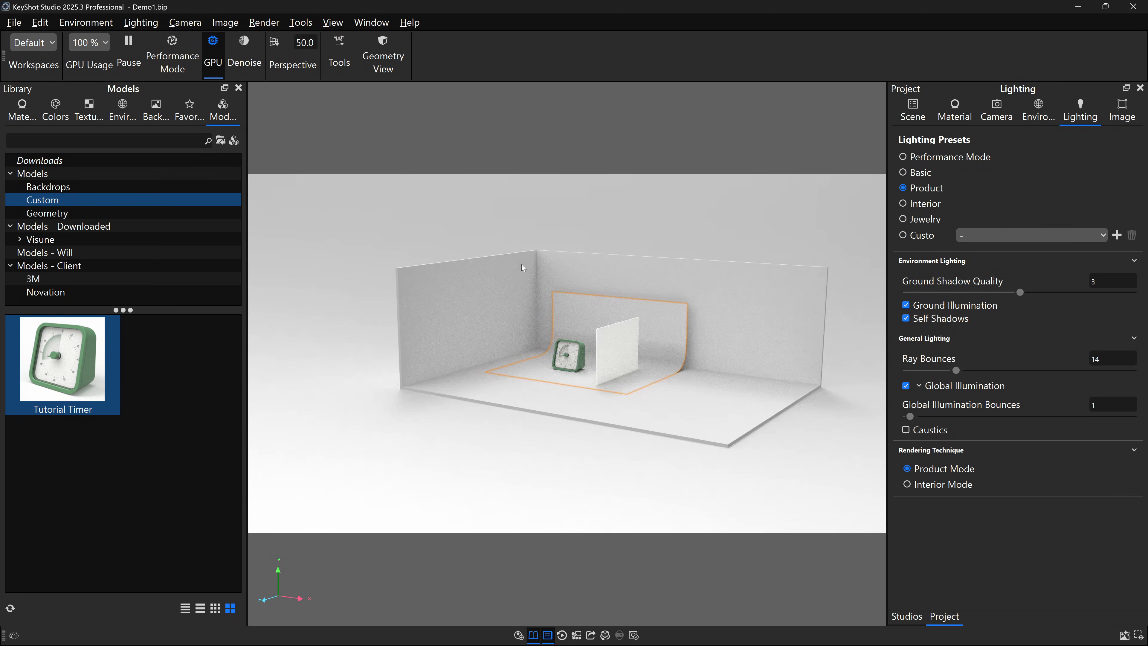
pyautogui.moveTo(523, 268); pyautogui.dragTo(581, 334)
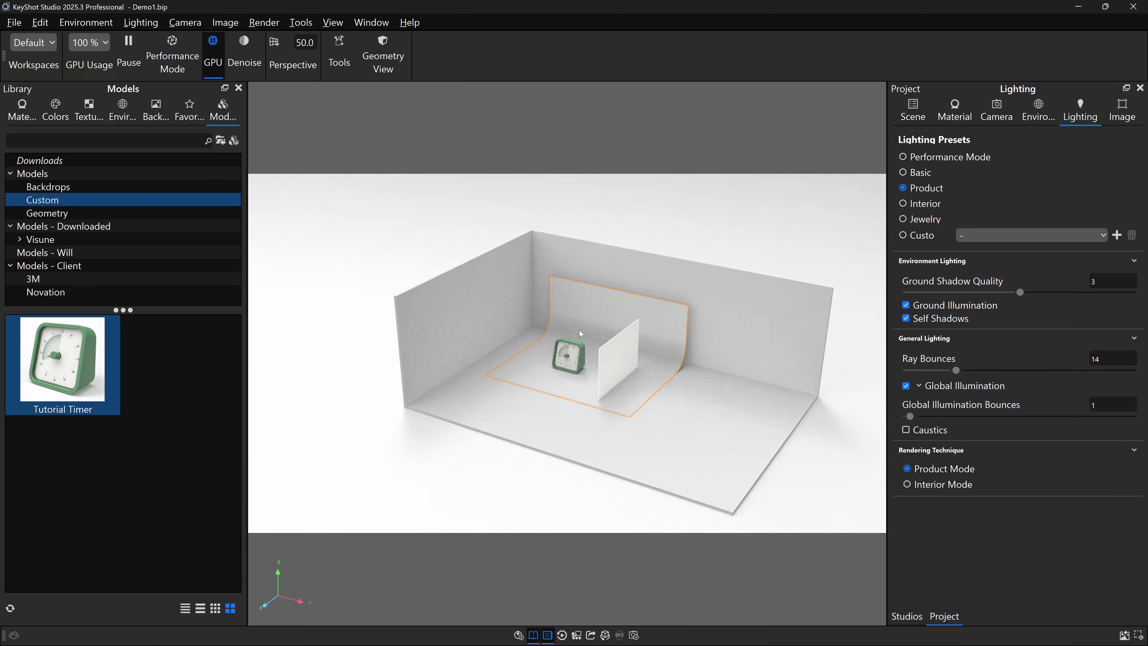
pyautogui.click(19, 110)
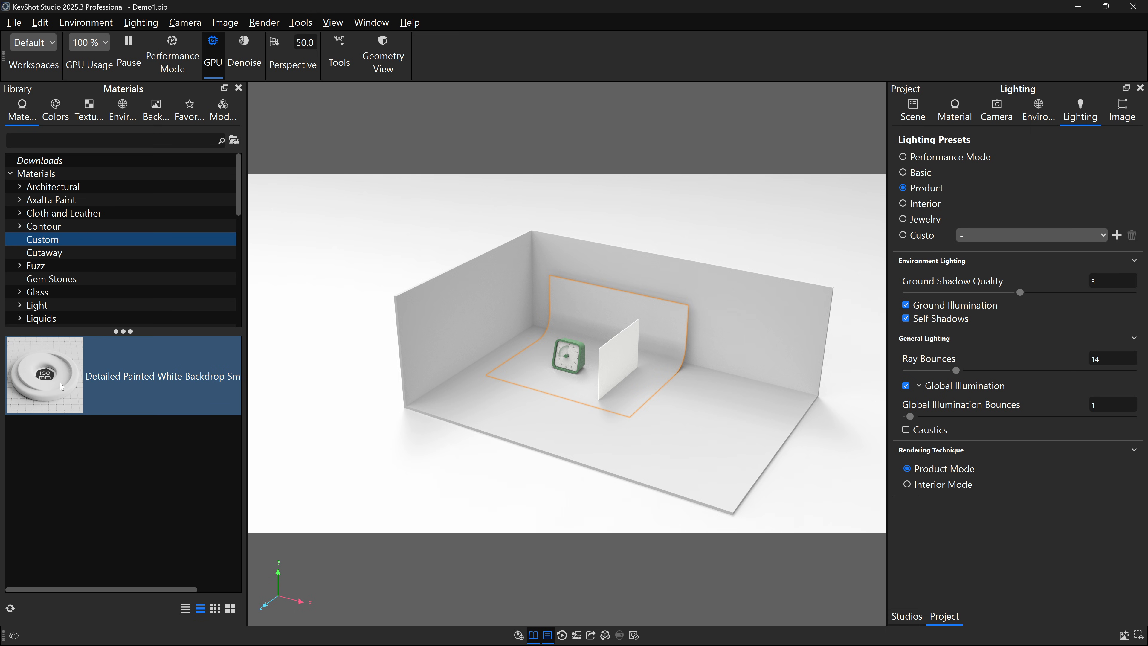
pyautogui.scroll(3, 525, 386)
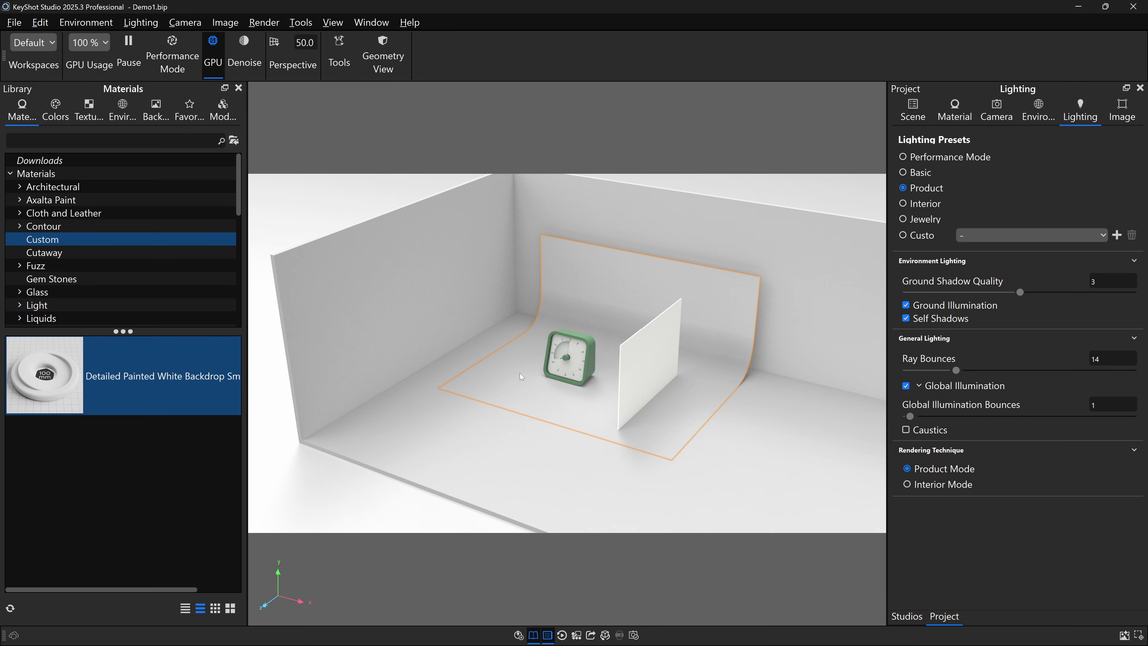
pyautogui.moveTo(66, 363); pyautogui.dragTo(689, 313)
# - Change the material type of the flat glass panel beside the timer from its basic type to Dielectric
pyautogui.click(648, 360)
pyautogui.moveTo(712, 385); pyautogui.dragTo(623, 338)
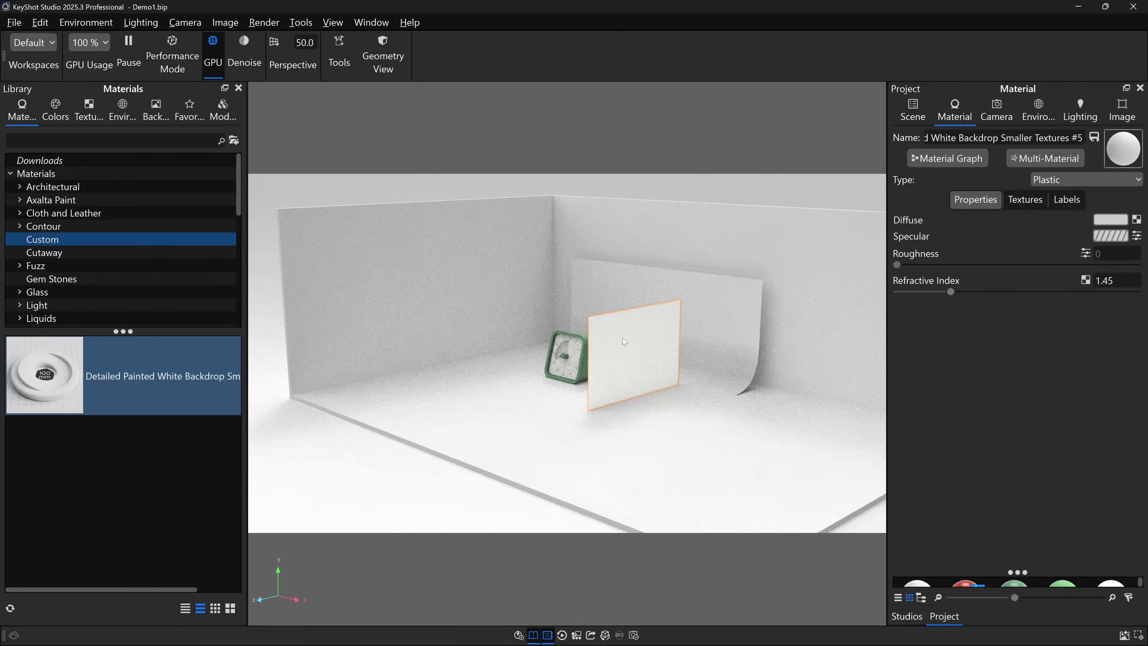
pyautogui.scroll(3, 628, 342)
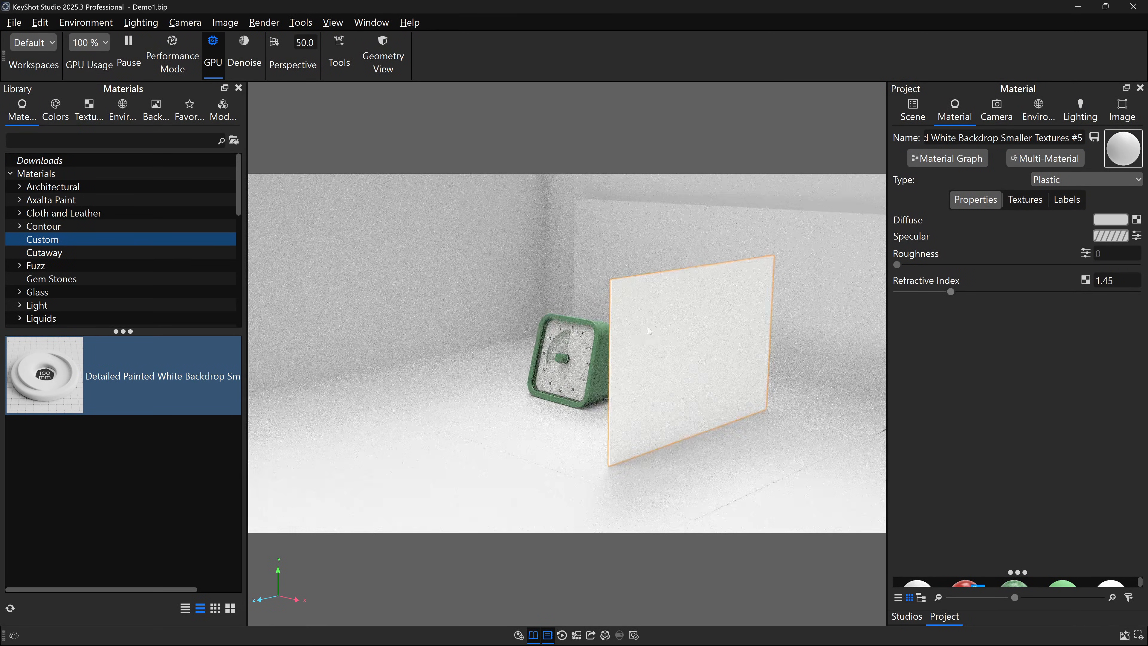
pyautogui.doubleClick(649, 325)
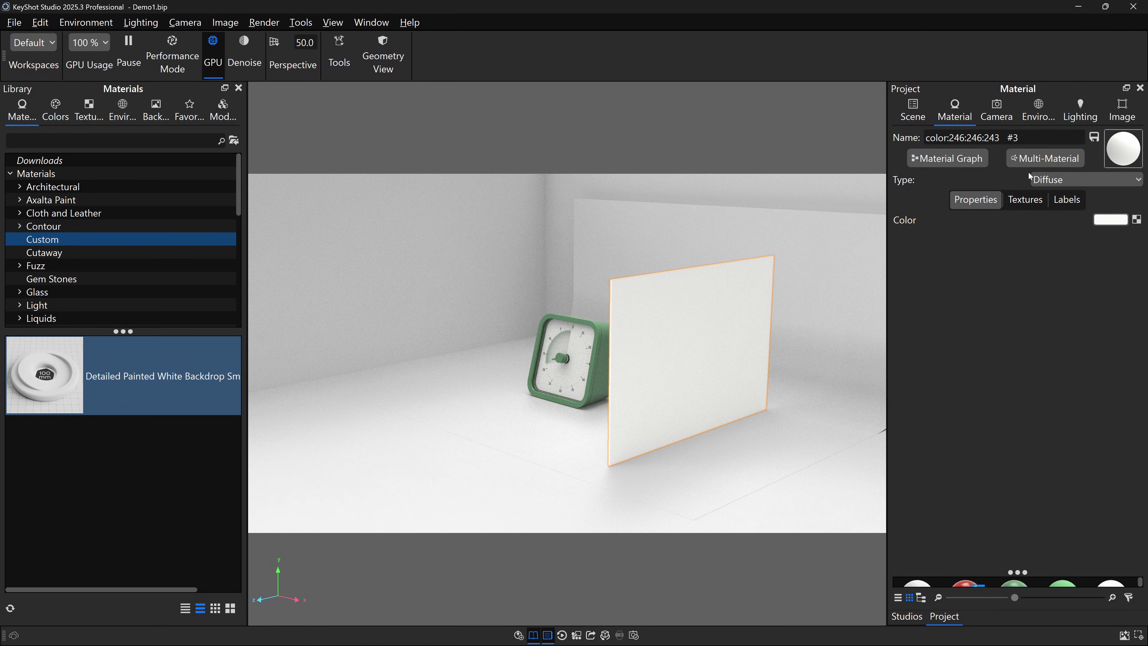
pyautogui.click(1059, 180)
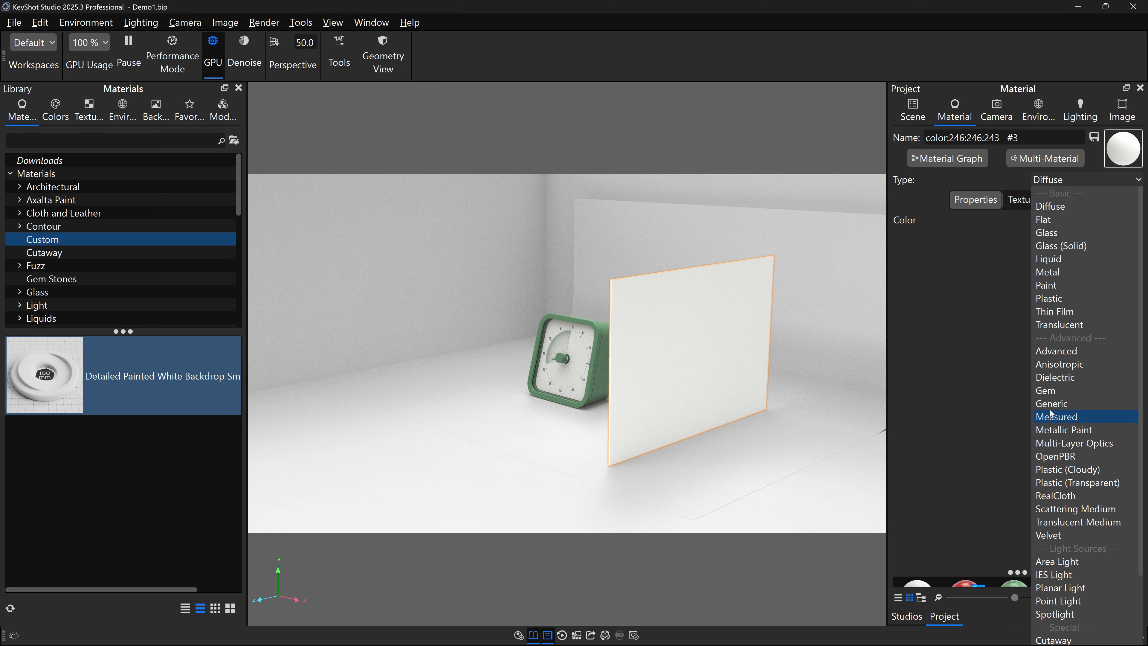
pyautogui.click(1054, 378)
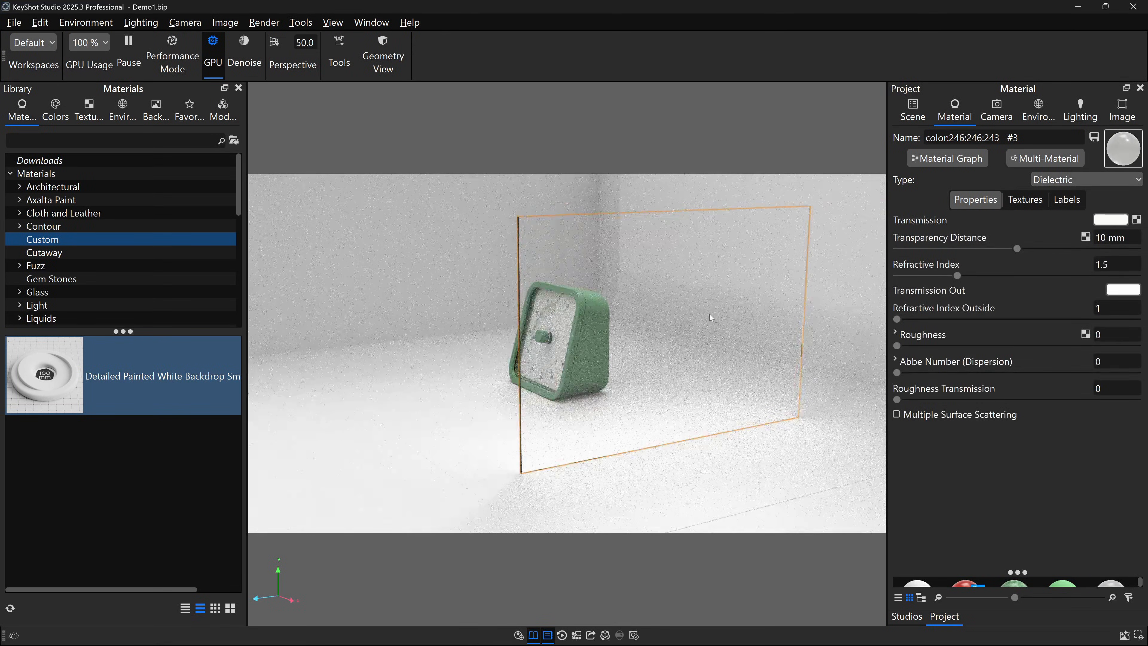
pyautogui.moveTo(671, 291); pyautogui.dragTo(661, 302, button='middle')
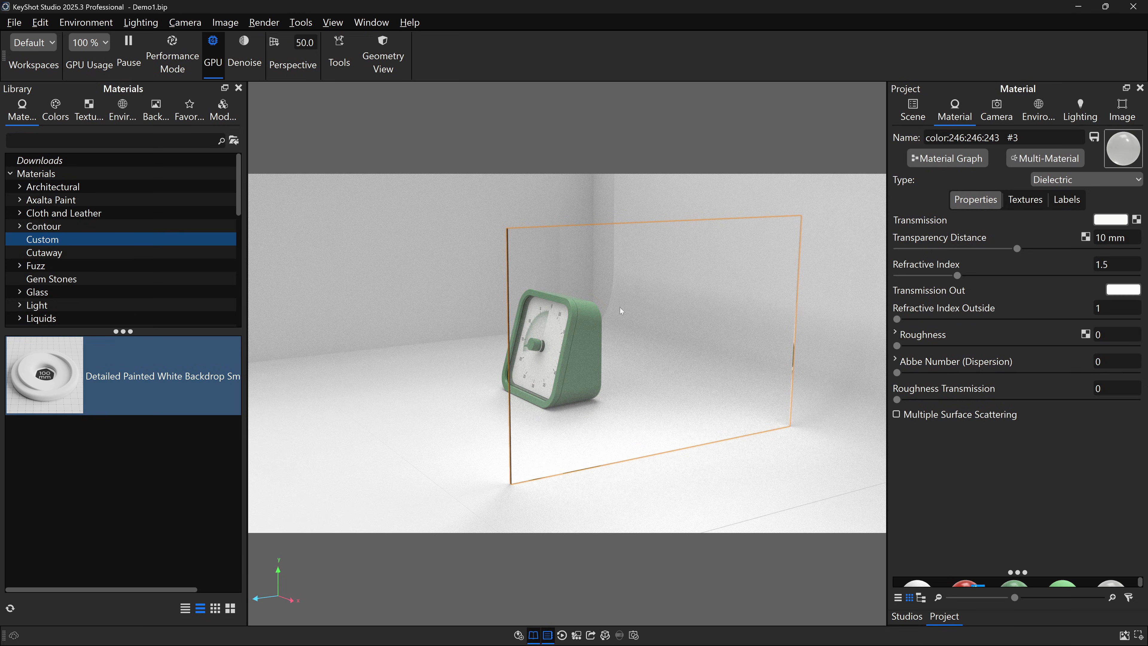
# - Apply the Horizontal_Tubes_Normal normal map from the texture library to the glass panel as a bump texture
pyautogui.click(90, 107)
pyautogui.click(51, 201)
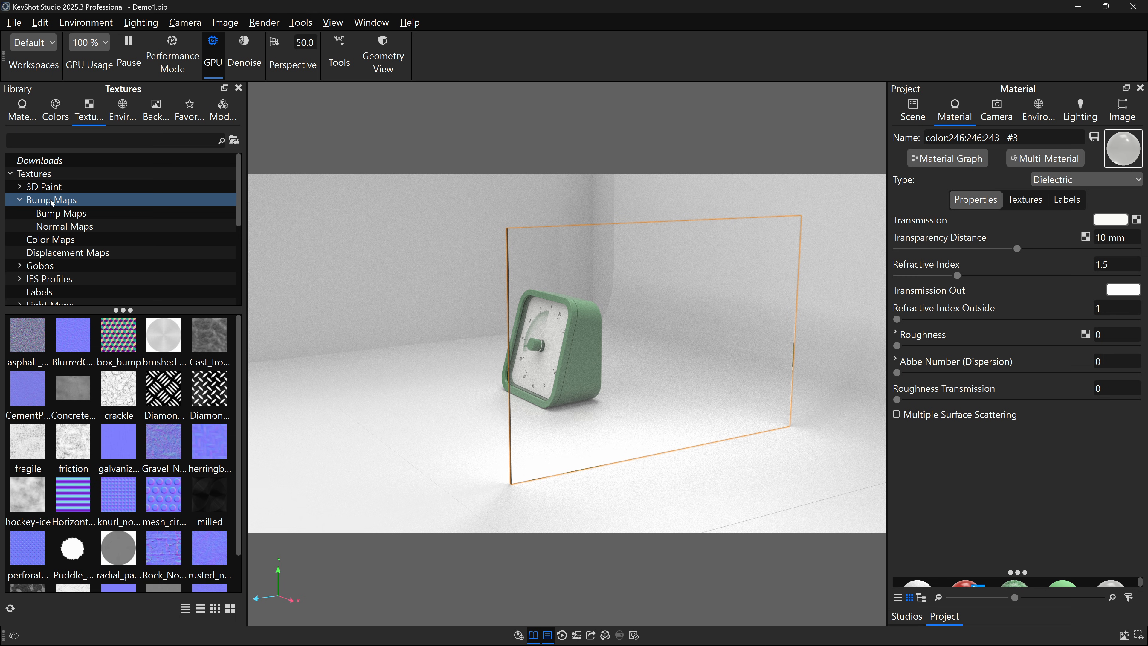
pyautogui.click(62, 228)
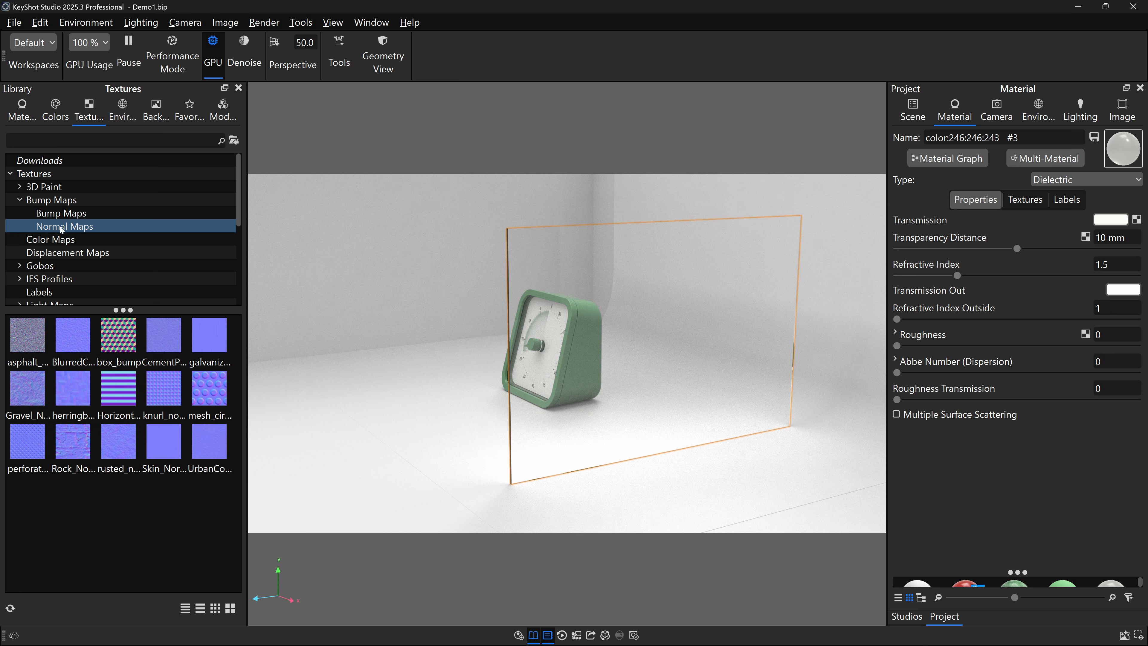
pyautogui.moveTo(119, 391); pyautogui.dragTo(633, 294)
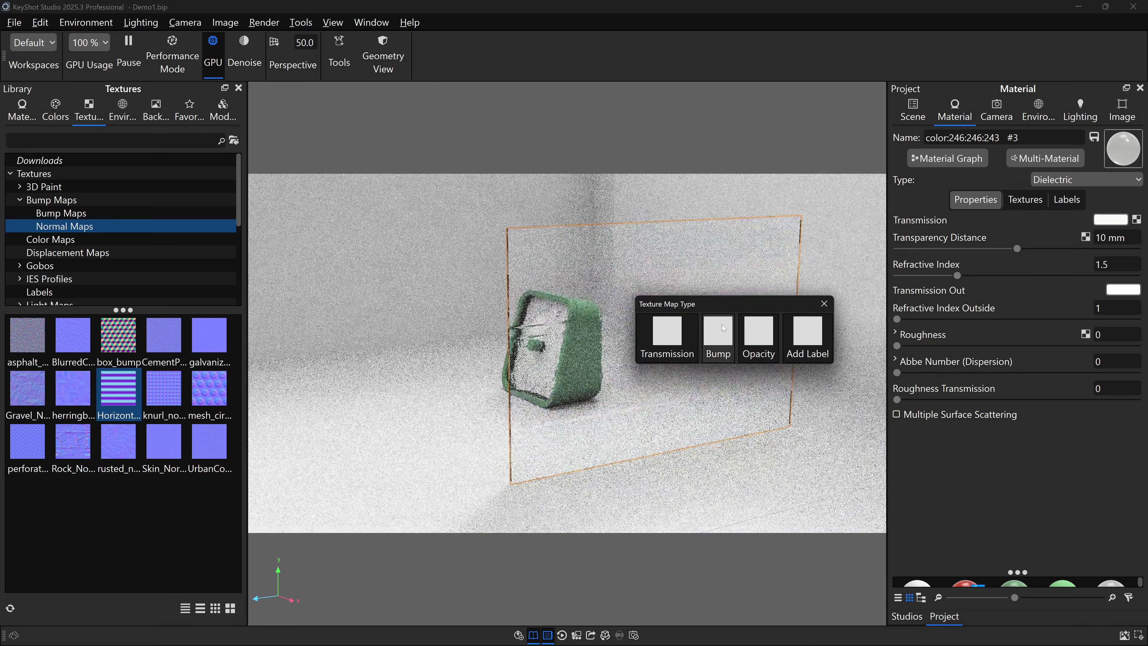
pyautogui.click(722, 335)
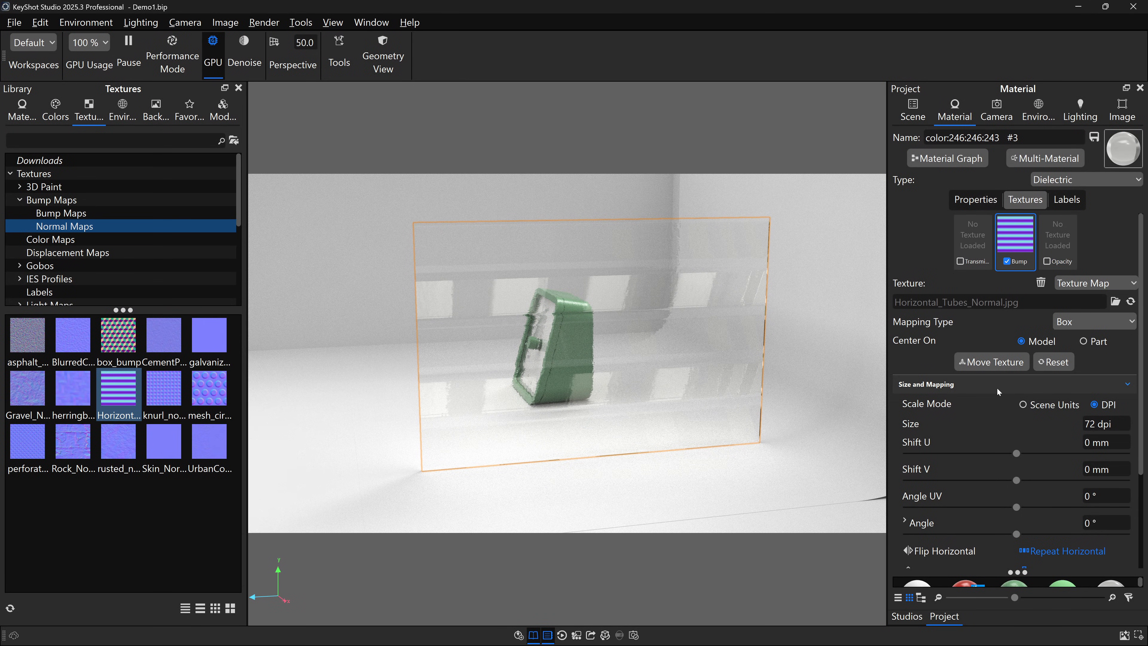
# - Rotate the glass panel's bump texture by setting its Angle UV to 90°
pyautogui.scroll(-3, 997, 388)
pyautogui.click(1089, 388)
pyautogui.write('90')
pyautogui.press('Return')
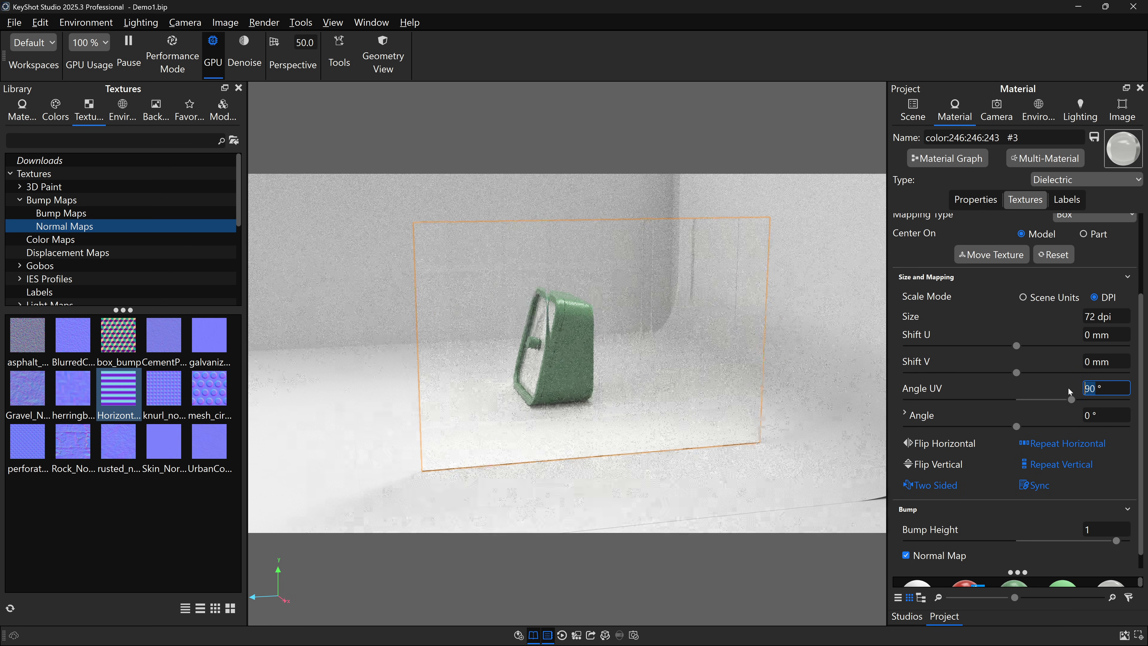
pyautogui.moveTo(466, 327); pyautogui.dragTo(580, 359)
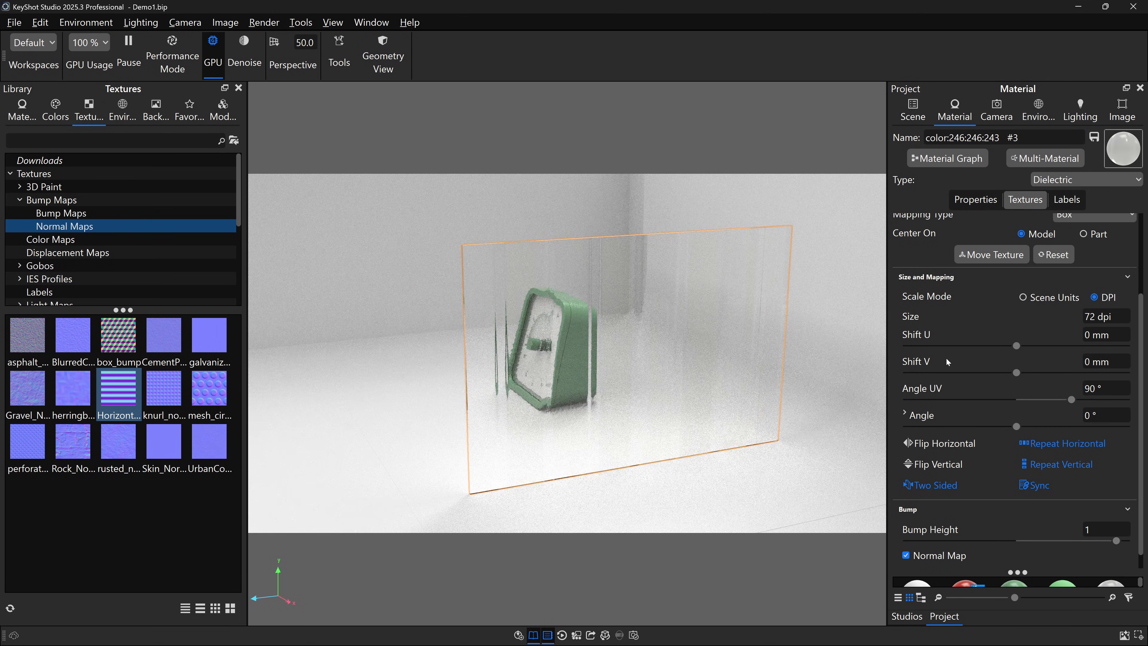
# - Switch the bump texture's scale mode to Scene Units and set its linked width and height to 30 mm
pyautogui.click(1040, 300)
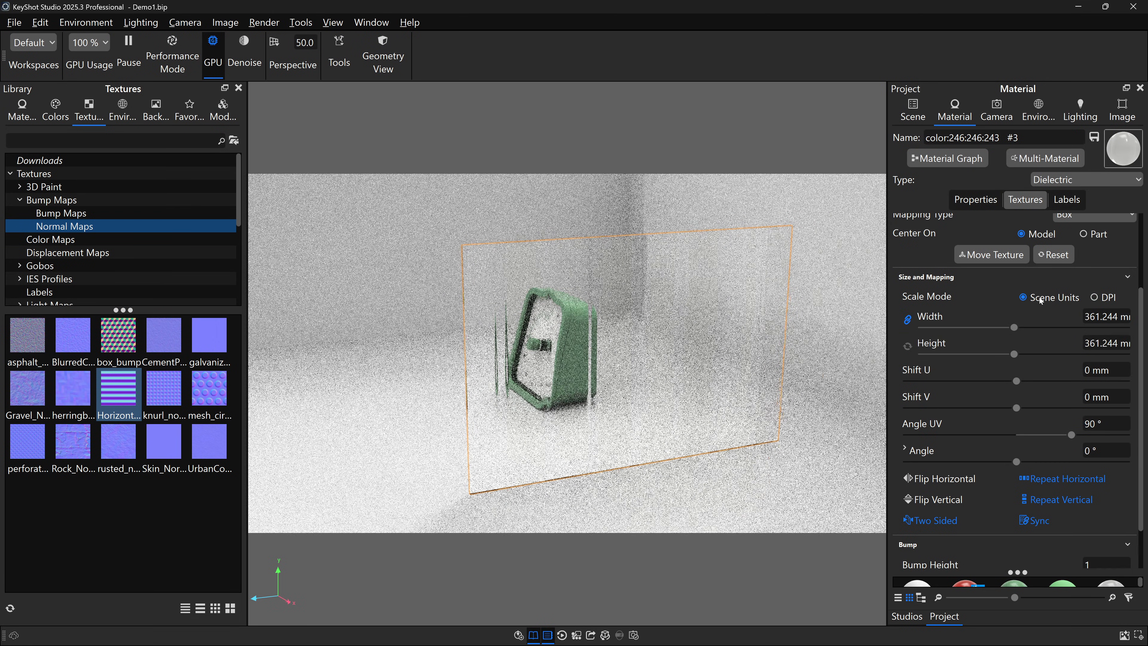
pyautogui.moveTo(1014, 329); pyautogui.dragTo(933, 330)
pyautogui.click(1103, 316)
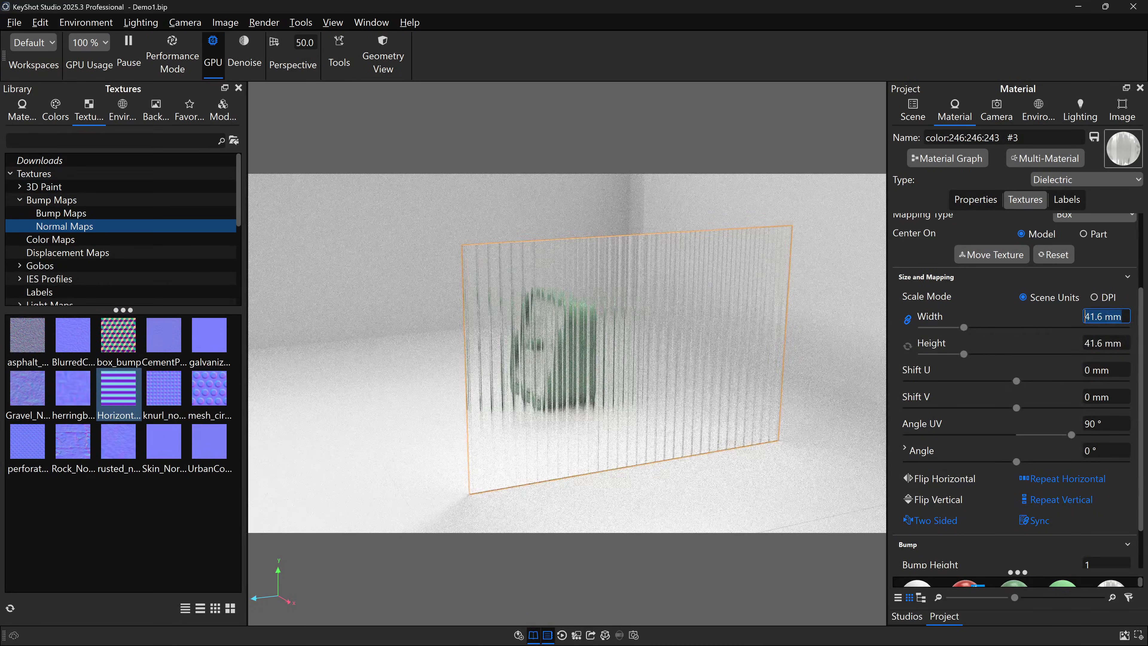
pyautogui.write('30')
pyautogui.press('Return')
pyautogui.scroll(4, 551, 358)
pyautogui.moveTo(551, 358); pyautogui.dragTo(634, 298)
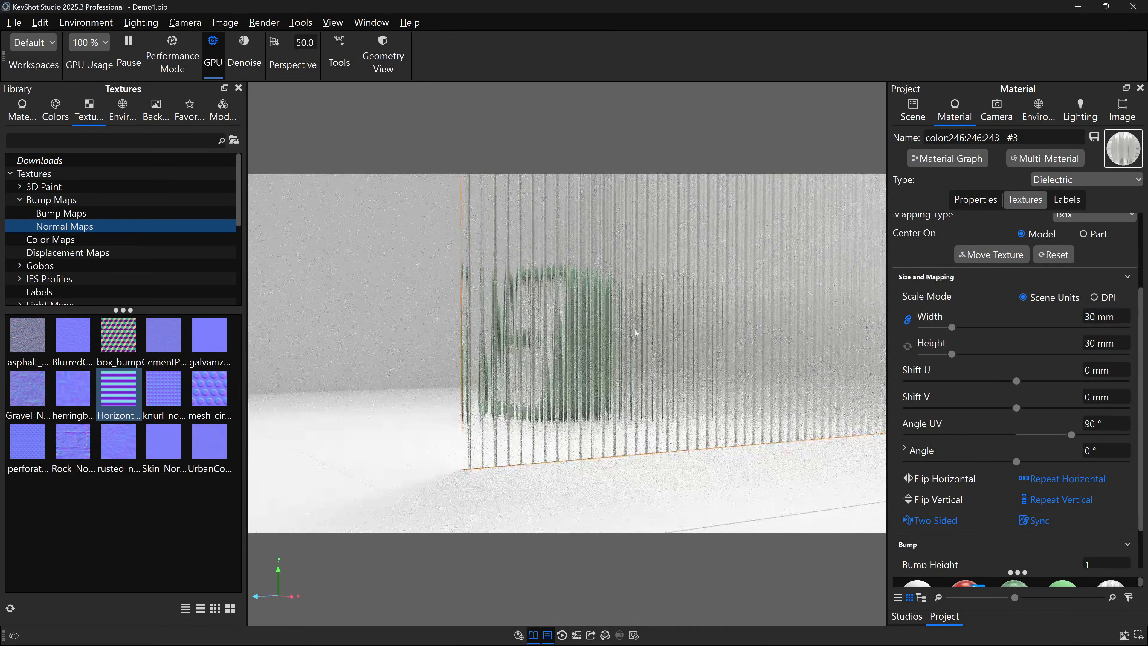
# - Set the bump height of the glass panel's tube texture to 0.1
pyautogui.doubleClick(634, 297)
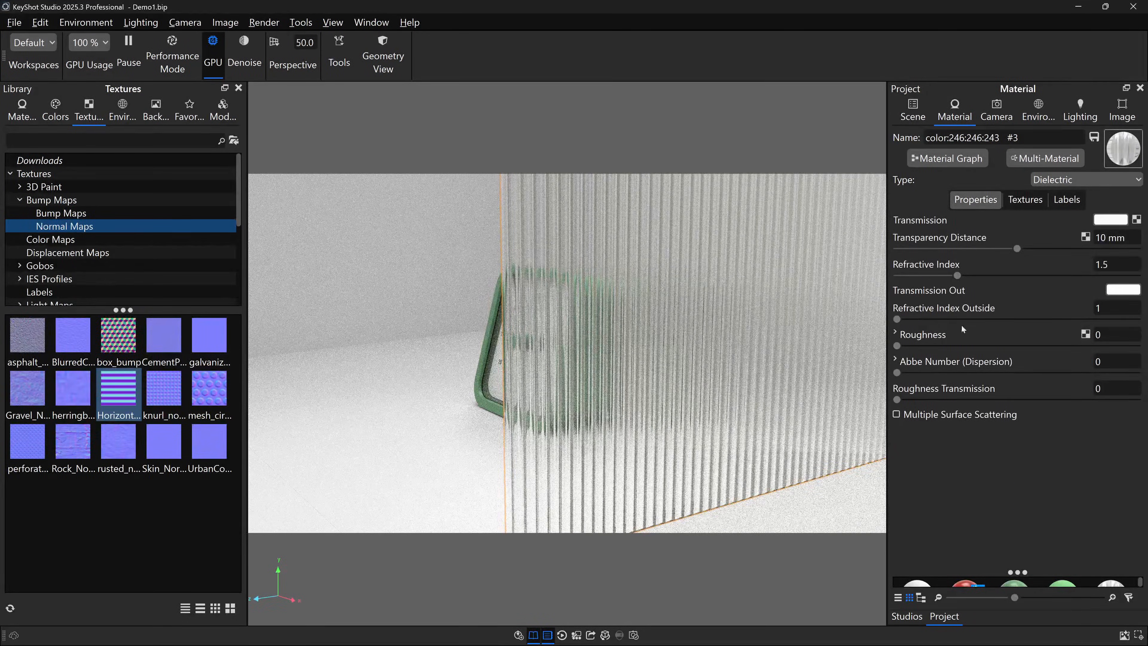
pyautogui.click(1033, 200)
pyautogui.scroll(-3, 1033, 448)
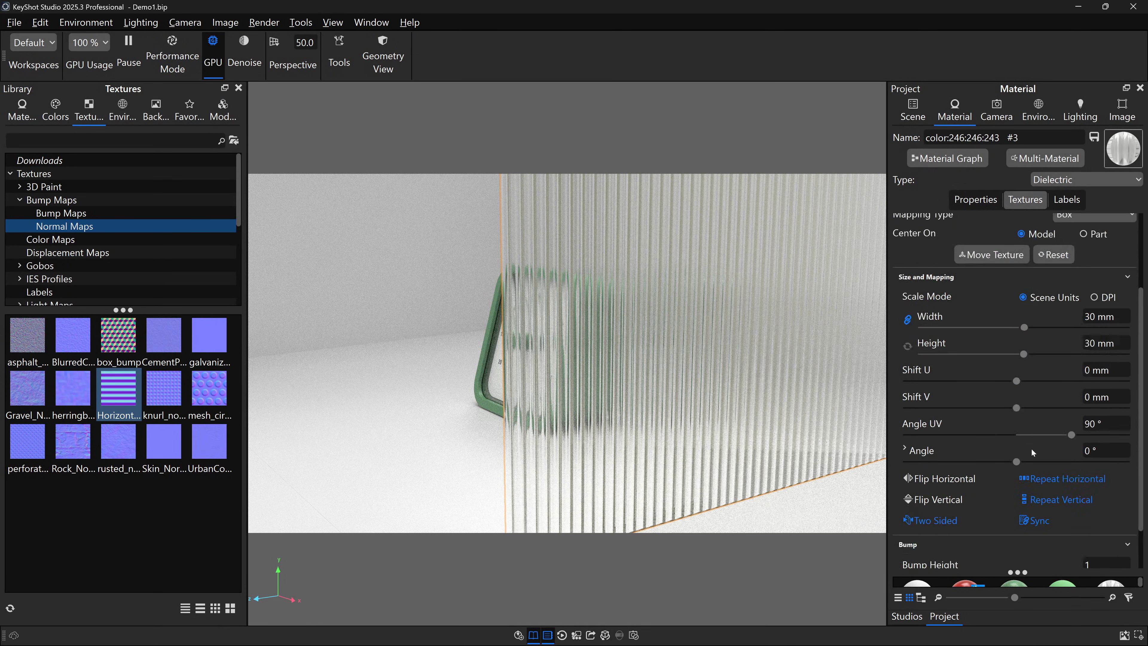
pyautogui.moveTo(1101, 512); pyautogui.dragTo(1053, 507)
pyautogui.write('0.1')
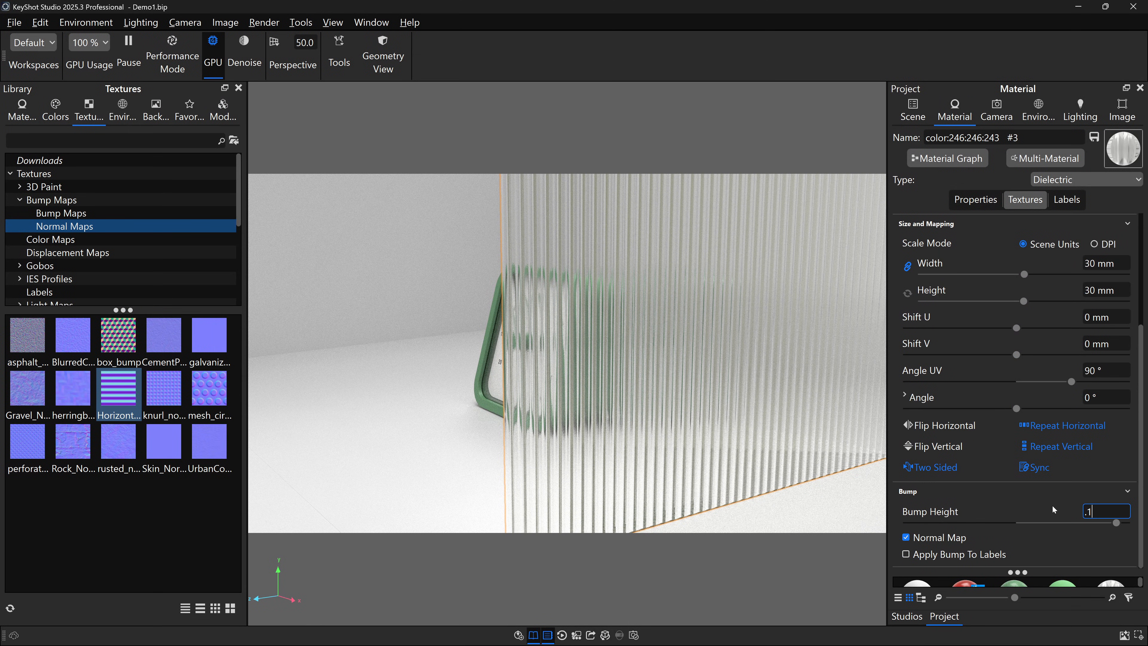
pyautogui.press('Return')
pyautogui.moveTo(757, 389); pyautogui.dragTo(569, 292)
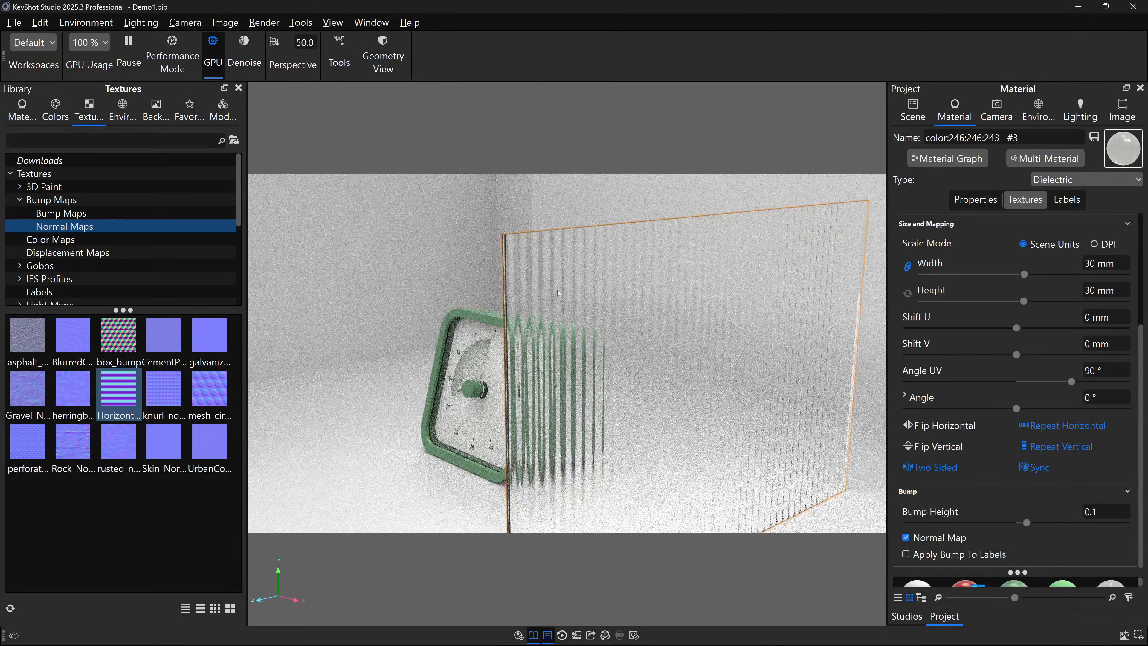
# - Tint the glass panel's transmission color a very pale blue with hue 232°, saturation 1% and value 98%
pyautogui.click(974, 201)
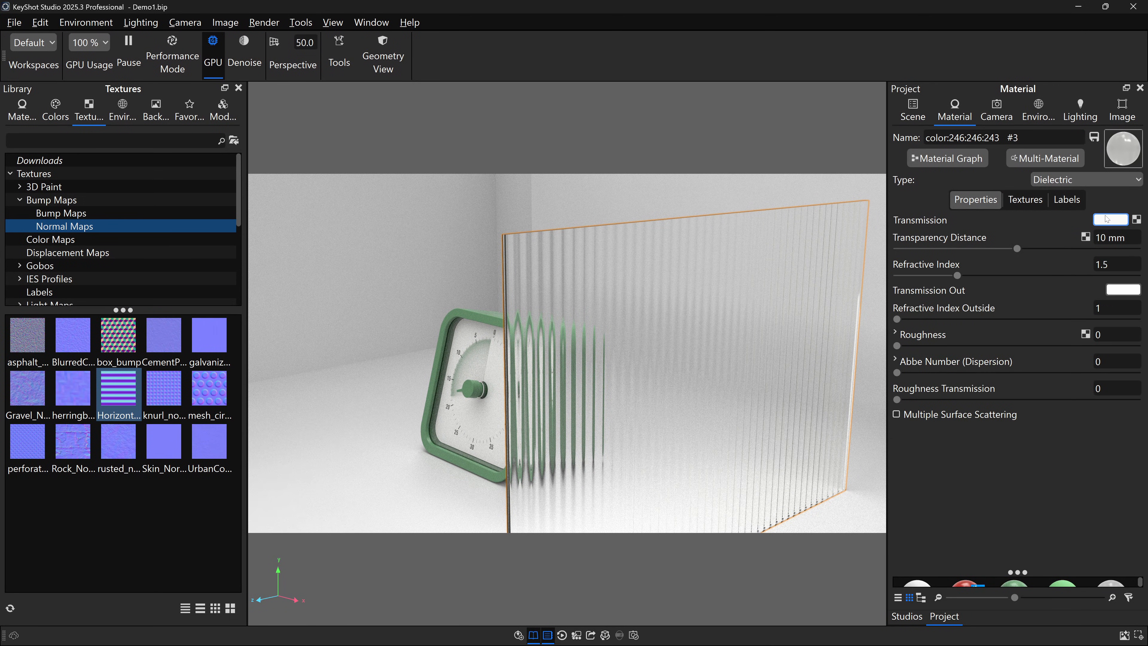
pyautogui.click(1108, 219)
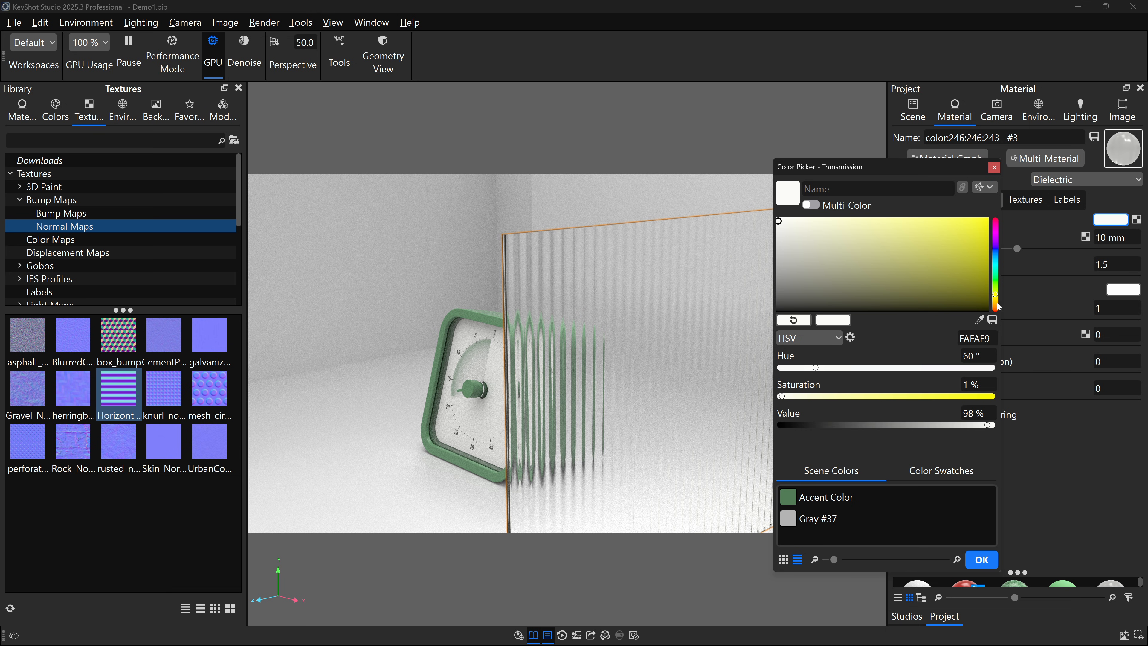
pyautogui.click(996, 278)
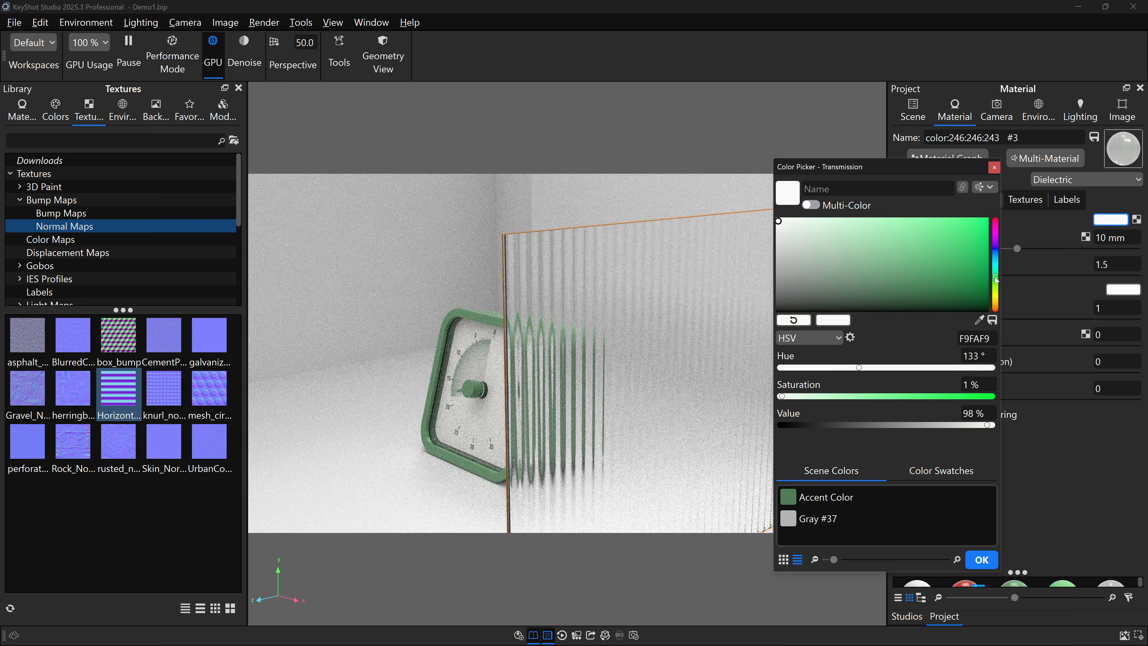
pyautogui.moveTo(997, 279); pyautogui.dragTo(994, 254)
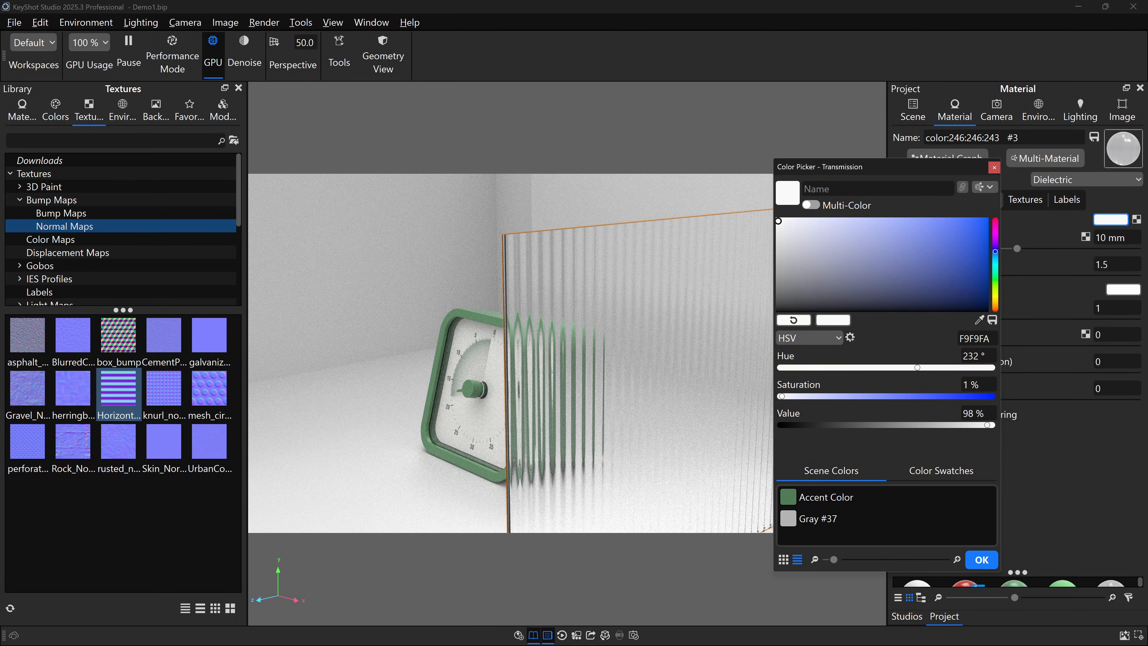
pyautogui.click(973, 413)
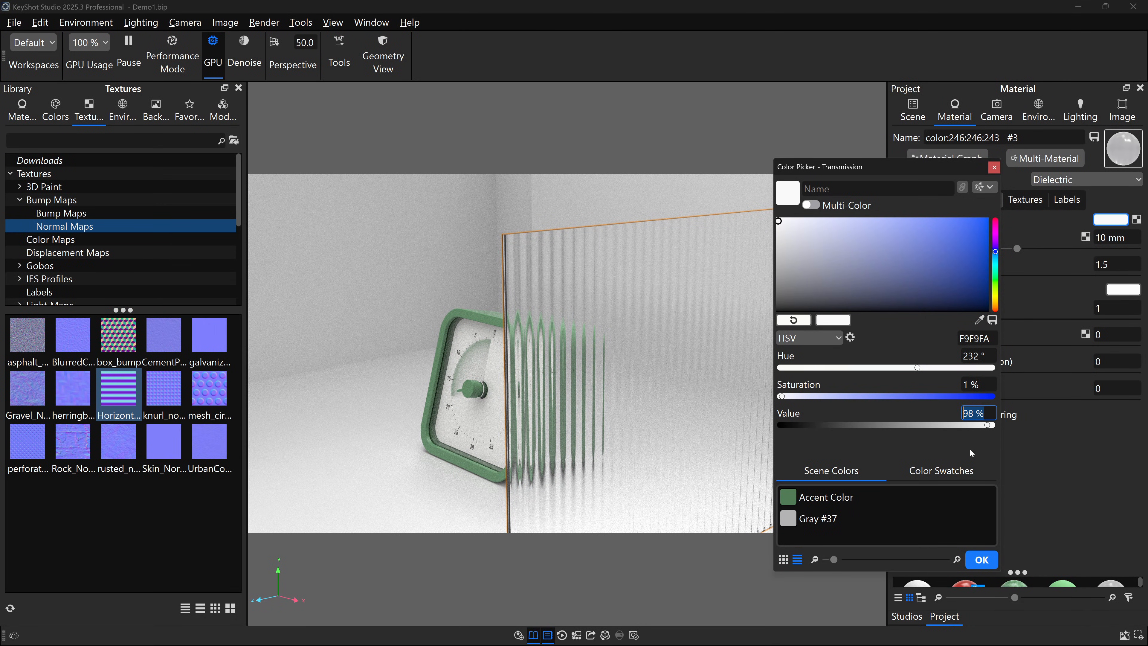
pyautogui.click(981, 560)
# - Set the glass panel's transparency distance to 1 mm and inspect the tint from several angles
pyautogui.moveTo(1128, 238); pyautogui.dragTo(1032, 245)
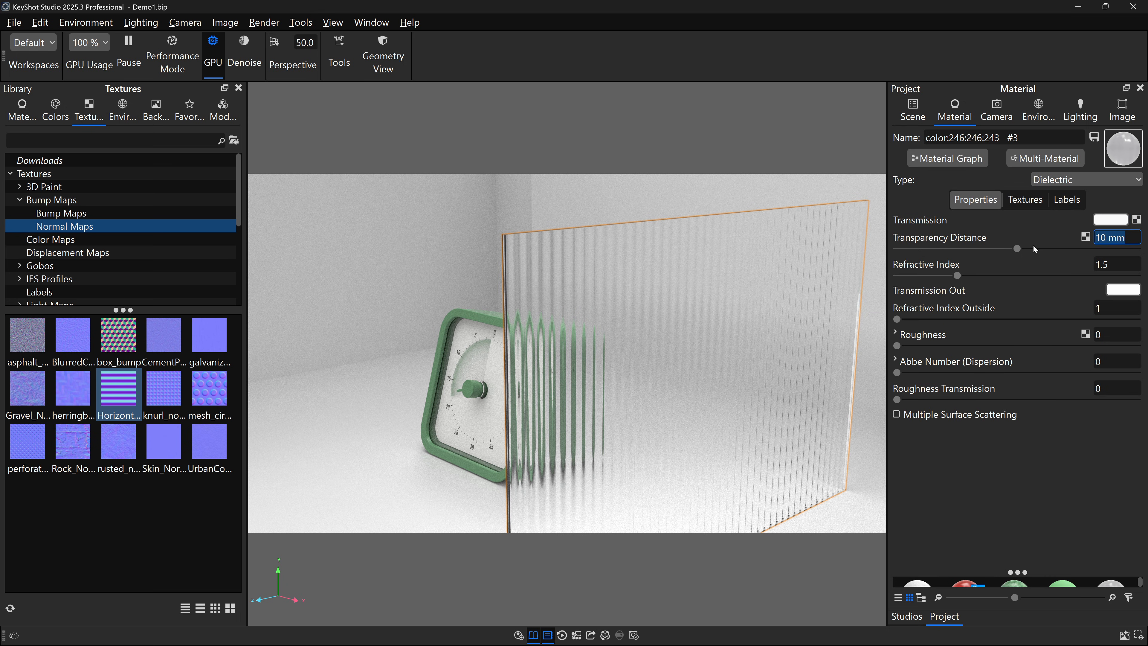
pyautogui.write('1')
pyautogui.press('Return')
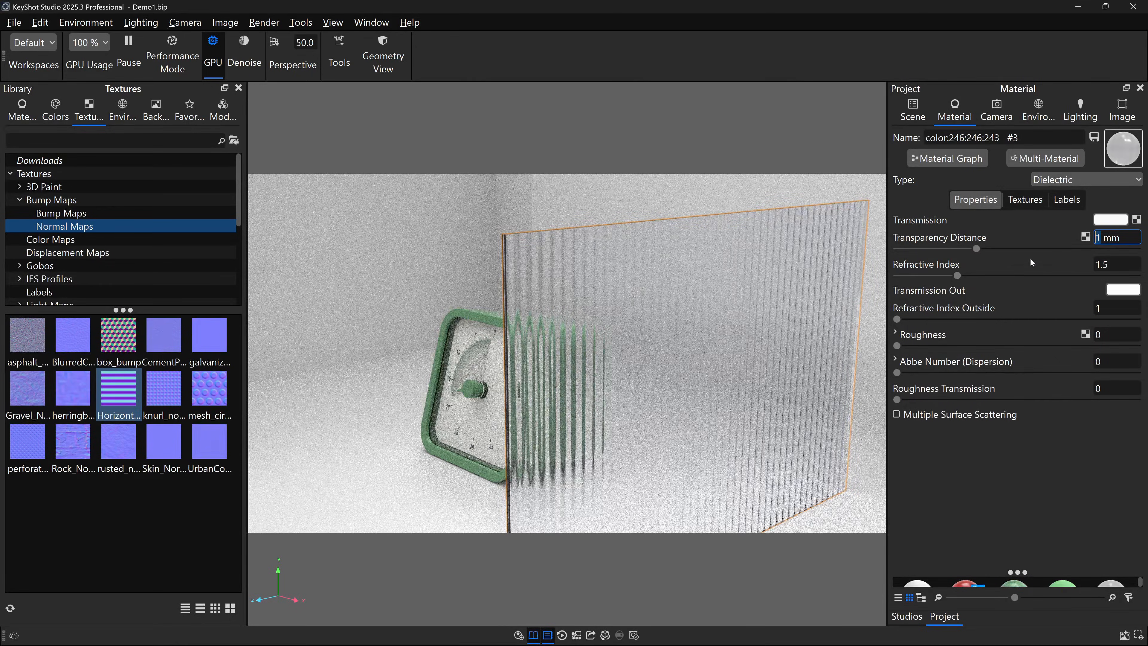
pyautogui.moveTo(539, 305); pyautogui.dragTo(636, 234)
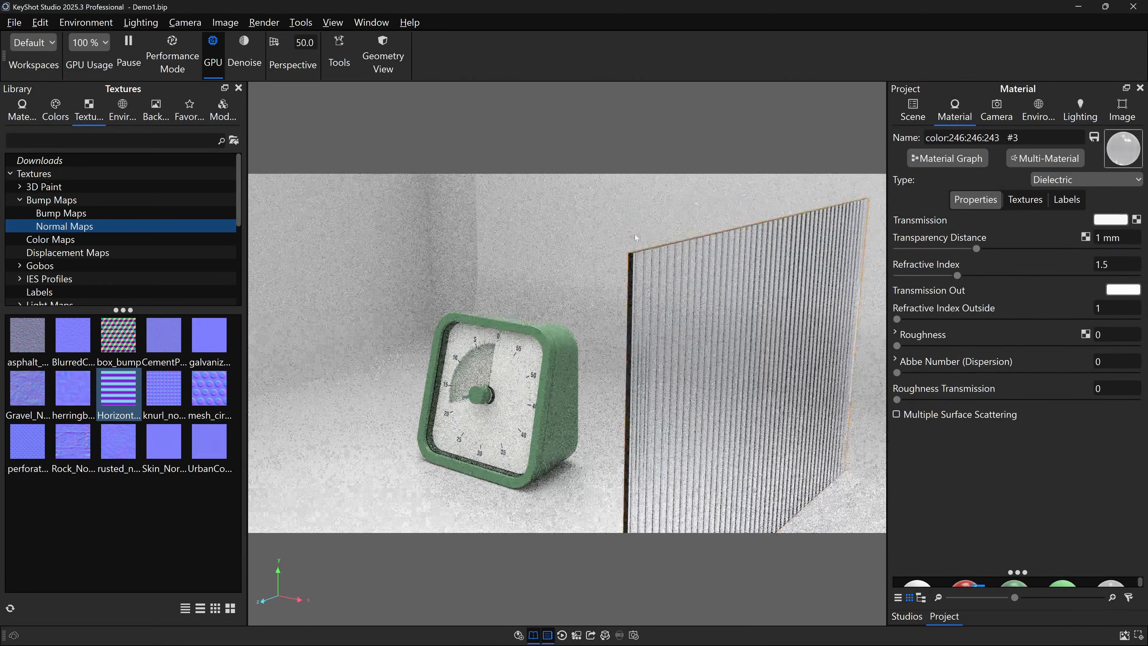
pyautogui.moveTo(636, 239); pyautogui.dragTo(649, 286)
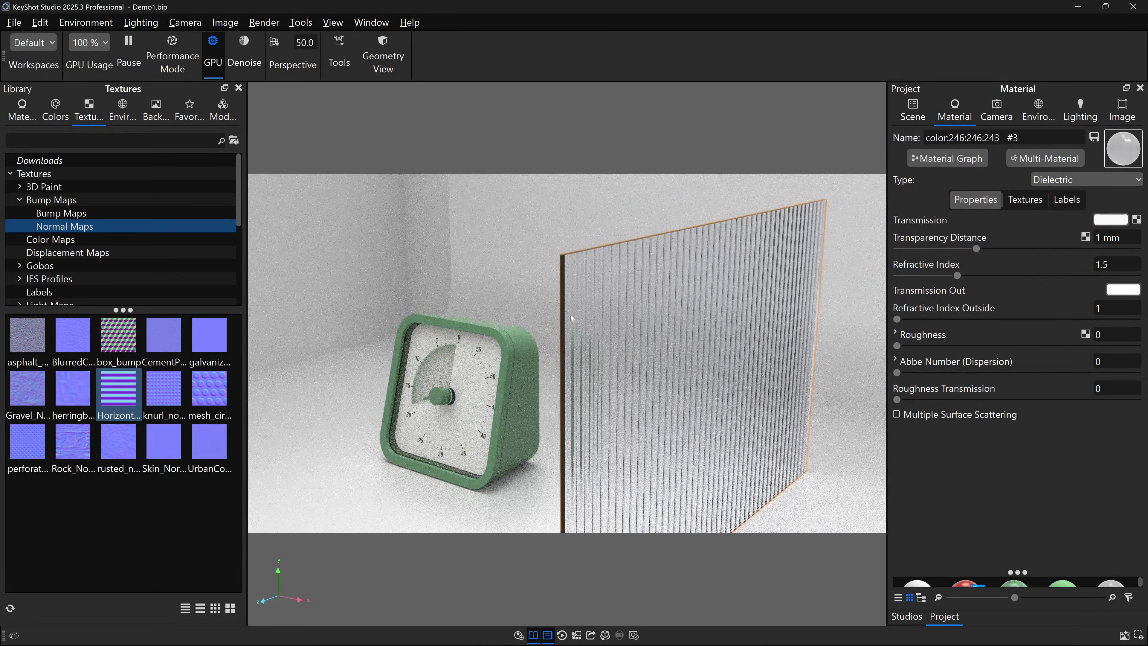
pyautogui.moveTo(665, 302); pyautogui.dragTo(651, 302)
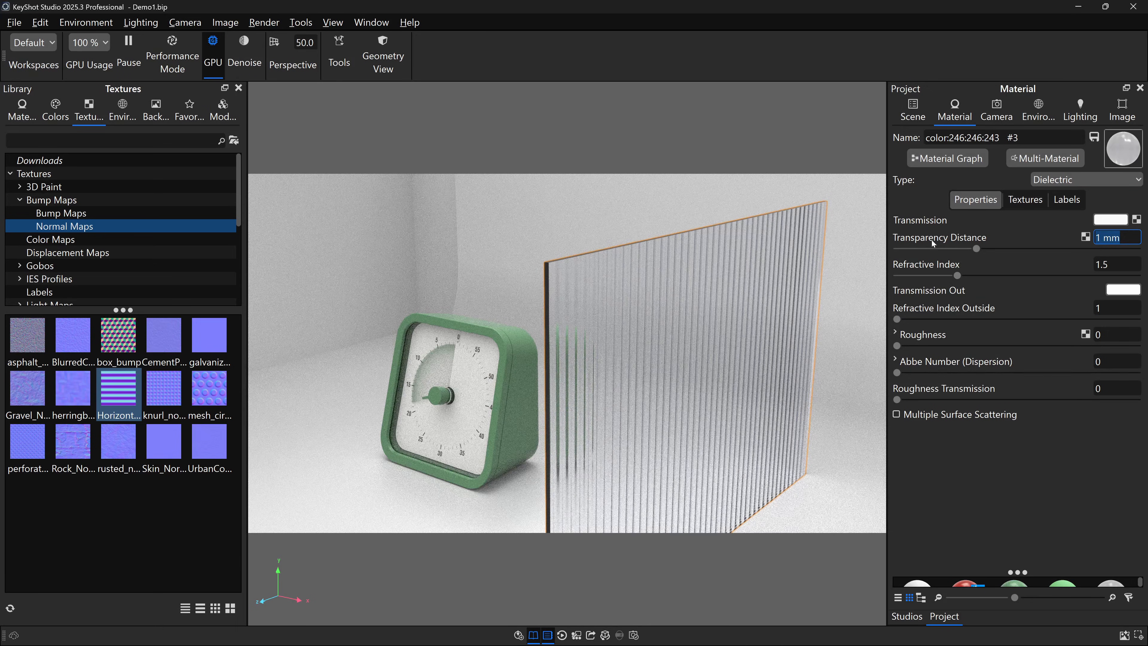
# - Set the glass panel's transparency distance to 5 mm
pyautogui.write('5')
pyautogui.press('Return')
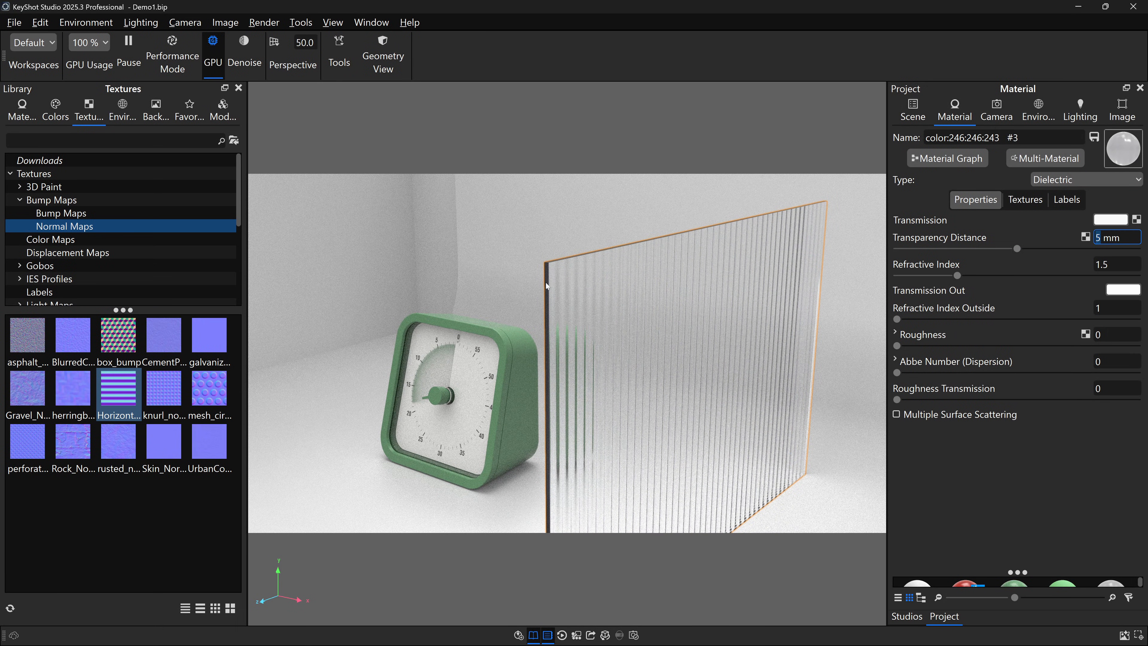
pyautogui.moveTo(557, 289); pyautogui.dragTo(631, 305)
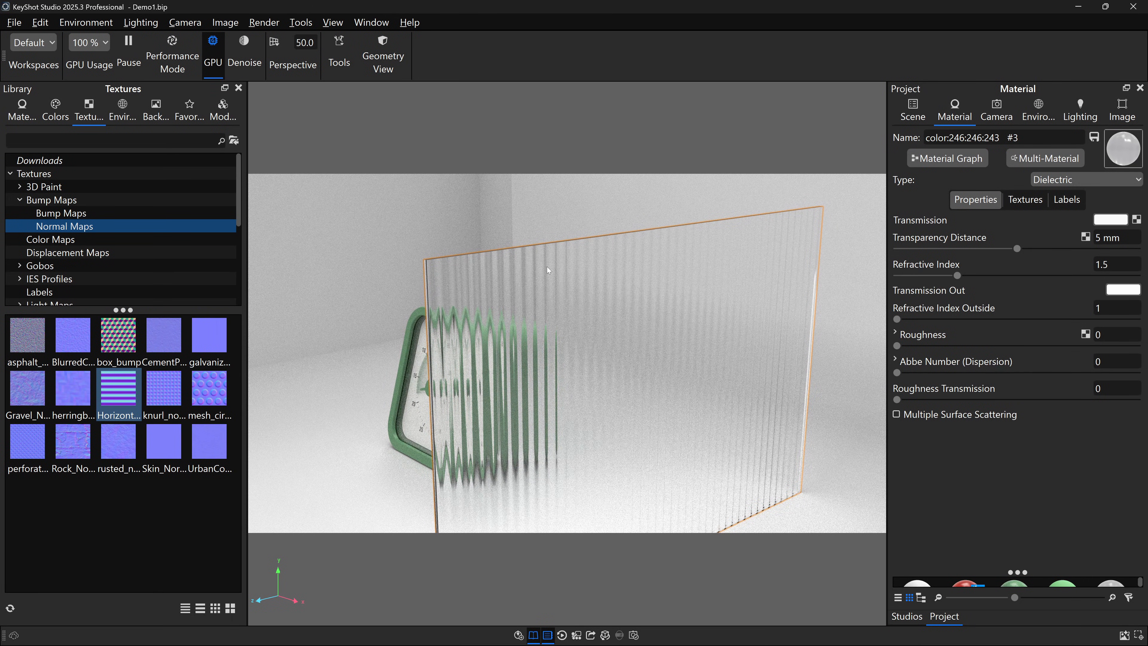
# - Give the Glass panel part rounded edges with a 0.1 mm radius, then deselect the panel
pyautogui.click(912, 110)
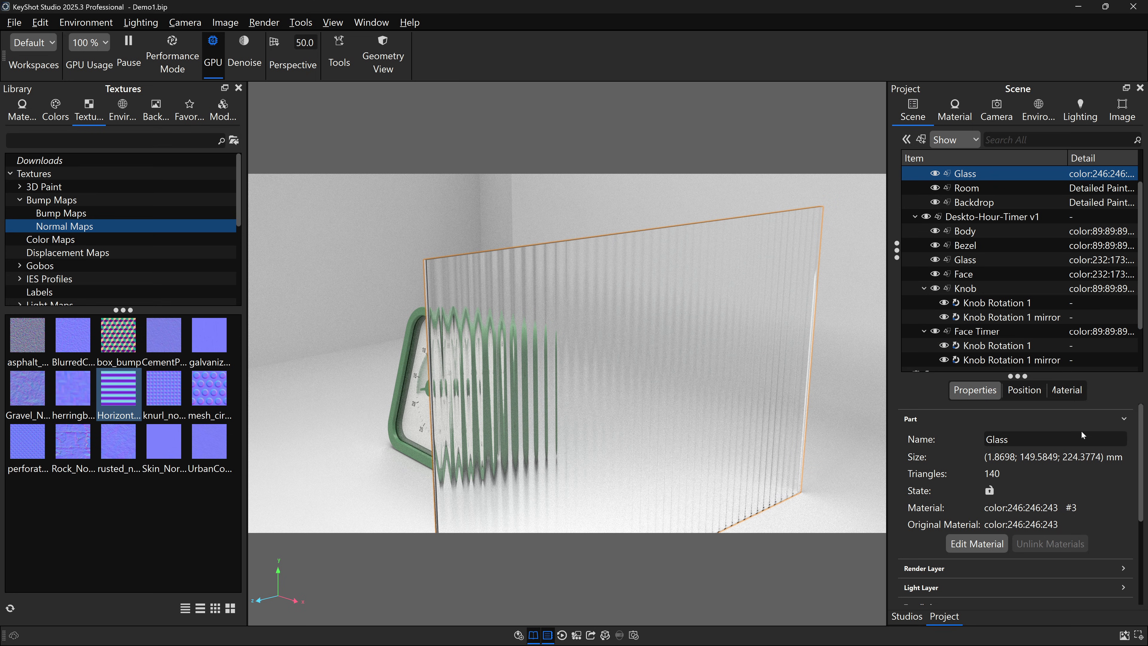
pyautogui.scroll(-3, 1020, 492)
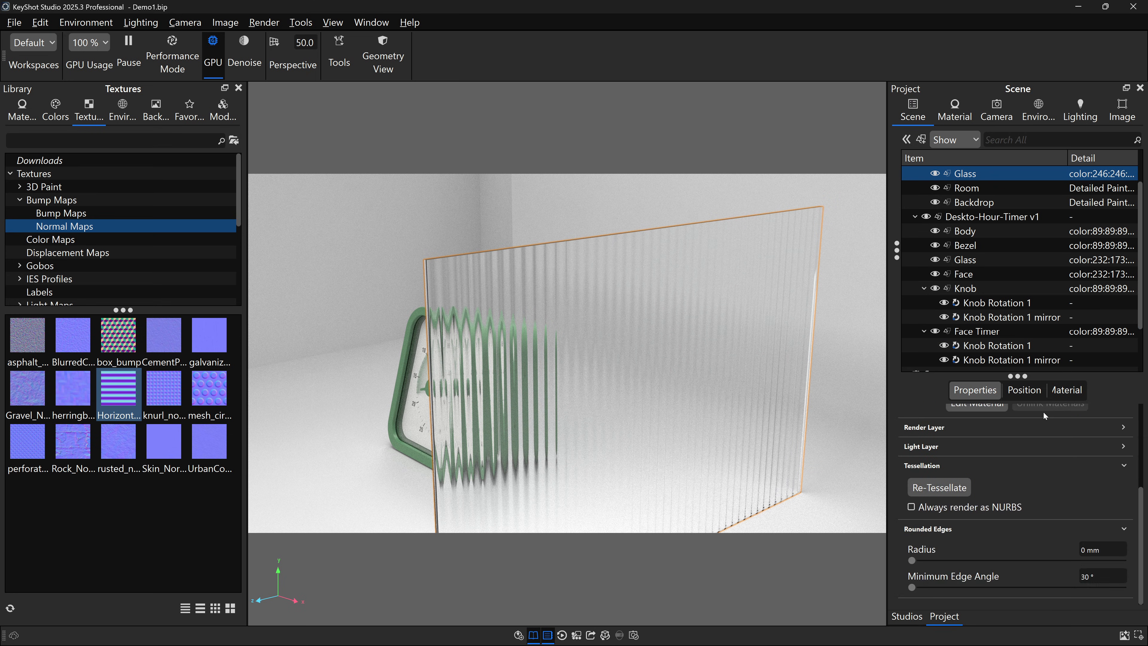
pyautogui.scroll(-1, 956, 479)
pyautogui.click(1104, 549)
pyautogui.write('0.1')
pyautogui.press('Return')
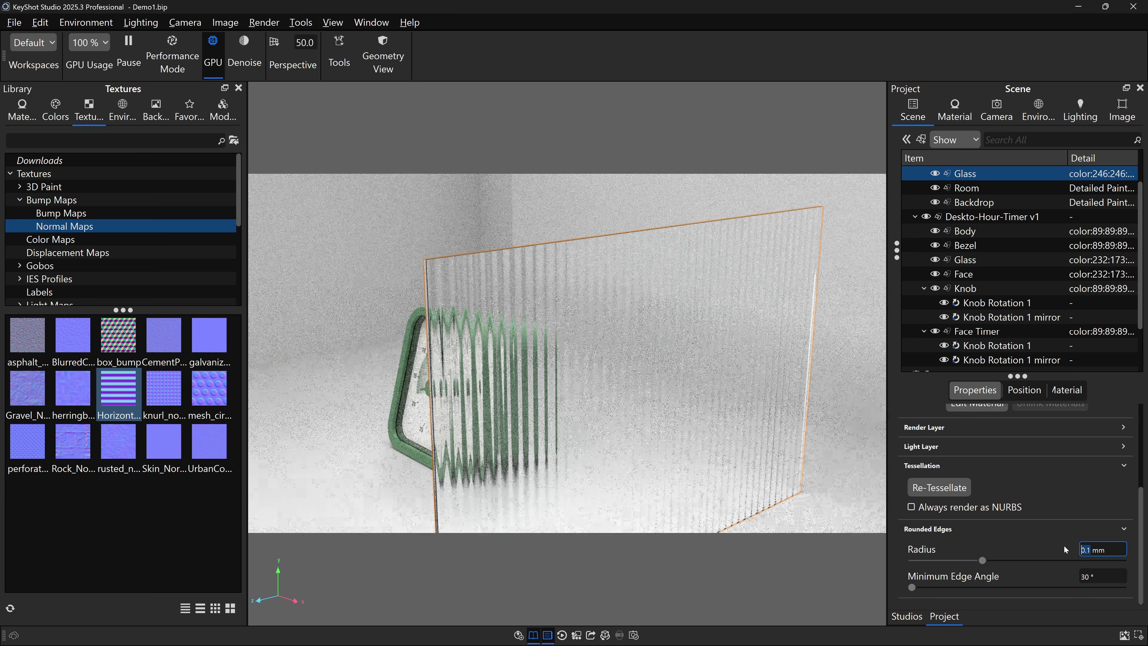
pyautogui.click(559, 280)
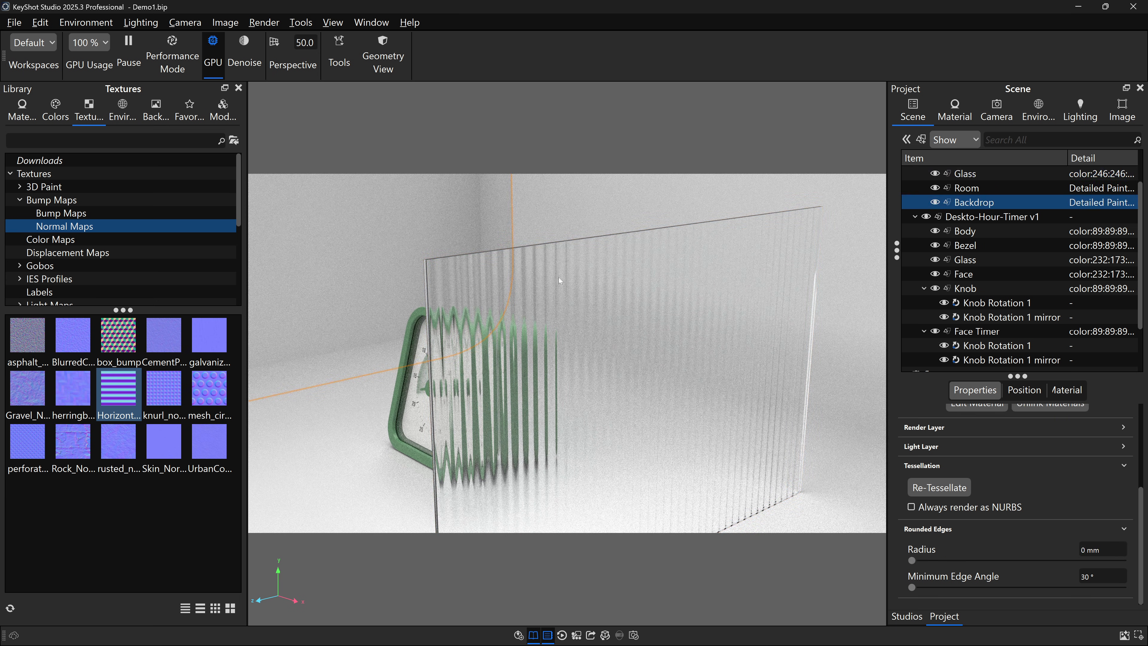
# - Open the glass panel's dielectric material for editing and set its roughness transmission to 0.05
pyautogui.moveTo(627, 268); pyautogui.dragTo(485, 240)
pyautogui.doubleClick(485, 240)
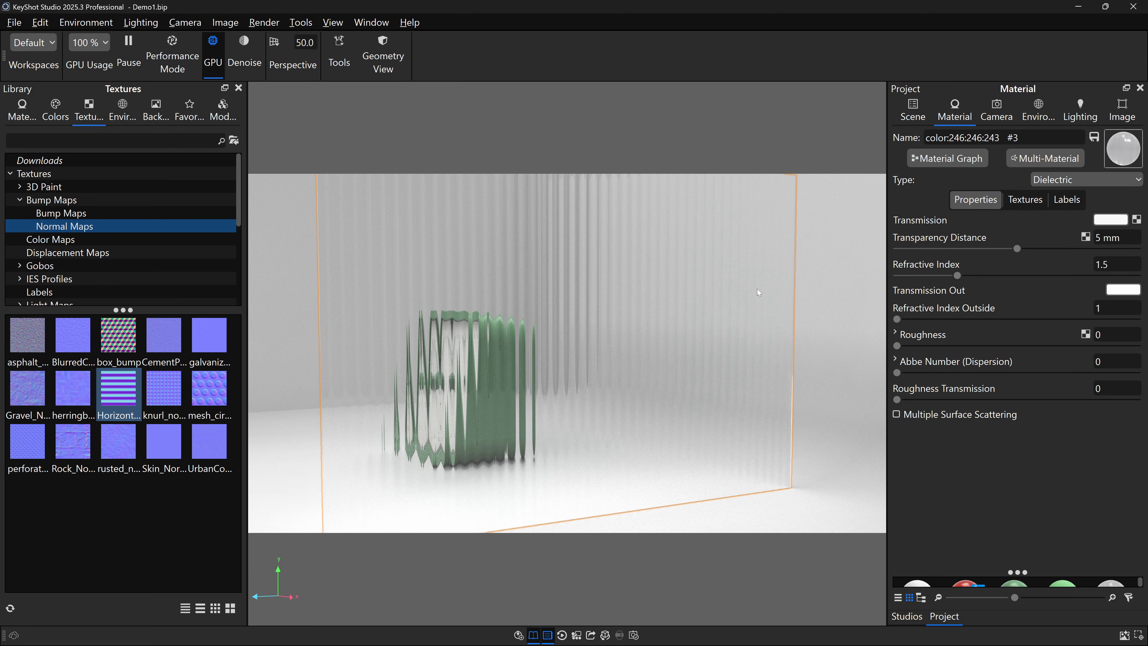
pyautogui.click(1105, 388)
pyautogui.write('0.05')
pyautogui.press('Return')
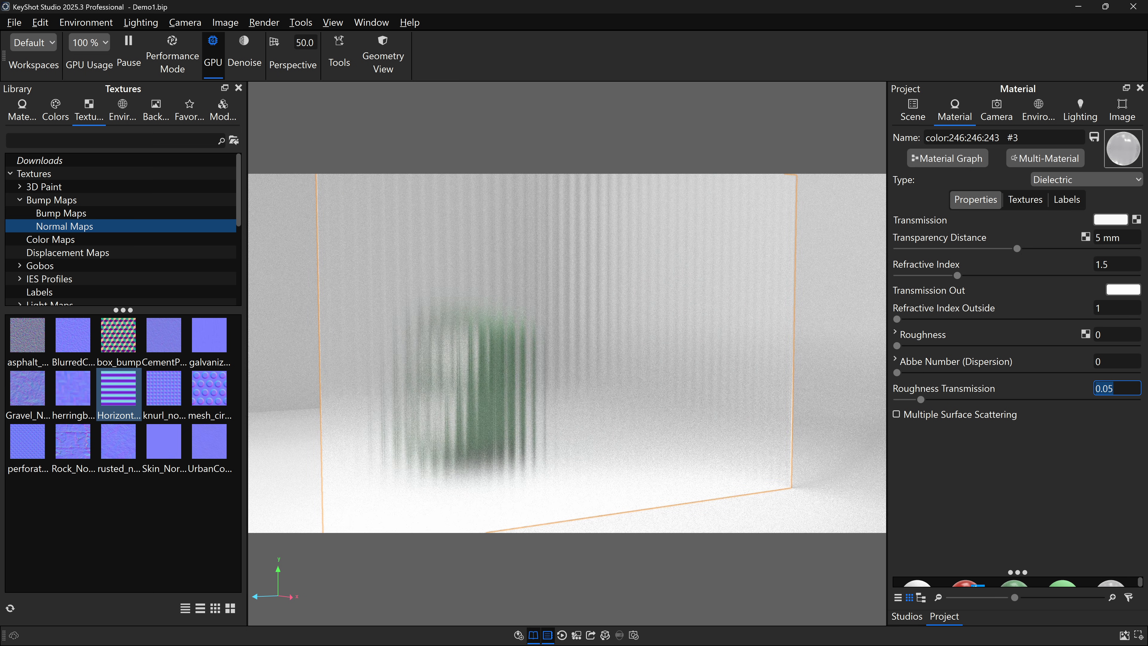
# - Set the glass panel's surface roughness to 0.05
pyautogui.click(1108, 334)
pyautogui.doubleClick(1108, 335)
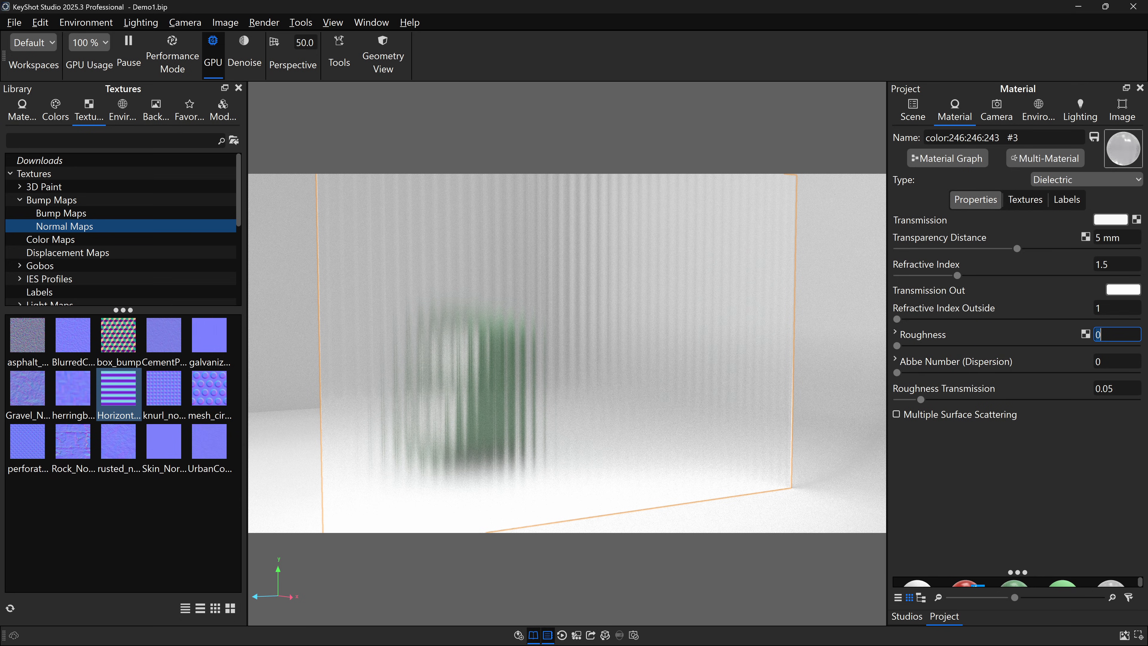
pyautogui.write('0.05')
pyautogui.press('Return')
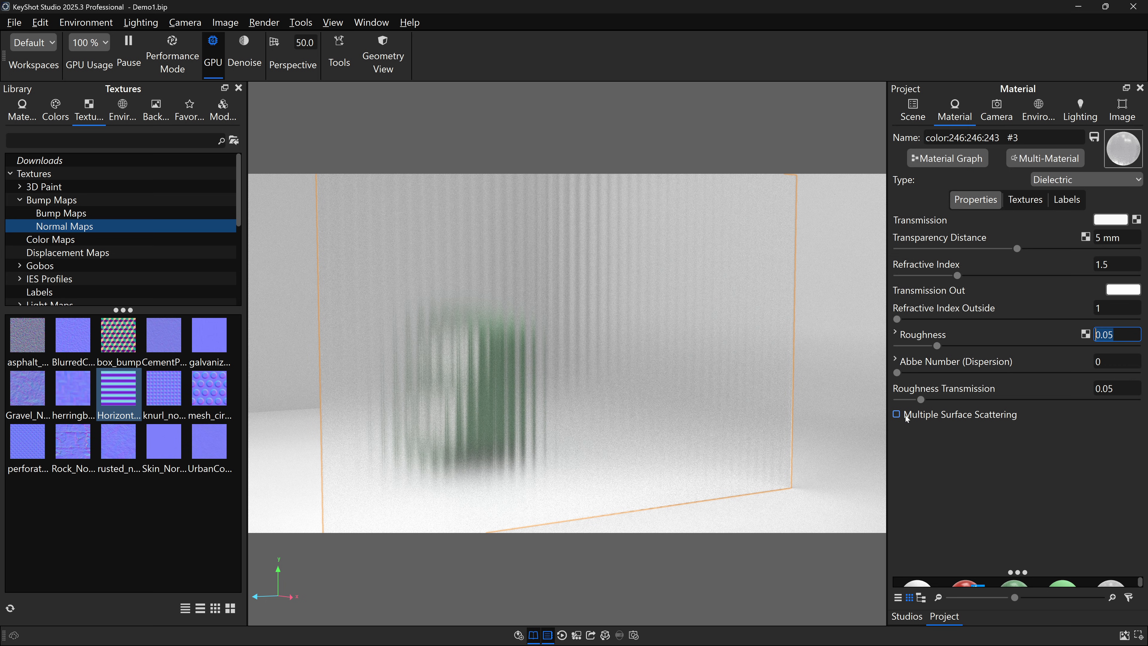
# - Enable multiple surface scattering on the glass panel's material and set its surface roughness to 0
pyautogui.click(897, 415)
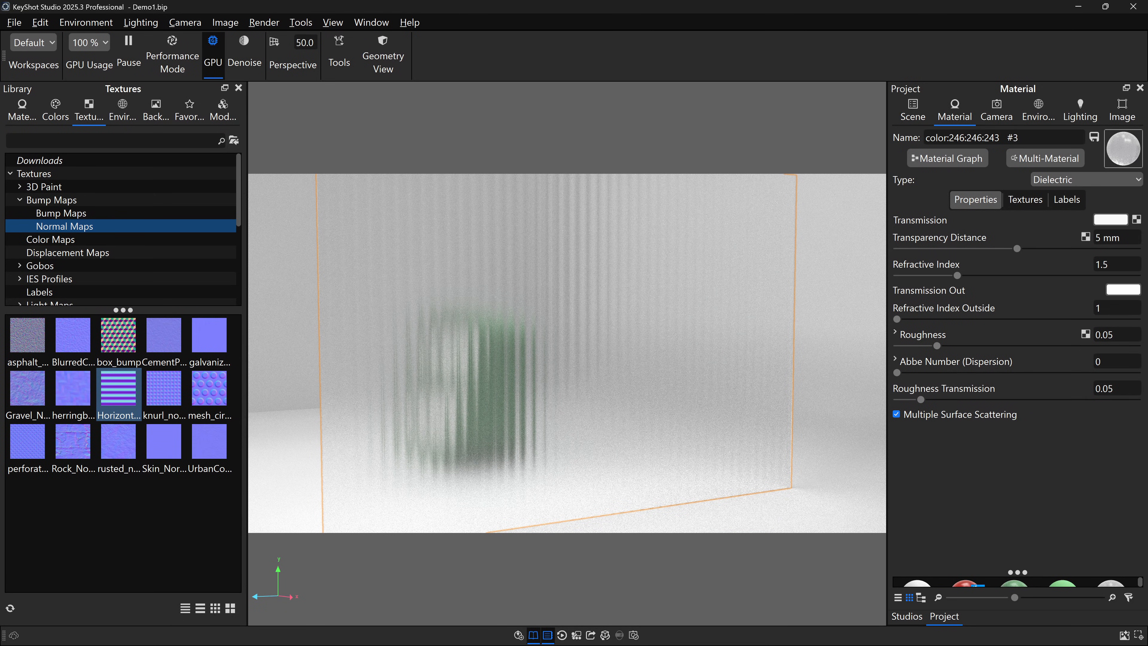
pyautogui.click(1113, 335)
pyautogui.write('0')
pyautogui.press('Return')
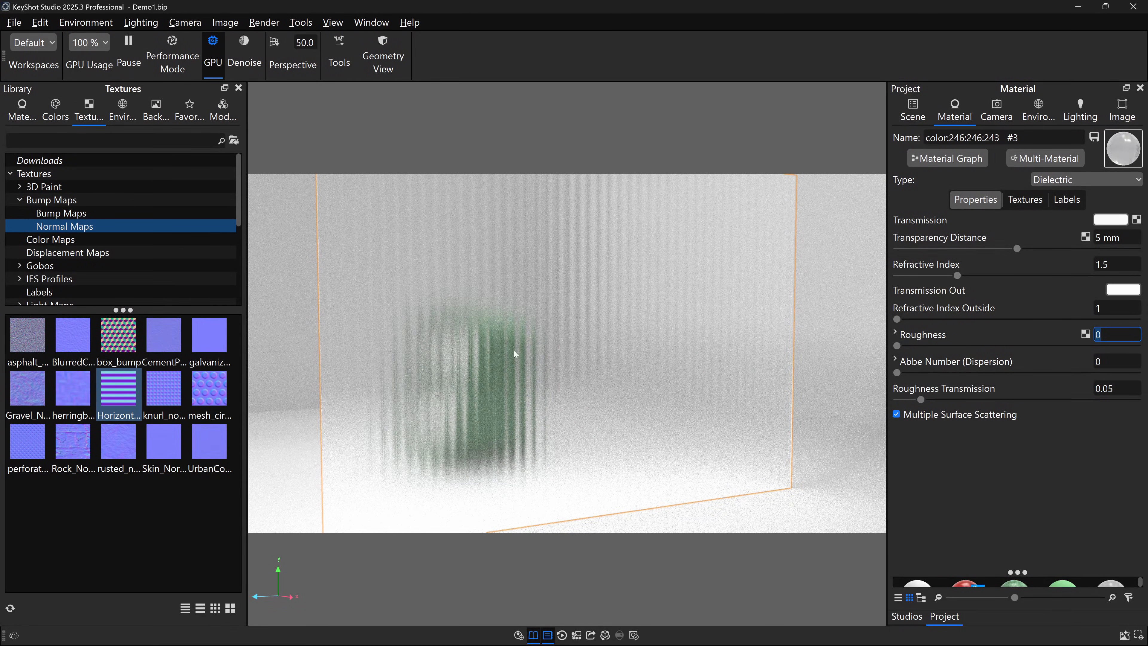
# - Try a roughness transmission of 0.01 on the glass panel
pyautogui.moveTo(1108, 388); pyautogui.dragTo(1114, 389)
pyautogui.write('1')
pyautogui.press('Return')
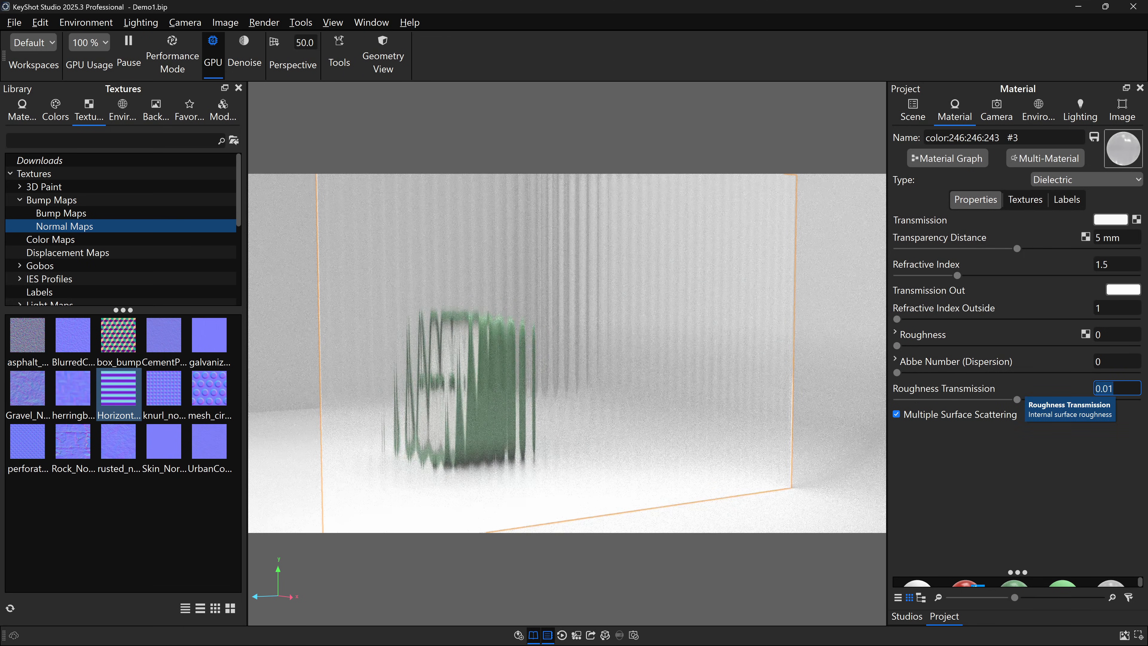
pyautogui.moveTo(532, 358)
pyautogui.mouseDown()
pyautogui.moveTo(495, 357)
pyautogui.moveTo(530, 359)
pyautogui.mouseUp()
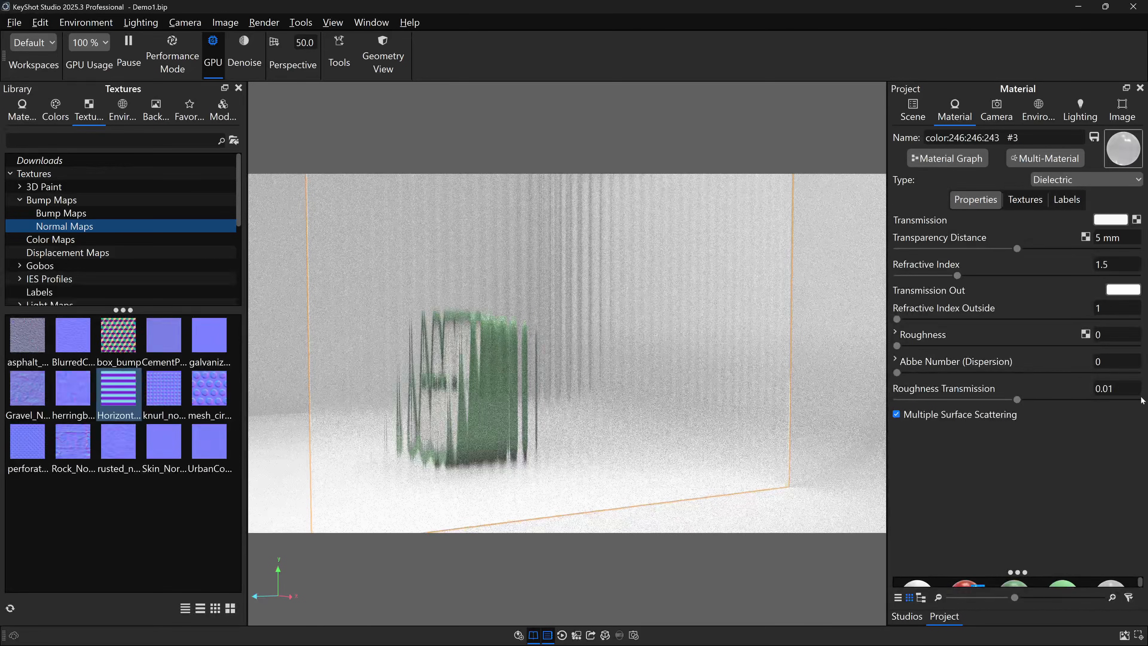
# - Set the glass panel's roughness transmission to 0.03
pyautogui.moveTo(1108, 388); pyautogui.dragTo(1115, 389)
pyautogui.write('6')
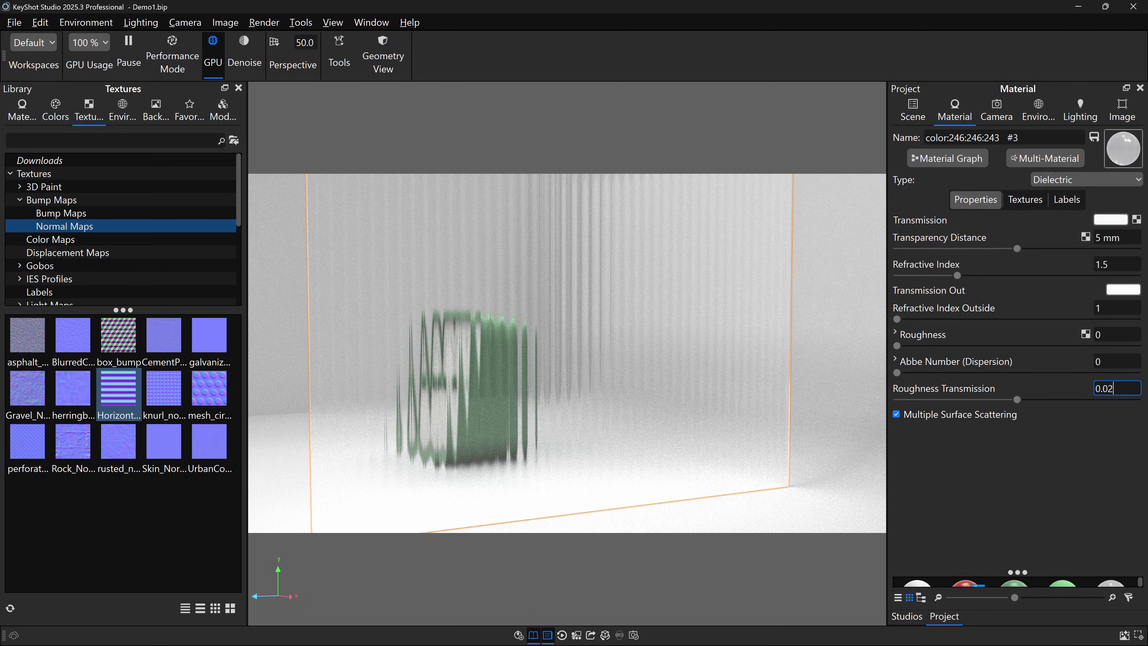
pyautogui.press('BackSpace')
pyautogui.write('3')
pyautogui.press('Return')
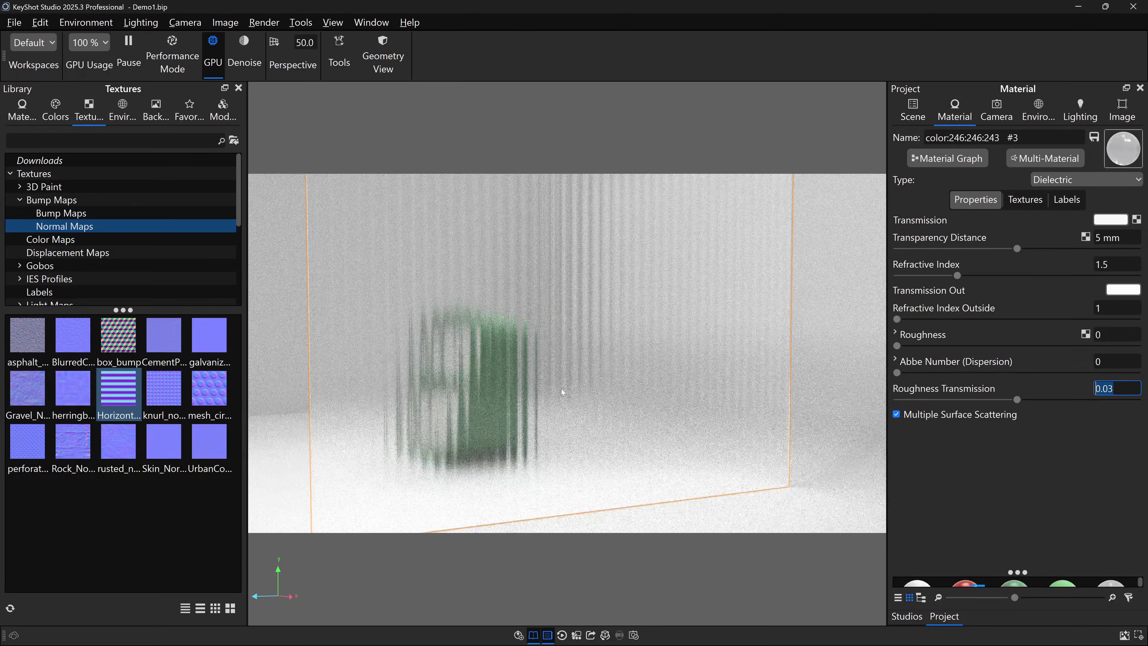
# - Set the value of the room material's diffuse color to 70%
pyautogui.moveTo(562, 391); pyautogui.dragTo(457, 269)
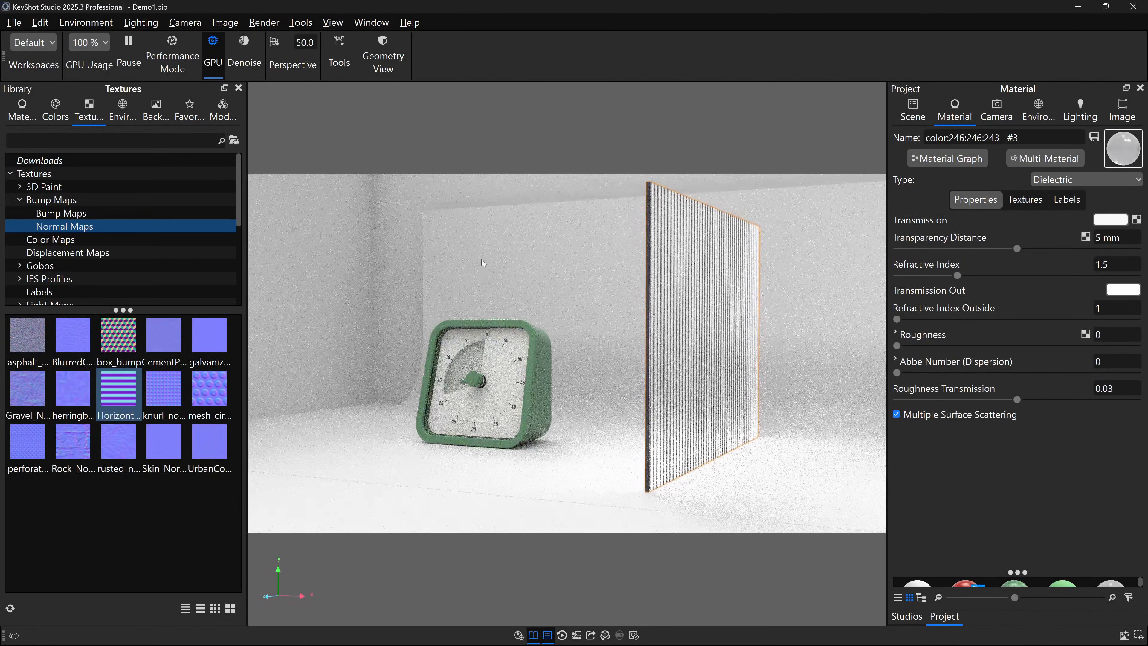
pyautogui.moveTo(415, 299); pyautogui.dragTo(513, 306)
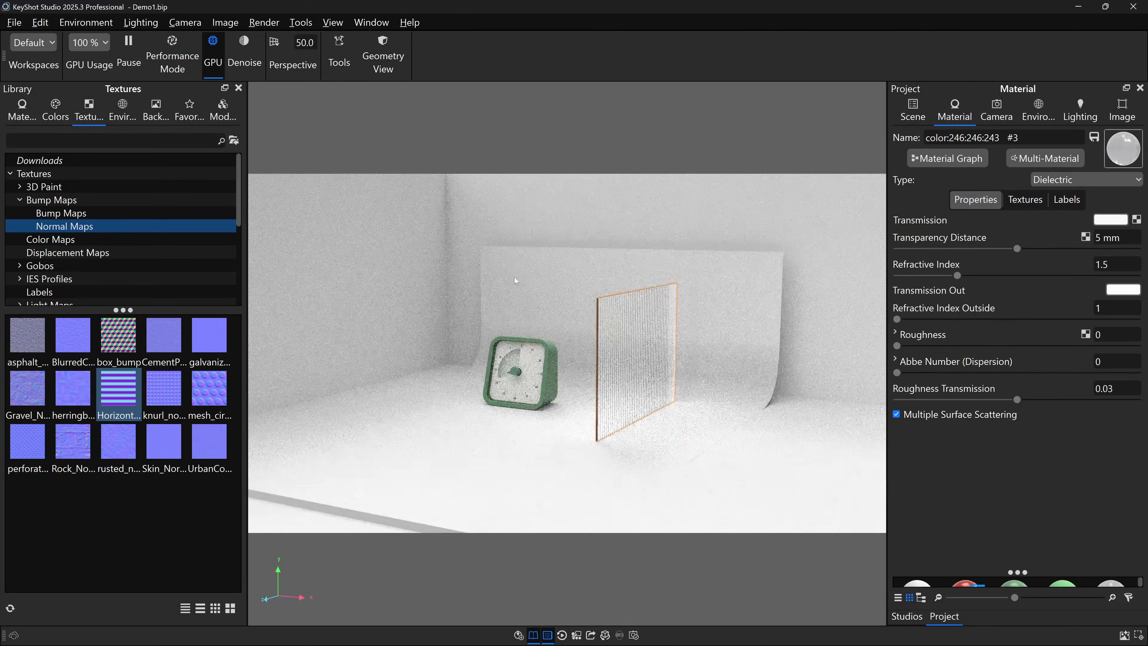
pyautogui.doubleClick(451, 268)
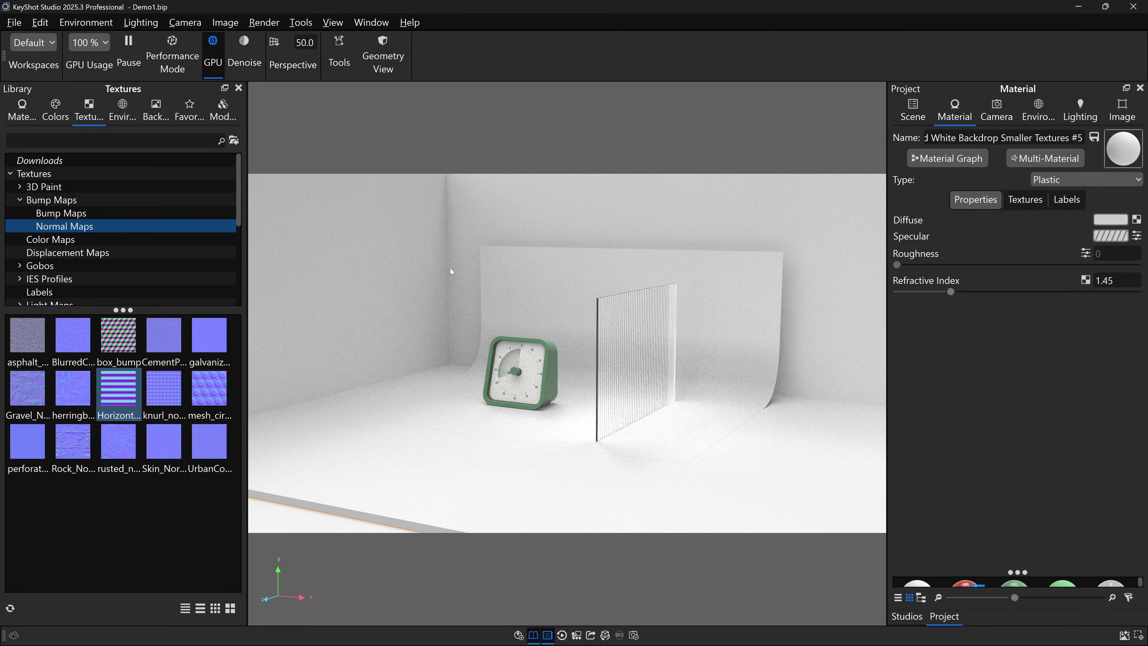
pyautogui.click(1107, 218)
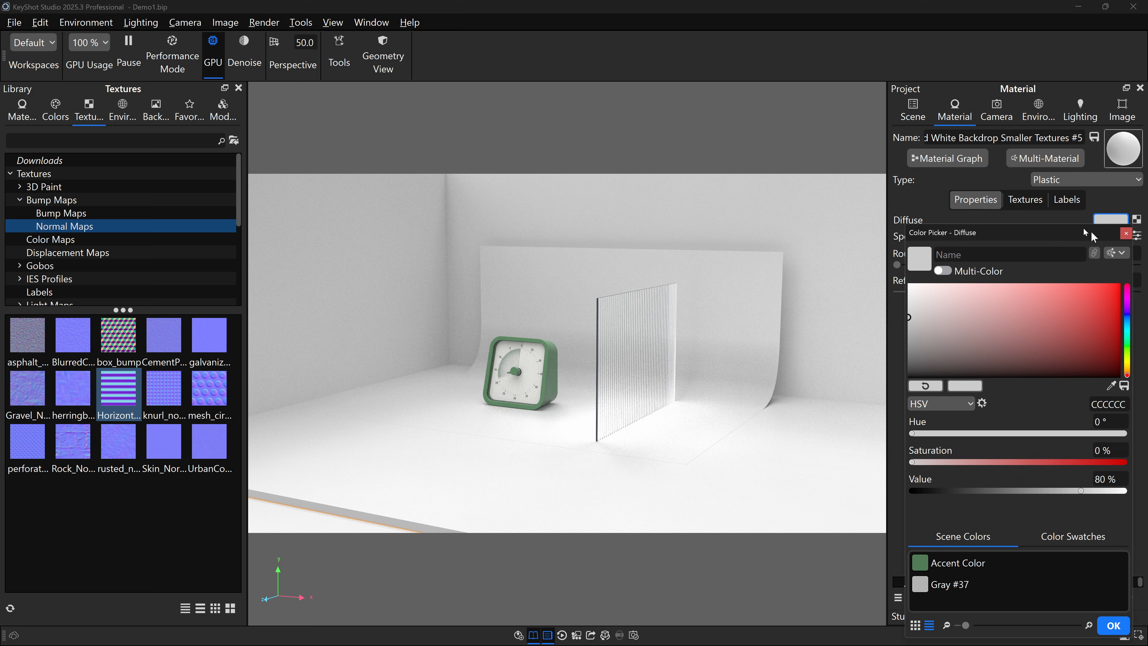
pyautogui.click(1008, 417)
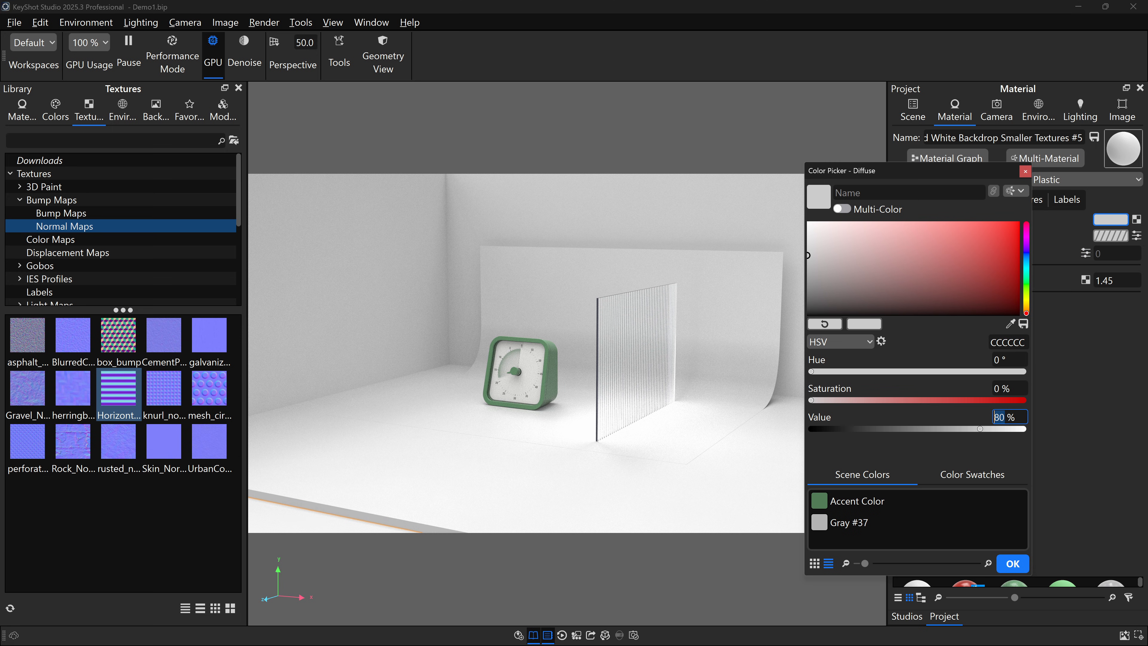
pyautogui.press('Return')
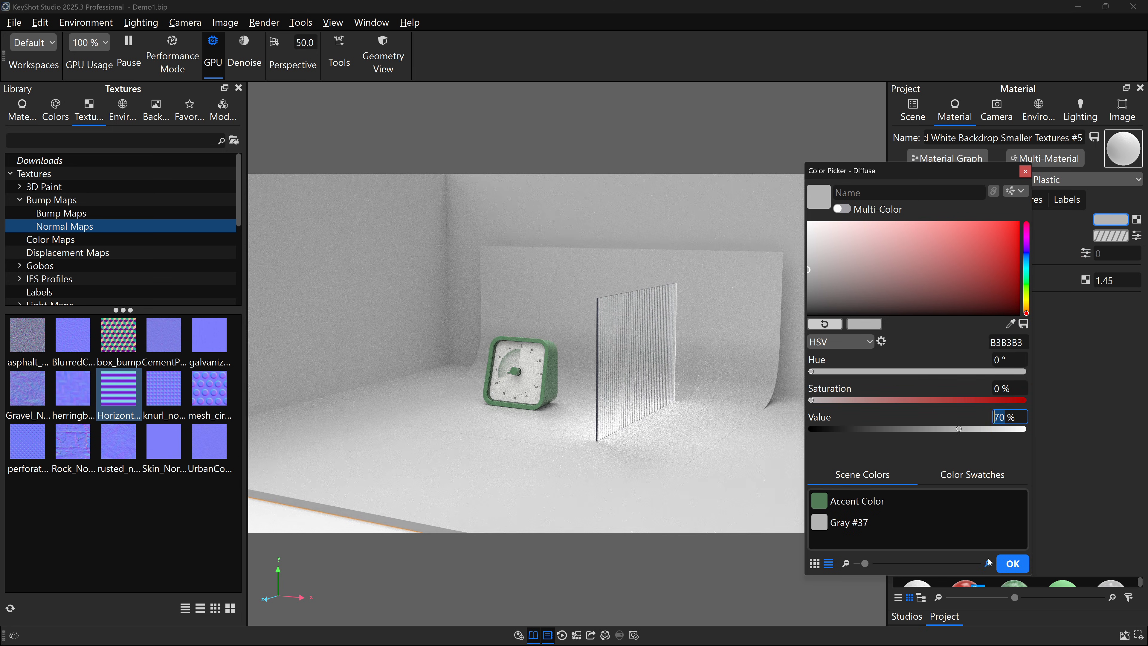
pyautogui.click(1009, 562)
# - Unlink the curved backdrop's material from the one it shares with the room
pyautogui.click(510, 267)
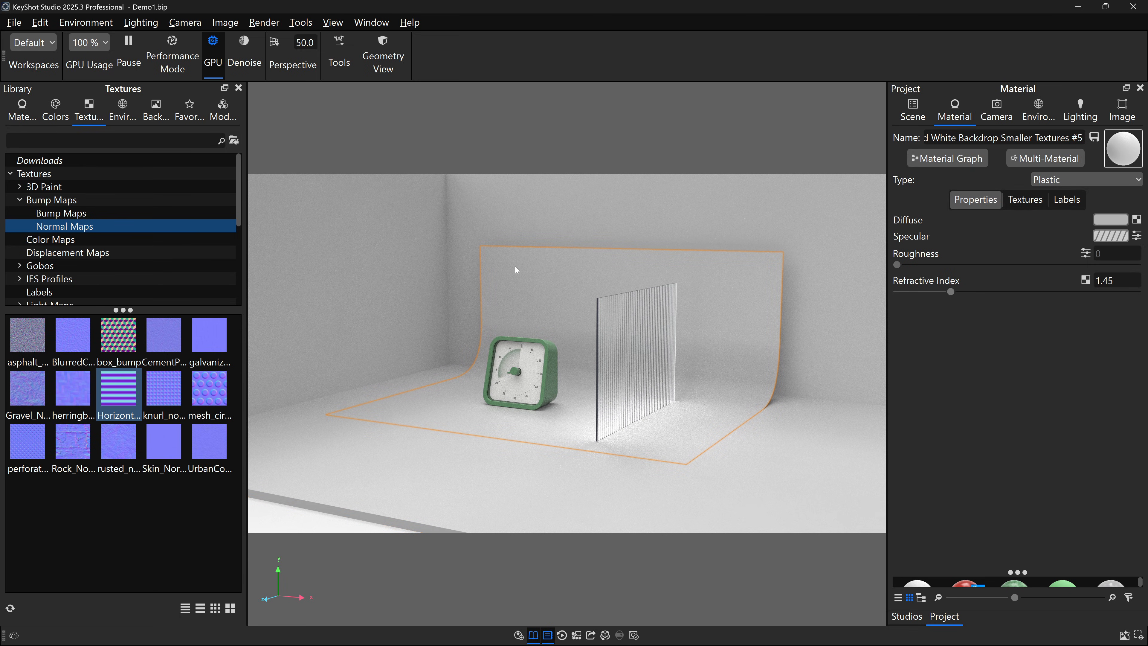
pyautogui.rightClick(517, 270)
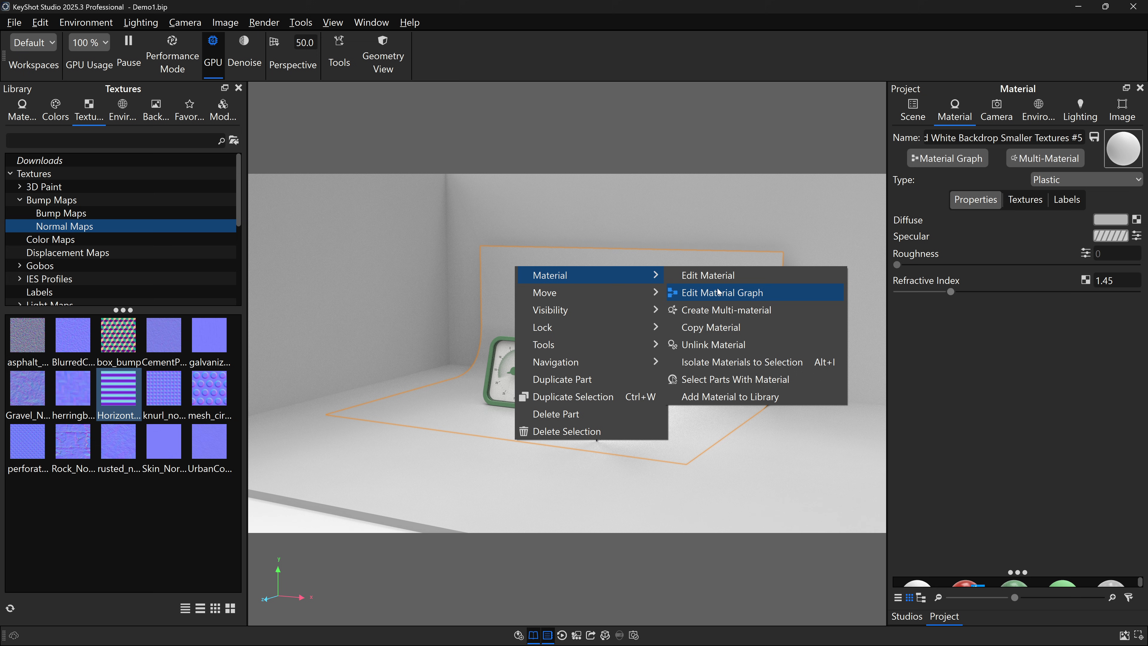
pyautogui.click(729, 345)
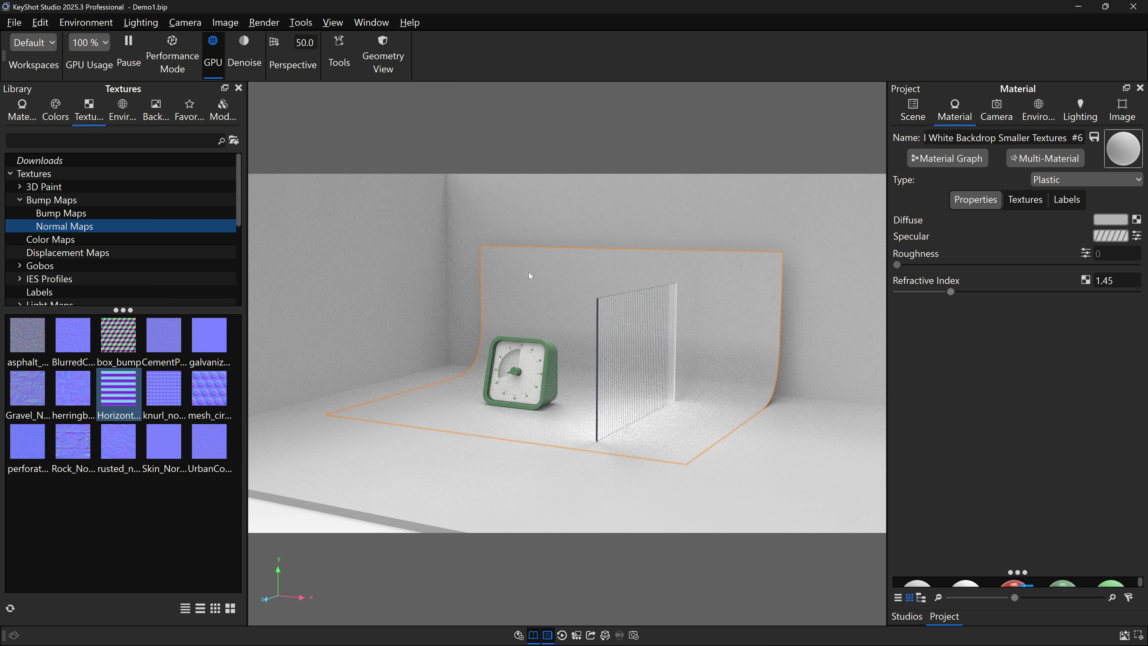
# - Set the value of the backdrop's diffuse color to 80%
pyautogui.click(1110, 220)
pyautogui.moveTo(1129, 481); pyautogui.dragTo(1079, 479)
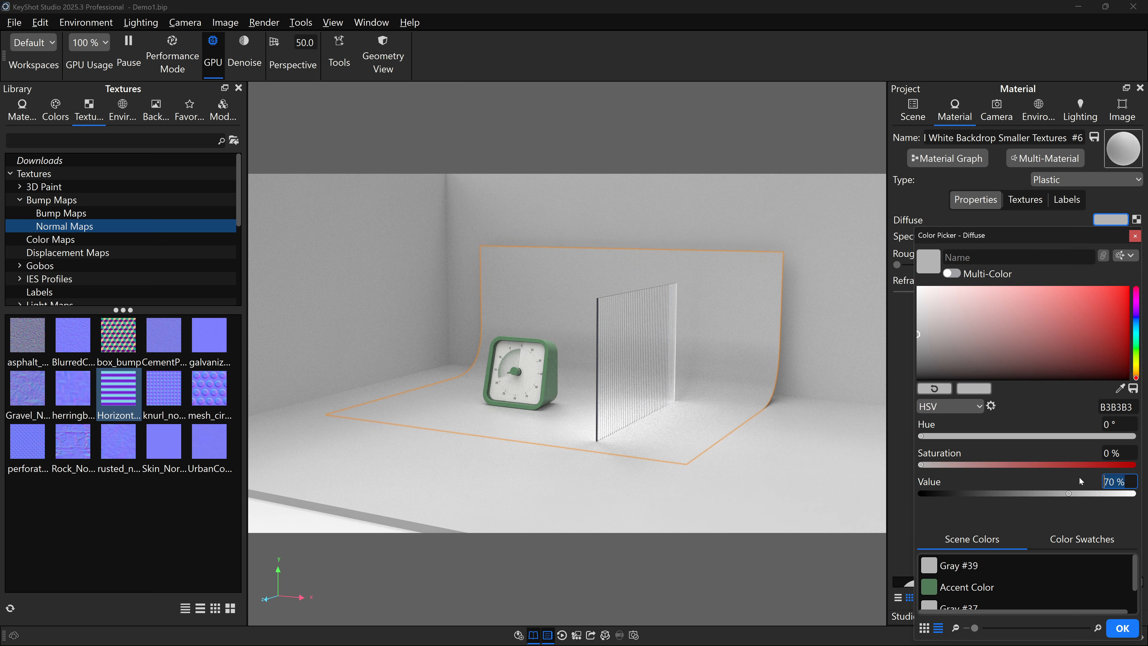
pyautogui.write('80')
pyautogui.press('Return')
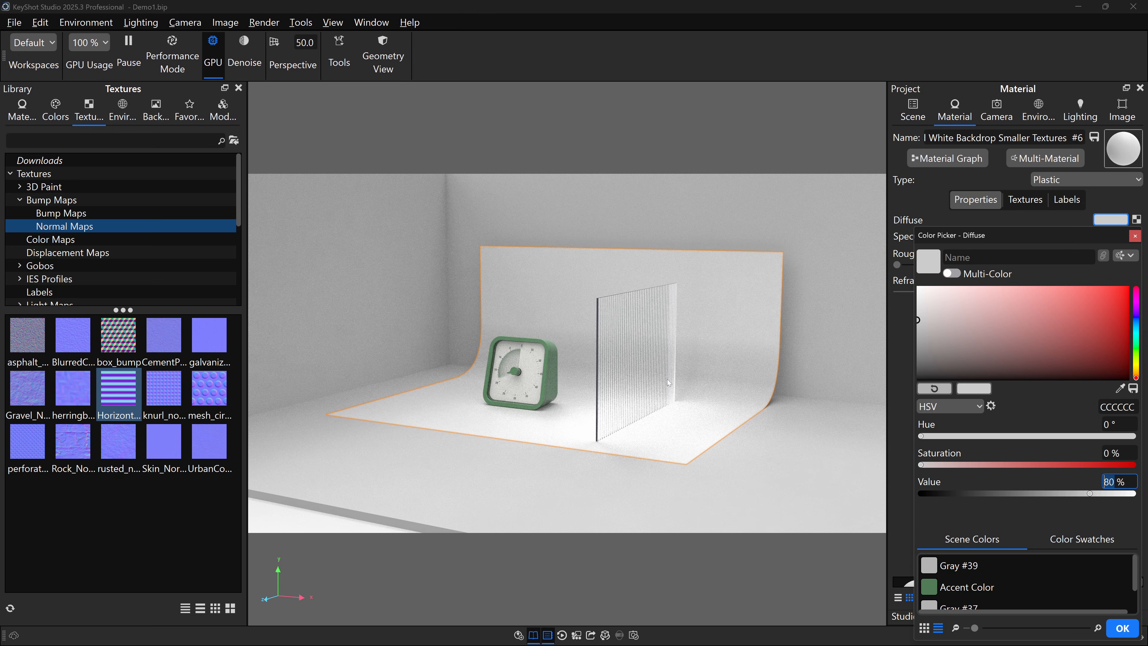
pyautogui.moveTo(626, 303); pyautogui.dragTo(552, 275)
pyautogui.scroll(5, 552, 275)
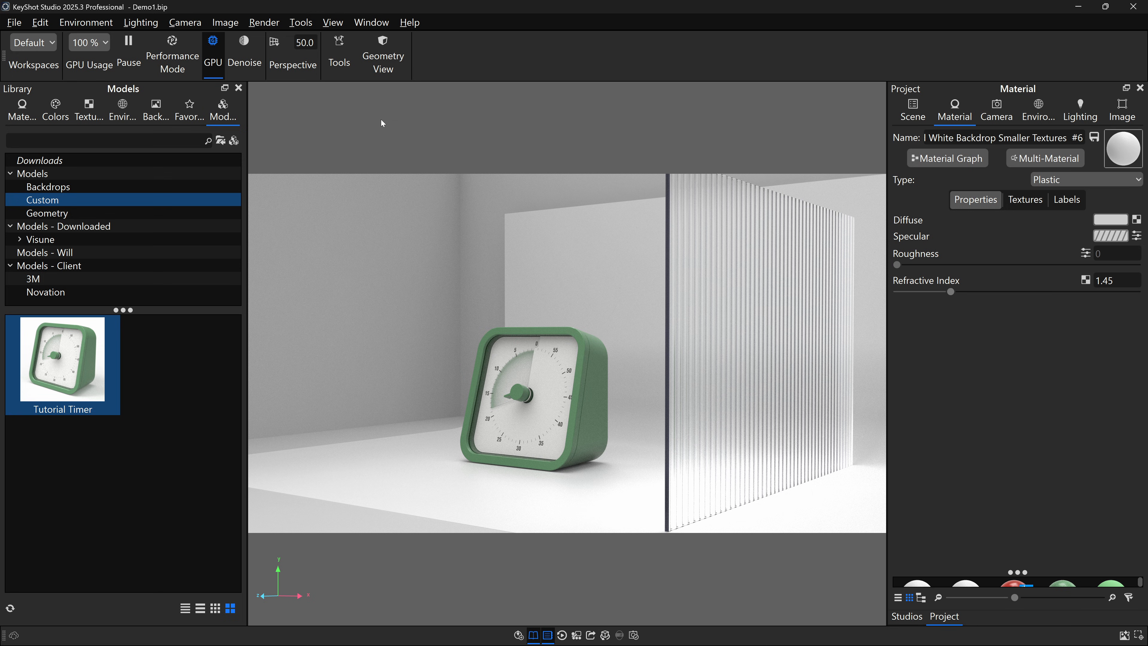
# - Add the custom Startup Contrast WG Variant 1 HDRI to the scene as a second environment
pyautogui.click(126, 106)
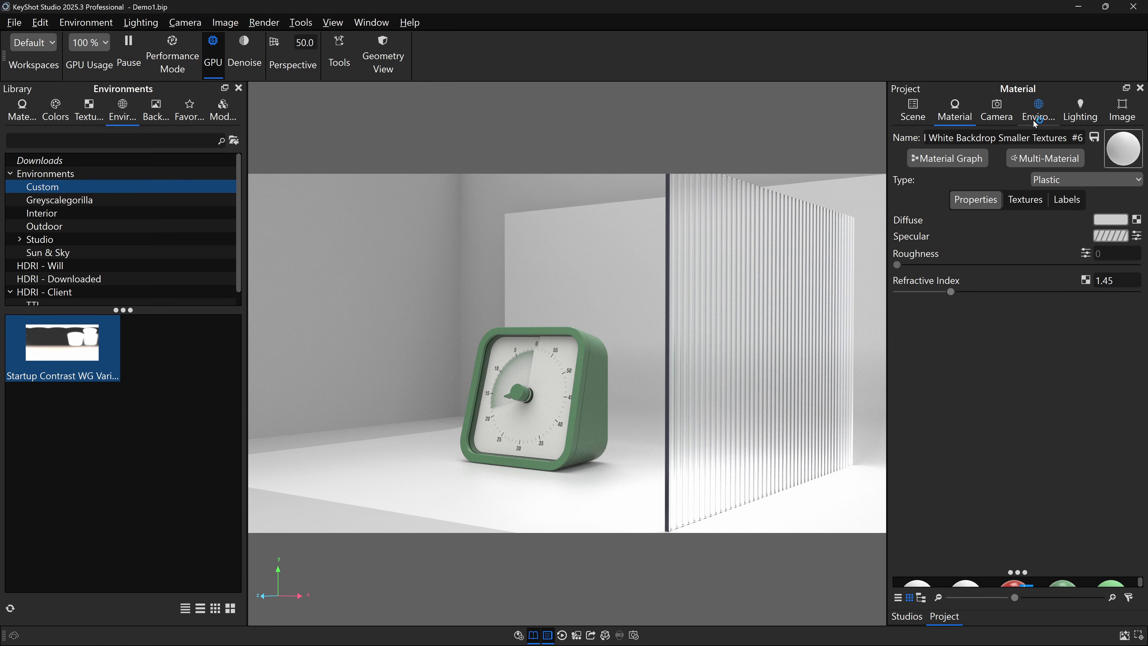
pyautogui.click(1038, 110)
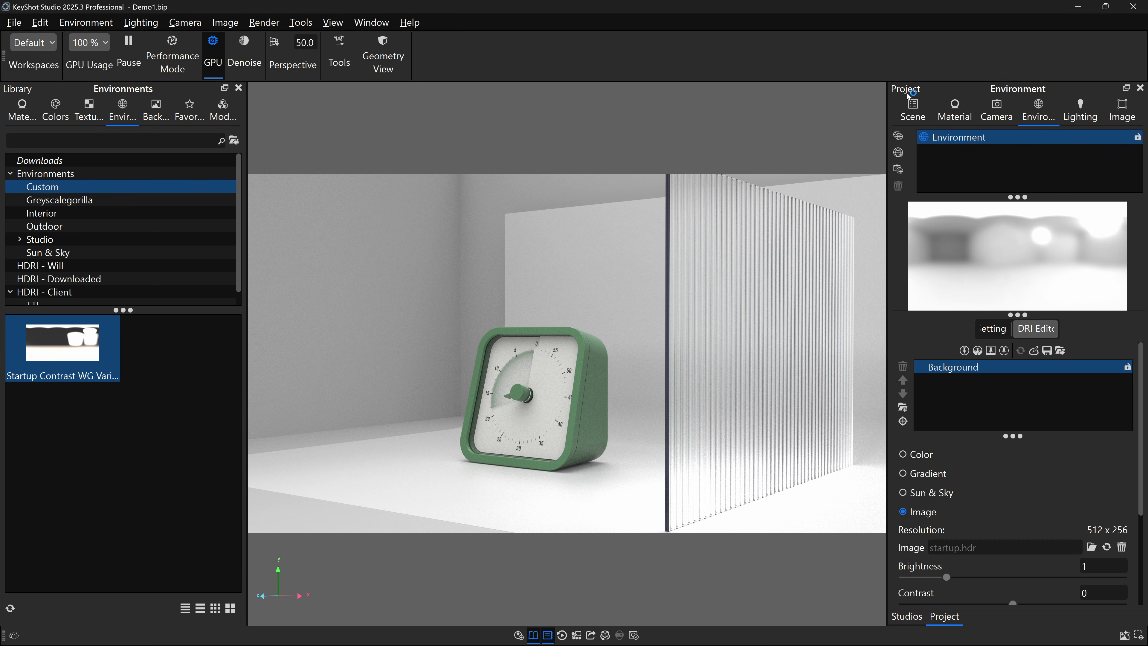
pyautogui.moveTo(83, 349); pyautogui.dragTo(971, 158)
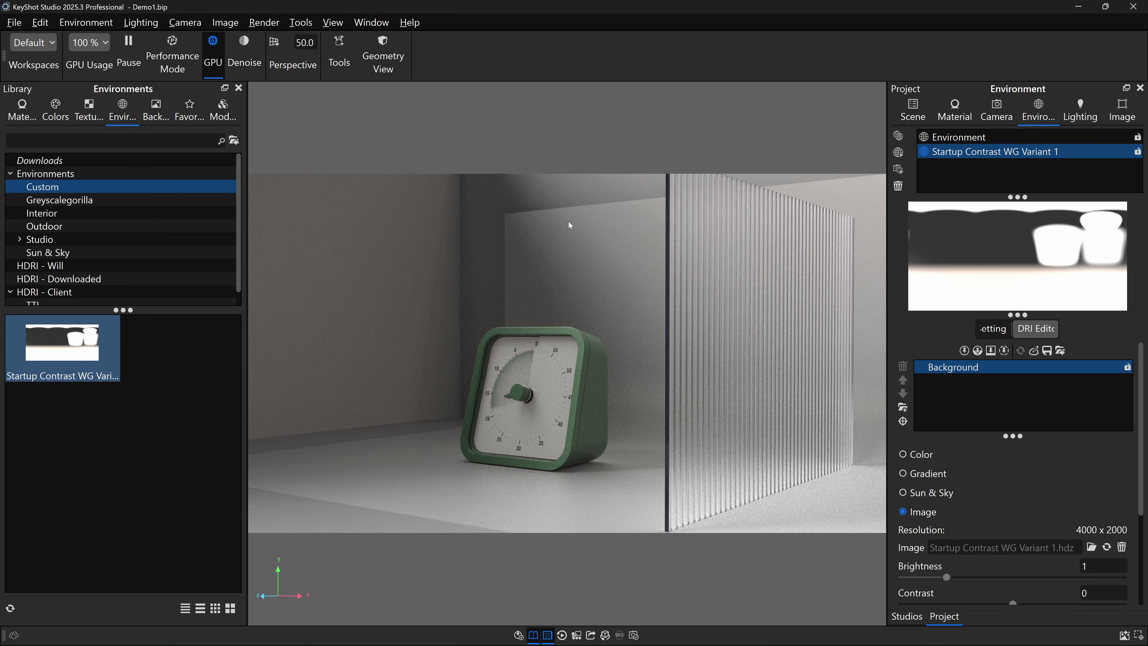
pyautogui.scroll(-4, 590, 264)
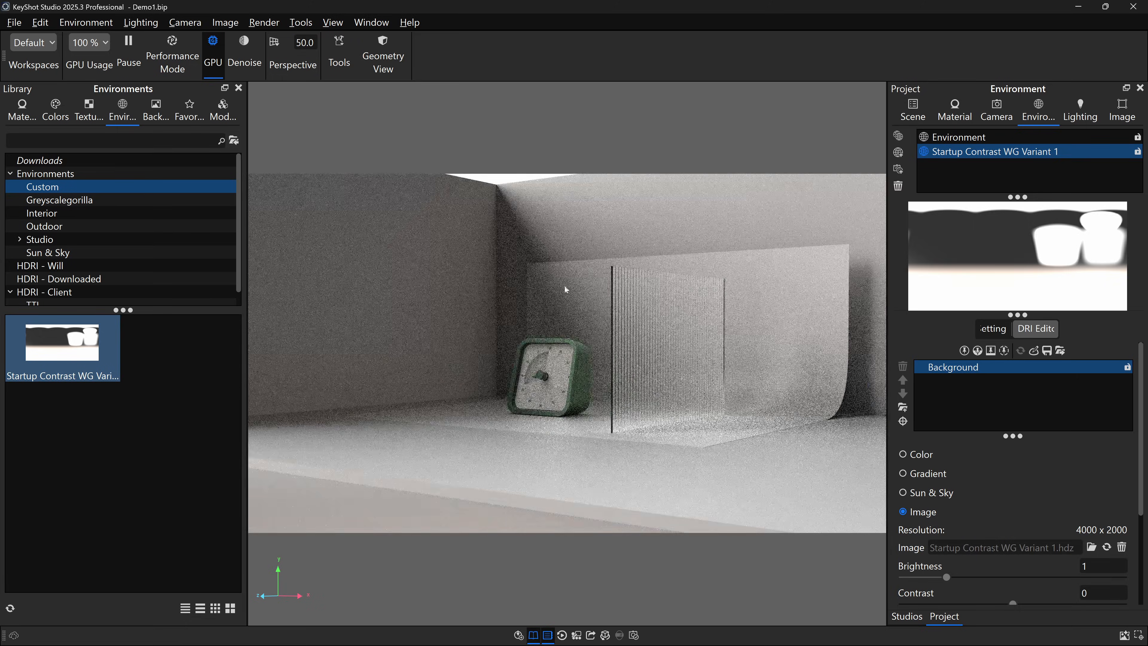
pyautogui.click(563, 301)
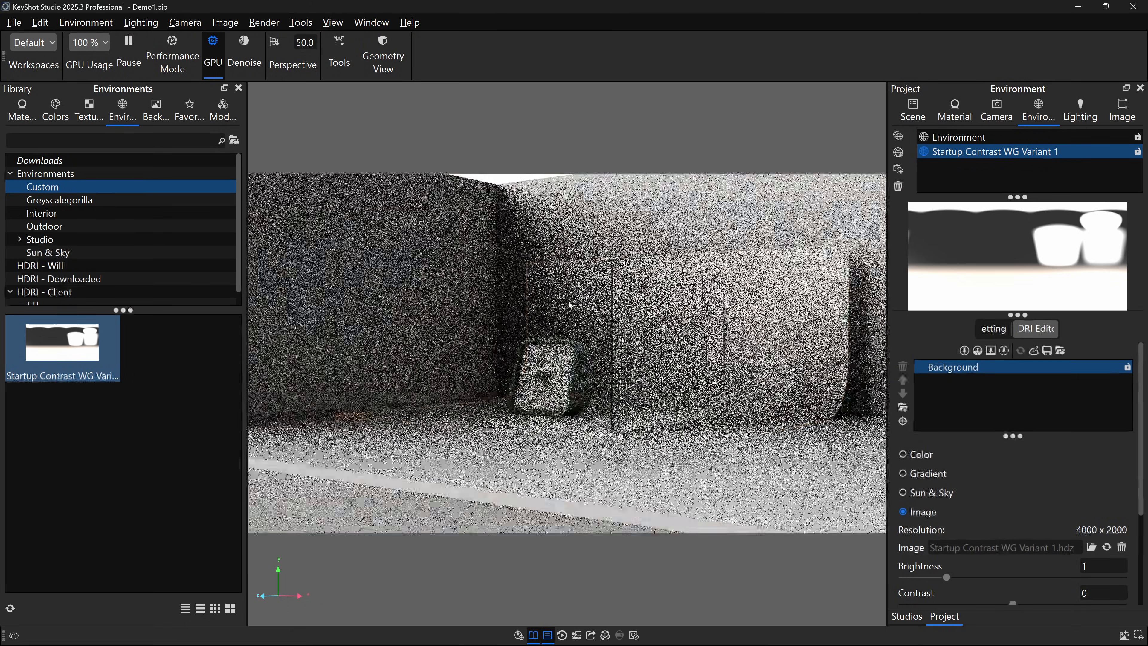
pyautogui.click(576, 305)
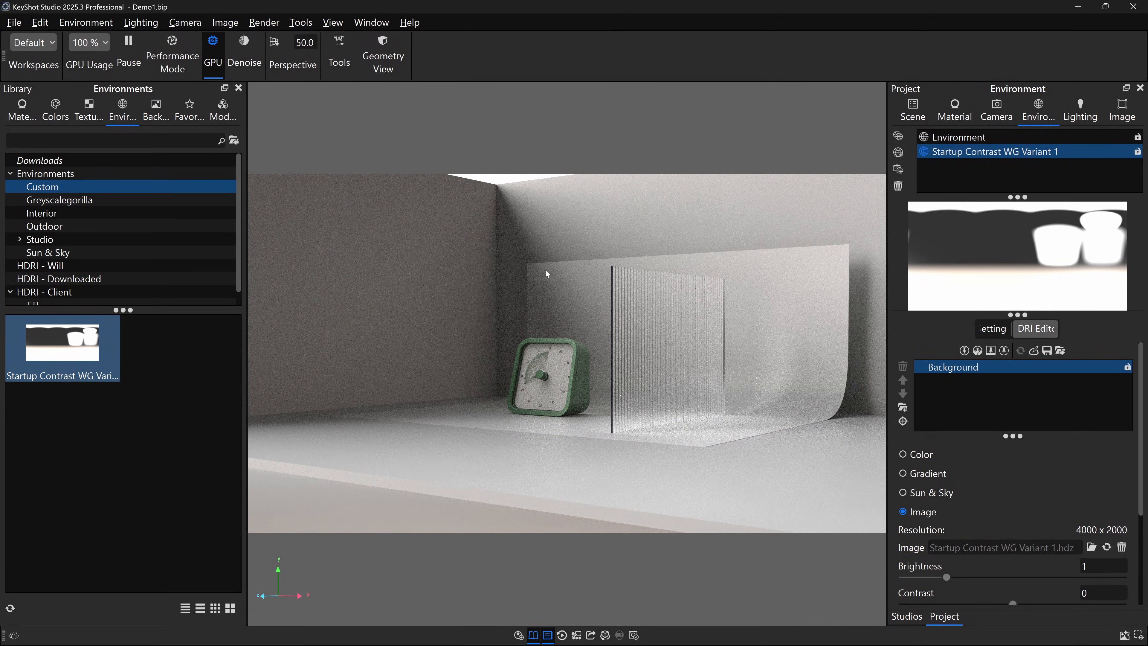
pyautogui.moveTo(613, 383); pyautogui.dragTo(645, 386)
pyautogui.scroll(5, 688, 332)
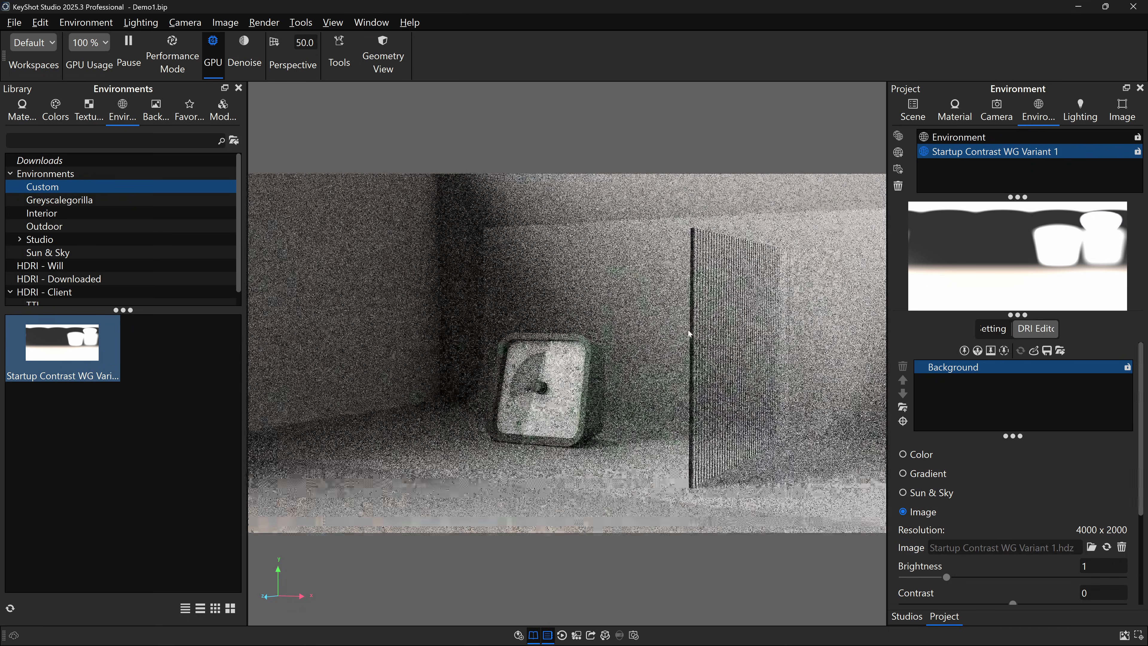
pyautogui.moveTo(683, 328); pyautogui.dragTo(635, 333, button='middle')
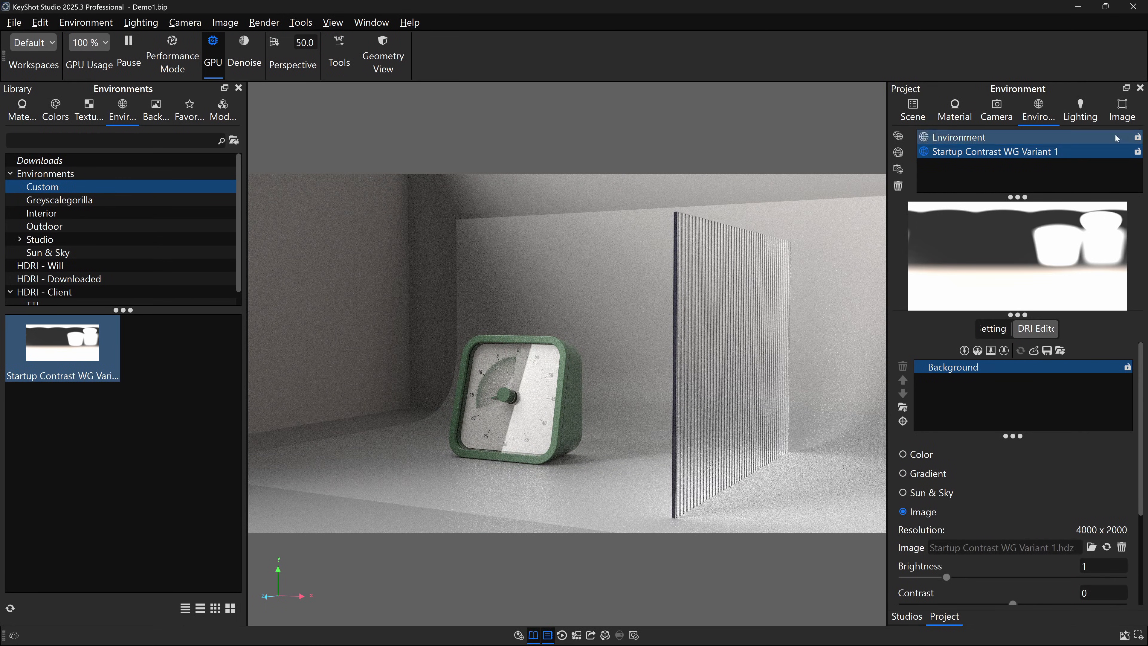
# - Add a new photographic image style and set its image transform to ACES
pyautogui.click(1123, 108)
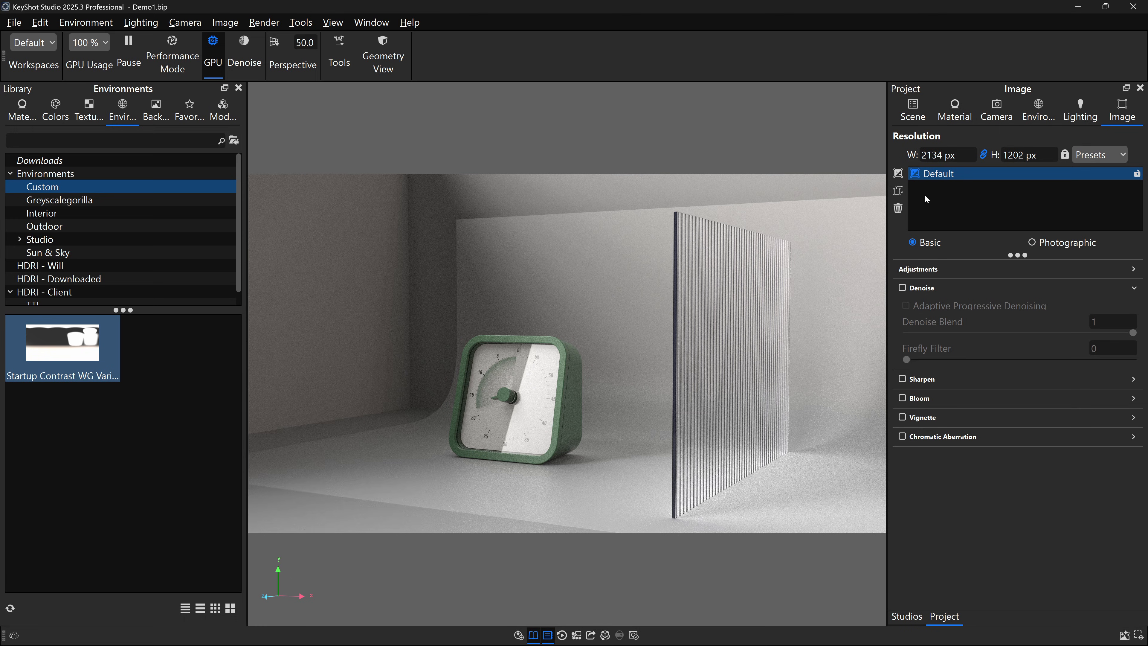
pyautogui.click(899, 178)
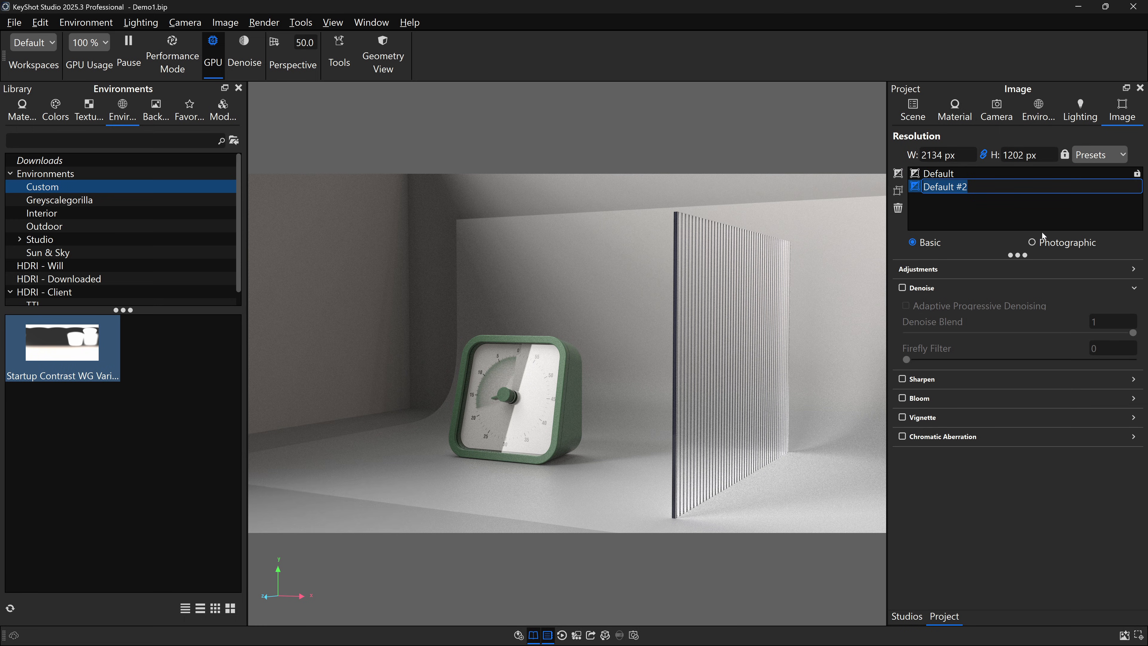
pyautogui.click(1050, 245)
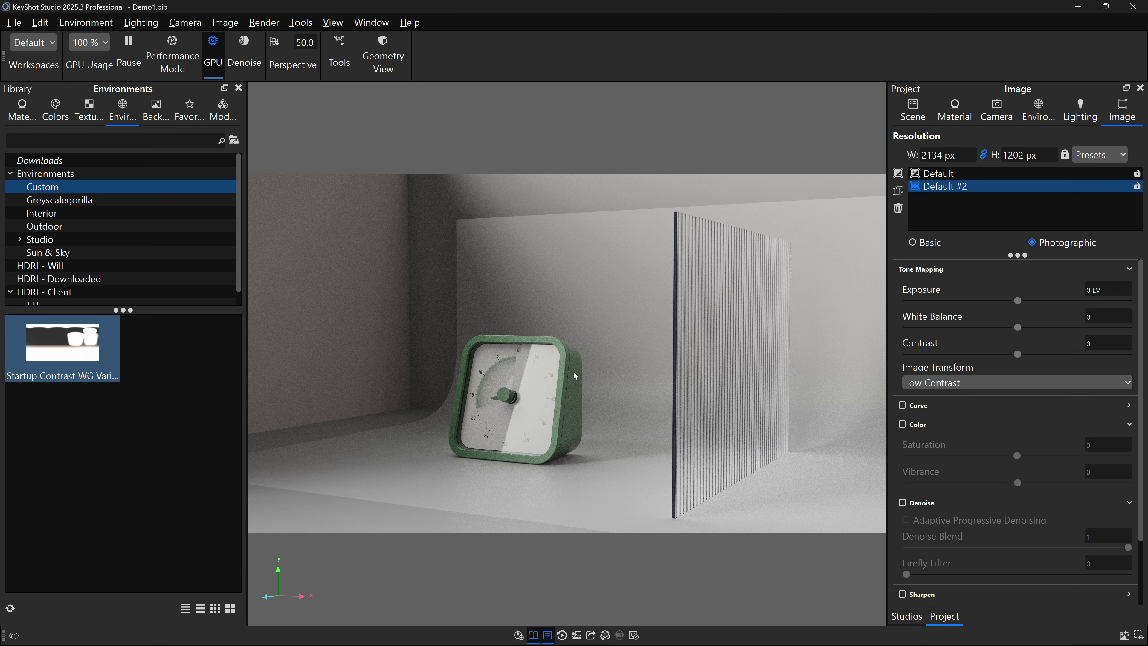
pyautogui.click(922, 383)
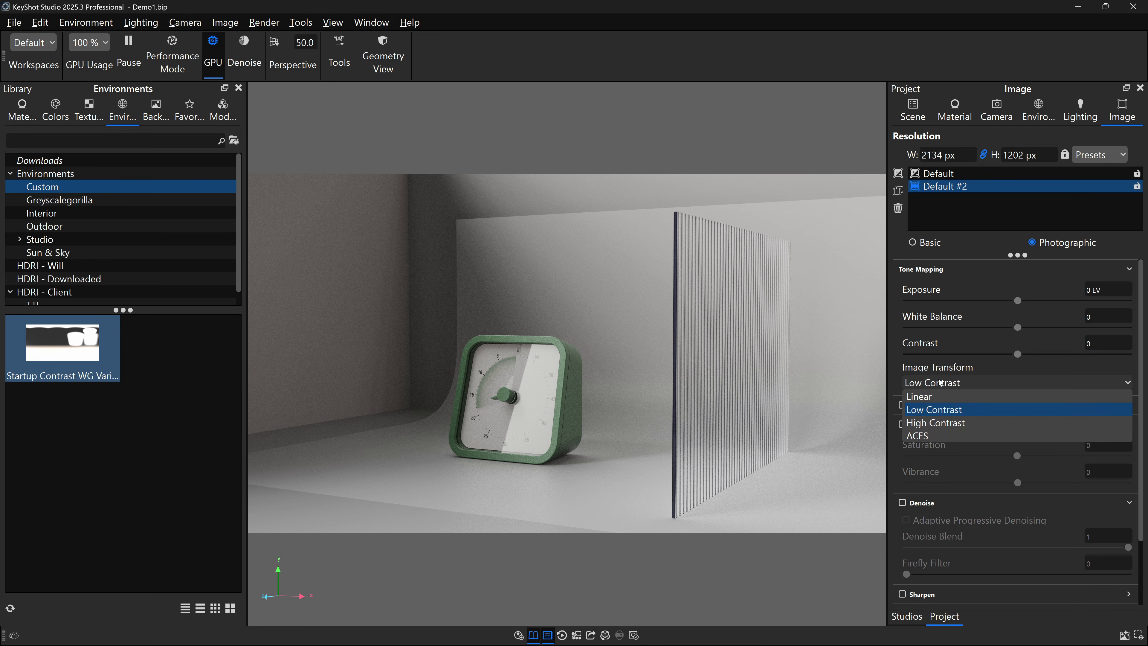
pyautogui.click(922, 436)
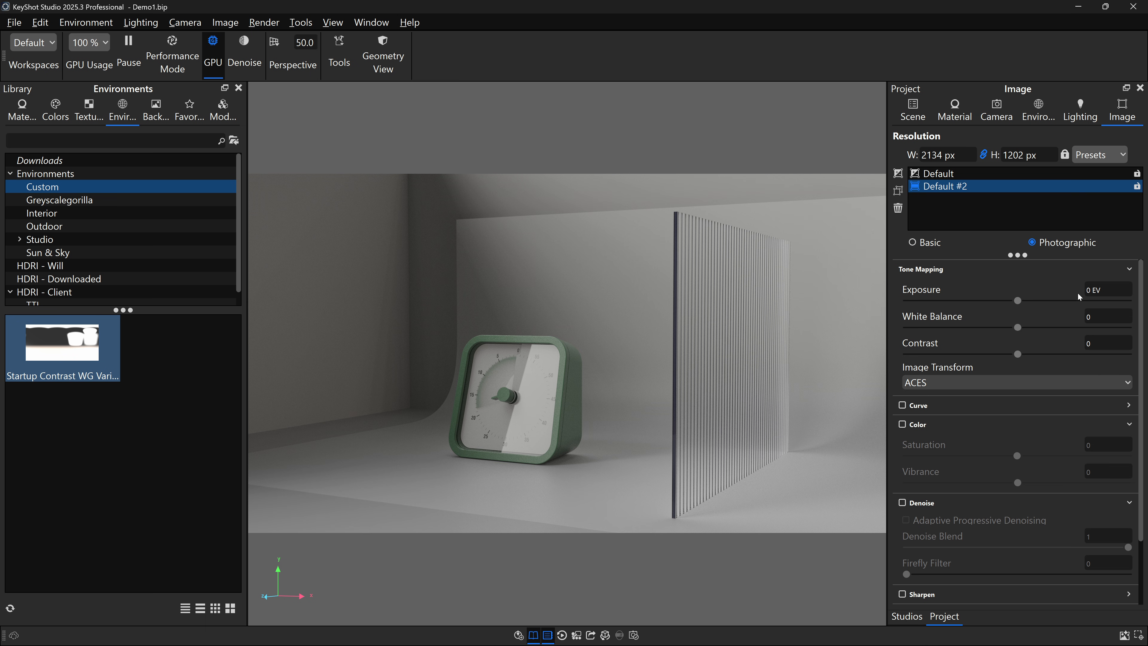
# - Set the photographic image style's exposure to 0.75 EV
pyautogui.scroll(4, 543, 384)
pyautogui.moveTo(516, 426); pyautogui.dragTo(571, 380, button='middle')
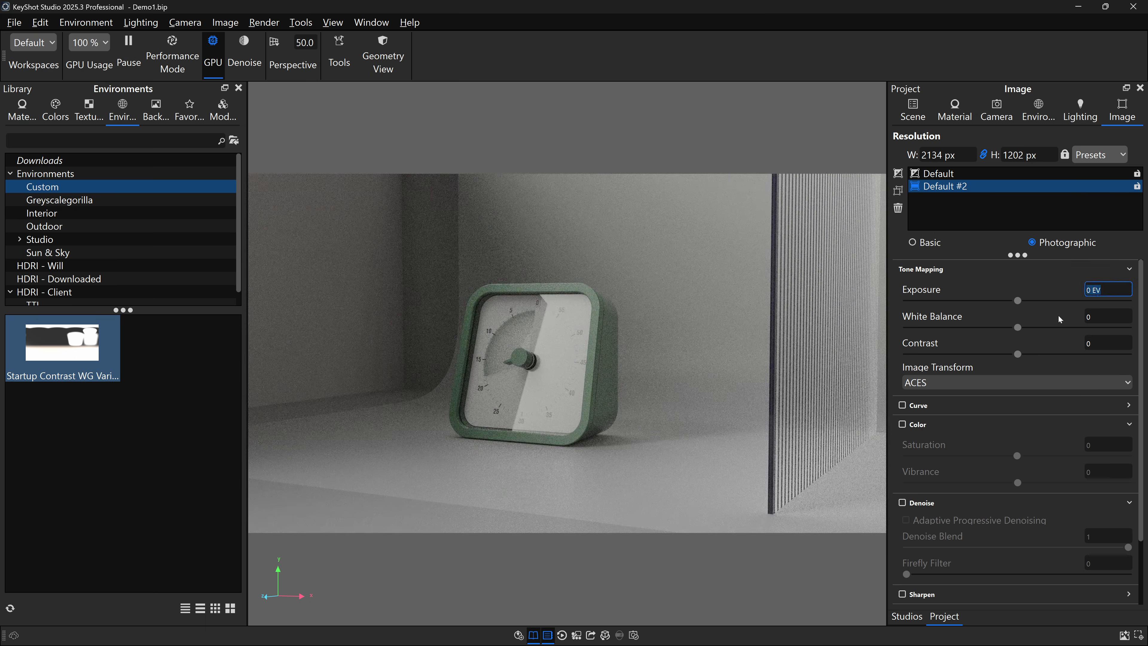
pyautogui.moveTo(1018, 300); pyautogui.dragTo(1066, 299)
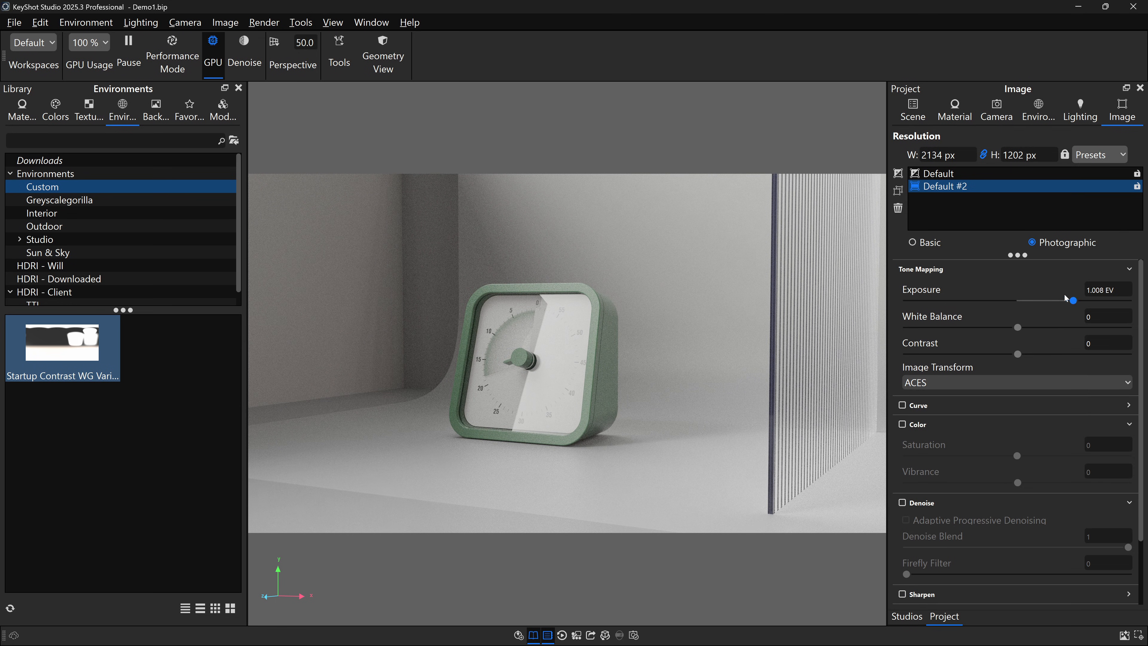
pyautogui.doubleClick(1096, 290)
pyautogui.write('.75')
pyautogui.press('Return')
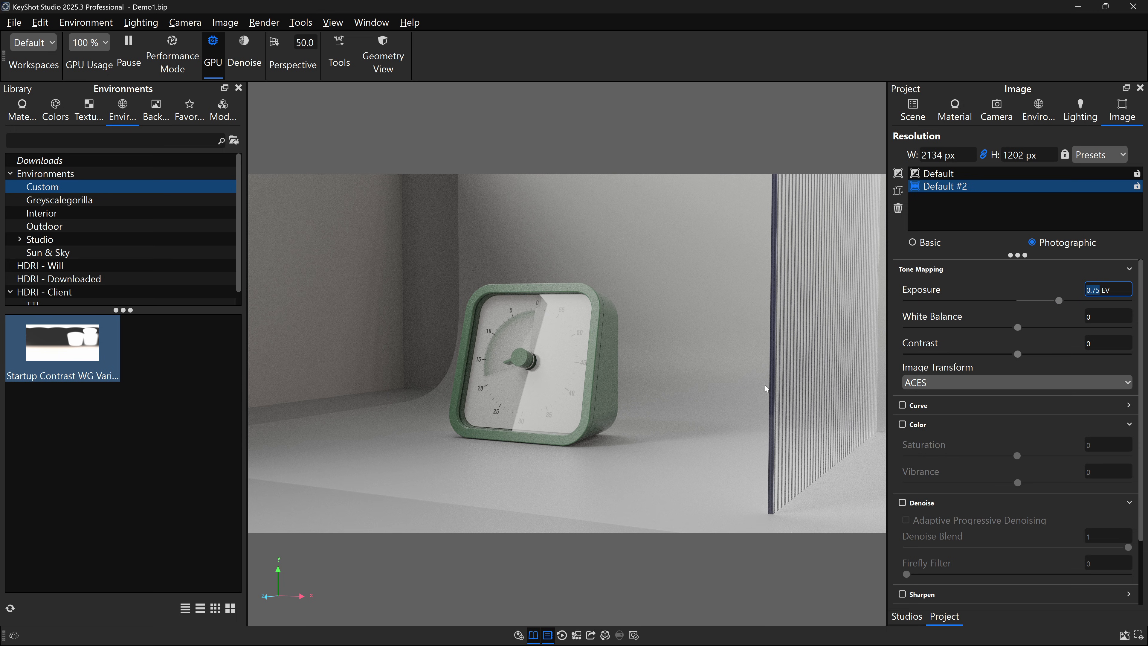
# - Set the image style's contrast to 0.5 and compare the result with the Default image style
pyautogui.click(1019, 355)
pyautogui.moveTo(1057, 352); pyautogui.dragTo(1087, 352)
pyautogui.click(1086, 347)
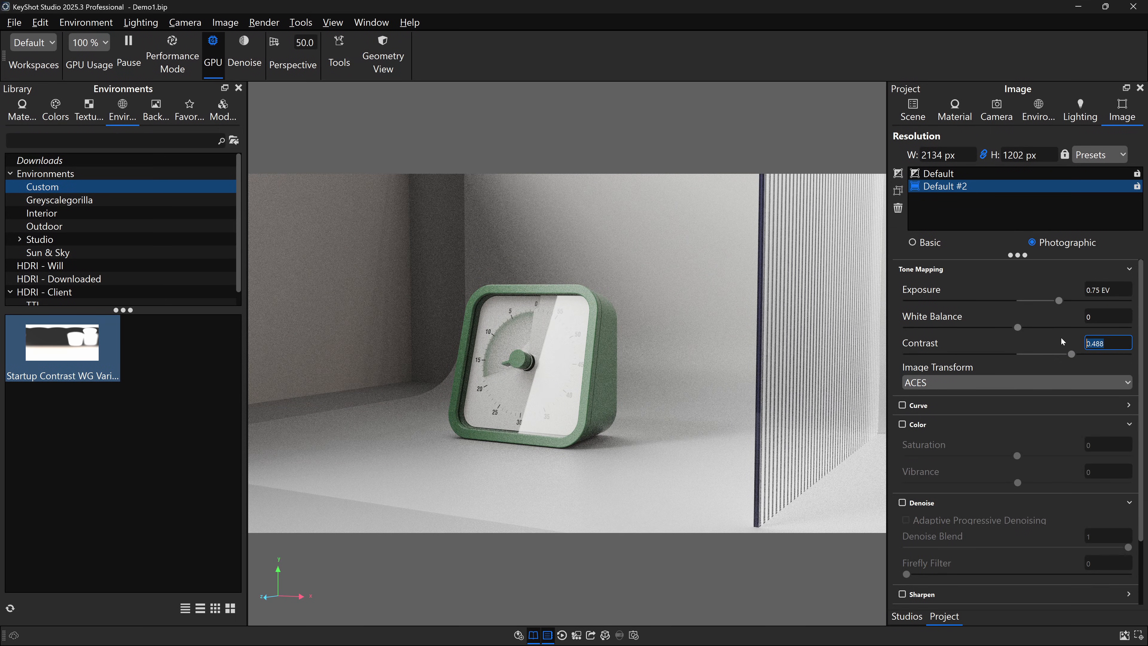
pyautogui.write('.5')
pyautogui.click(940, 176)
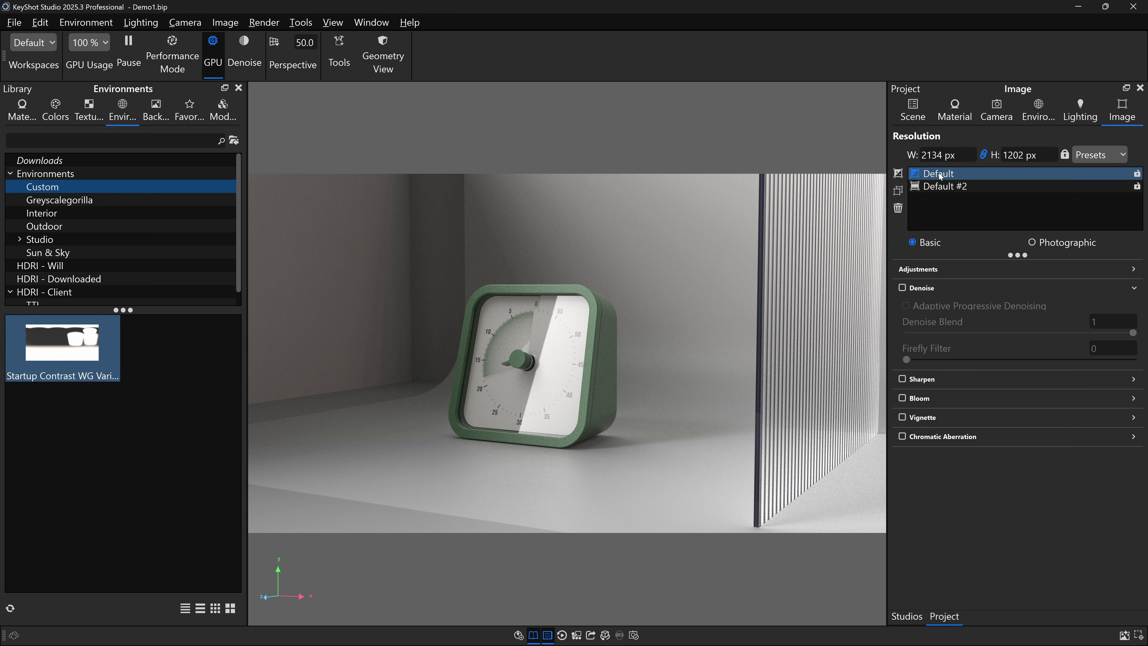
pyautogui.click(941, 188)
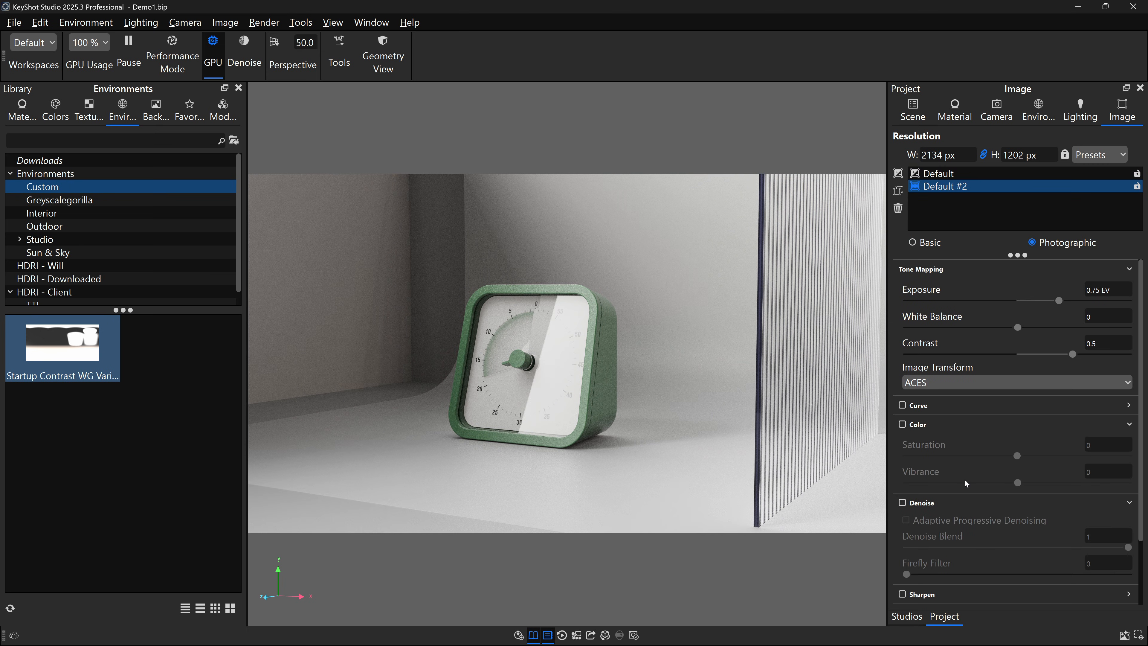
# - Enable the color adjustments of the photographic image style with saturation 0.1 and vibrance 0.1
pyautogui.click(903, 424)
pyautogui.moveTo(1103, 445); pyautogui.dragTo(1048, 437)
pyautogui.write('0.1')
pyautogui.press('Return')
pyautogui.moveTo(1108, 471); pyautogui.dragTo(1074, 466)
pyautogui.write('0.1')
pyautogui.press('Return')
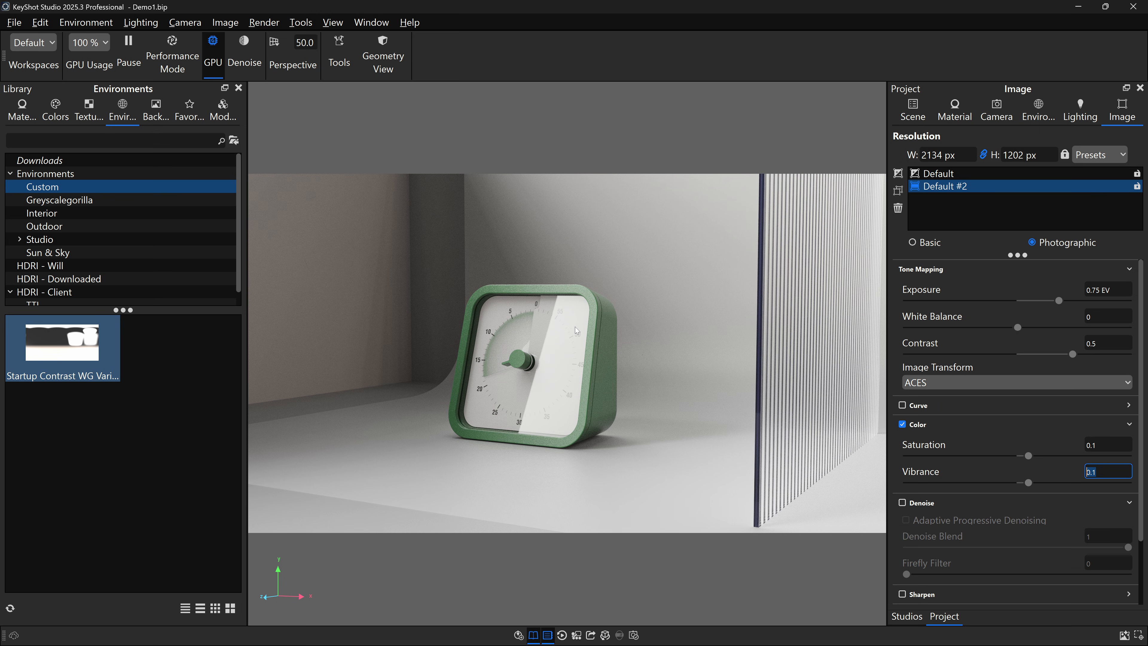
# - Enable denoising in the image style with a denoise blend of 0.25 and a firefly filter of 0.1
pyautogui.scroll(2, 575, 327)
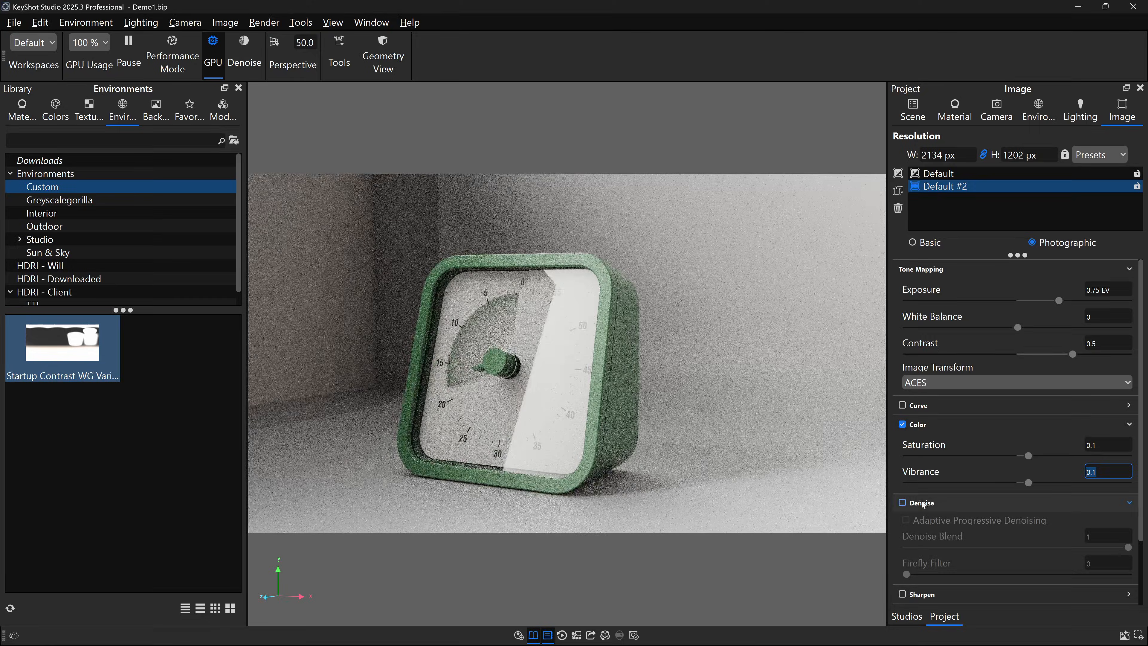
pyautogui.click(911, 503)
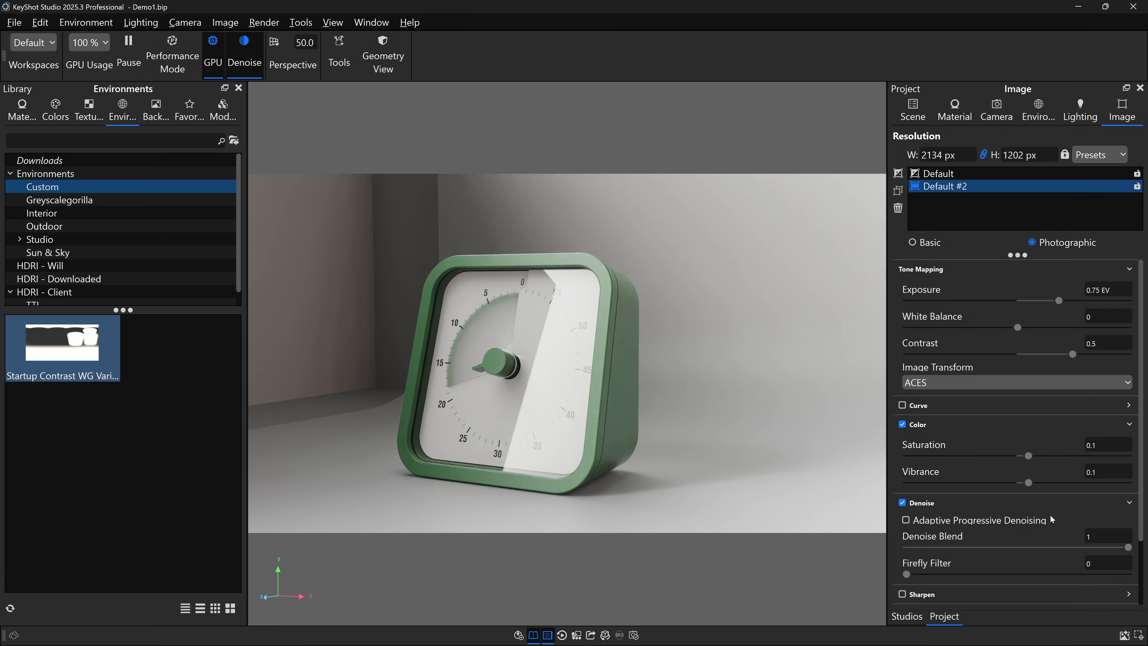
pyautogui.click(1094, 537)
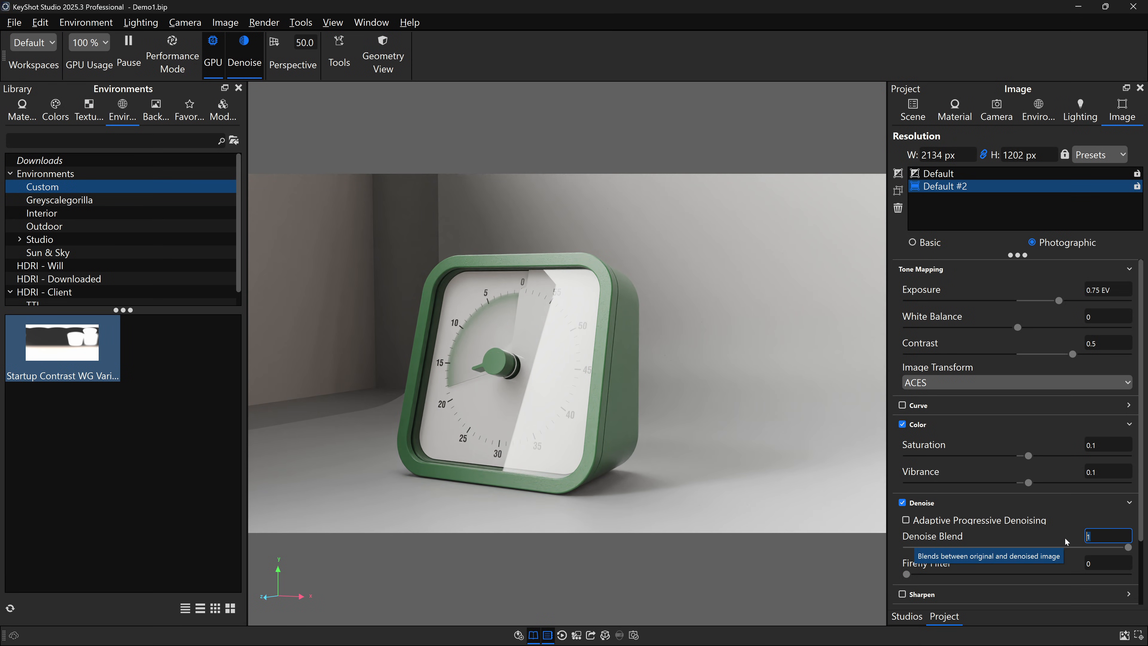
pyautogui.write('0.25')
pyautogui.press('Tab')
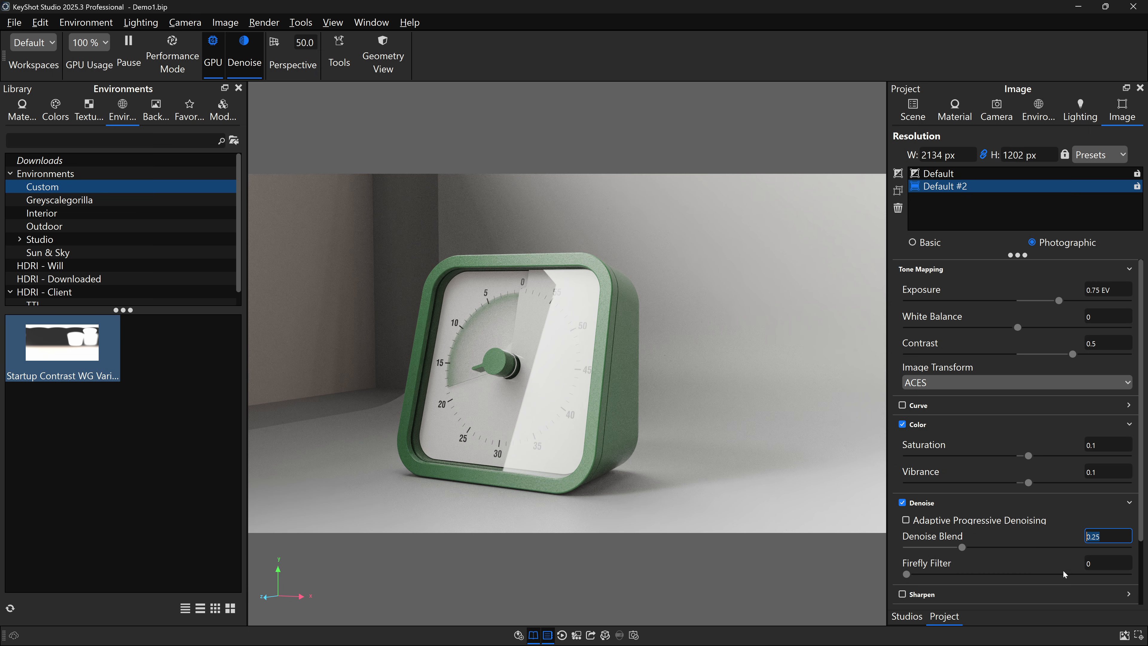
pyautogui.write('0.1')
pyautogui.press('Return')
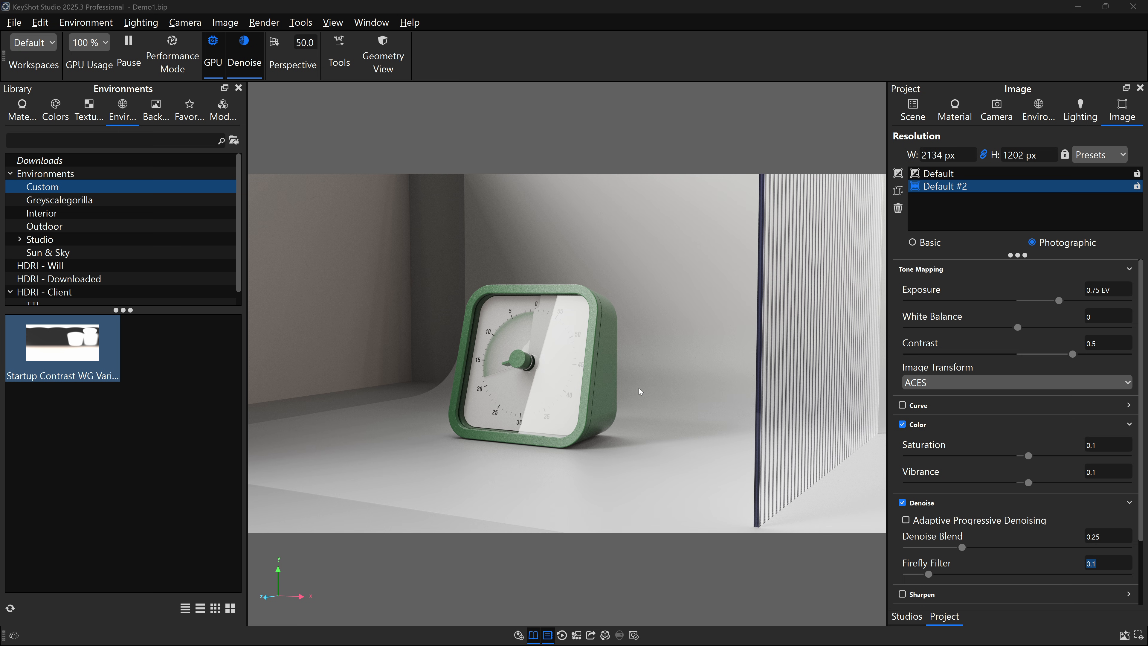
# - Frame the green timer behind the fluted glass panel and save this view to Camera 1
pyautogui.scroll(-4, 641, 392)
pyautogui.moveTo(653, 392); pyautogui.dragTo(551, 385)
pyautogui.scroll(4, 556, 390)
pyautogui.moveTo(557, 390); pyautogui.dragTo(646, 413, button='middle')
pyautogui.moveTo(624, 369); pyautogui.dragTo(590, 369)
pyautogui.click(997, 110)
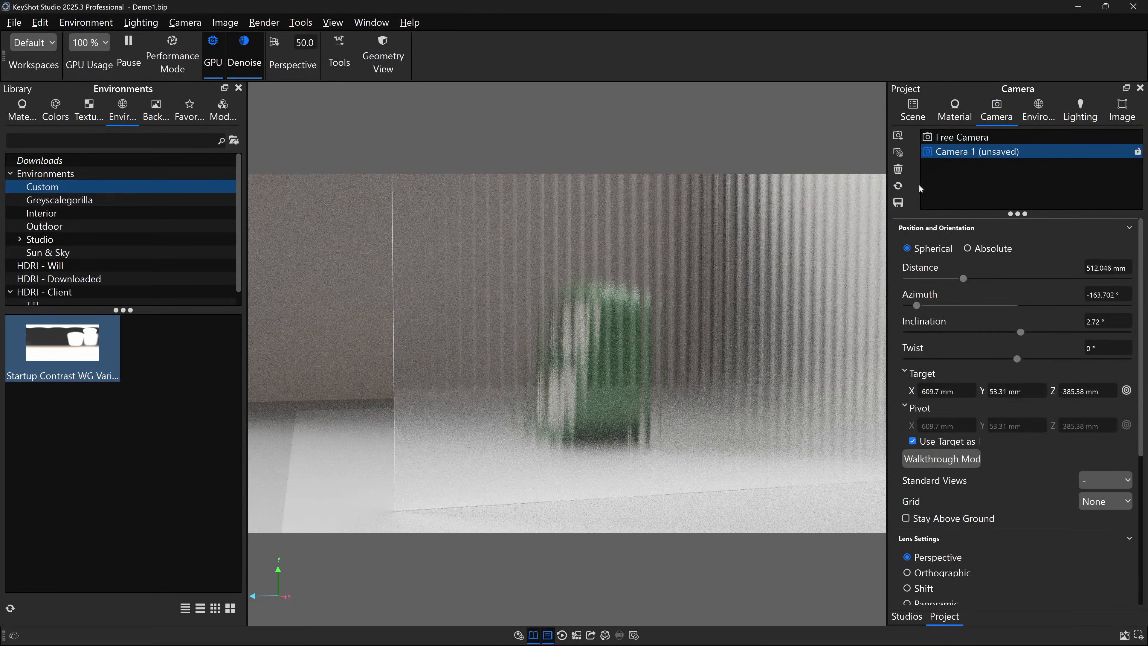
pyautogui.click(899, 203)
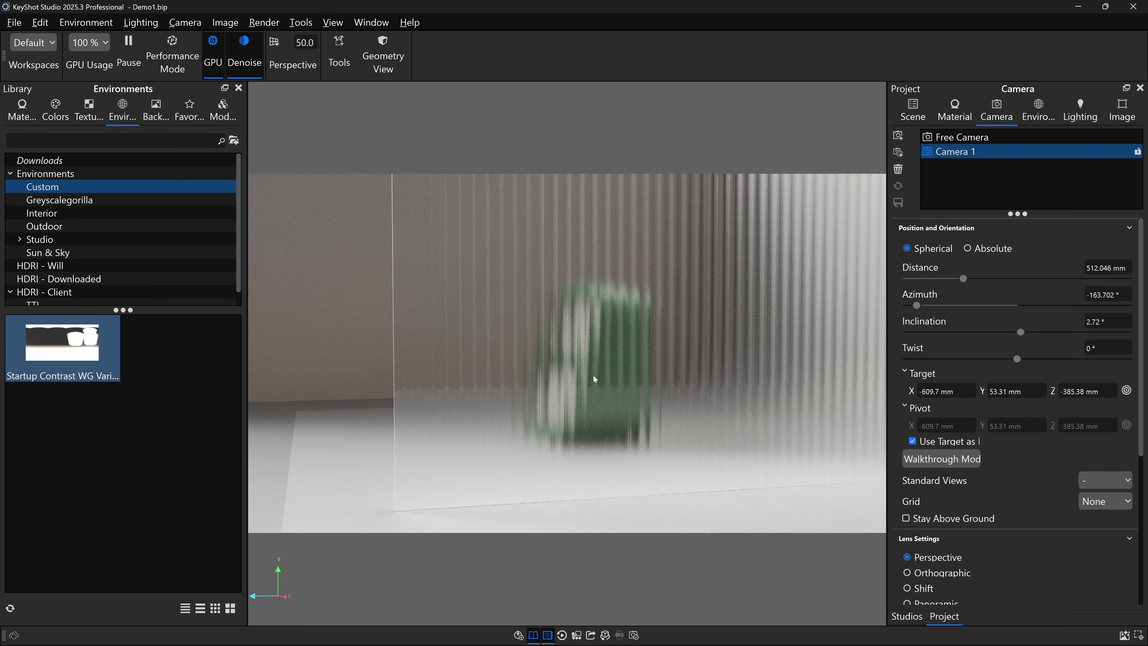
# - Try the camera target on the timer by orbiting around it, and restore the saved Camera 1 view
pyautogui.click(1127, 392)
pyautogui.click(633, 380)
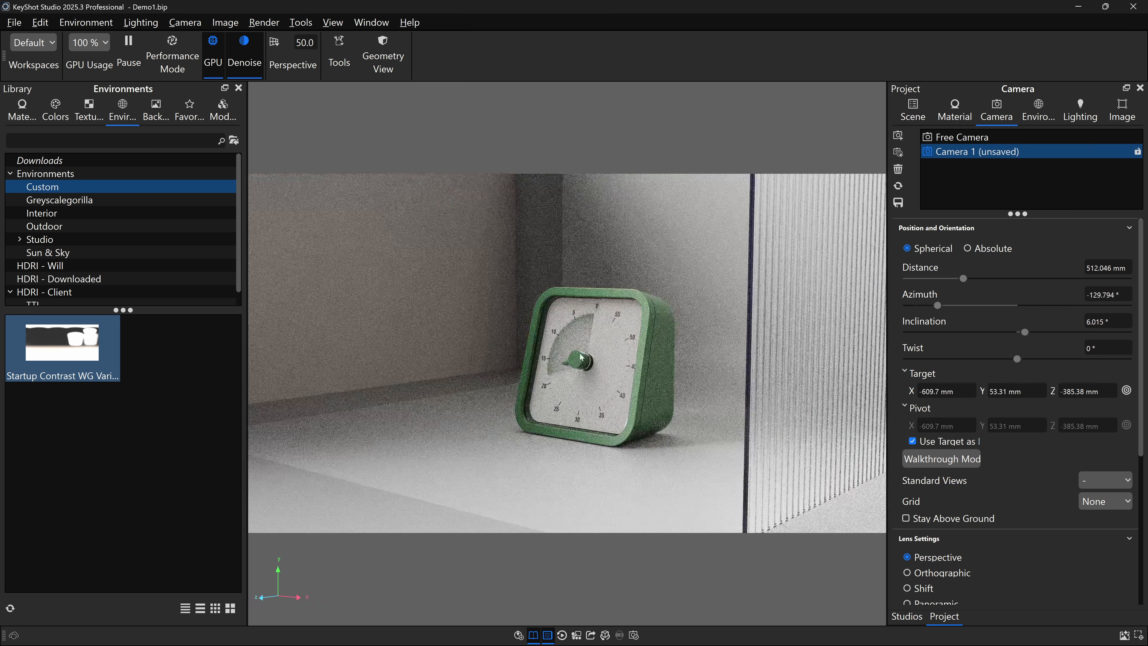
pyautogui.click(962, 137)
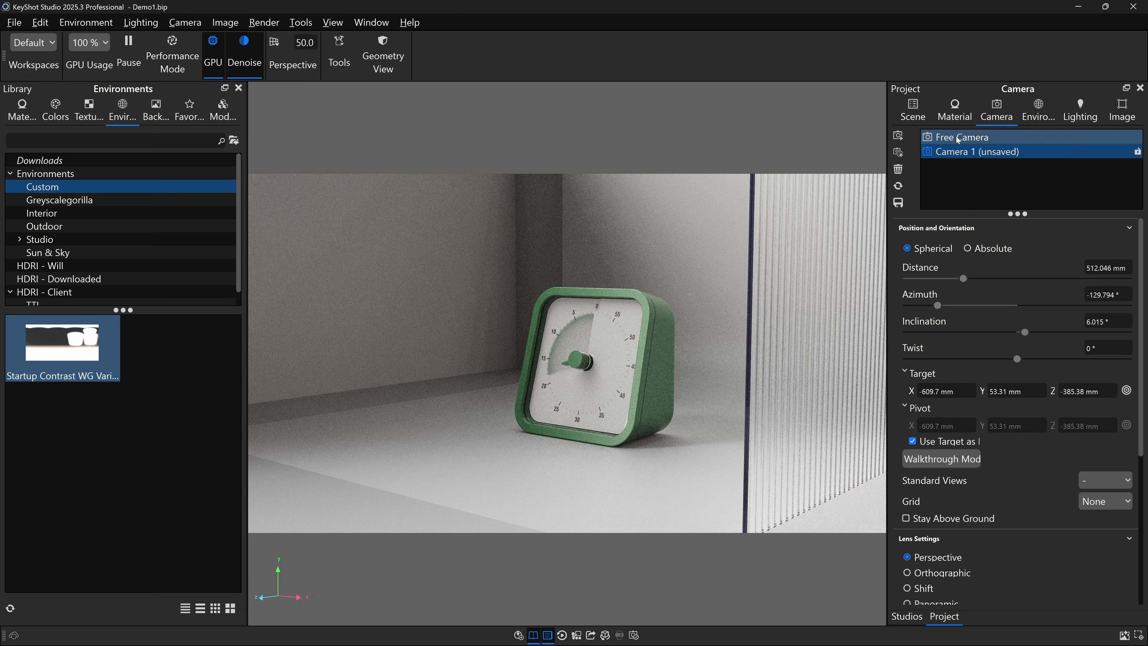
pyautogui.click(955, 152)
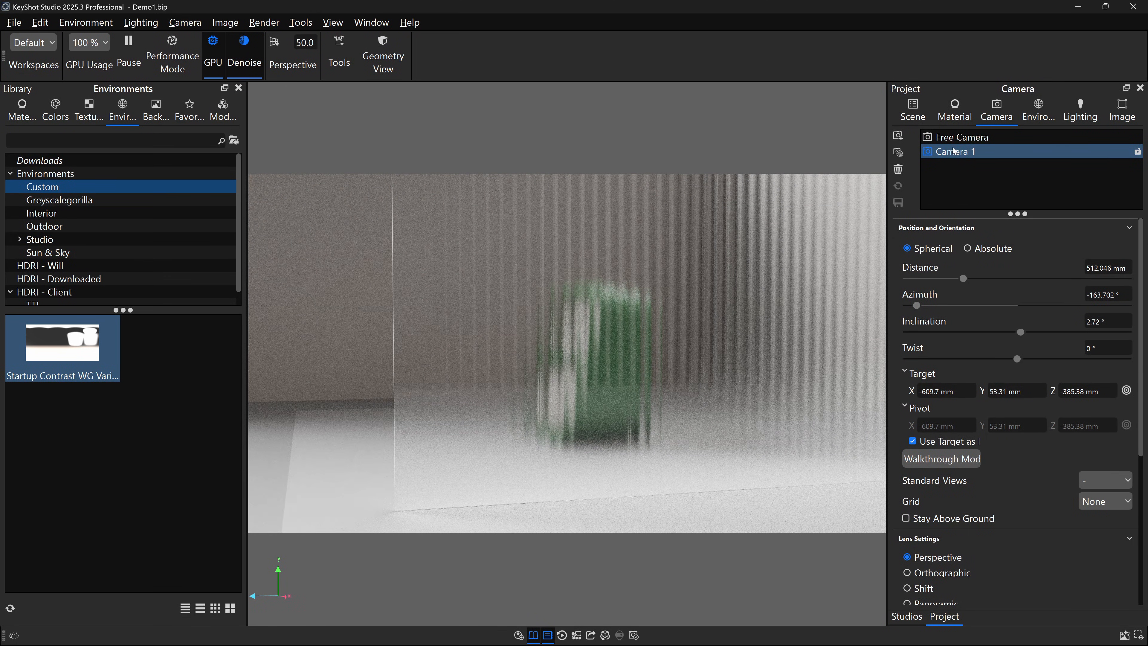
# - Add an Orbit animation to Camera 1
pyautogui.rightClick(953, 152)
pyautogui.moveTo(989, 165)
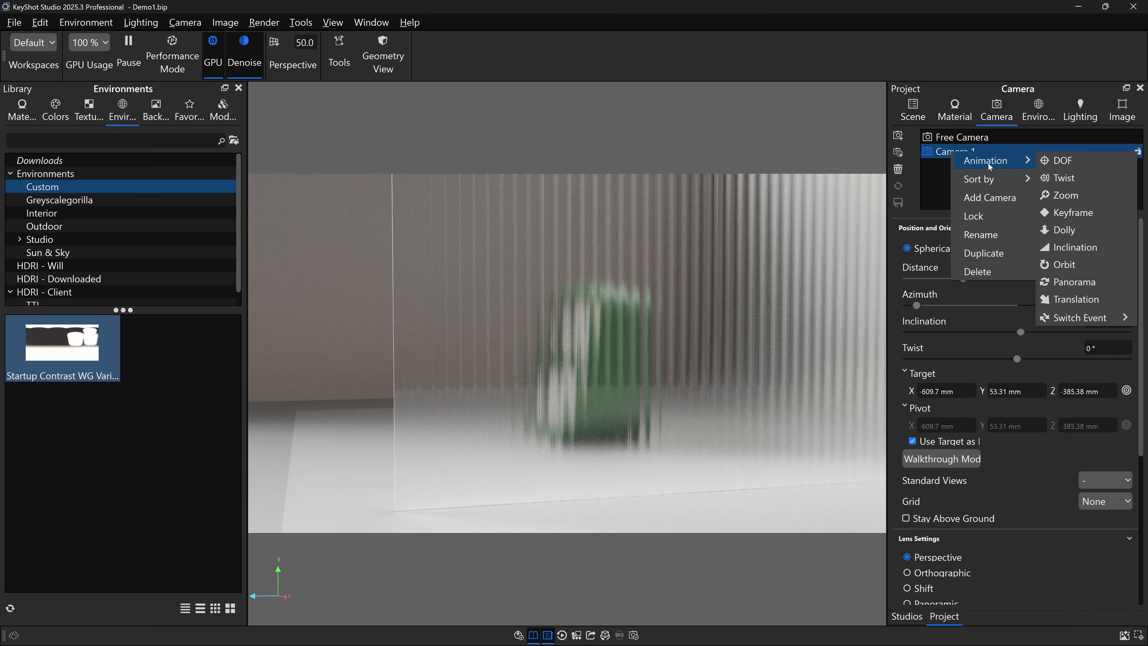
pyautogui.click(1080, 268)
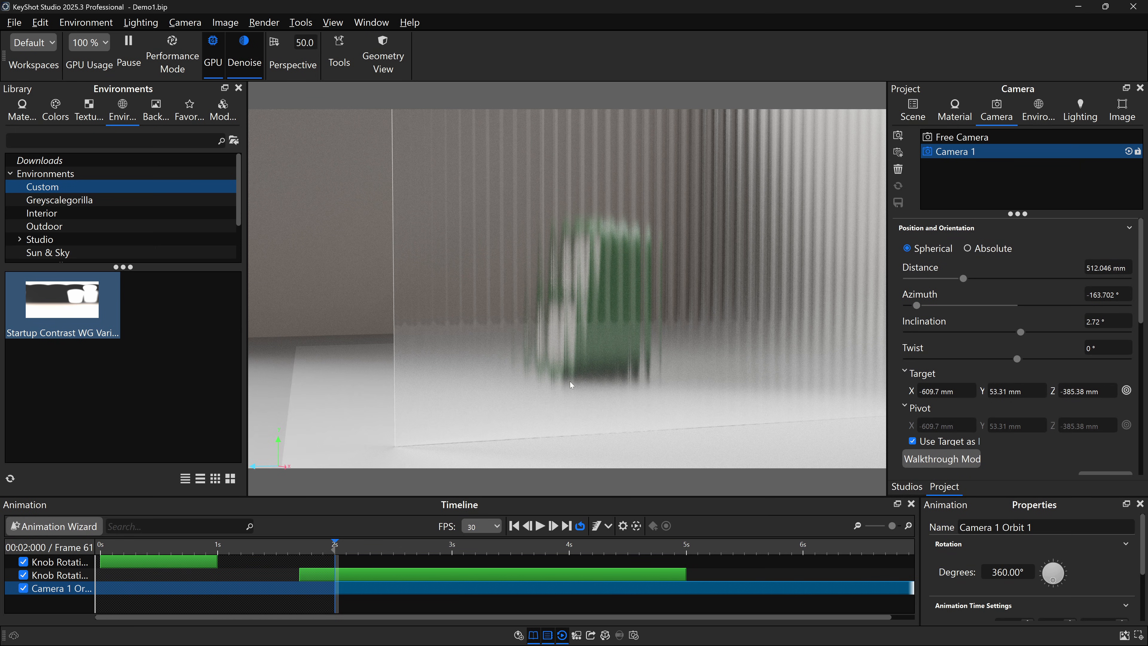
# - Move the mirrored knob rotation animation behind the camera orbit on the timeline, starting at about 9.4 s
pyautogui.moveTo(478, 354); pyautogui.dragTo(564, 294)
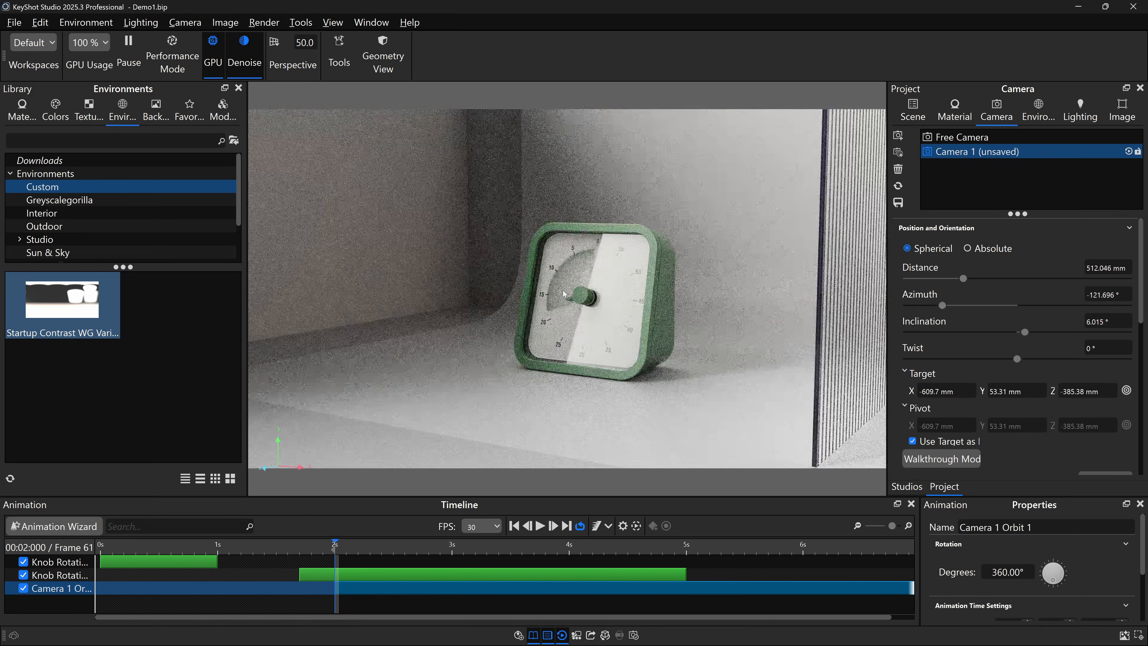
pyautogui.moveTo(334, 543)
pyautogui.mouseDown()
pyautogui.moveTo(302, 541)
pyautogui.moveTo(447, 533)
pyautogui.moveTo(351, 539)
pyautogui.mouseUp()
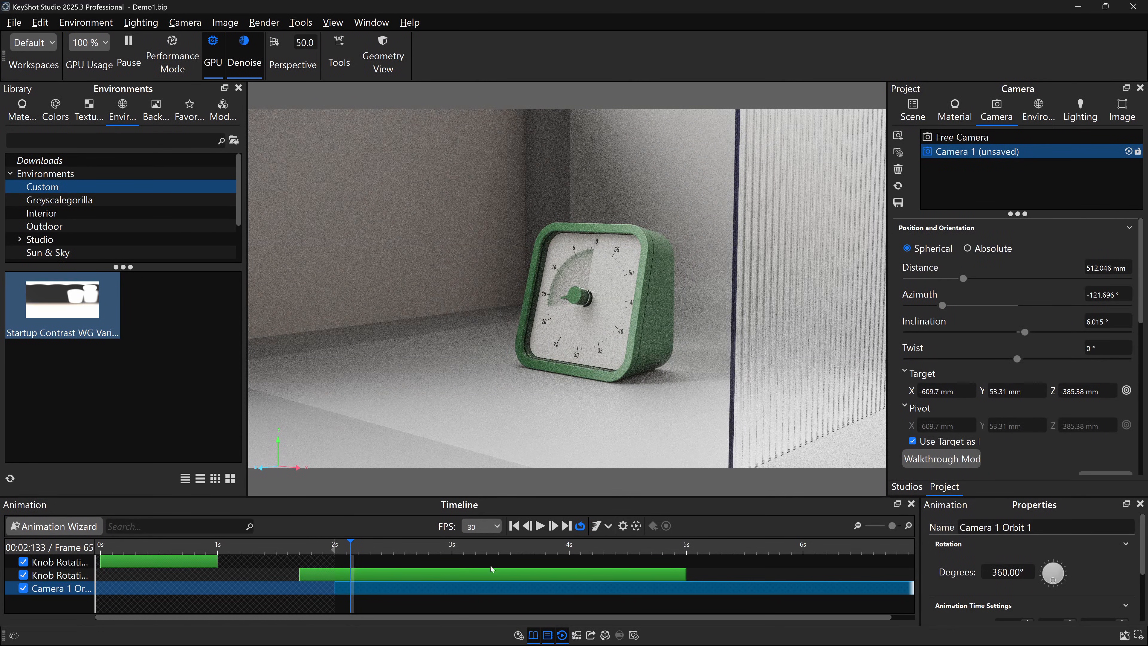
pyautogui.click(365, 573)
pyautogui.moveTo(390, 576); pyautogui.dragTo(709, 569)
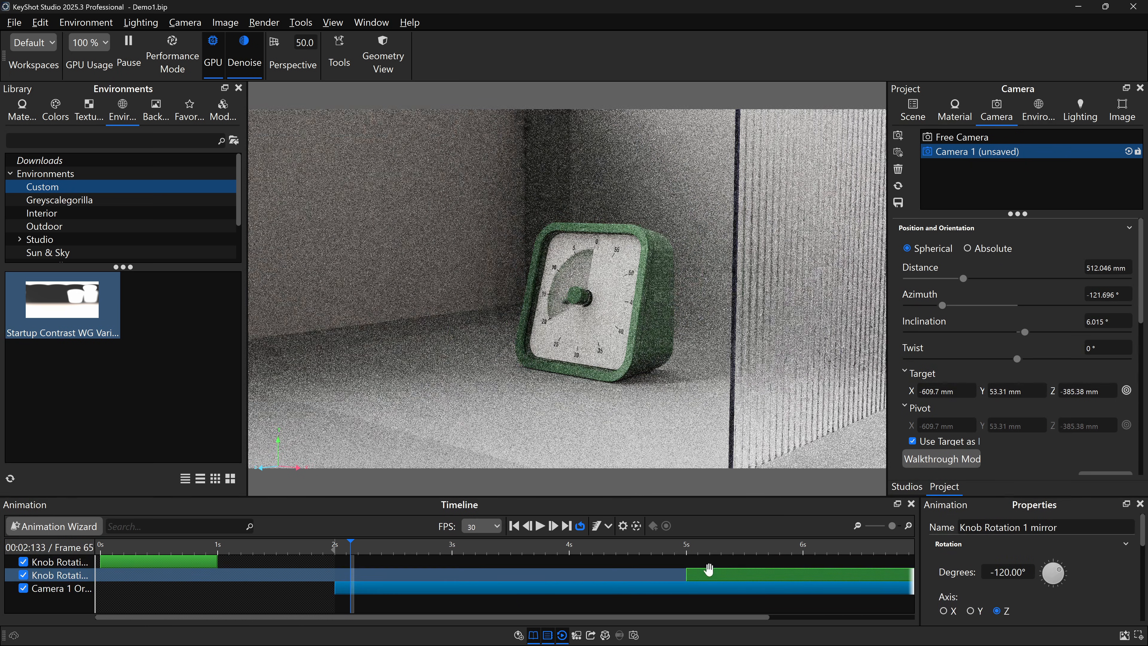
pyautogui.click(858, 525)
pyautogui.moveTo(616, 580); pyautogui.dragTo(891, 575)
# - Start both the timeline's work area and the camera orbit animation at 1 s, right after the first knob rotation
pyautogui.moveTo(156, 548); pyautogui.dragTo(78, 546)
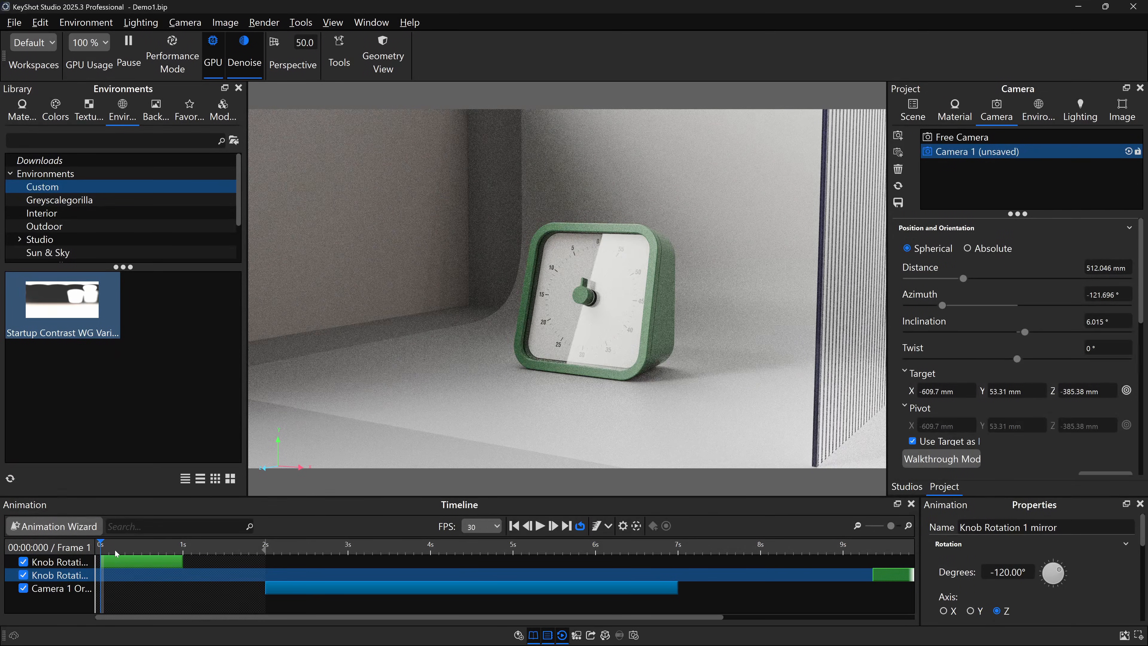
pyautogui.moveTo(117, 548); pyautogui.dragTo(249, 545)
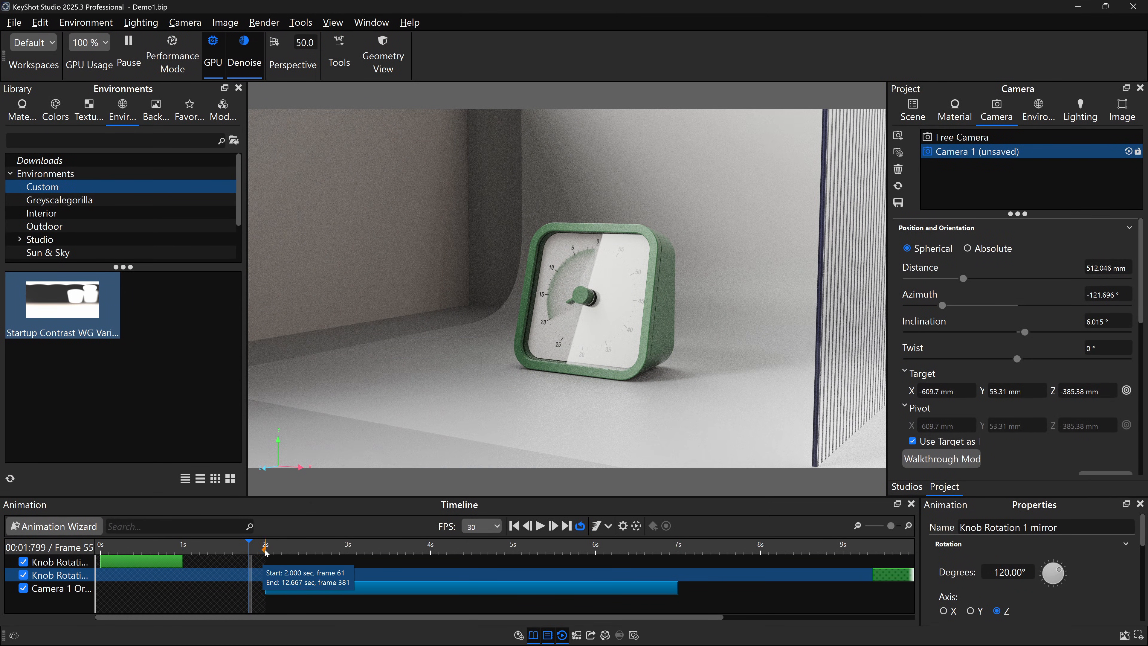
pyautogui.moveTo(264, 550); pyautogui.dragTo(183, 545)
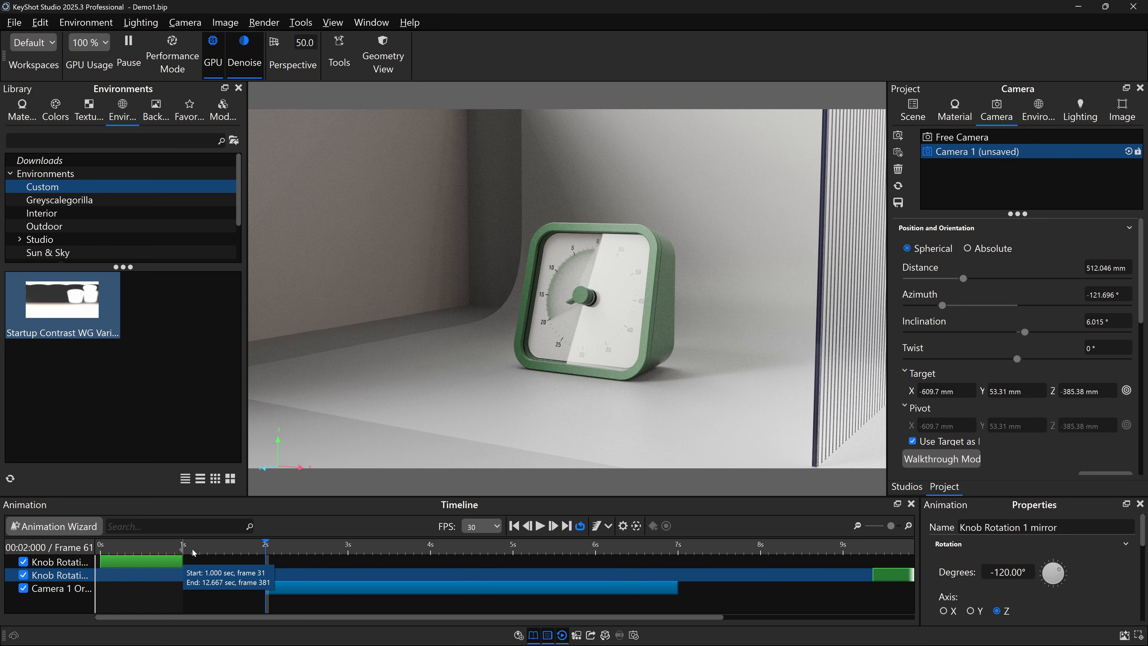
pyautogui.moveTo(339, 586); pyautogui.dragTo(257, 579)
pyautogui.moveTo(190, 553)
pyautogui.mouseDown()
pyautogui.moveTo(293, 554)
pyautogui.moveTo(183, 557)
pyautogui.mouseUp()
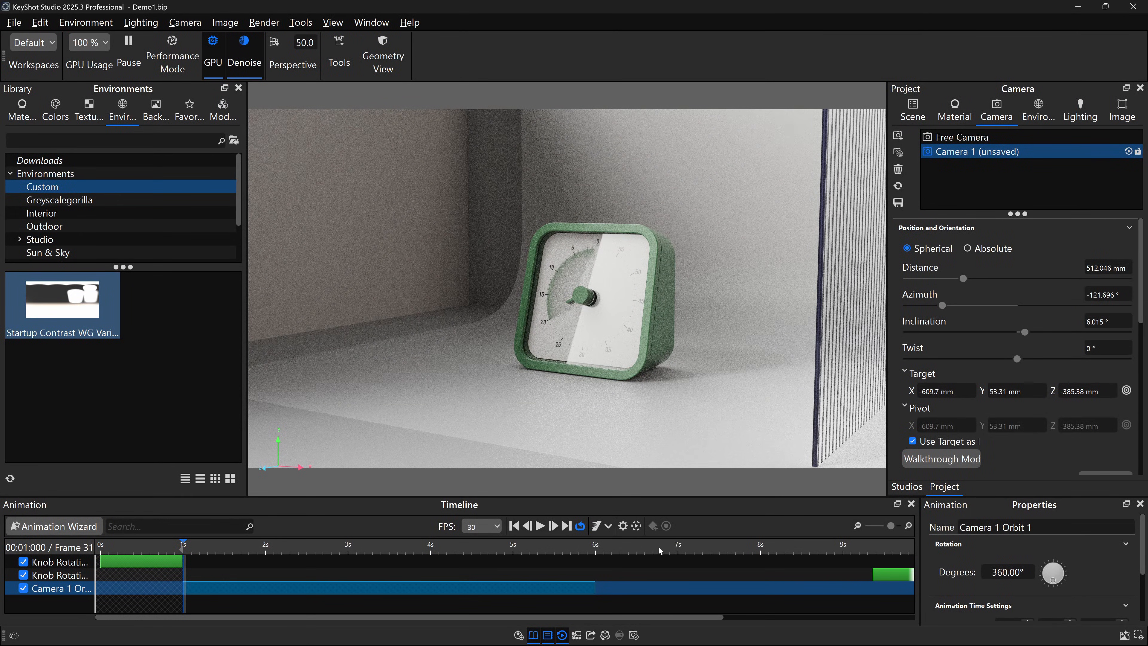
# - Restore the saved Camera 1 view and set its orbit animation's rotation to 80°
pyautogui.click(952, 137)
pyautogui.click(955, 152)
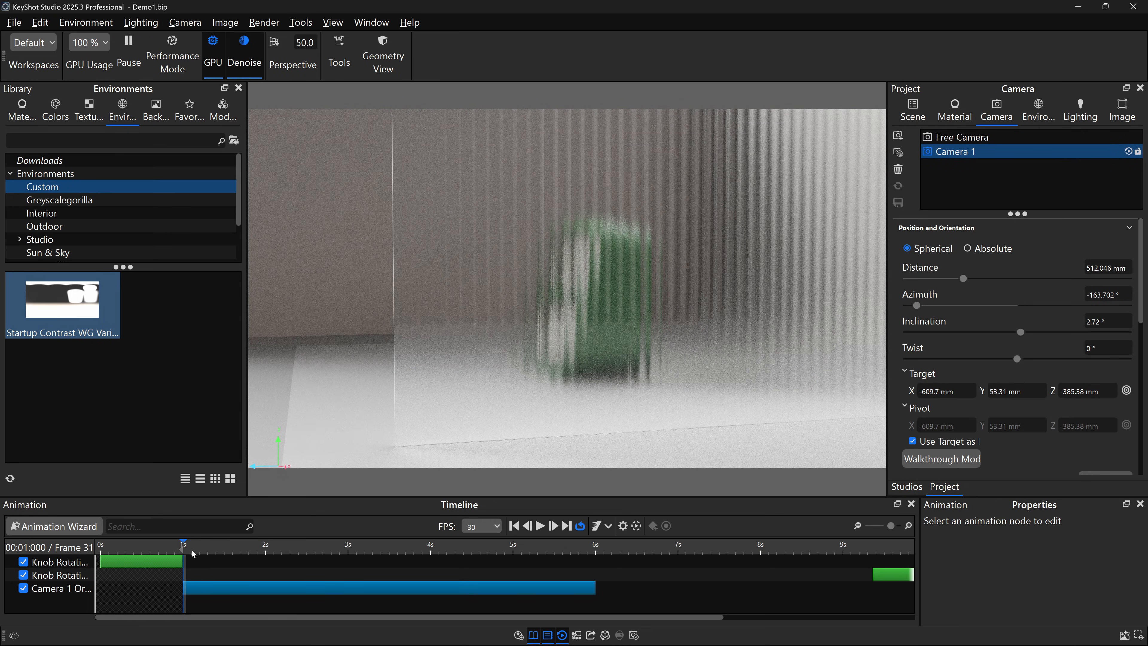
pyautogui.moveTo(182, 546)
pyautogui.mouseDown()
pyautogui.moveTo(234, 546)
pyautogui.moveTo(183, 546)
pyautogui.mouseUp()
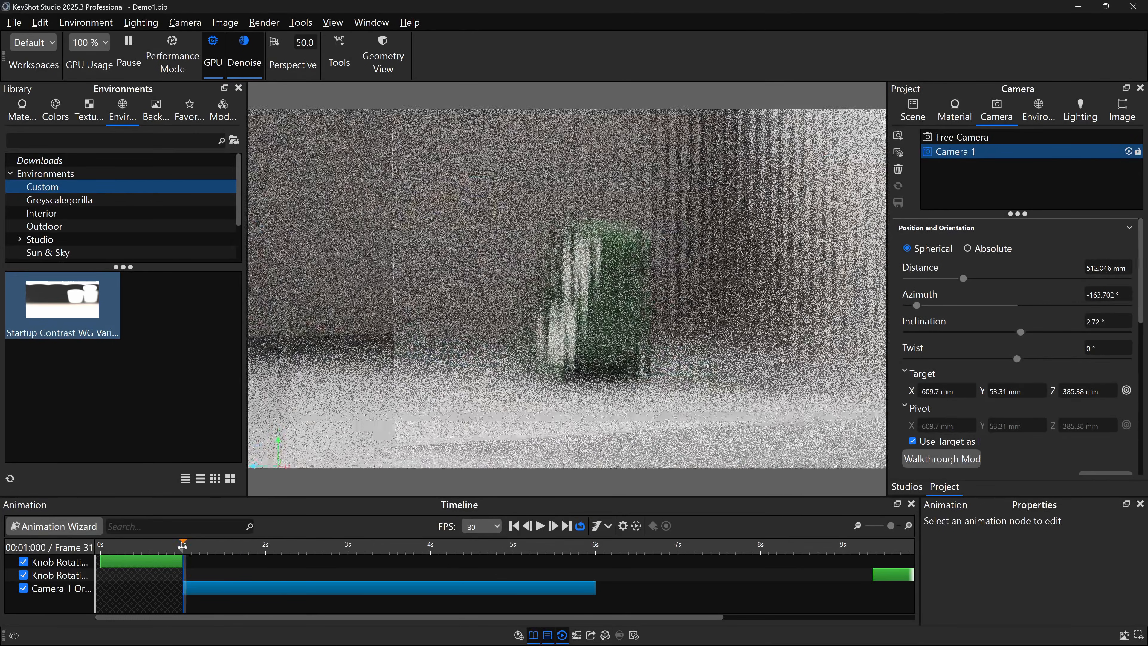
pyautogui.click(263, 581)
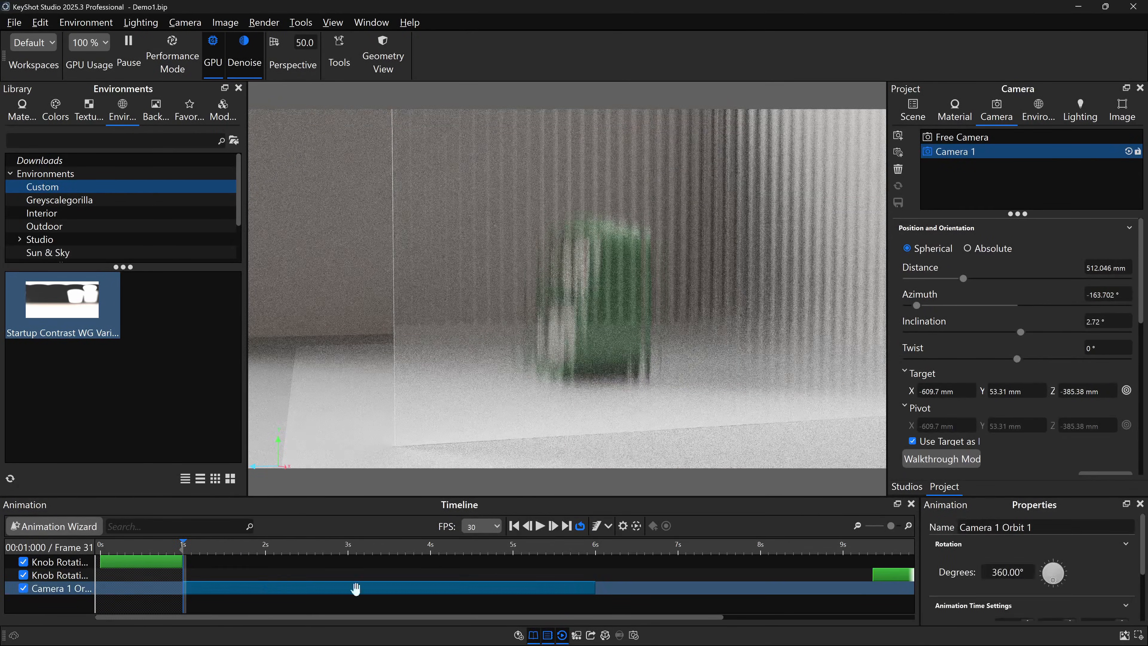
pyautogui.moveTo(1002, 497); pyautogui.dragTo(1007, 448)
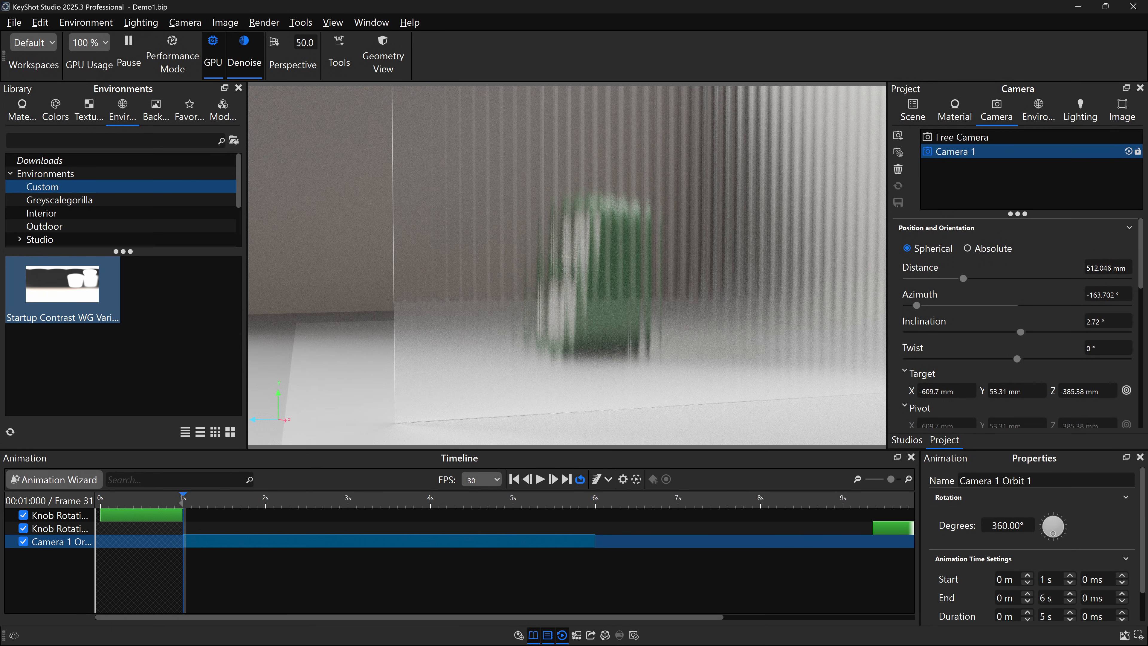
pyautogui.moveTo(993, 525); pyautogui.dragTo(1004, 526)
pyautogui.moveTo(1003, 526); pyautogui.dragTo(1009, 525)
pyautogui.write('7')
pyautogui.press('BackSpace')
pyautogui.write('0')
pyautogui.press('Return')
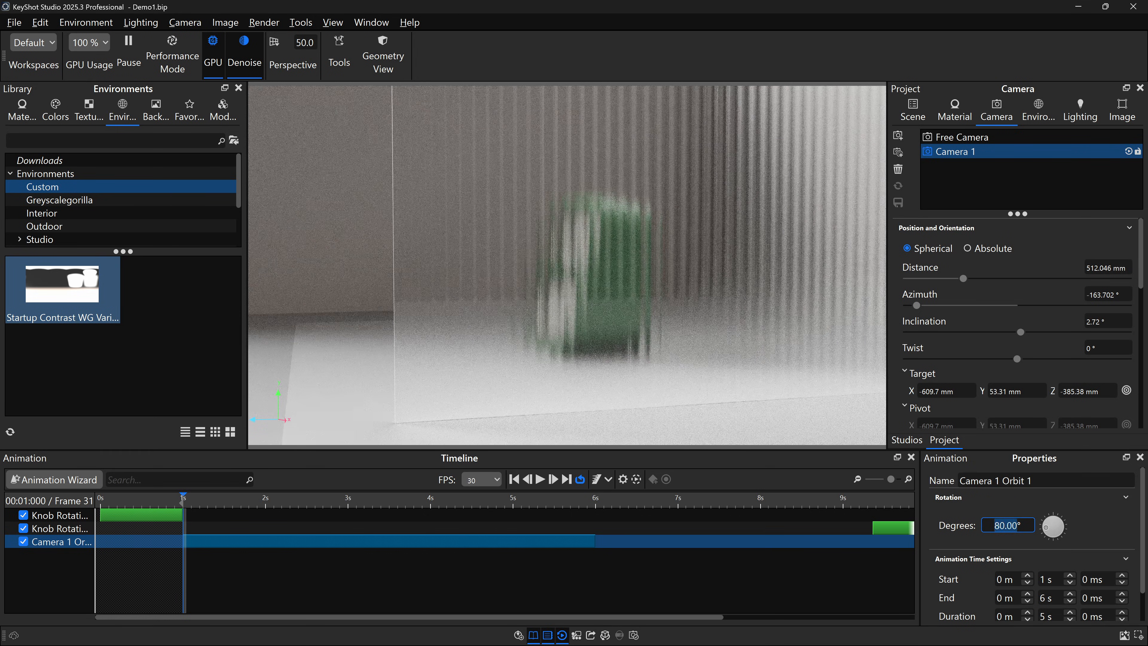
# - Reverse the camera orbit to -80° and scrub the timeline to the orbit's end near 6 s
pyautogui.write('-')
pyautogui.press('Return')
pyautogui.moveTo(183, 498); pyautogui.dragTo(593, 521)
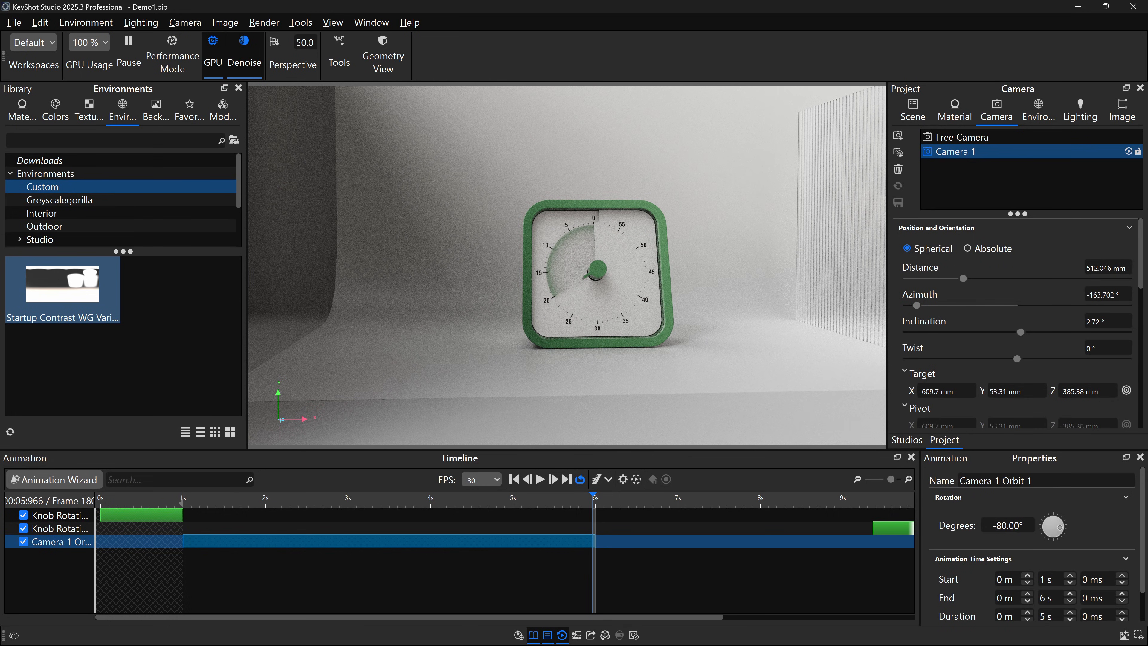
# - Try a camera orbit rotation of -60° and set it to -40° instead
pyautogui.click(997, 525)
pyautogui.press('Delete')
pyautogui.write('6')
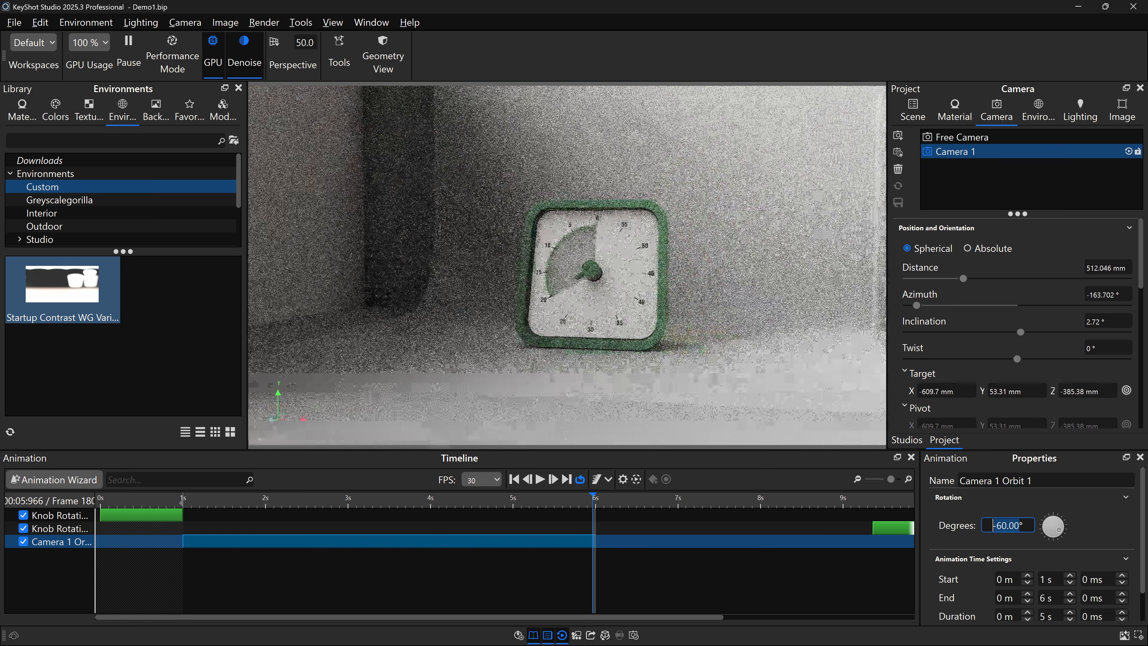
pyautogui.click(997, 525)
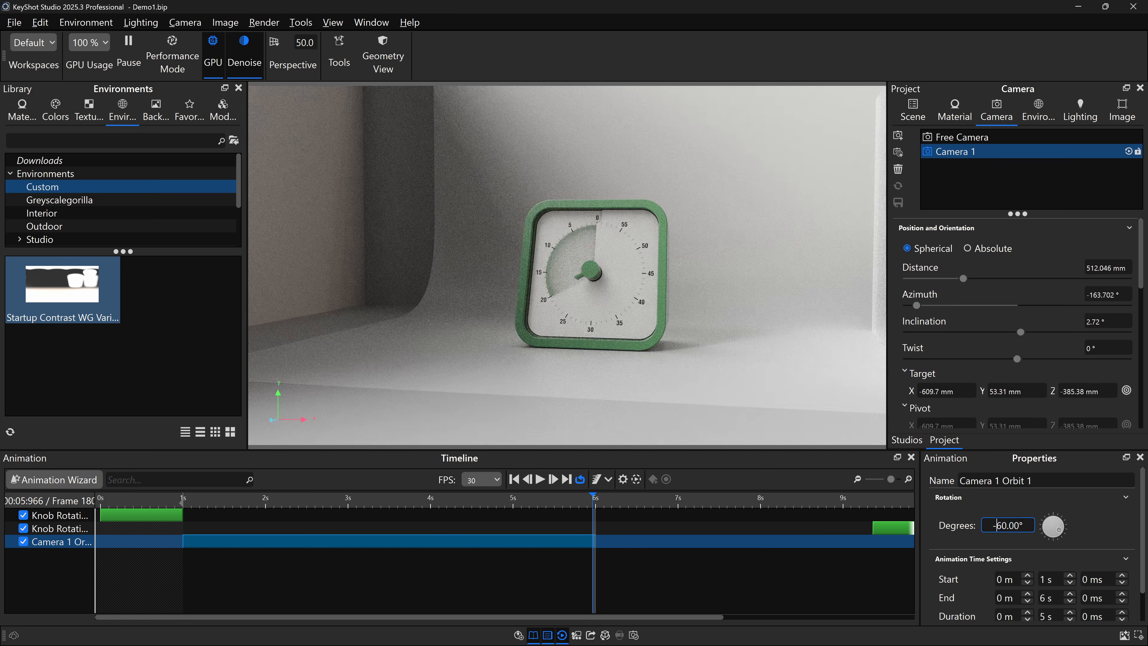
pyautogui.write('4')
pyautogui.press('Return')
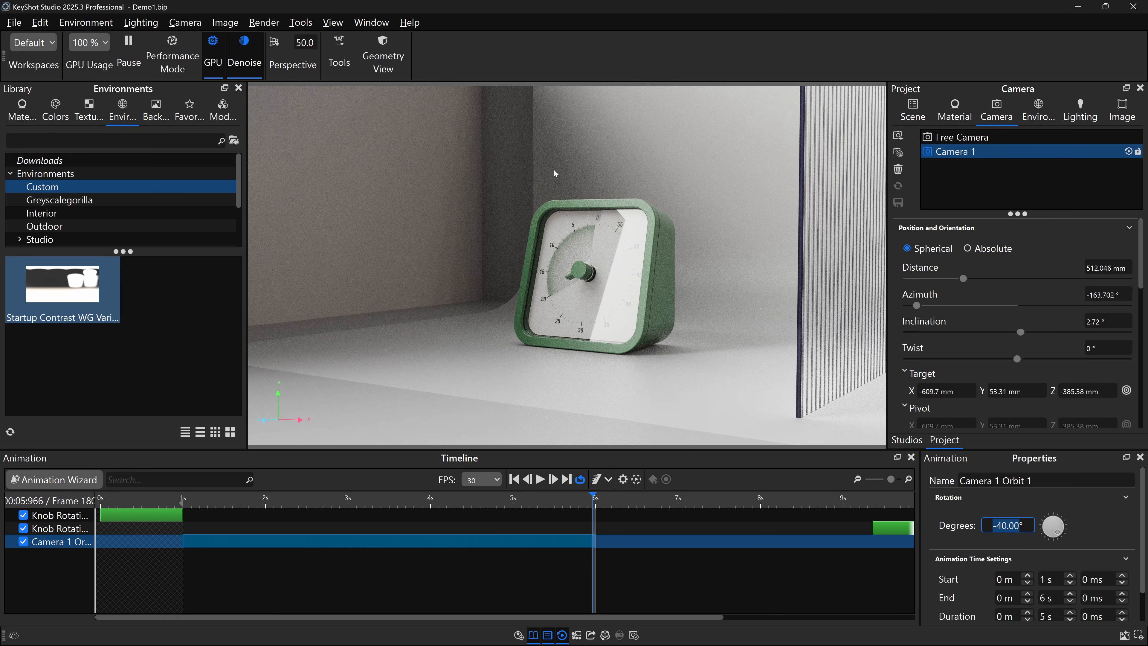
# - Try a camera orbit rotation of -30° and compare it with -45°
pyautogui.click(1033, 526)
pyautogui.press('BackSpace')
pyautogui.write('3')
pyautogui.press('Return')
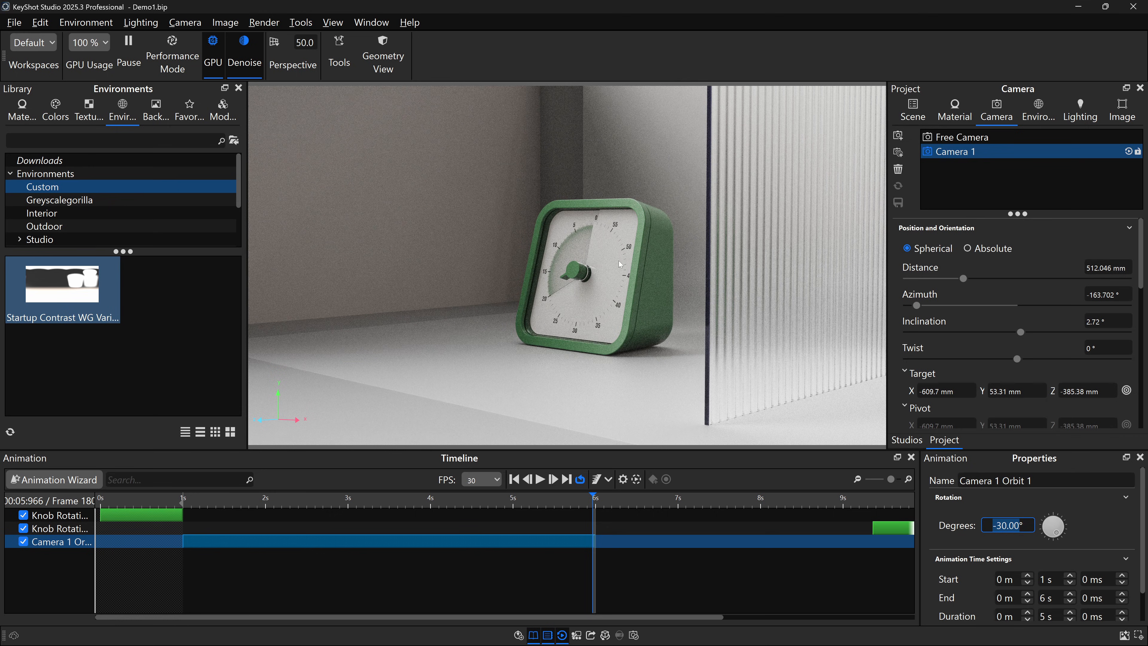
pyautogui.click(1031, 523)
pyautogui.press('BackSpace')
pyautogui.write('5')
pyautogui.press('Return')
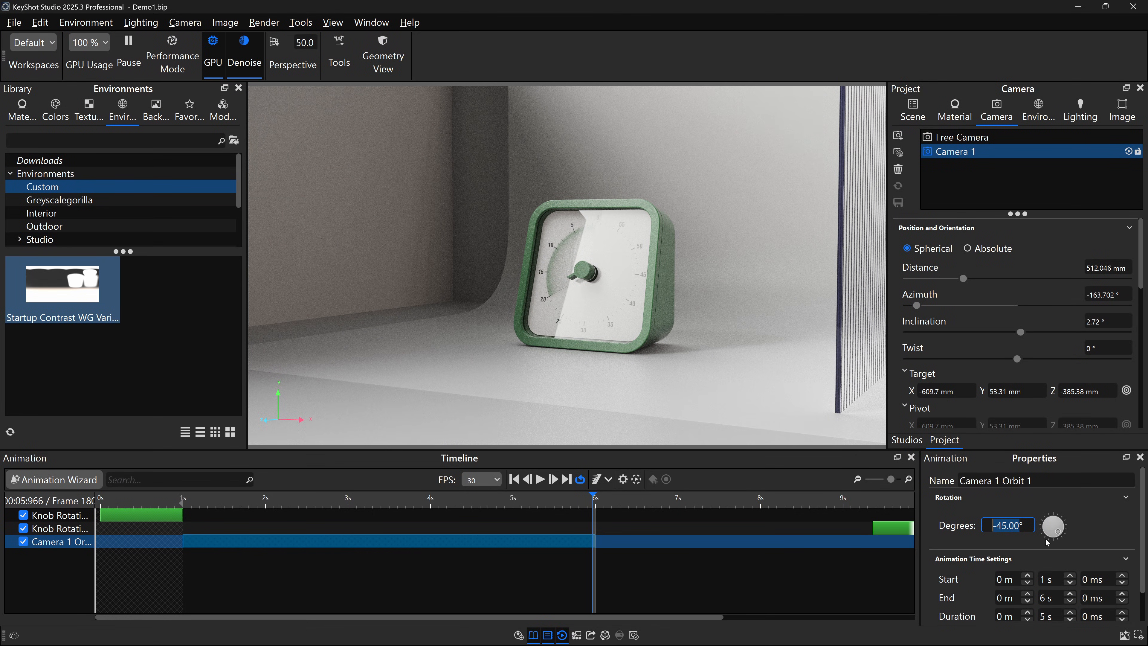
# - Set the Camera 1 orbit's rotation to -42° and review the motion by playing and scrubbing it from 1 s
pyautogui.click(1023, 525)
pyautogui.press('Delete')
pyautogui.write('2')
pyautogui.press('Return')
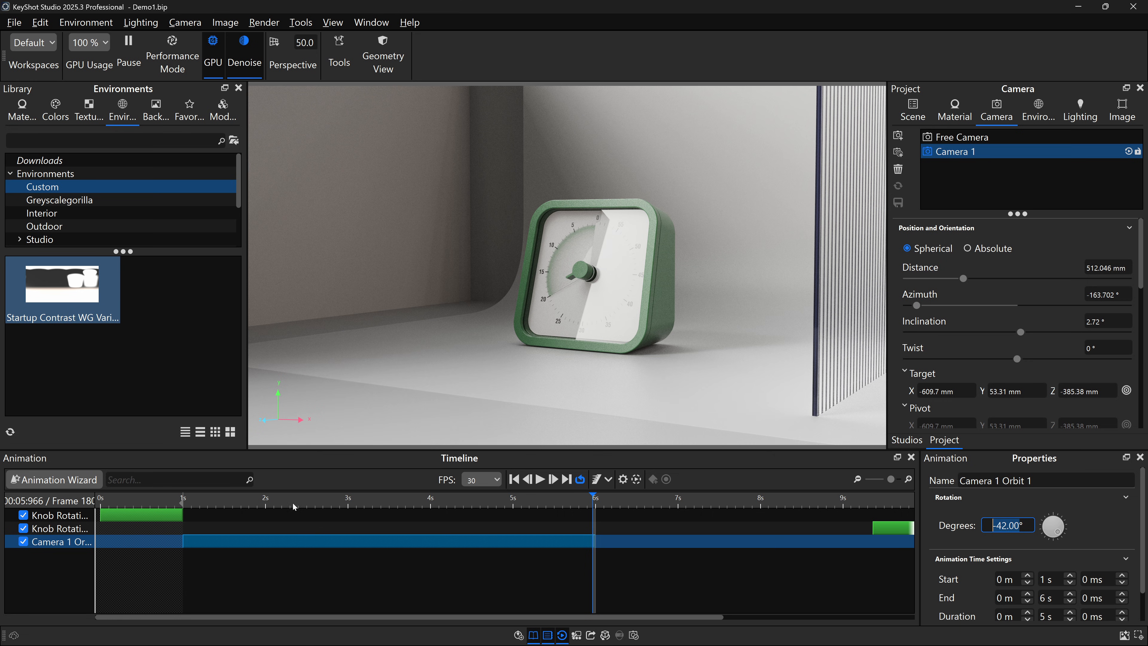
pyautogui.click(183, 498)
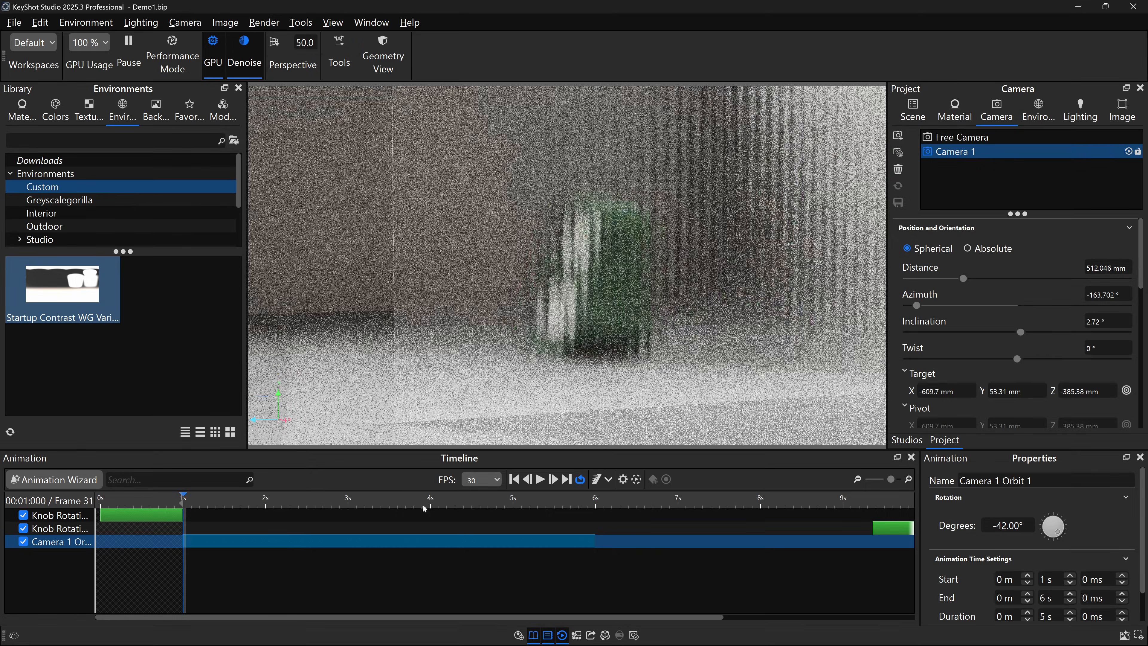
pyautogui.click(542, 481)
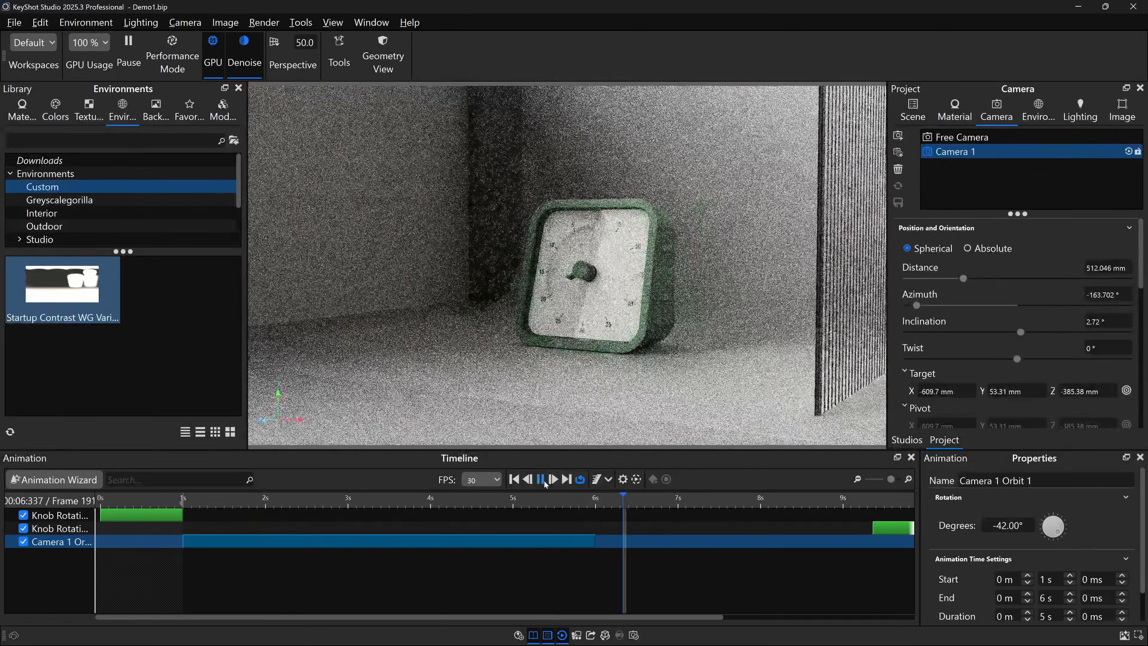
pyautogui.click(542, 481)
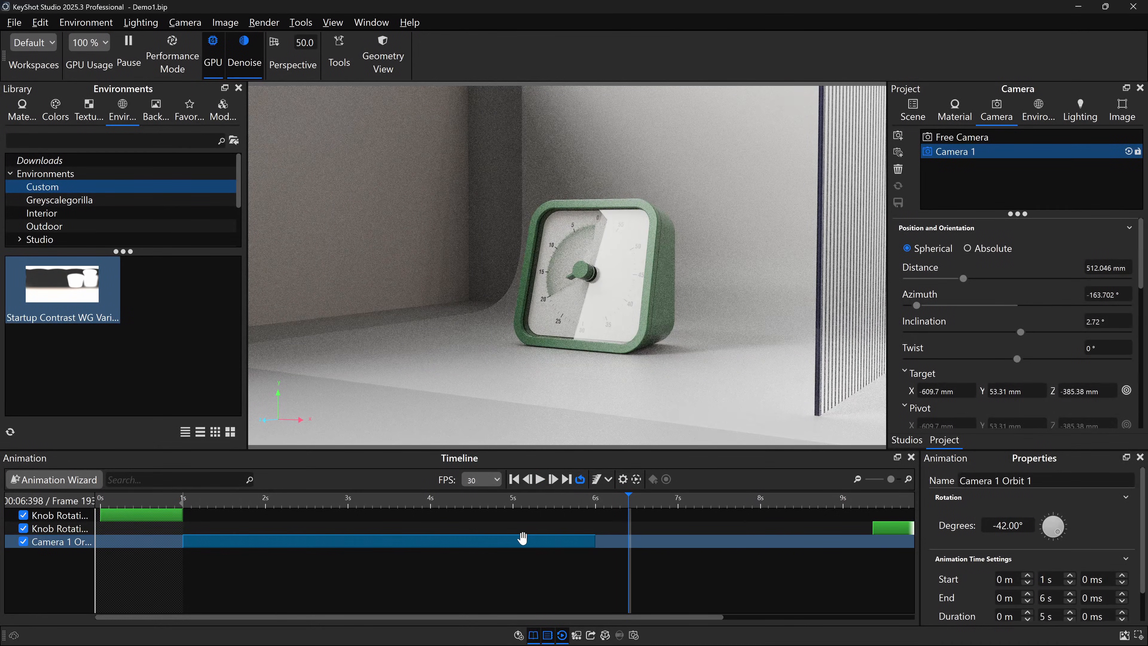
pyautogui.moveTo(195, 503); pyautogui.dragTo(612, 520)
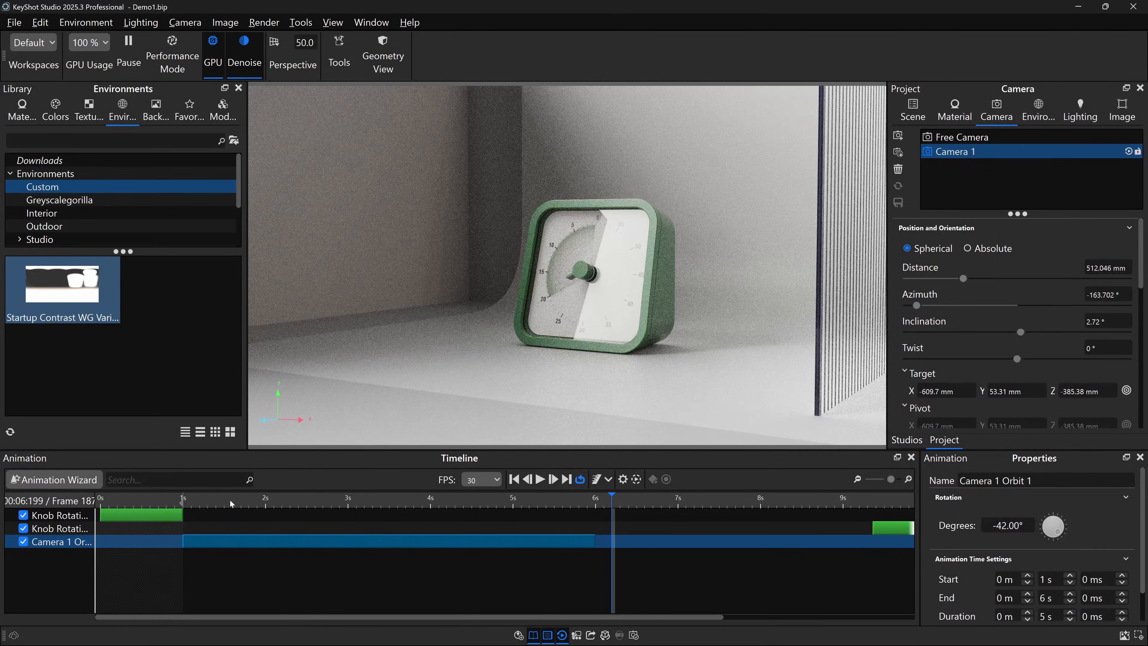
pyautogui.moveTo(200, 505); pyautogui.dragTo(509, 514)
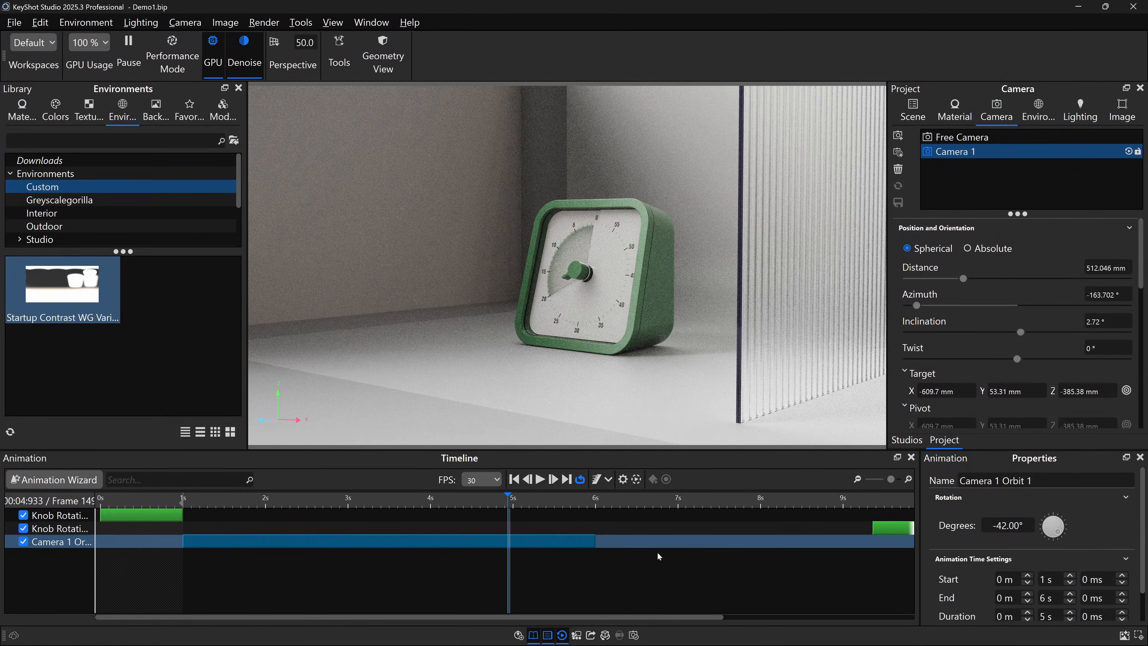
# - Set the camera orbit's motion ease to Ease Out and review the motion up to its end near 6 s
pyautogui.scroll(-1, 1103, 527)
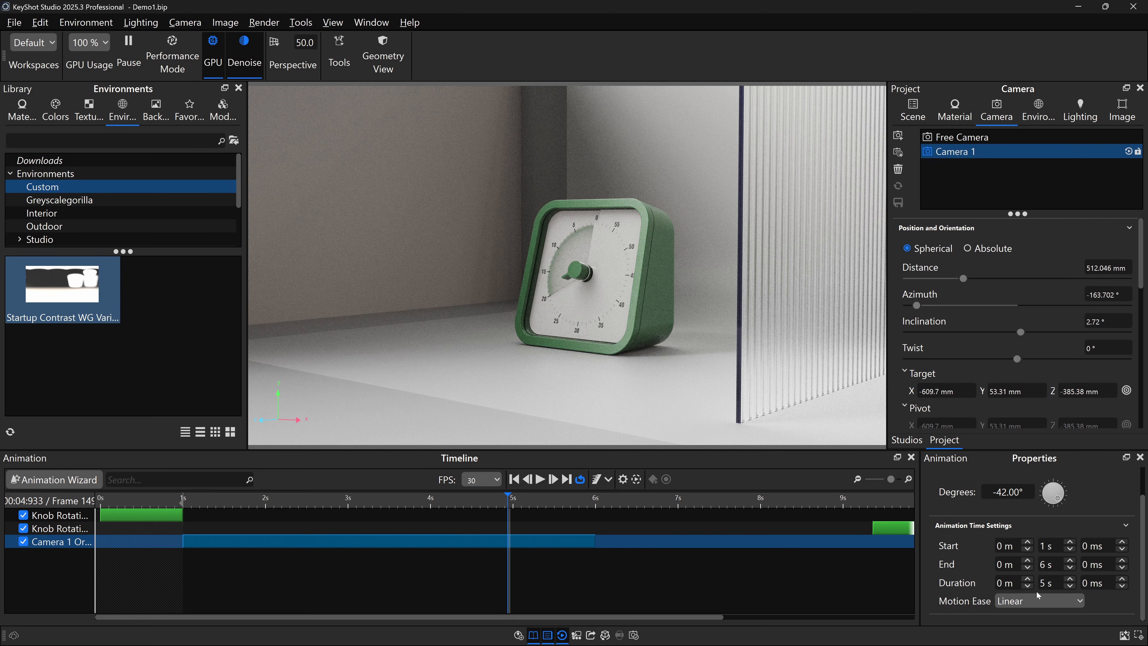
pyautogui.click(1045, 597)
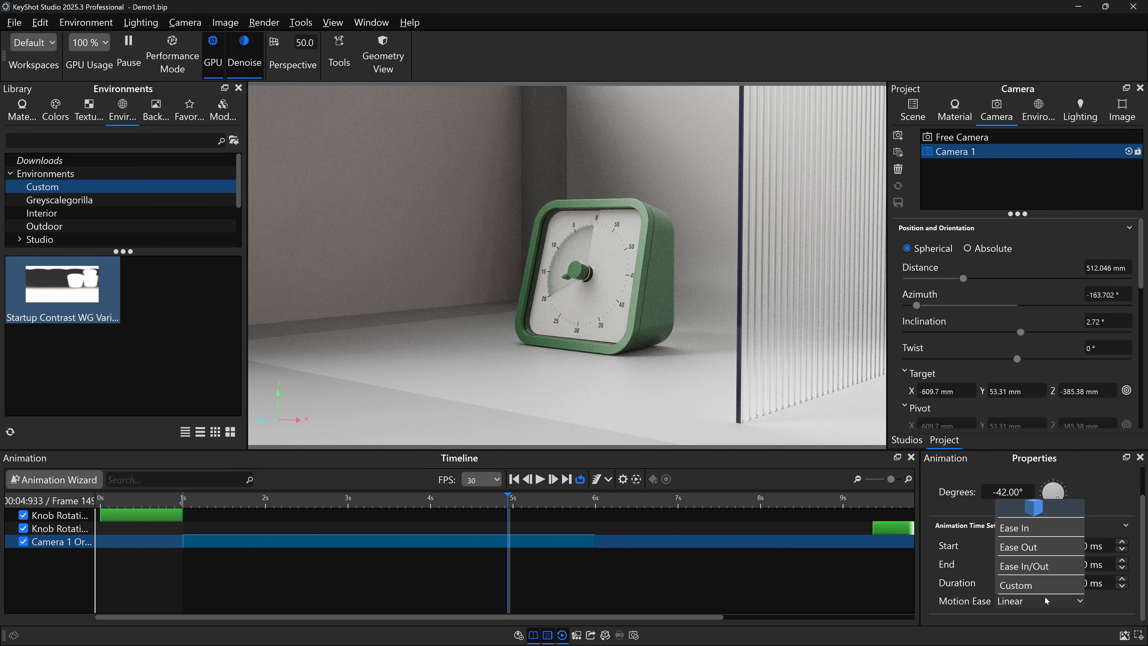
pyautogui.click(1046, 551)
pyautogui.click(209, 498)
pyautogui.click(543, 480)
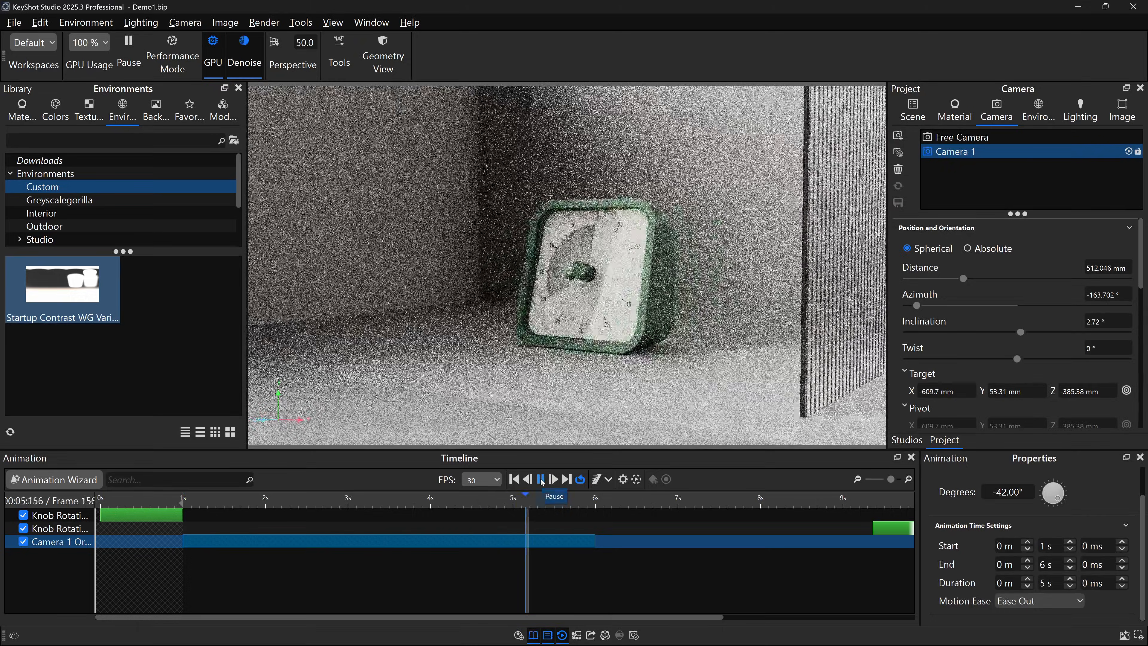
pyautogui.click(542, 481)
pyautogui.moveTo(579, 501); pyautogui.dragTo(588, 501)
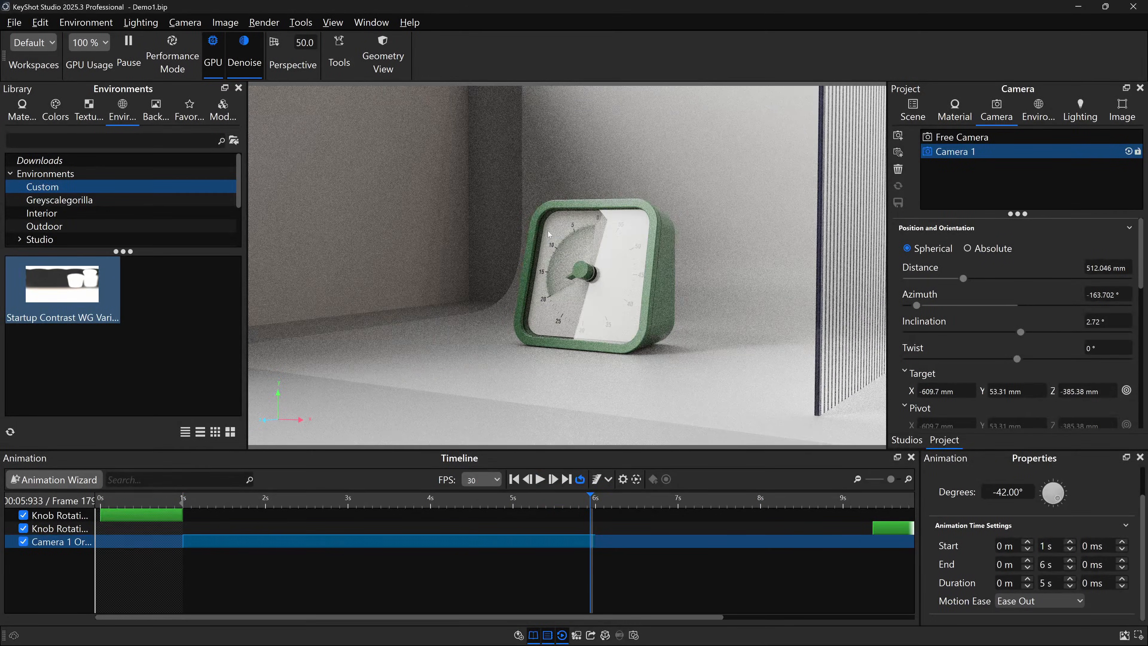
# - Scale the Room model to about 1.163 along Y and snap it to the ground
pyautogui.click(914, 110)
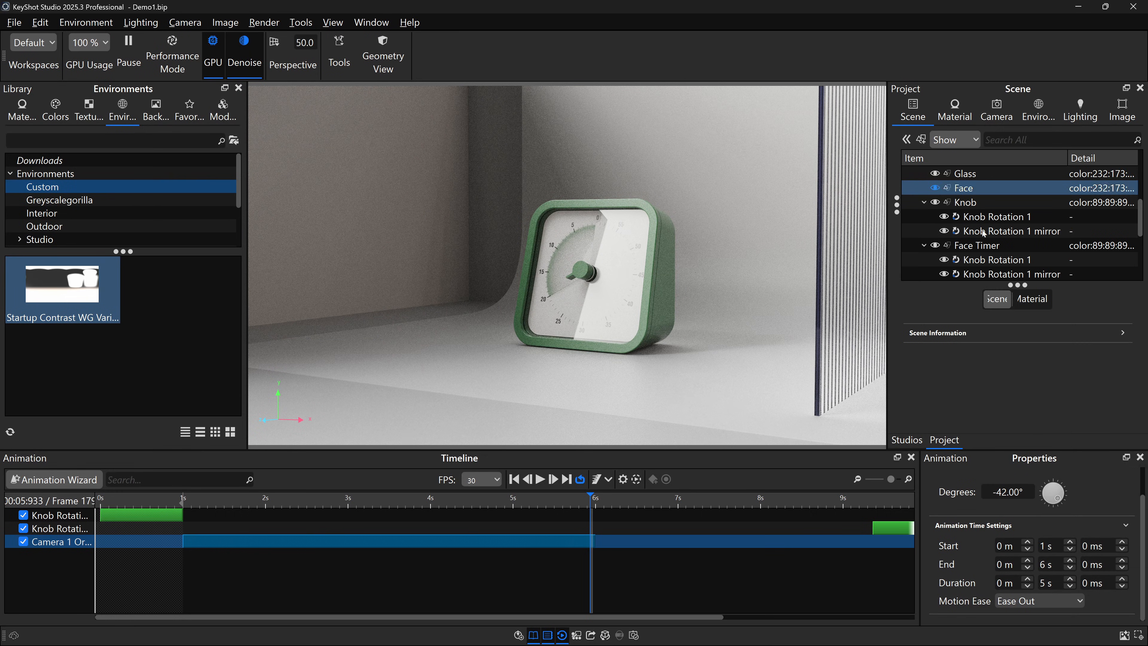
pyautogui.moveTo(1015, 285); pyautogui.dragTo(961, 373)
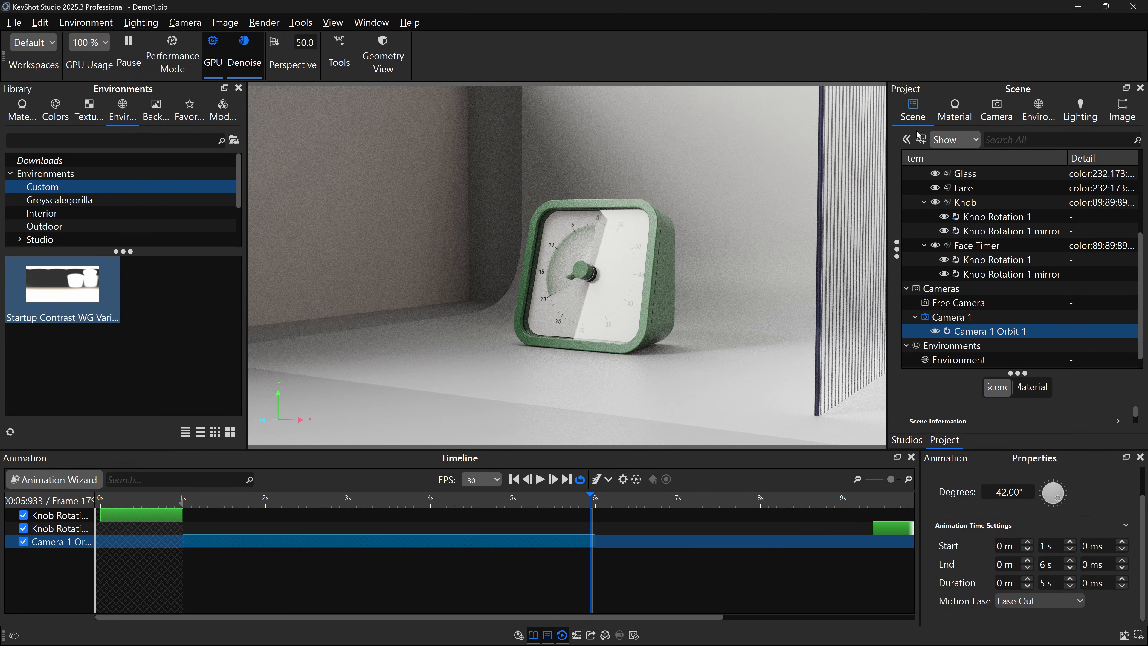
pyautogui.scroll(3, 997, 346)
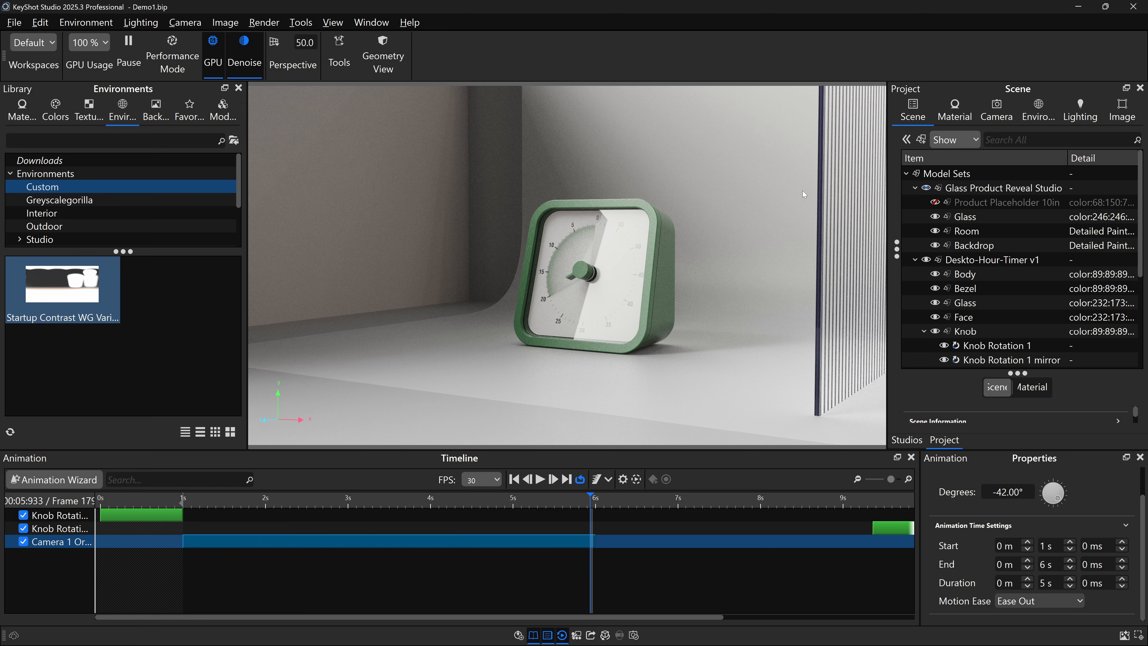
pyautogui.click(457, 132)
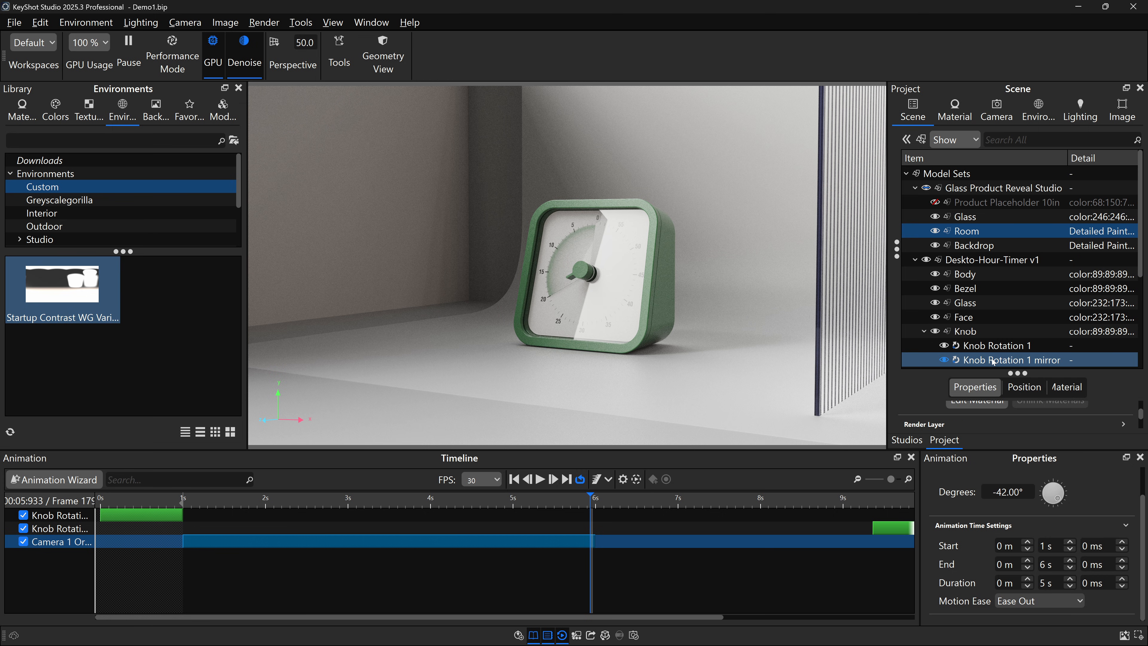
pyautogui.scroll(-5, 464, 196)
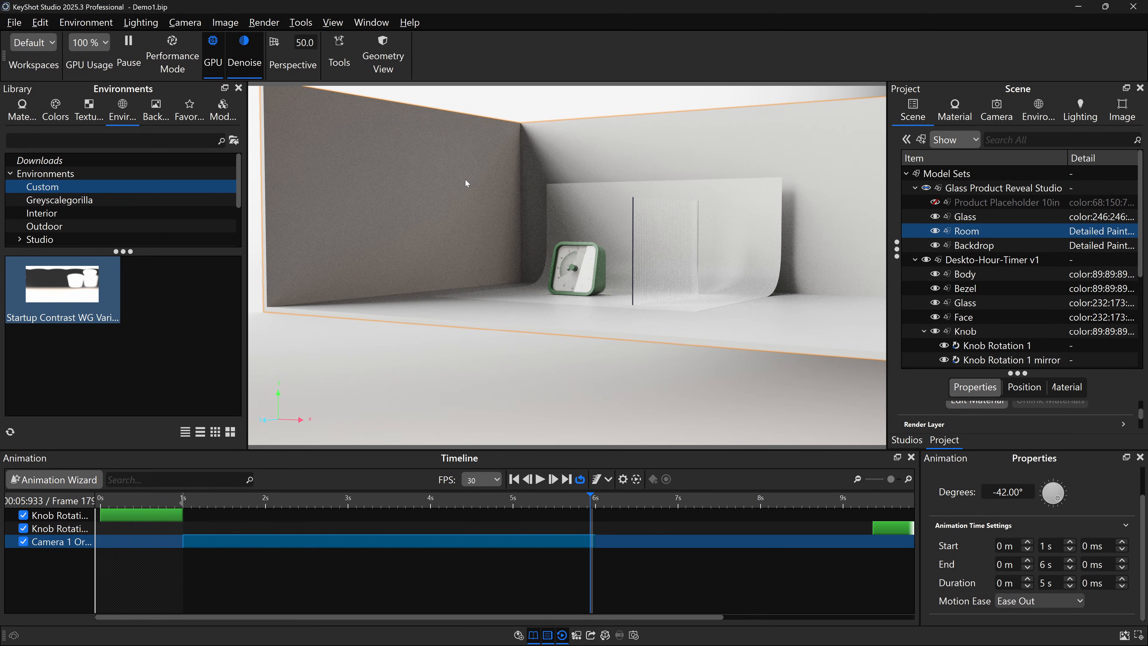
pyautogui.hotkey('ctrl', 'd')
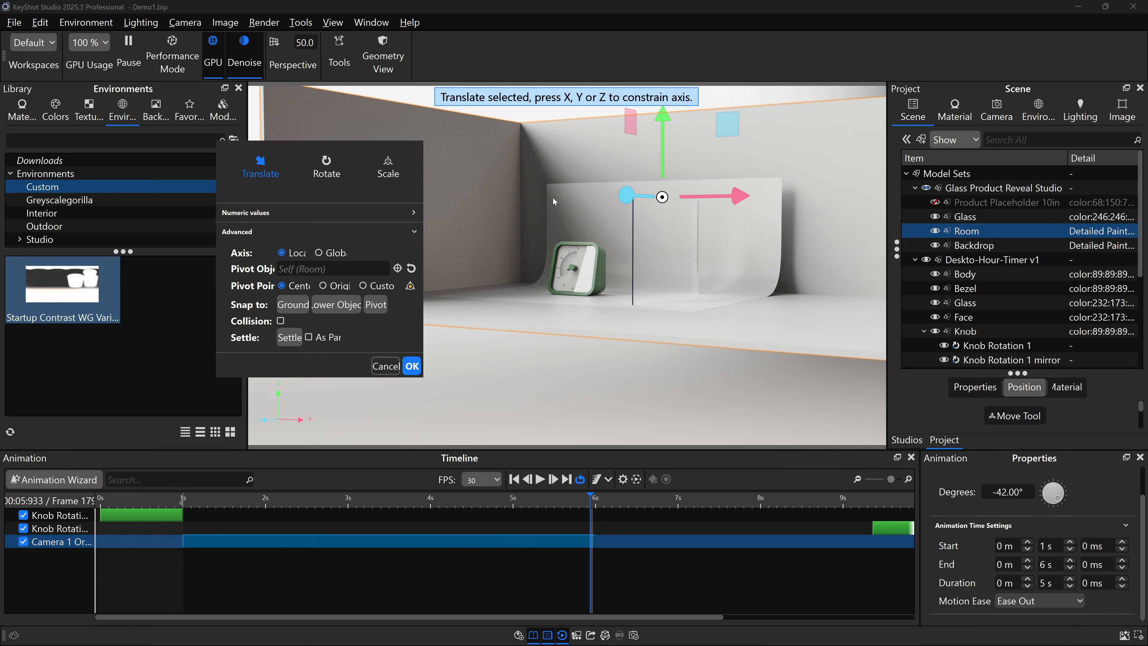
pyautogui.press('s')
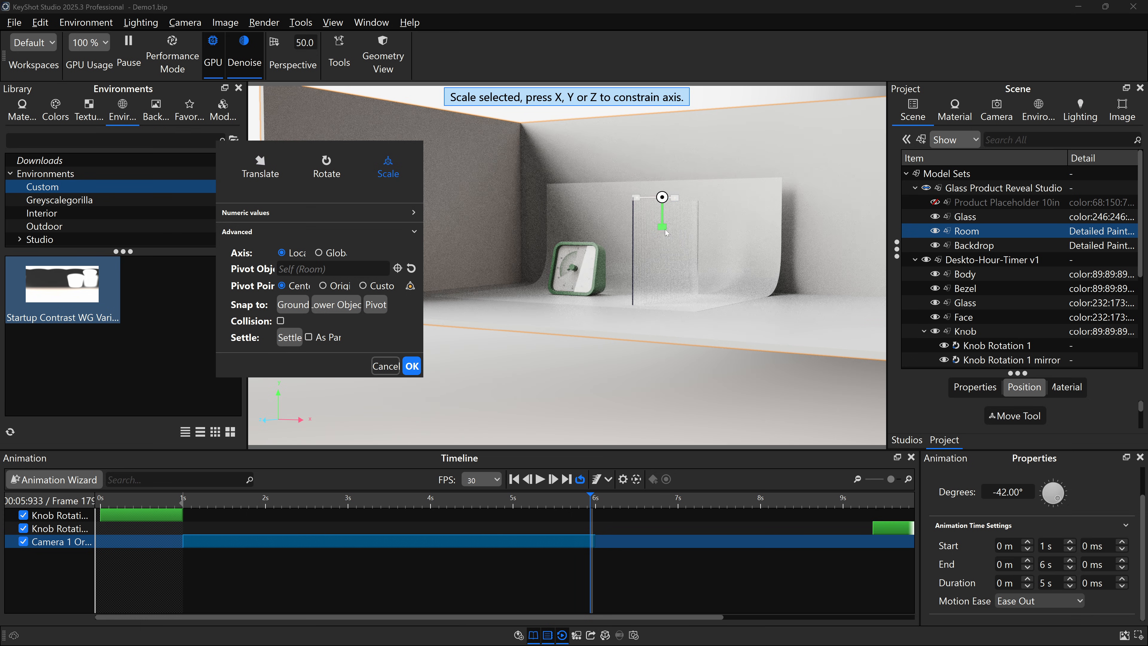
pyautogui.moveTo(663, 228); pyautogui.dragTo(666, 255)
pyautogui.click(293, 305)
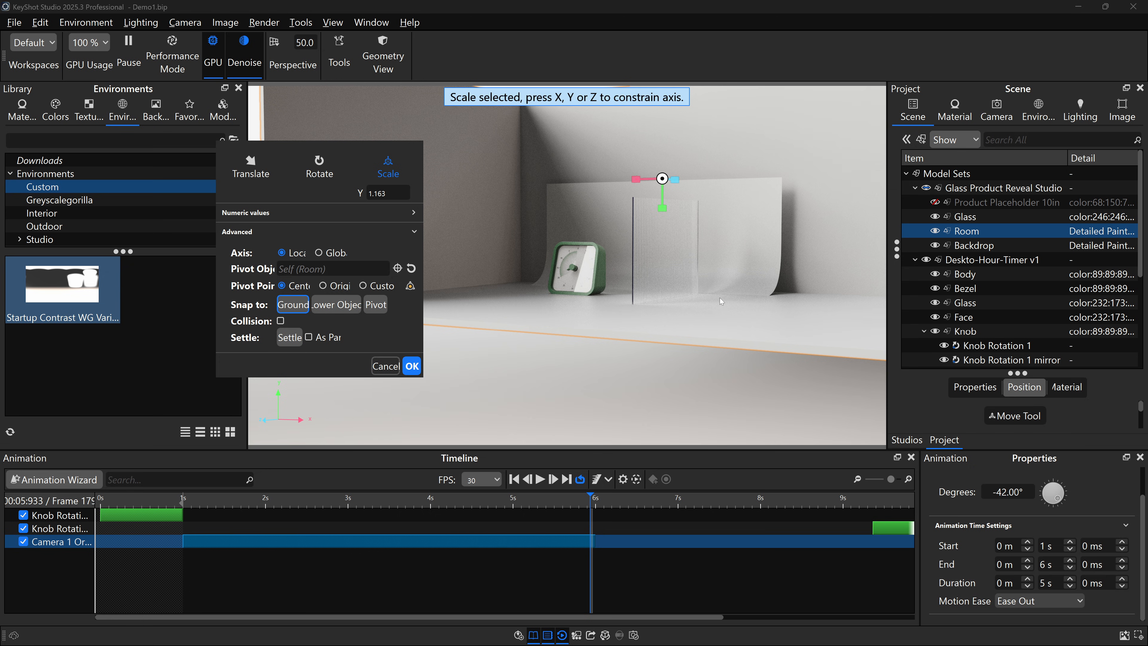
pyautogui.click(412, 367)
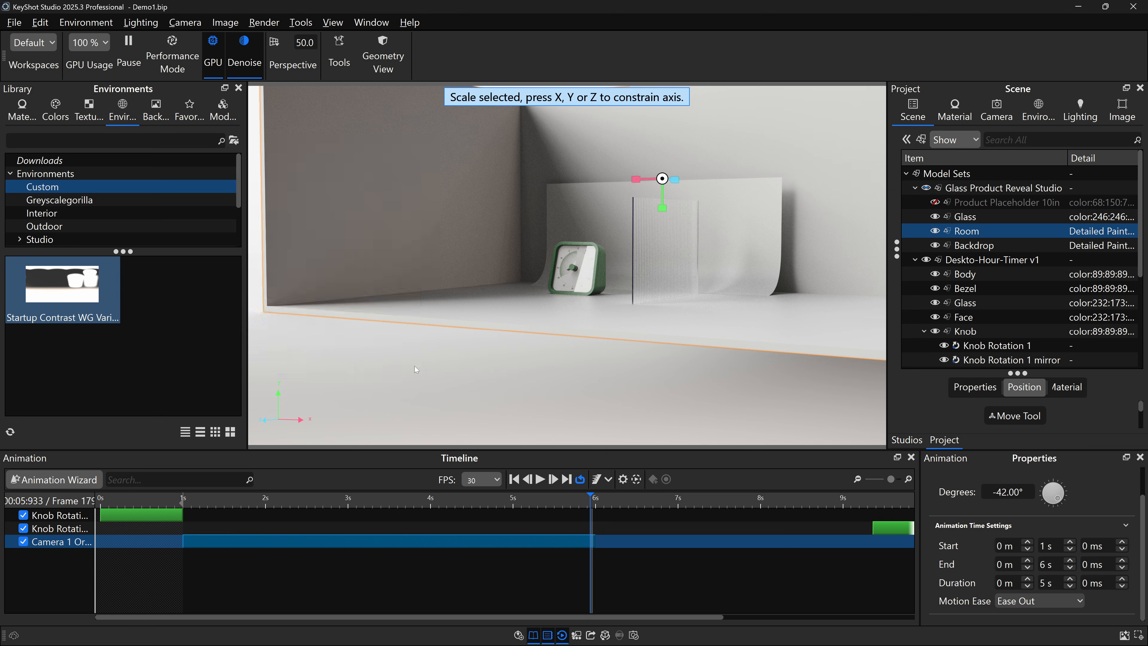
# - Restore the saved Camera 1 view and raise the Backdrop slightly above the room floor
pyautogui.click(999, 113)
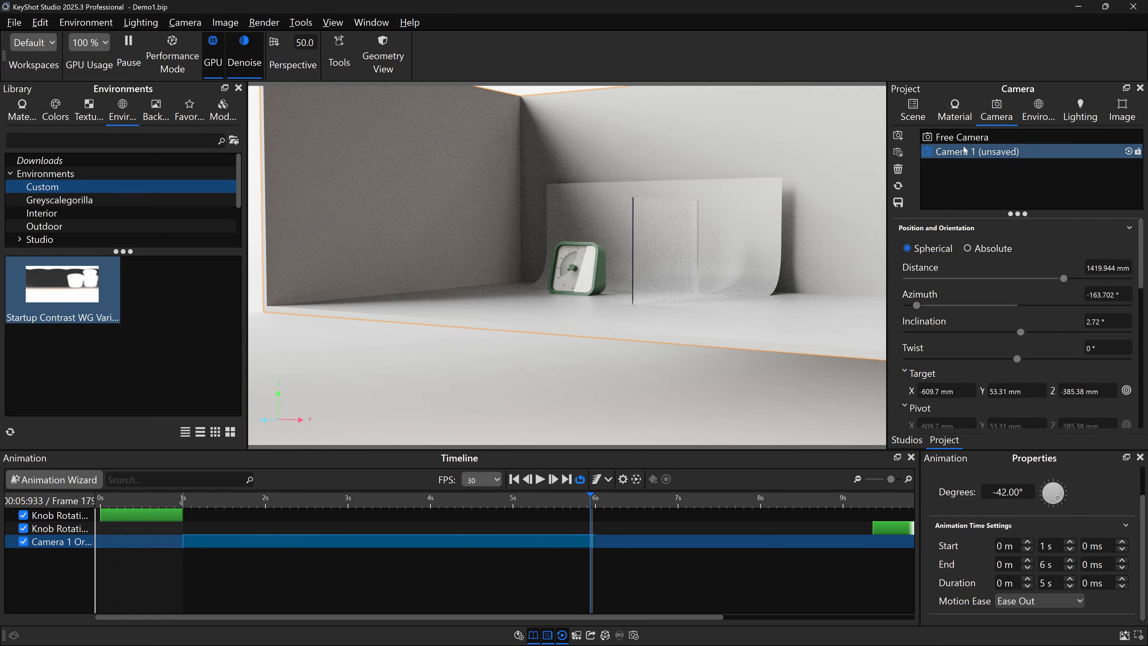
pyautogui.click(954, 137)
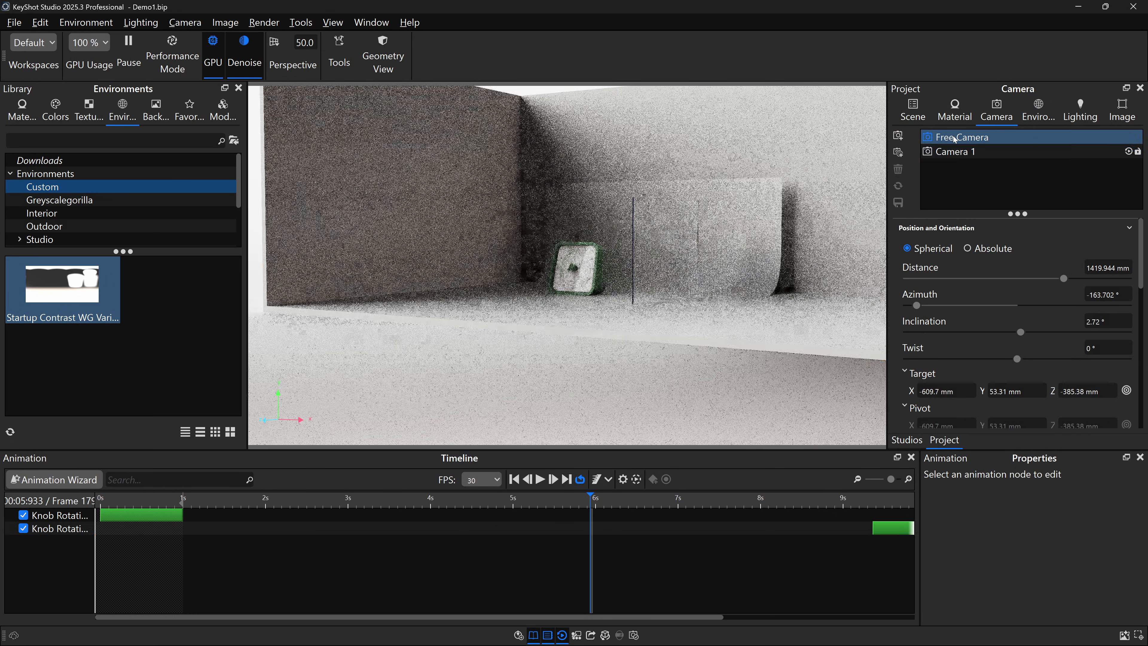
pyautogui.click(949, 152)
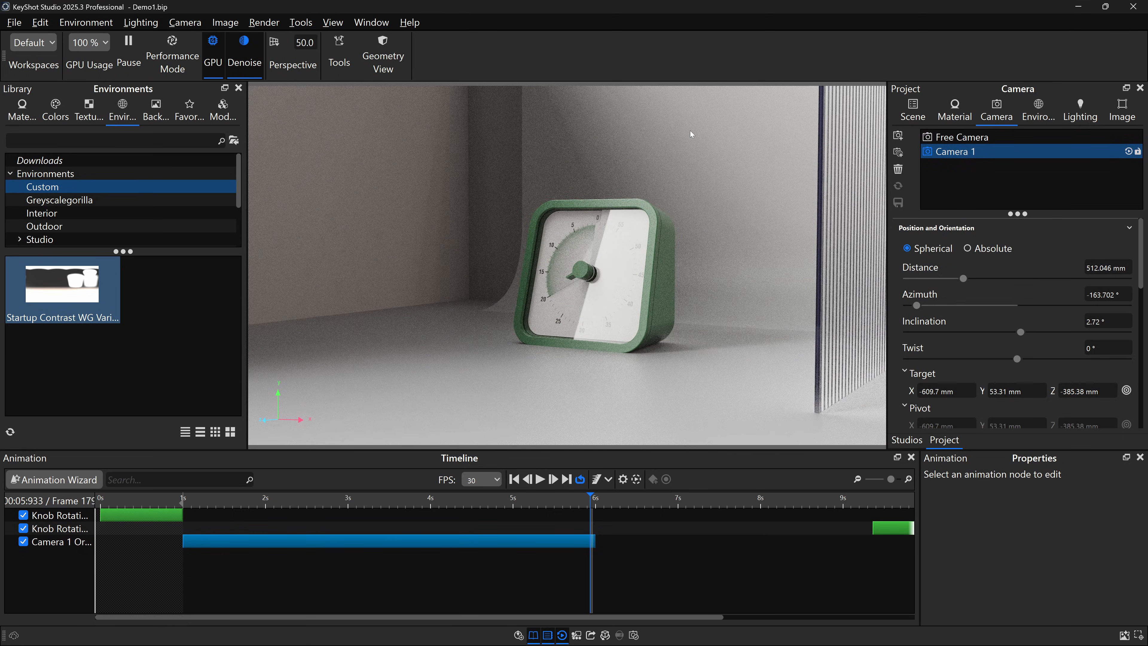
pyautogui.scroll(-5, 716, 219)
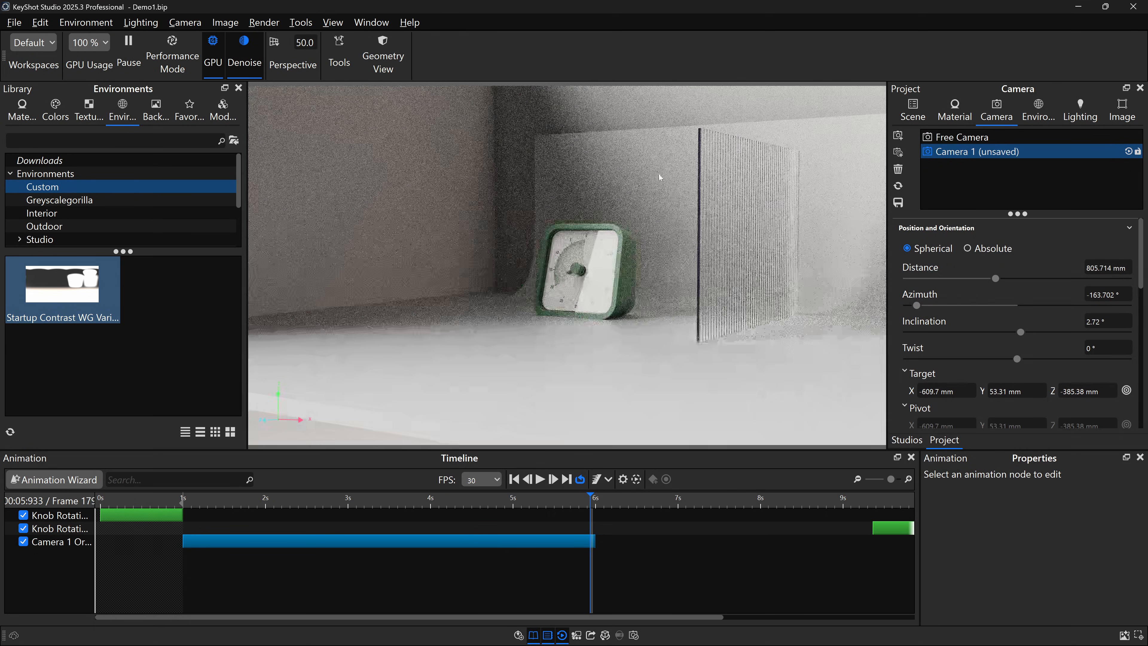
pyautogui.hotkey('ctrl', 'd')
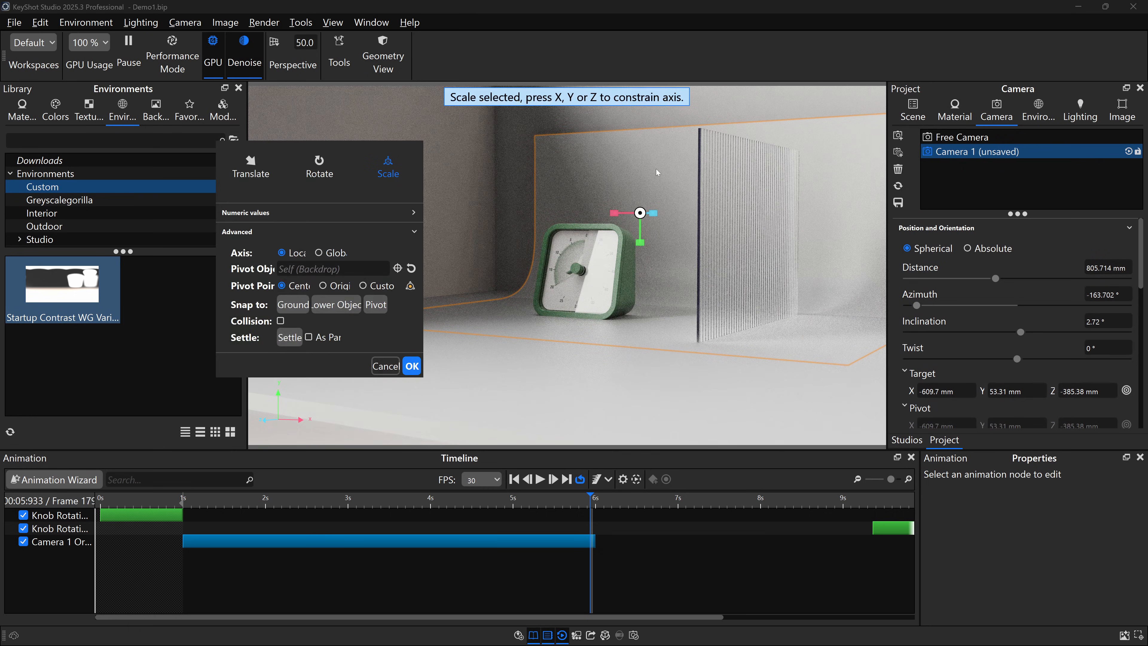
pyautogui.press('t')
pyautogui.moveTo(643, 136); pyautogui.dragTo(643, 135)
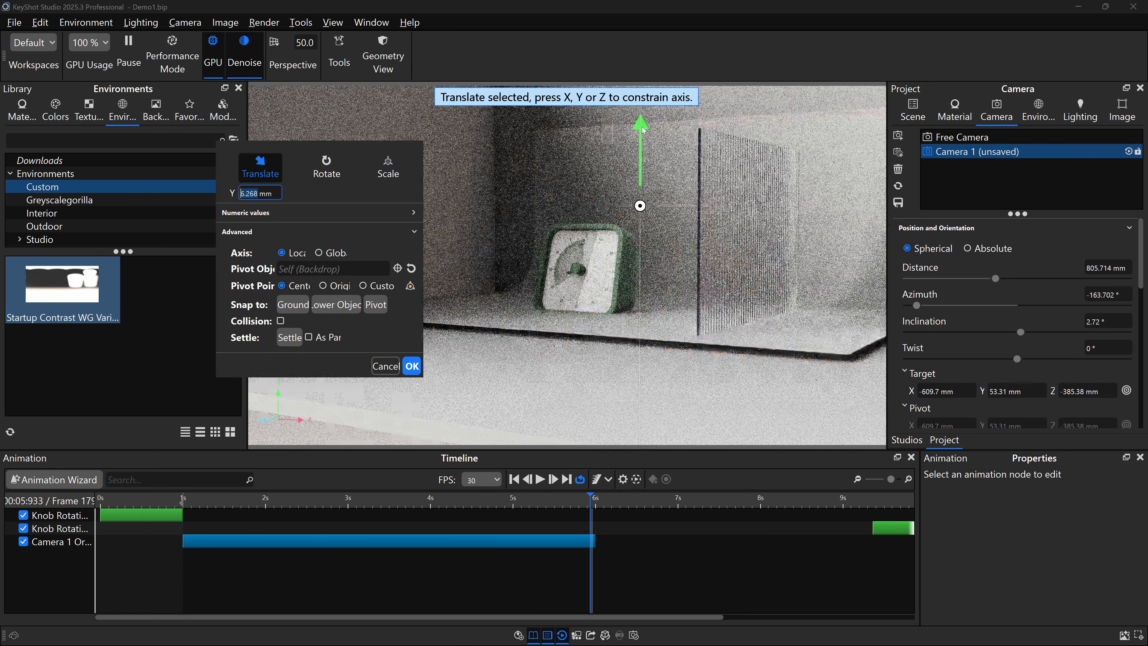
pyautogui.click(412, 366)
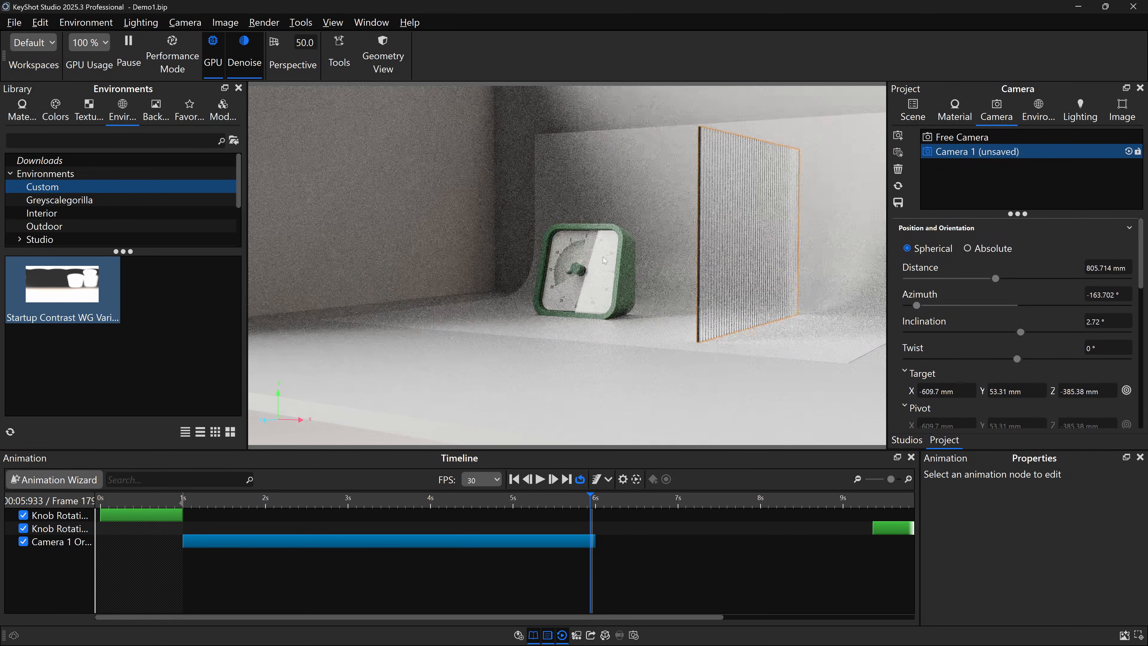
# - Lift the Deskto-Hour-Timer v1 model, snap it onto the object beneath it, and restore the saved Camera 1 view
pyautogui.click(914, 113)
pyautogui.click(984, 261)
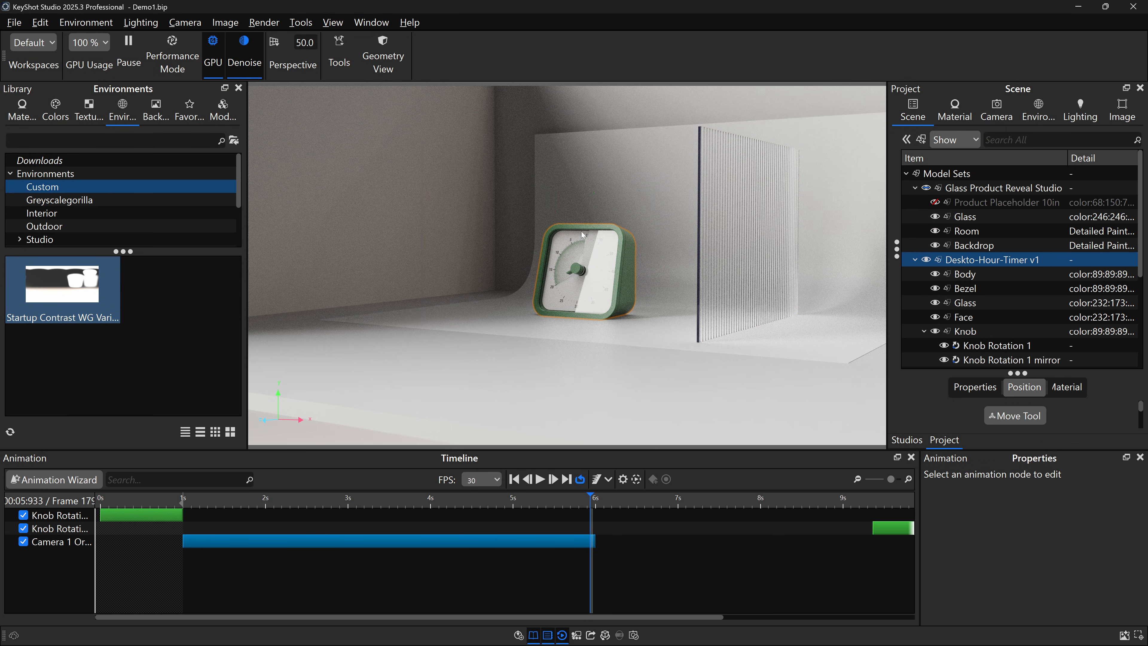
pyautogui.hotkey('ctrl', 'd')
pyautogui.moveTo(586, 194); pyautogui.dragTo(586, 182)
pyautogui.click(337, 305)
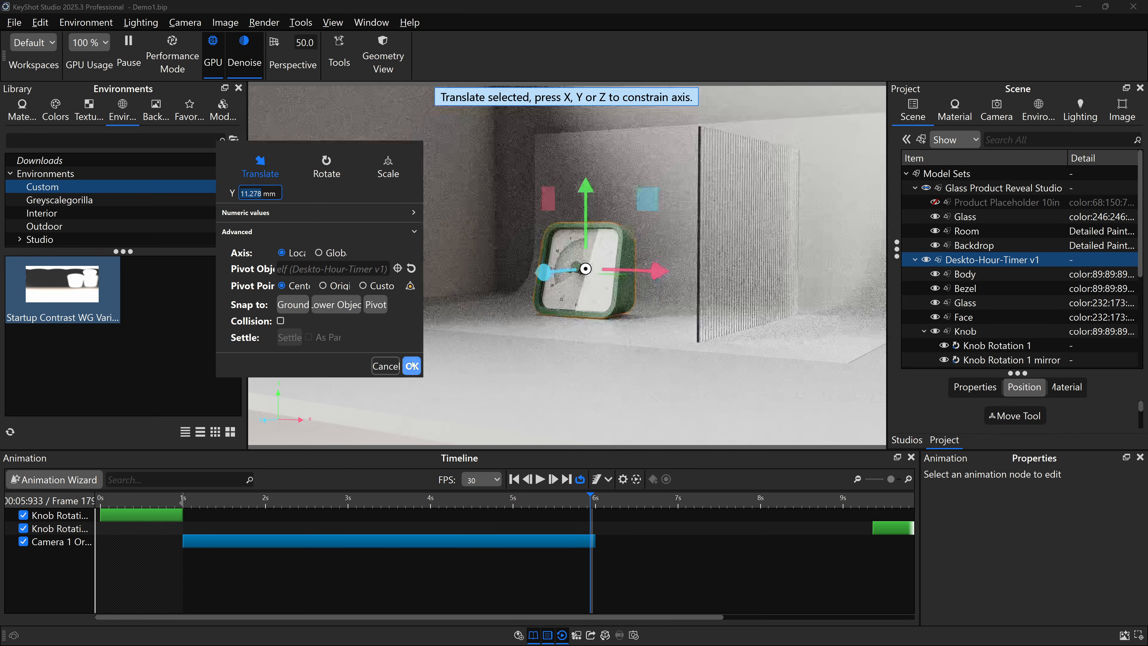
pyautogui.click(411, 366)
pyautogui.click(998, 111)
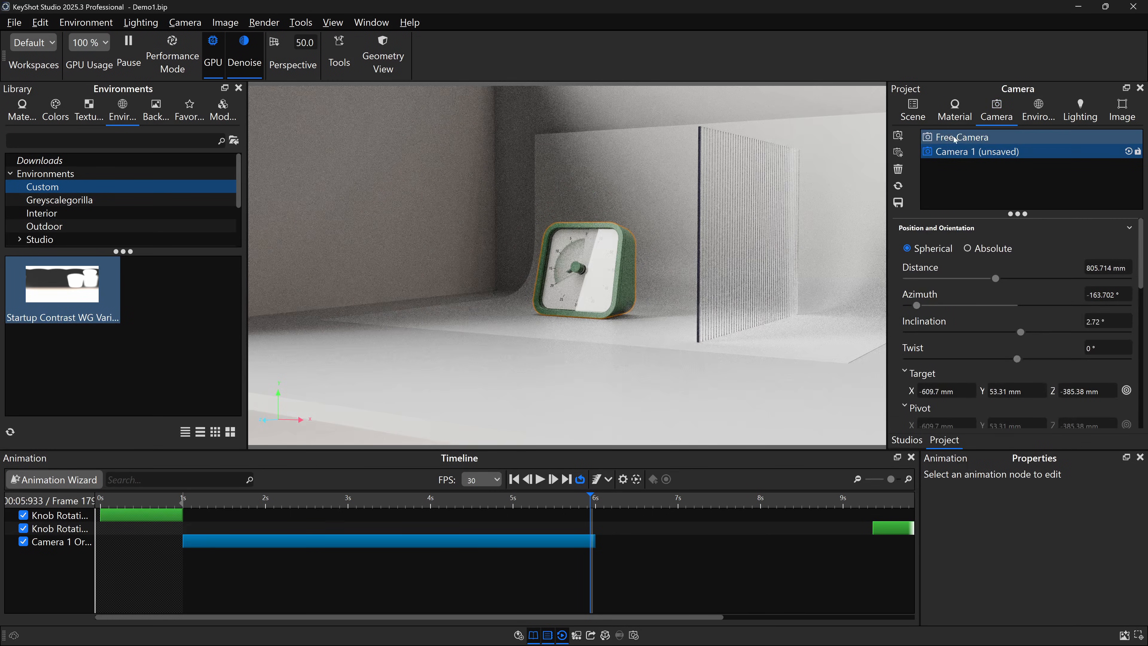
pyautogui.click(952, 154)
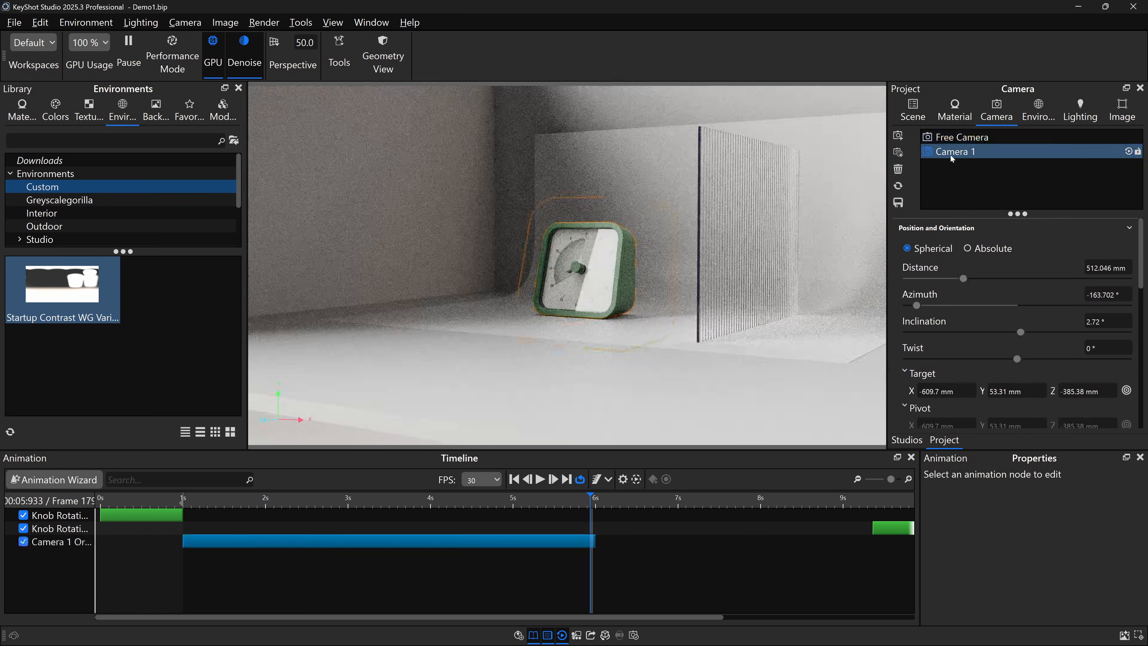
# - Play the camera orbit from about 1 s and check the framing at its end near 6 s
pyautogui.moveTo(201, 504); pyautogui.dragTo(188, 500)
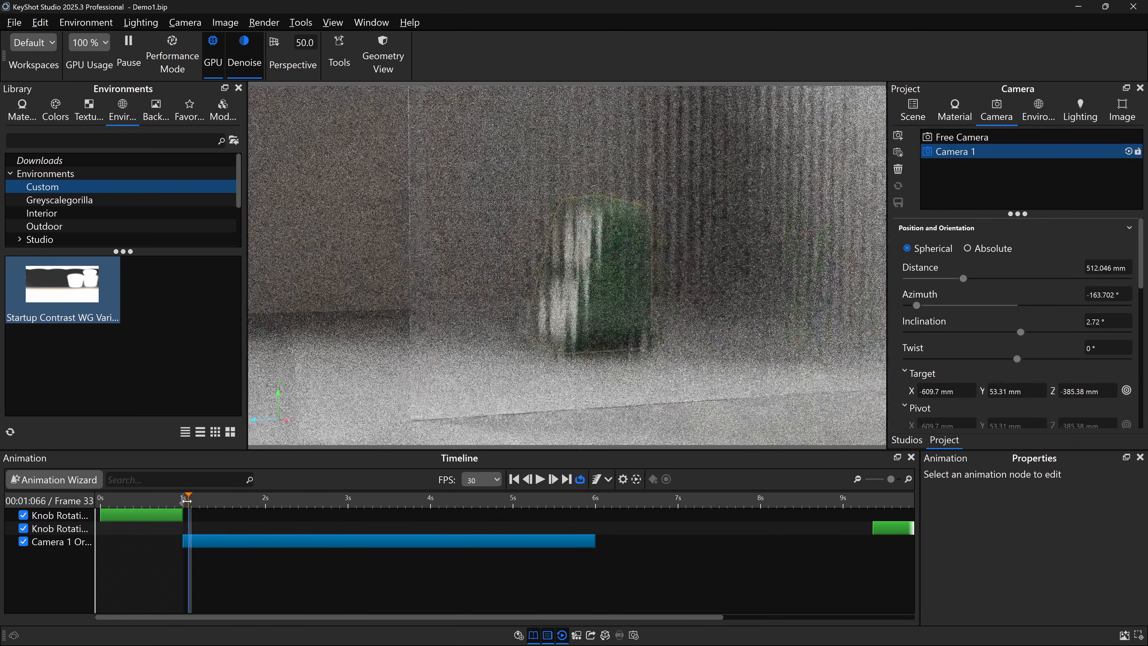
pyautogui.click(540, 479)
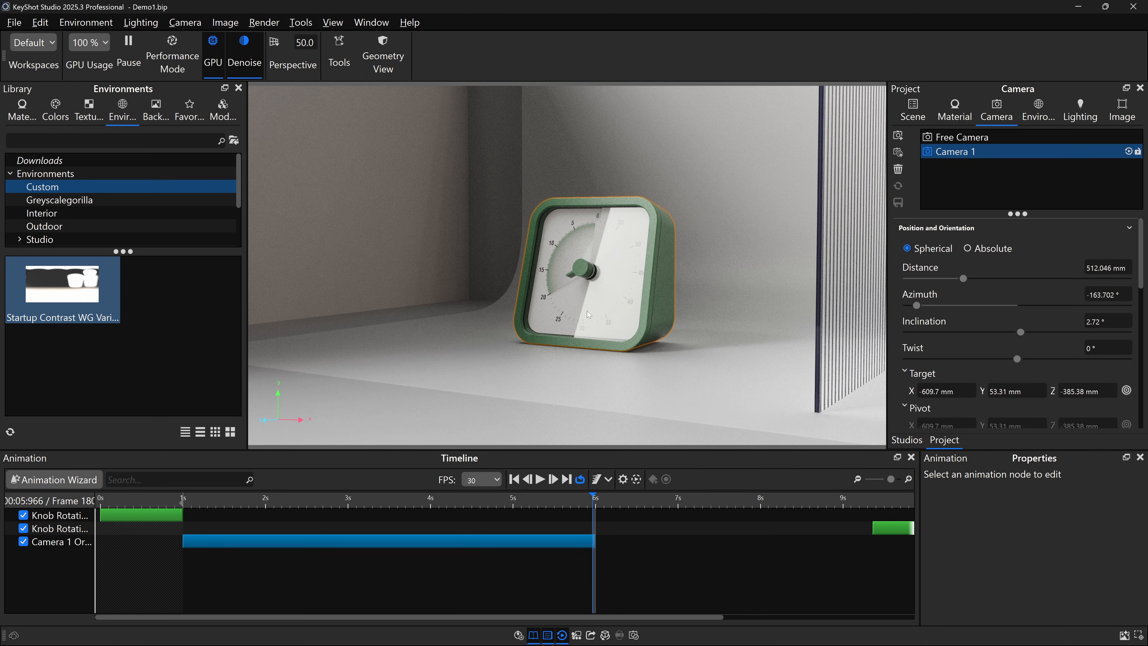
pyautogui.moveTo(507, 518); pyautogui.dragTo(594, 510)
# - Set Camera 1's distance to 470 mm, save the camera, and replay the orbit from 1 s
pyautogui.moveTo(965, 283); pyautogui.dragTo(960, 282)
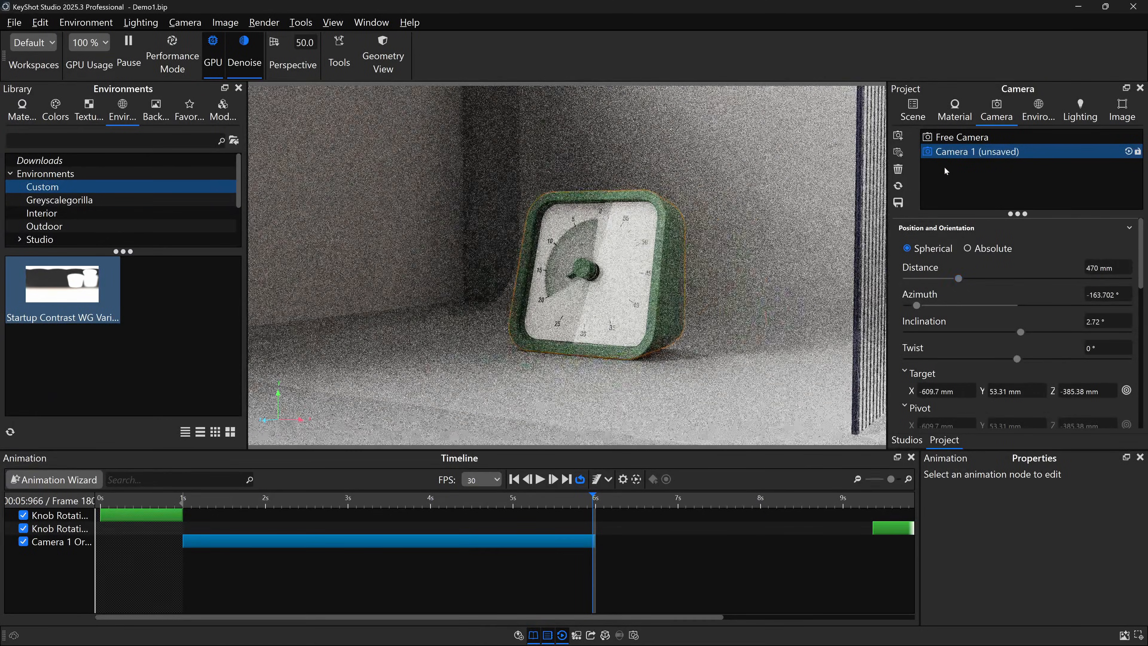
pyautogui.click(899, 204)
pyautogui.moveTo(595, 498); pyautogui.dragTo(183, 498)
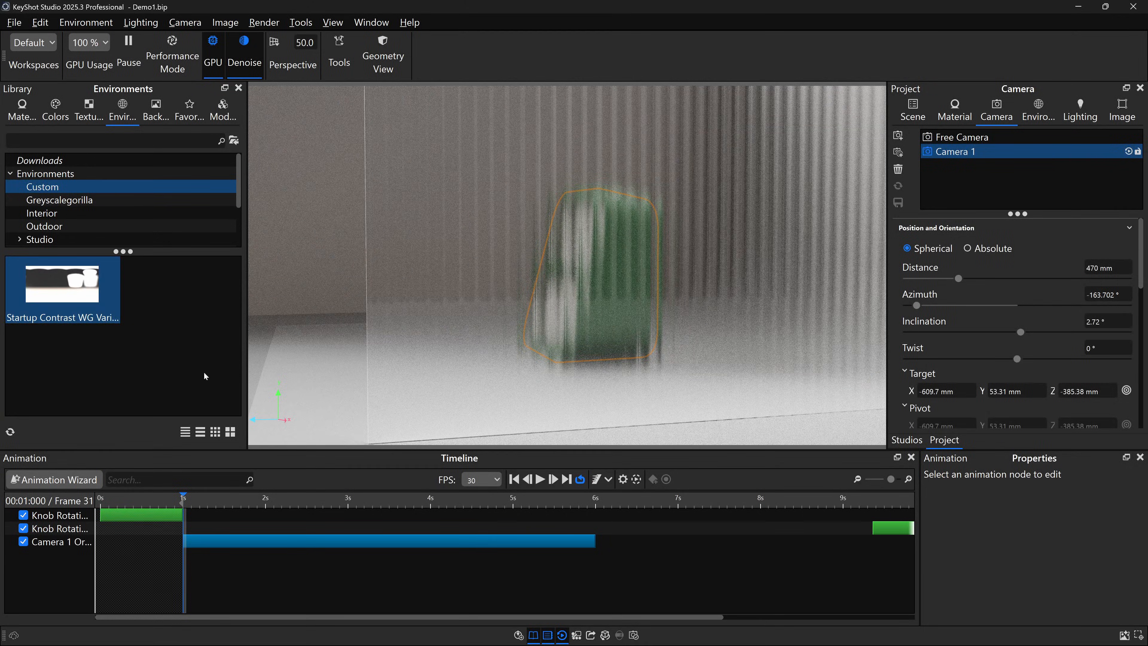
pyautogui.click(542, 480)
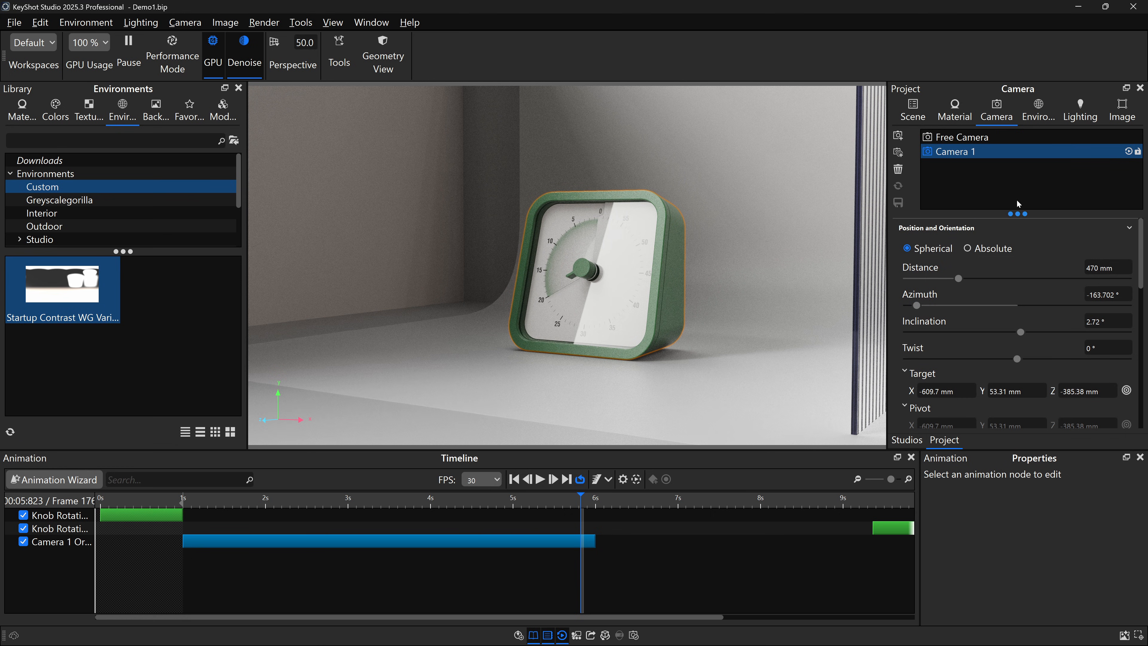
# - Enable depth of field for Camera 1 and set its focus point on the timer's dial
pyautogui.scroll(-3, 1023, 321)
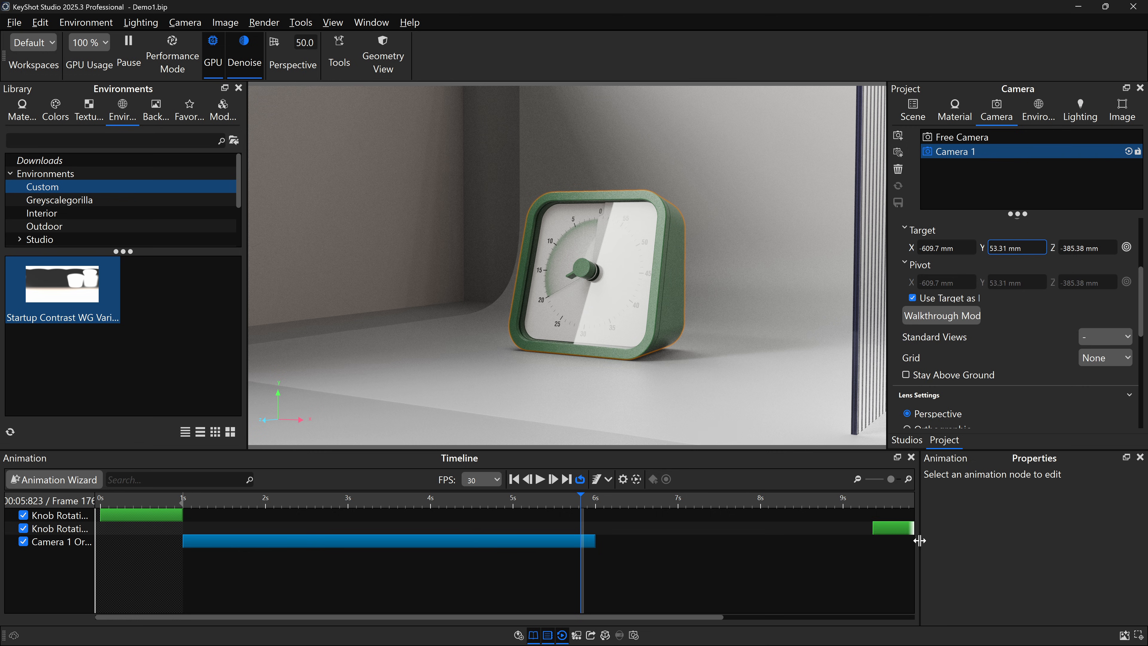
pyautogui.scroll(-3, 1014, 365)
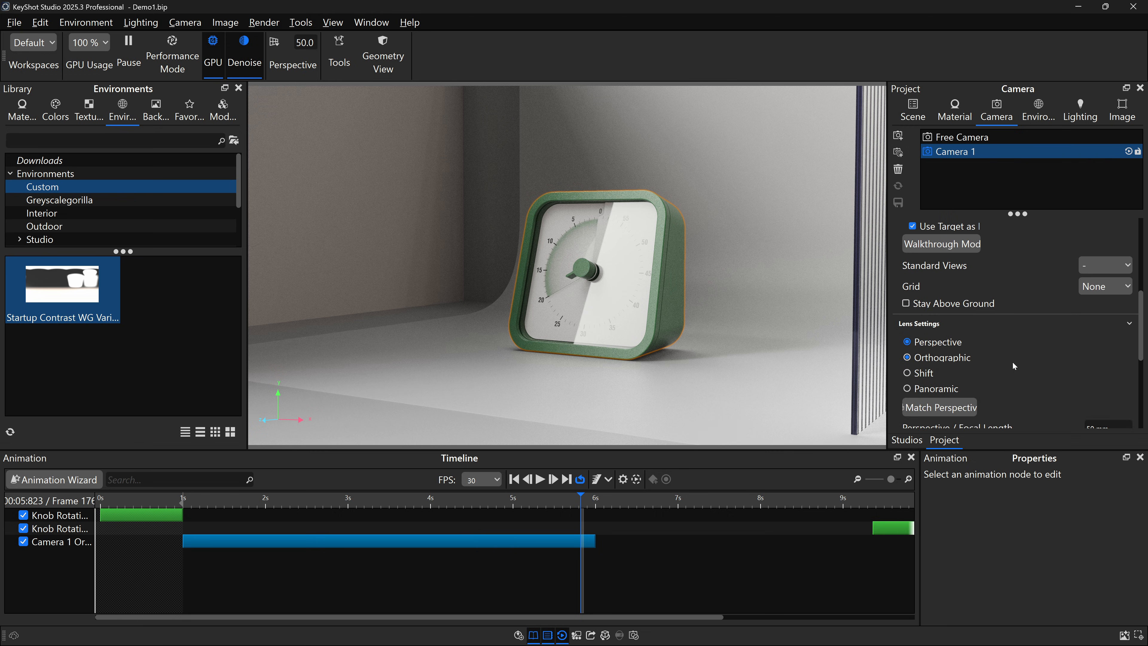
pyautogui.scroll(-3, 1012, 362)
pyautogui.click(904, 355)
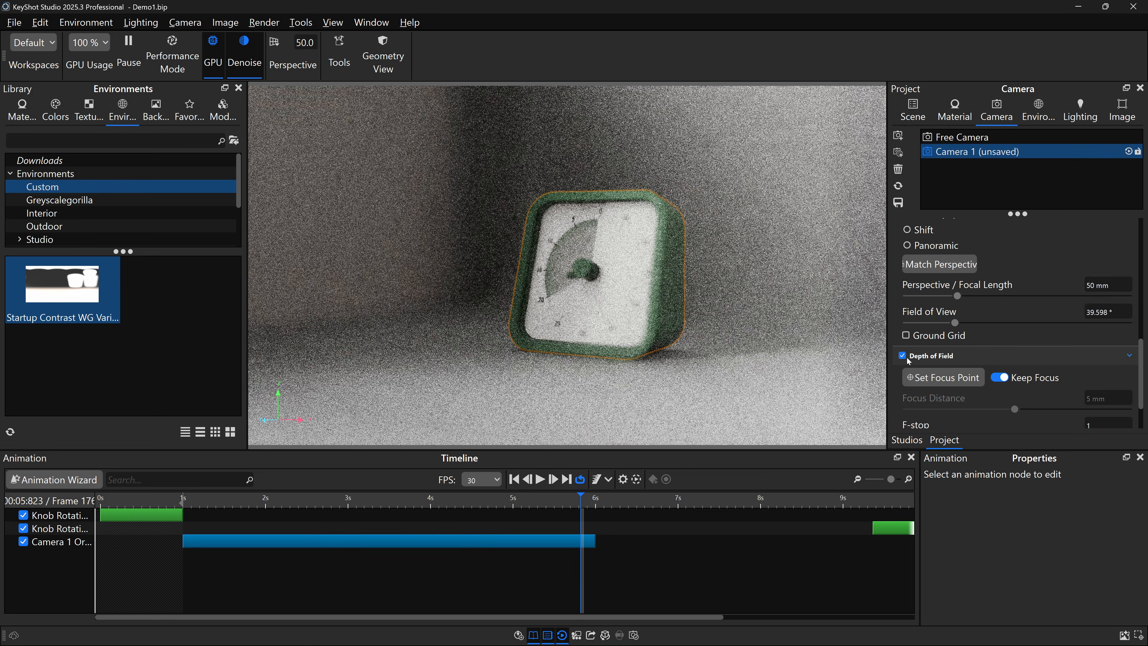
pyautogui.click(942, 378)
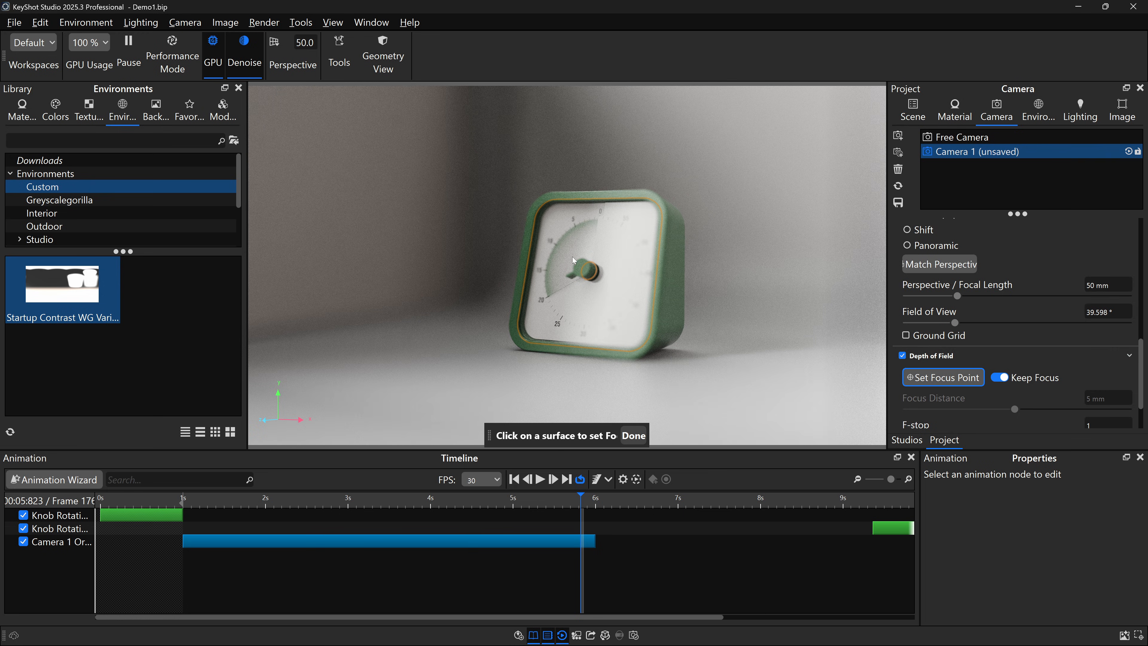
pyautogui.click(575, 236)
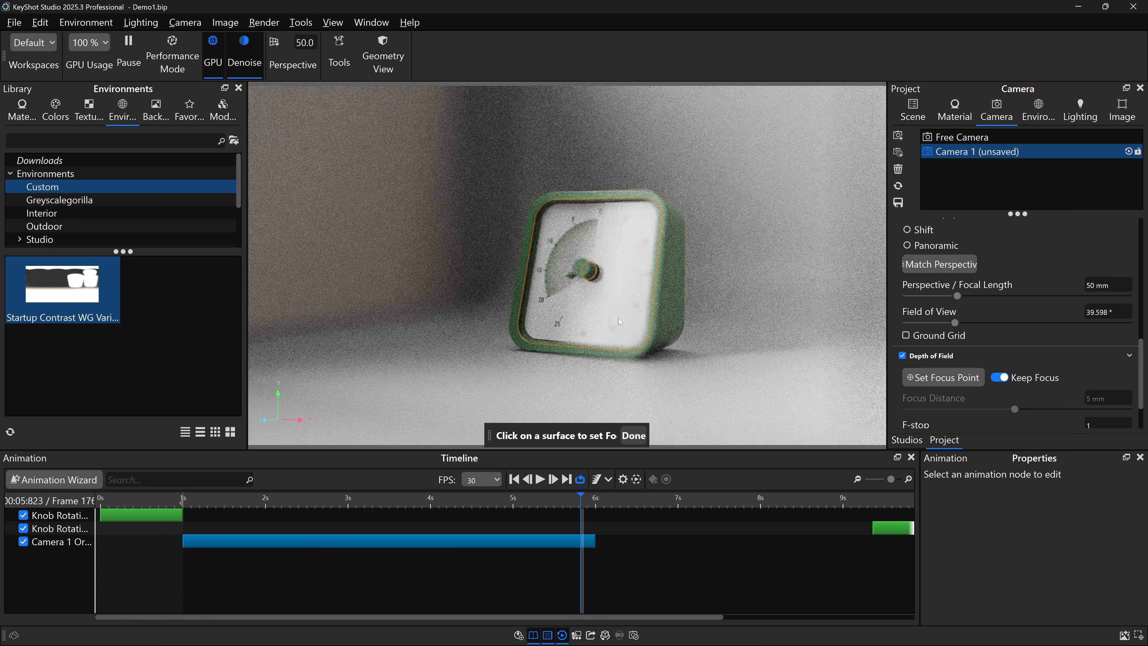
pyautogui.click(634, 435)
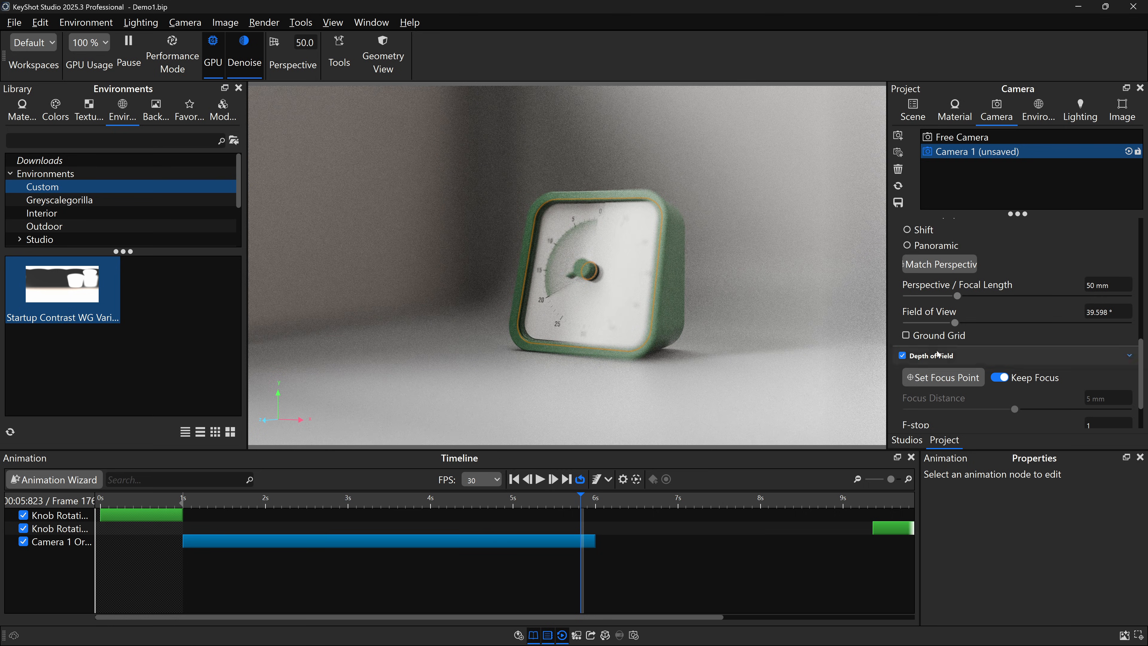
# - Set the camera's depth-of-field F-stop to 5
pyautogui.scroll(-1, 1023, 365)
pyautogui.click(1108, 389)
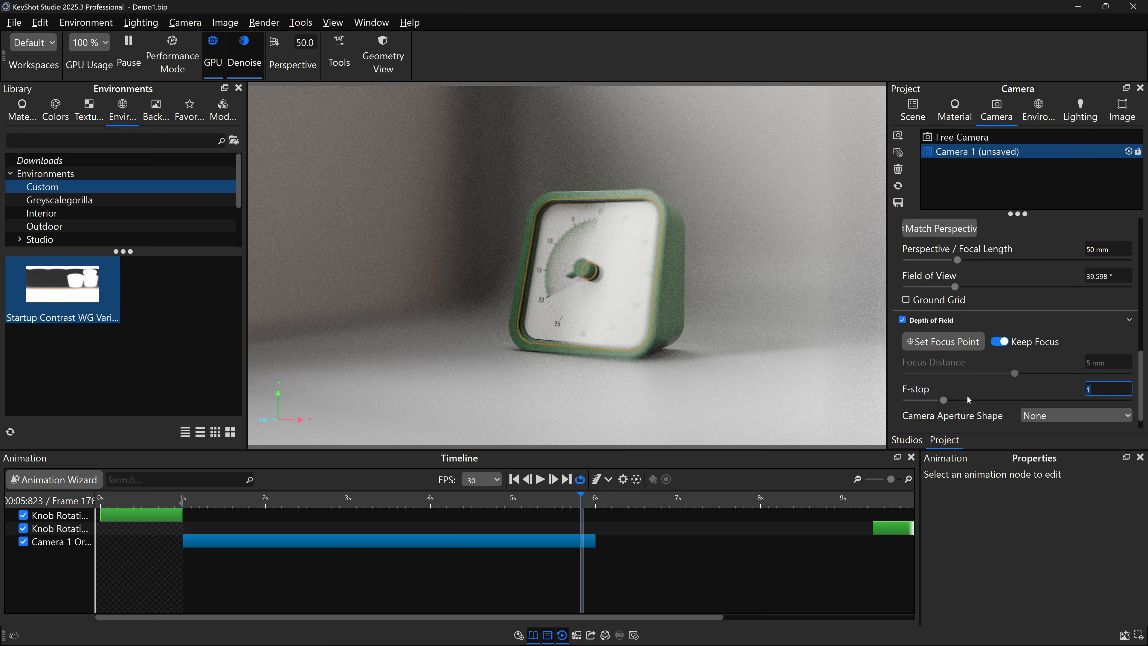
pyautogui.write('5')
pyautogui.press('Return')
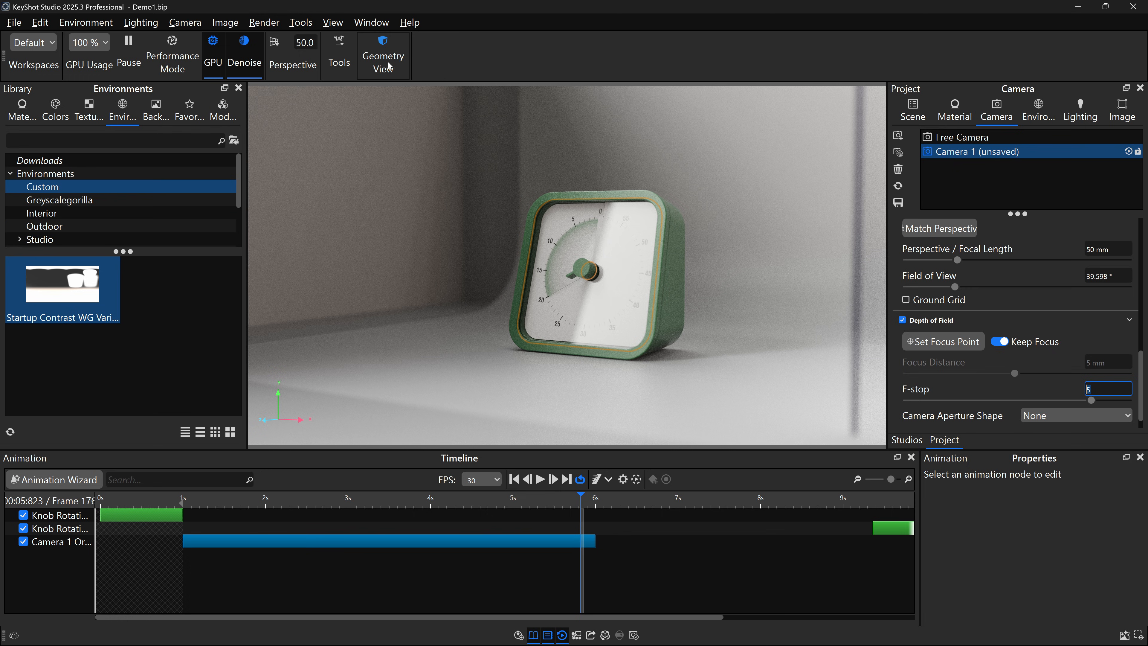
# - Show the Geometry View and examine the depth-of-field planes around the timer up close
pyautogui.click(393, 77)
pyautogui.moveTo(247, 263); pyautogui.dragTo(93, 172)
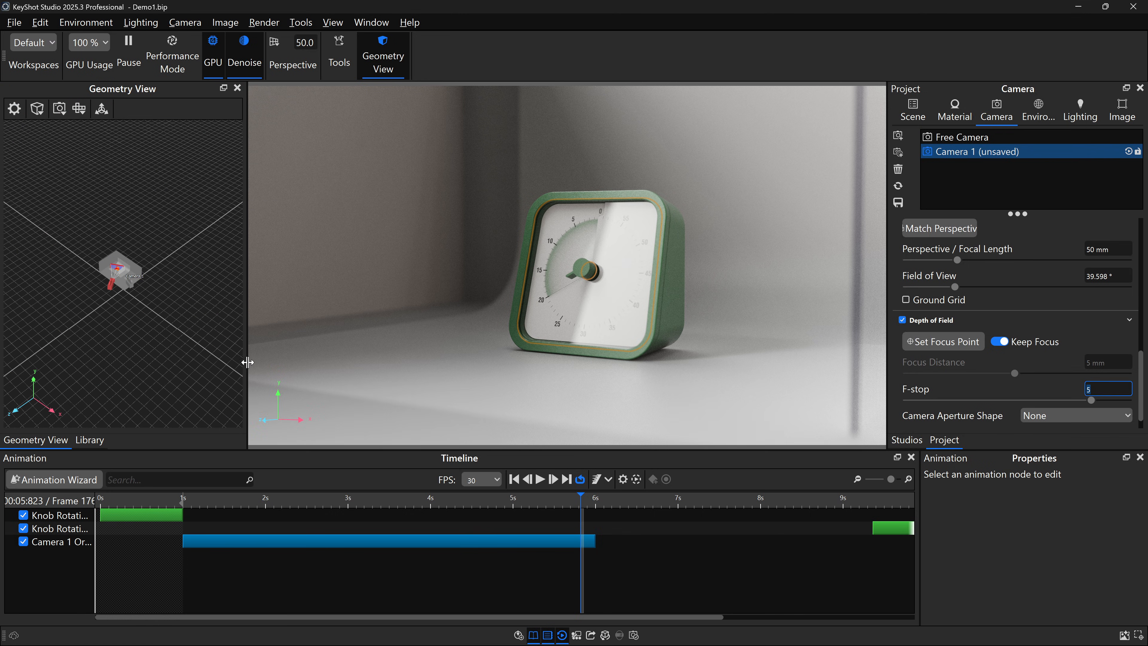
pyautogui.scroll(10, 125, 286)
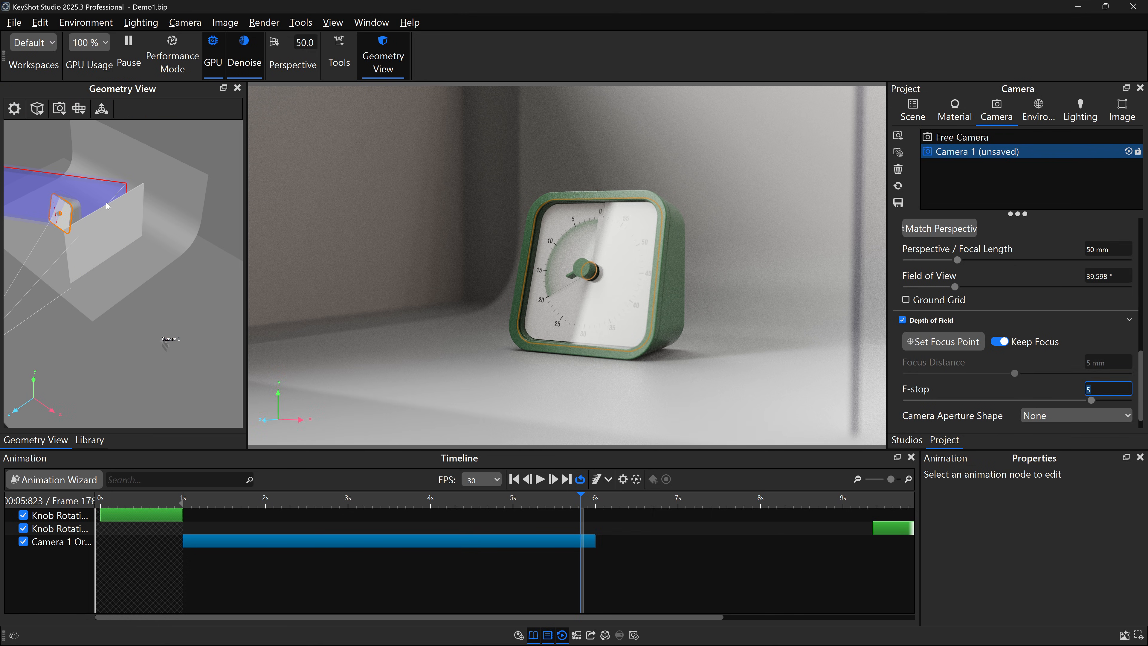
pyautogui.moveTo(164, 341); pyautogui.dragTo(50, 231)
pyautogui.moveTo(50, 232); pyautogui.dragTo(69, 284, button='middle')
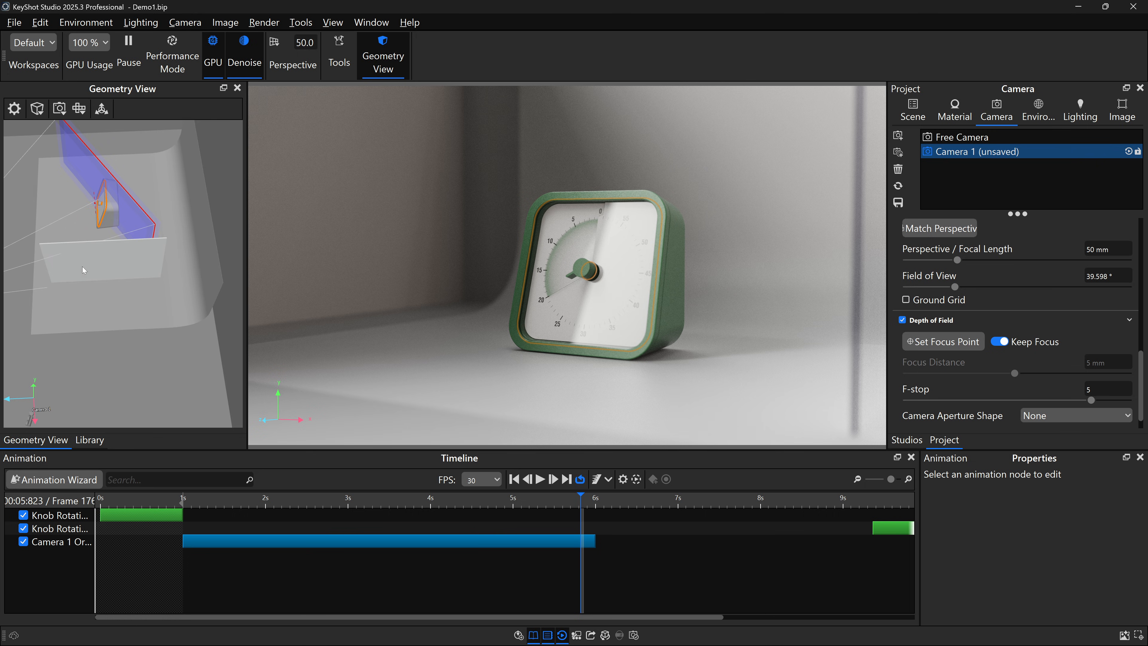
pyautogui.moveTo(136, 208)
pyautogui.mouseDown()
pyautogui.moveTo(99, 237)
pyautogui.moveTo(125, 209)
pyautogui.mouseUp()
# - Try an F-stop of 20, and reduce it to about 9.8
pyautogui.click(1105, 389)
pyautogui.write('20')
pyautogui.press('Return')
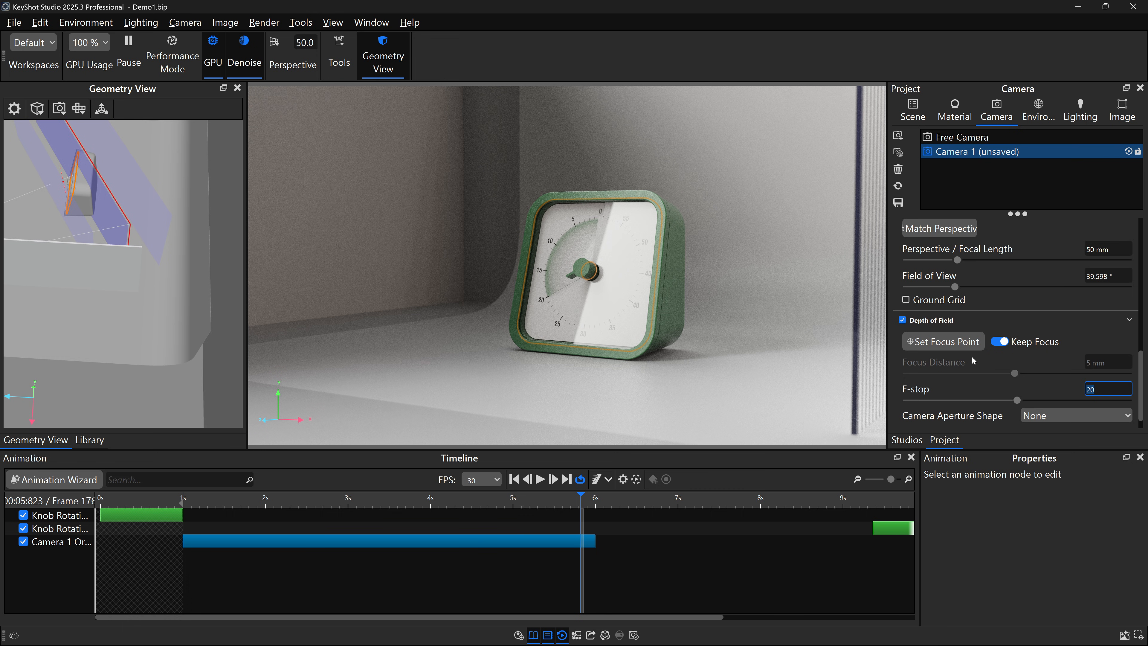
pyautogui.moveTo(1021, 401); pyautogui.dragTo(962, 400)
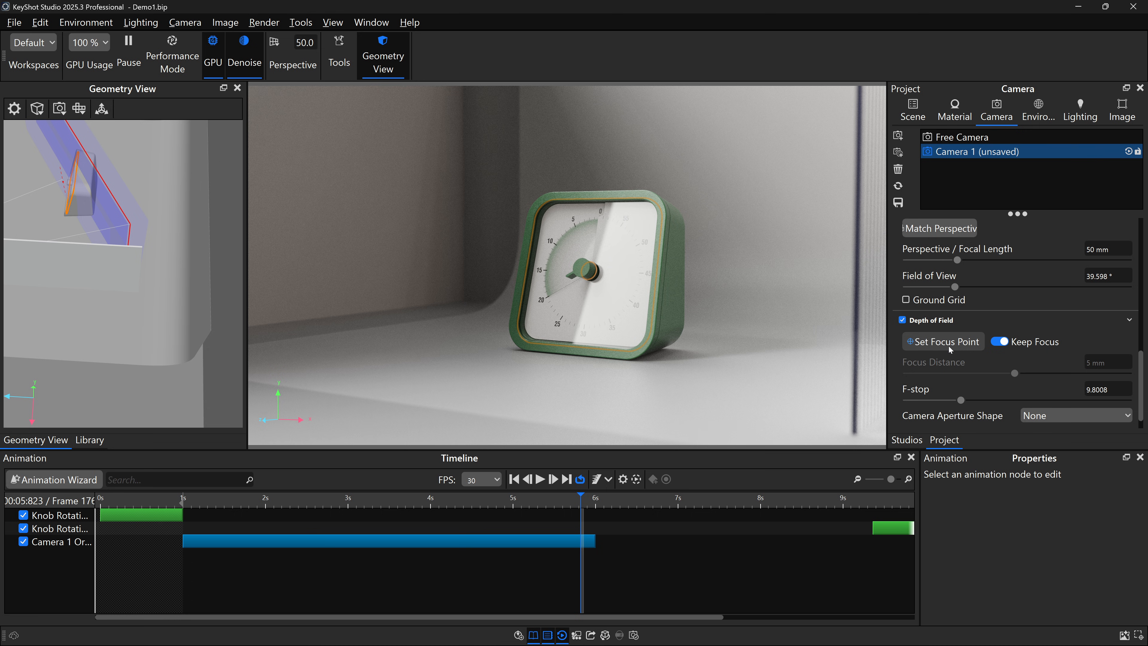
# - Set the F-stop to 9 and turn off Keep Focus for Camera 1
pyautogui.doubleClick(1103, 390)
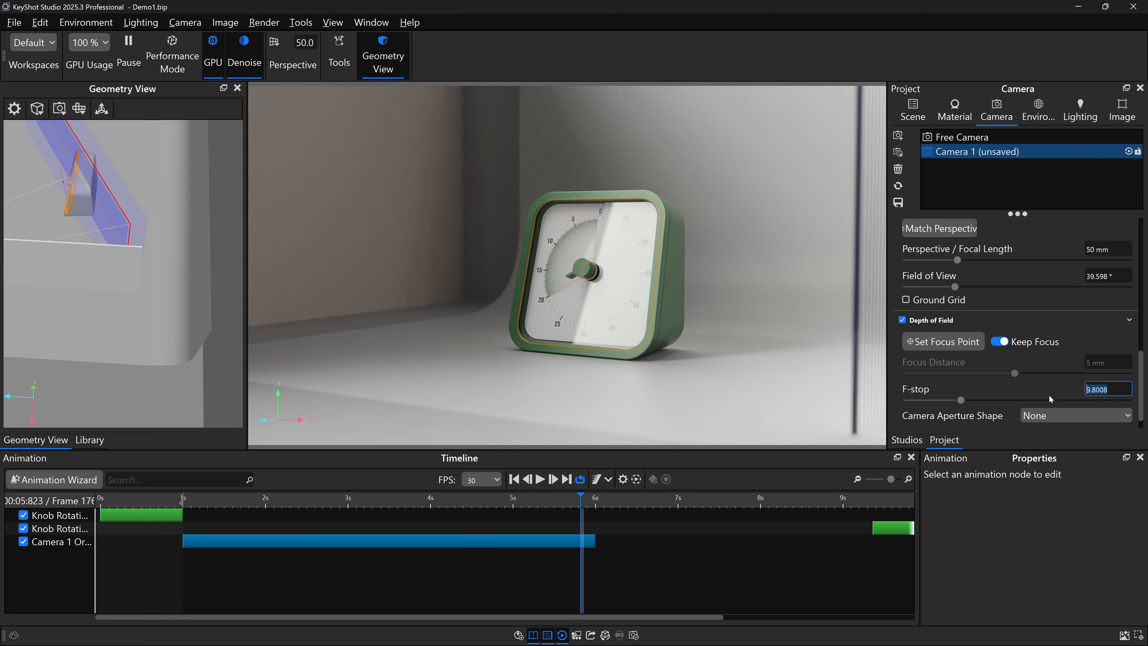
pyautogui.write('9')
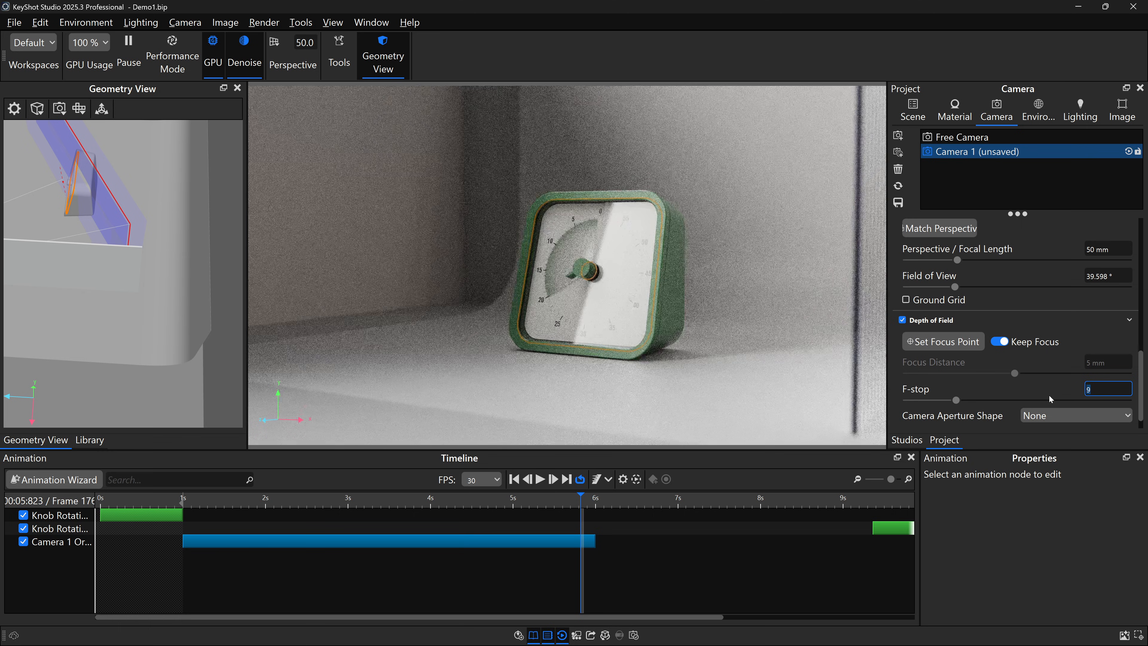
pyautogui.click(999, 342)
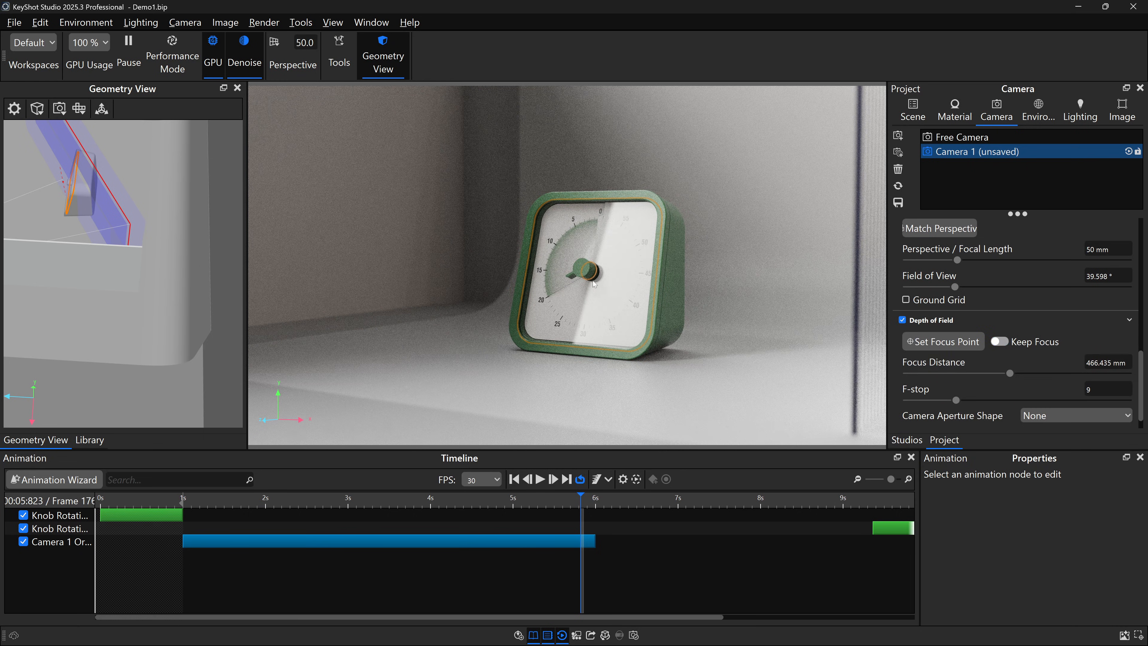
# - With the timeline at 1 s, save Camera 1 and add a DOF animation to it
pyautogui.moveTo(581, 502); pyautogui.dragTo(183, 513)
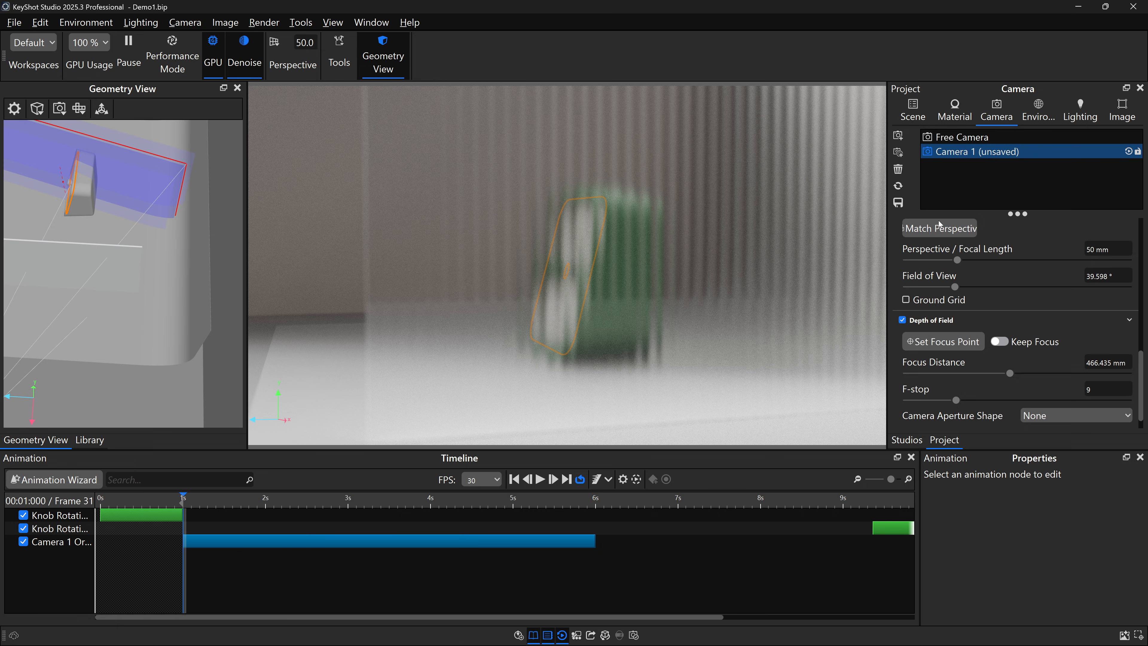
pyautogui.click(899, 202)
pyautogui.rightClick(947, 153)
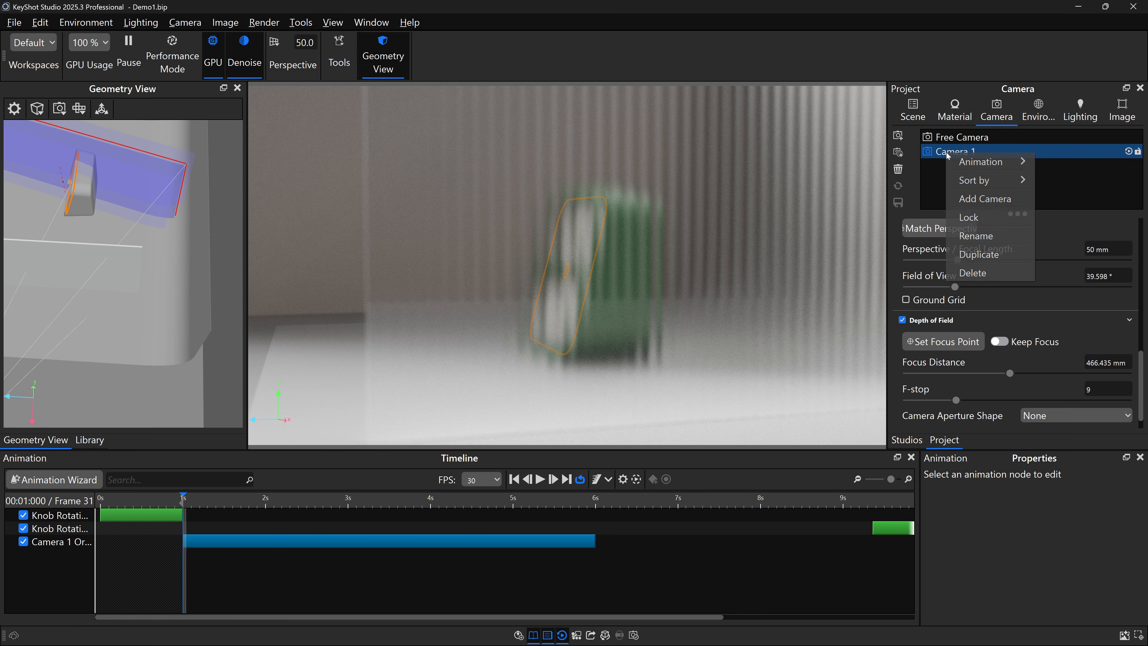
pyautogui.moveTo(966, 162)
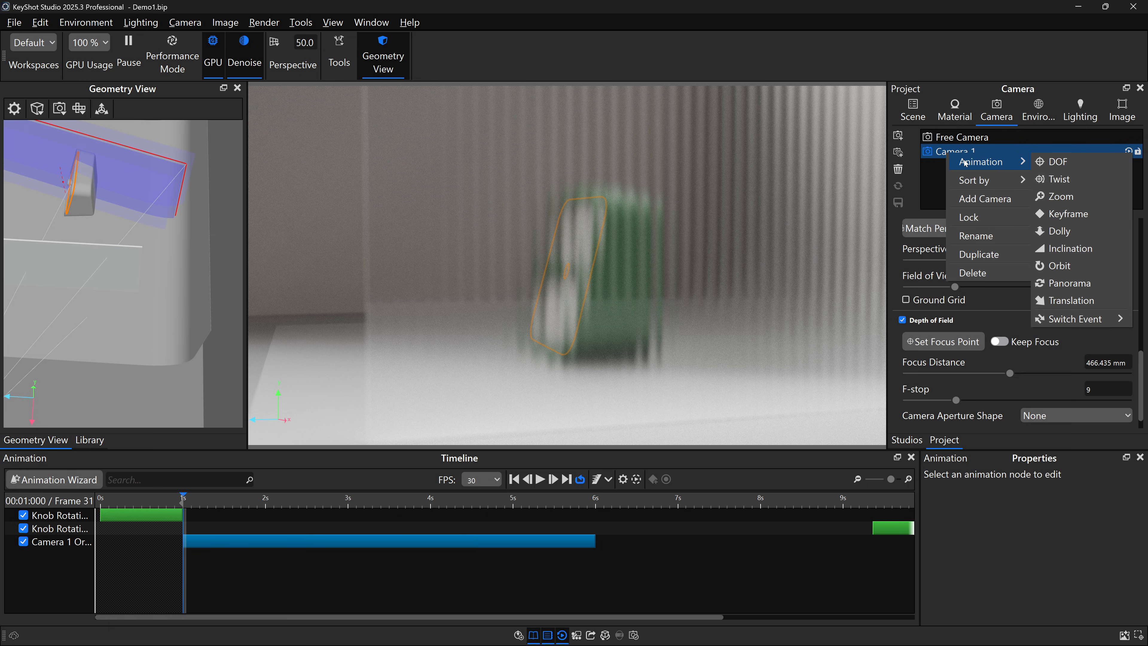
pyautogui.click(1046, 167)
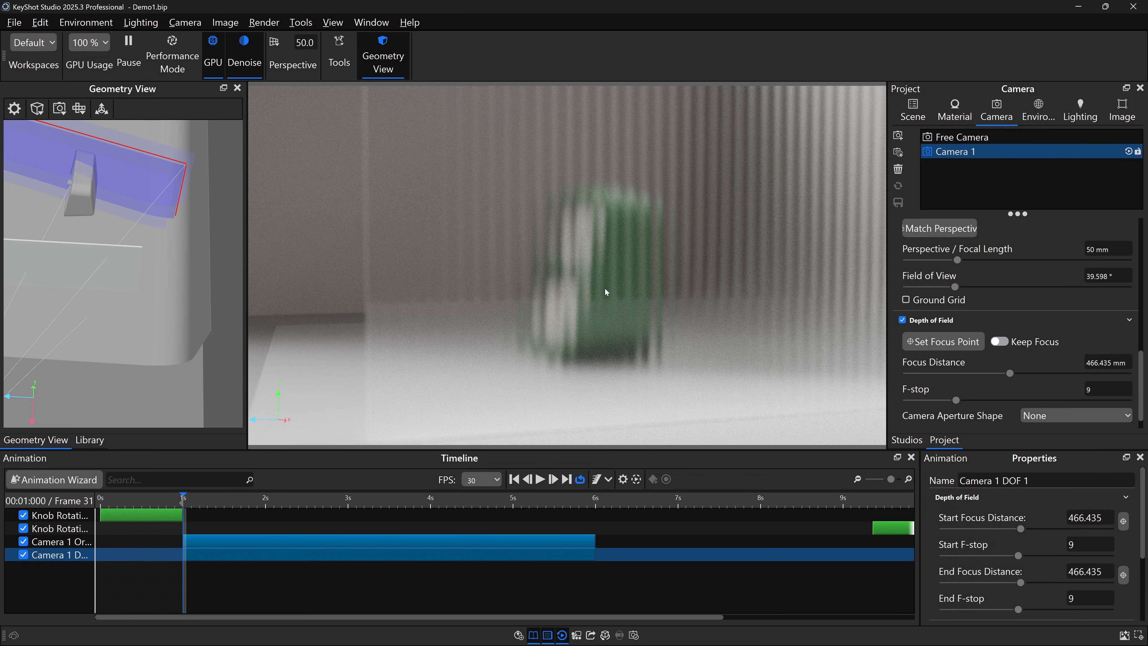
# - Set the DOF animation's start focus distance by picking the ribbed glass panel in front of the timer
pyautogui.click(1124, 521)
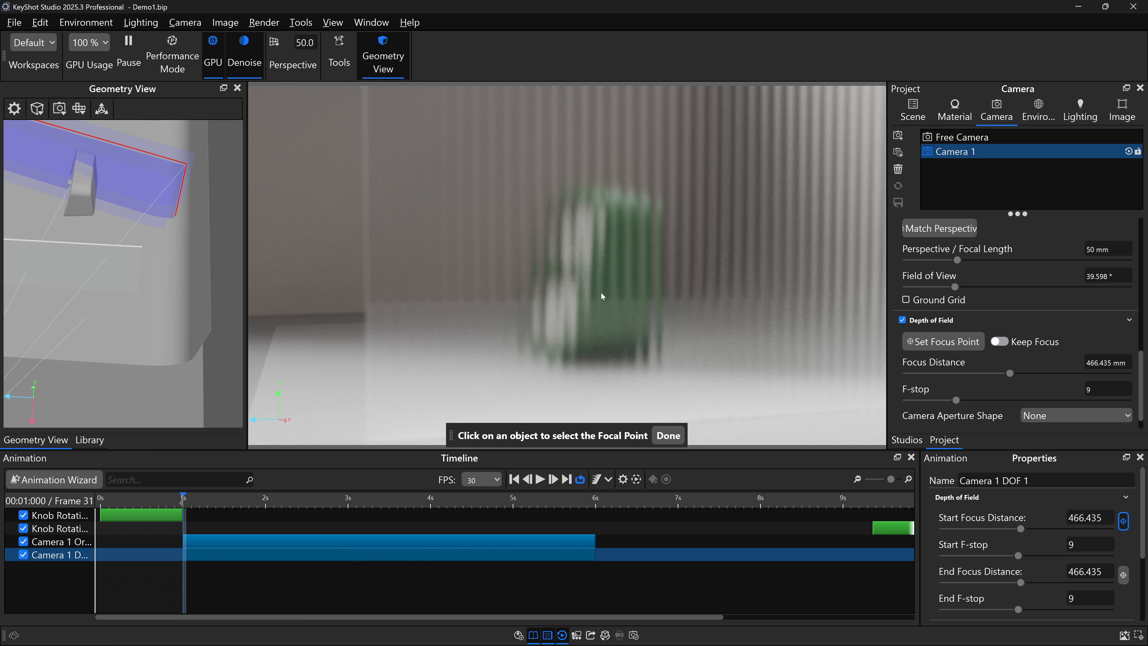
pyautogui.click(543, 258)
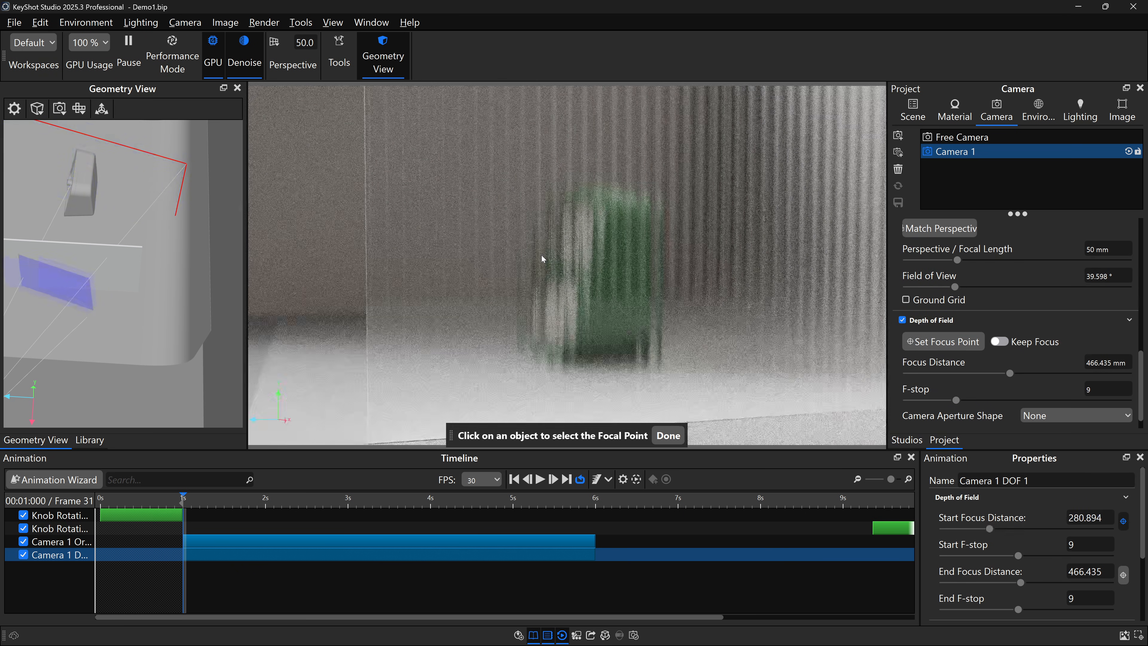
pyautogui.click(668, 435)
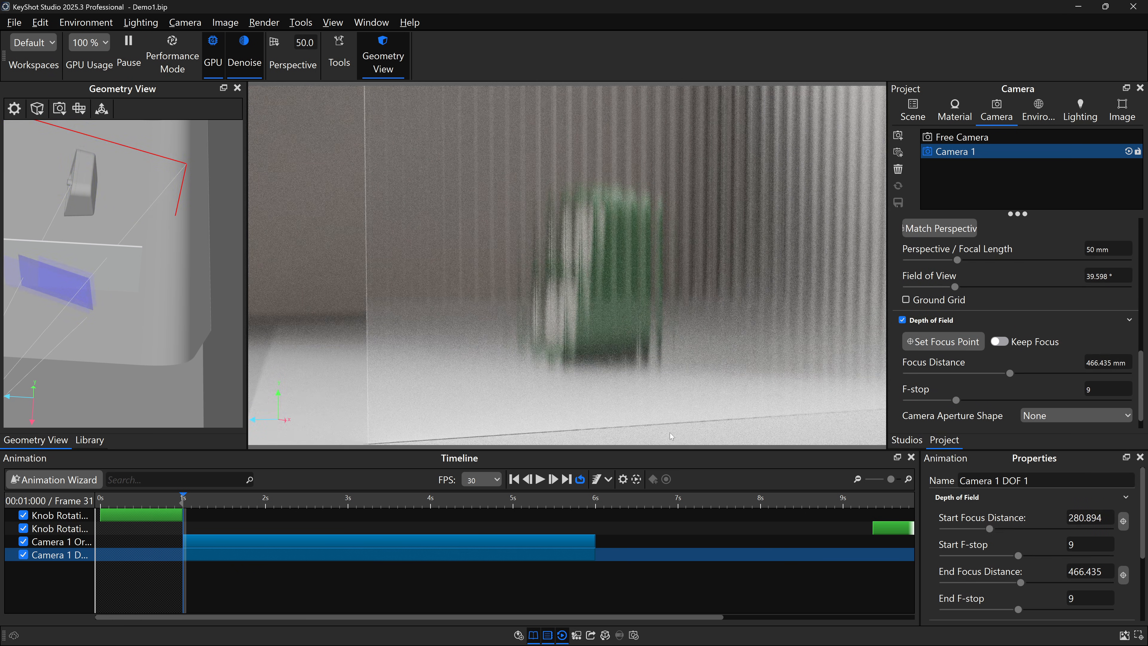
# - Set the DOF animation's start F-stop to 20 and review the focus shift up to its end near 6 s
pyautogui.moveTo(1084, 546); pyautogui.dragTo(1023, 573)
pyautogui.moveTo(92, 271); pyautogui.dragTo(124, 282)
pyautogui.write('20')
pyautogui.press('Return')
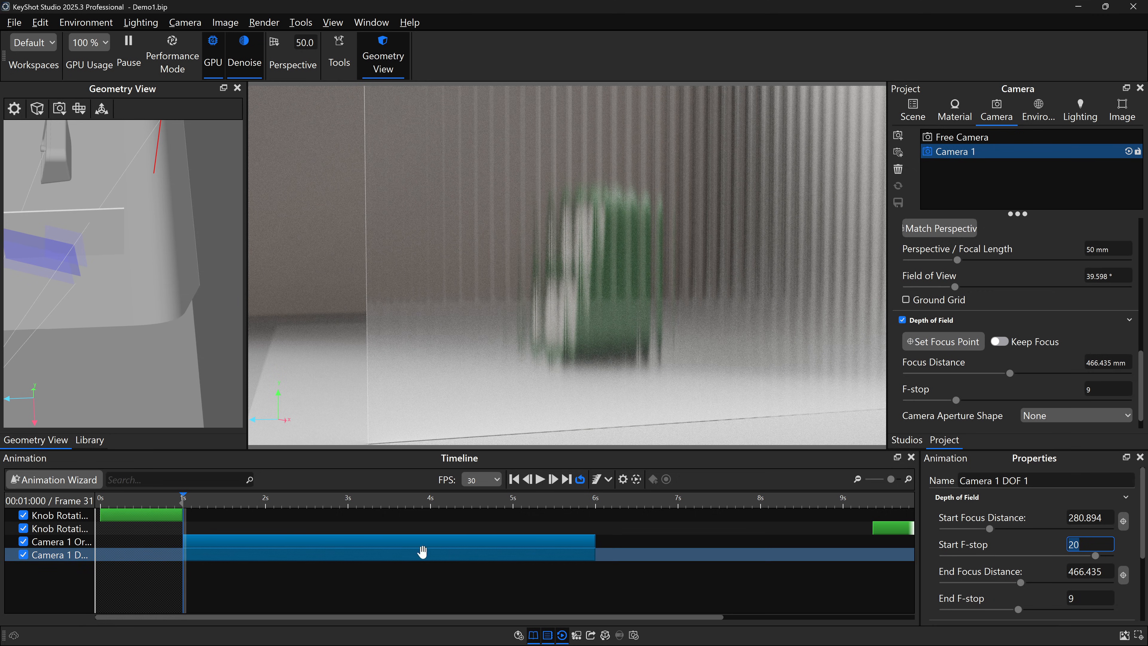
pyautogui.moveTo(312, 501); pyautogui.dragTo(593, 513)
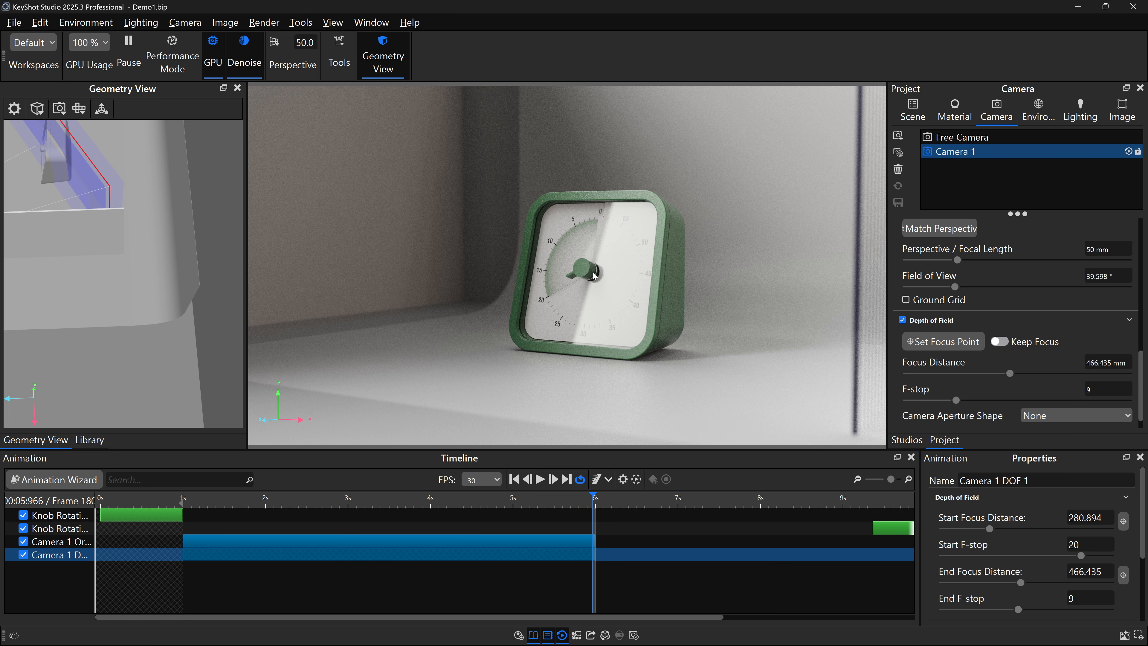
pyautogui.moveTo(590, 502)
pyautogui.mouseDown()
pyautogui.moveTo(185, 509)
pyautogui.moveTo(588, 504)
pyautogui.mouseUp()
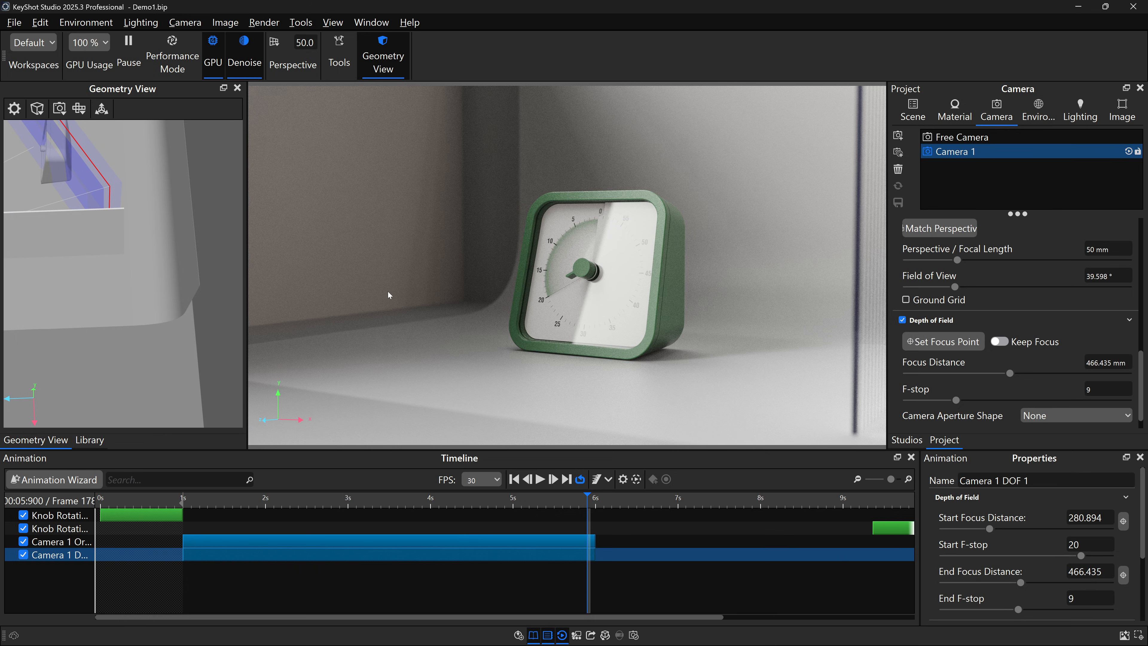
# - Show the render statistics overlay and limit rendering to a 558 × 434 px region over the timer's left edge
pyautogui.press('h')
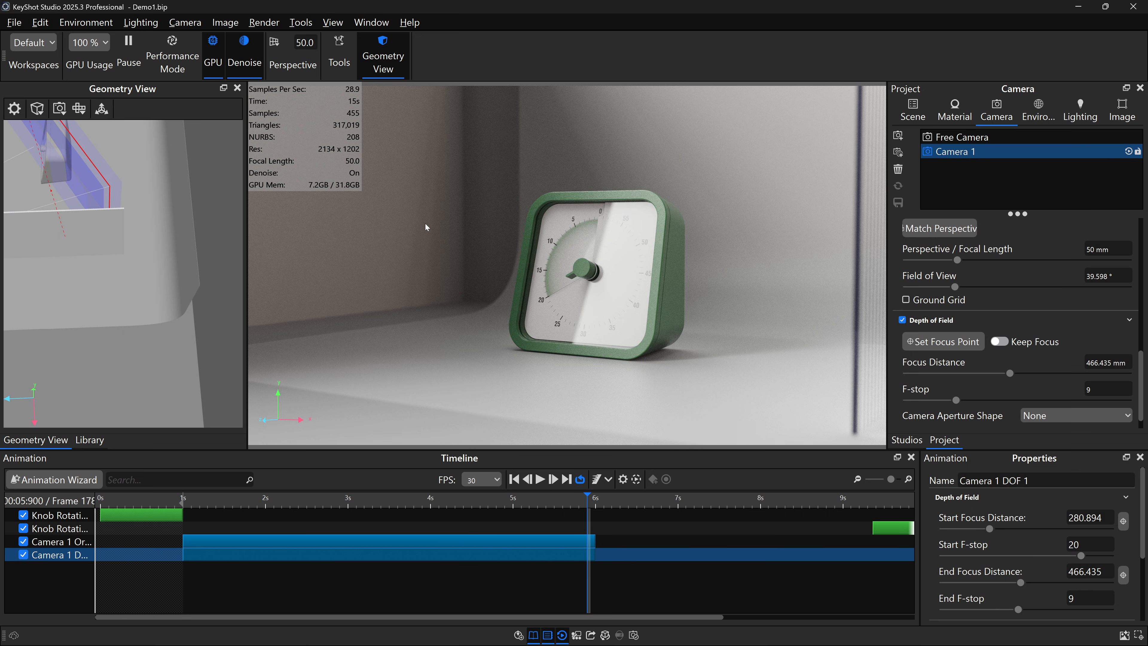
pyautogui.hotkey('shift', 'r')
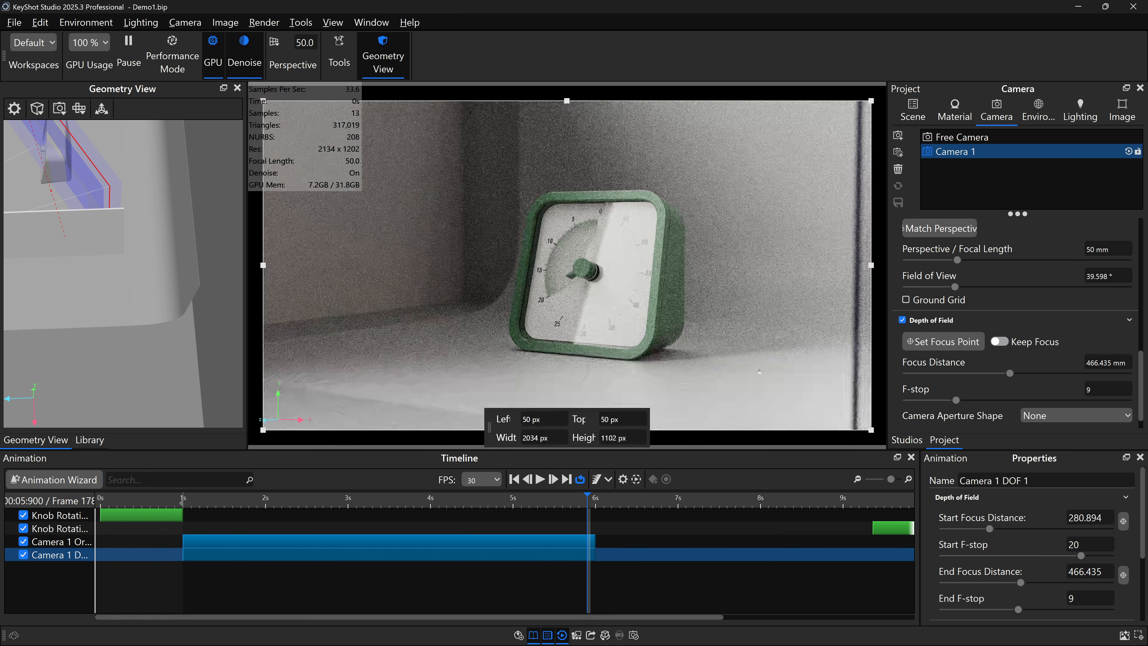
pyautogui.moveTo(871, 430); pyautogui.dragTo(427, 227)
pyautogui.moveTo(330, 156); pyautogui.dragTo(451, 262)
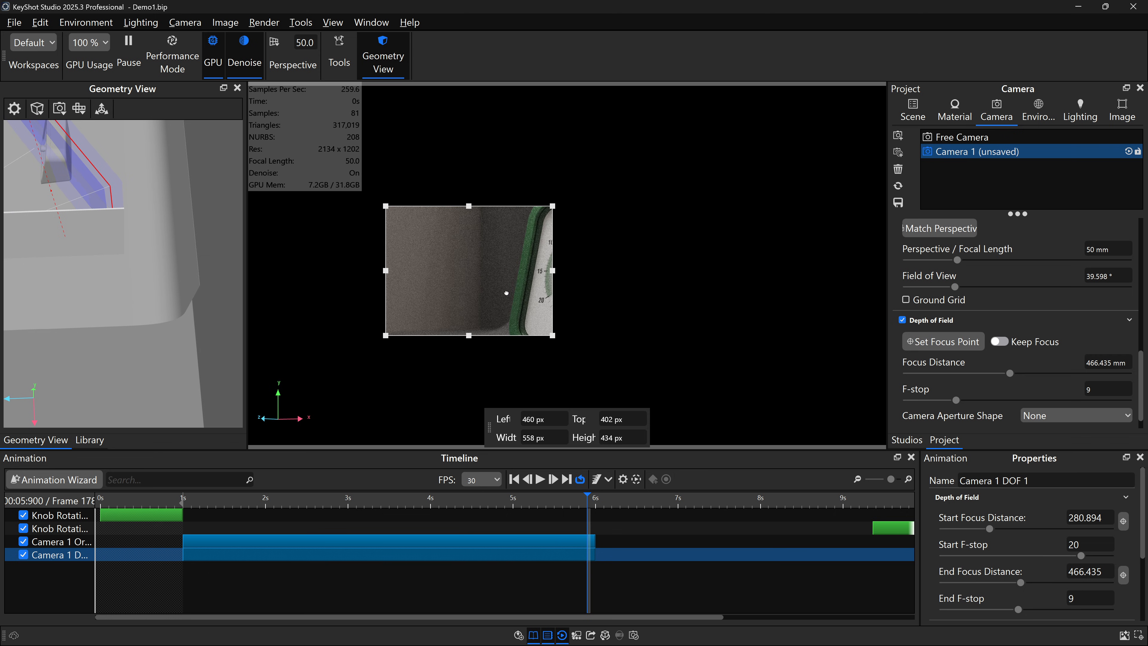
pyautogui.moveTo(502, 291); pyautogui.dragTo(536, 320)
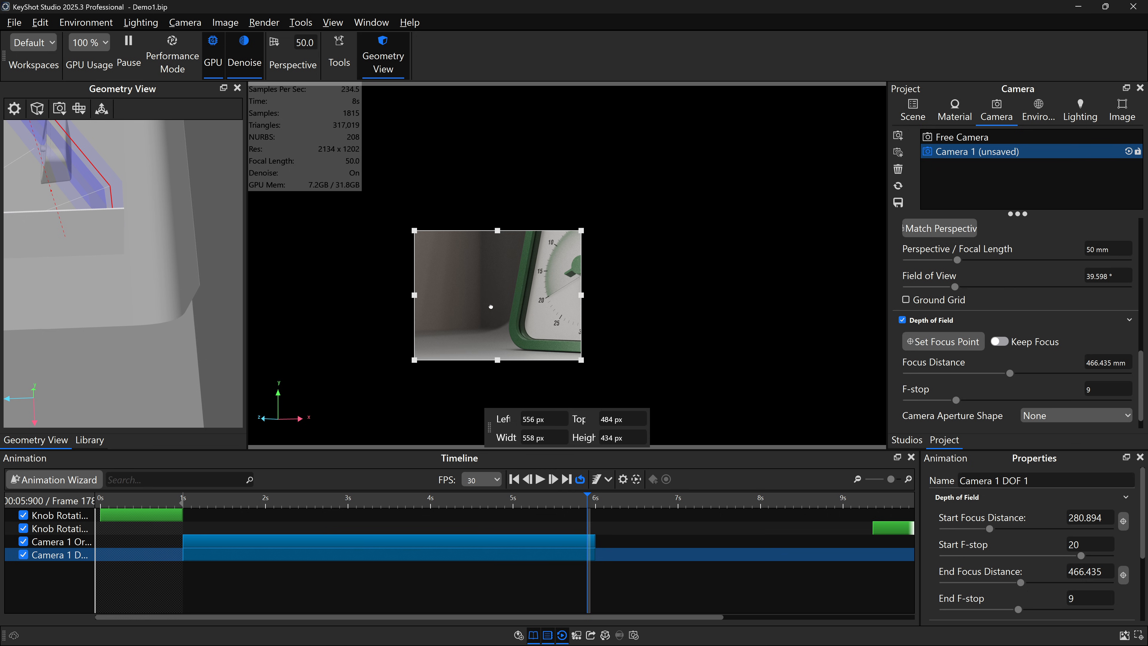
# - Turn off region rendering and return to Camera 1's saved view with the timeline at 5 s
pyautogui.moveTo(455, 277); pyautogui.dragTo(449, 266)
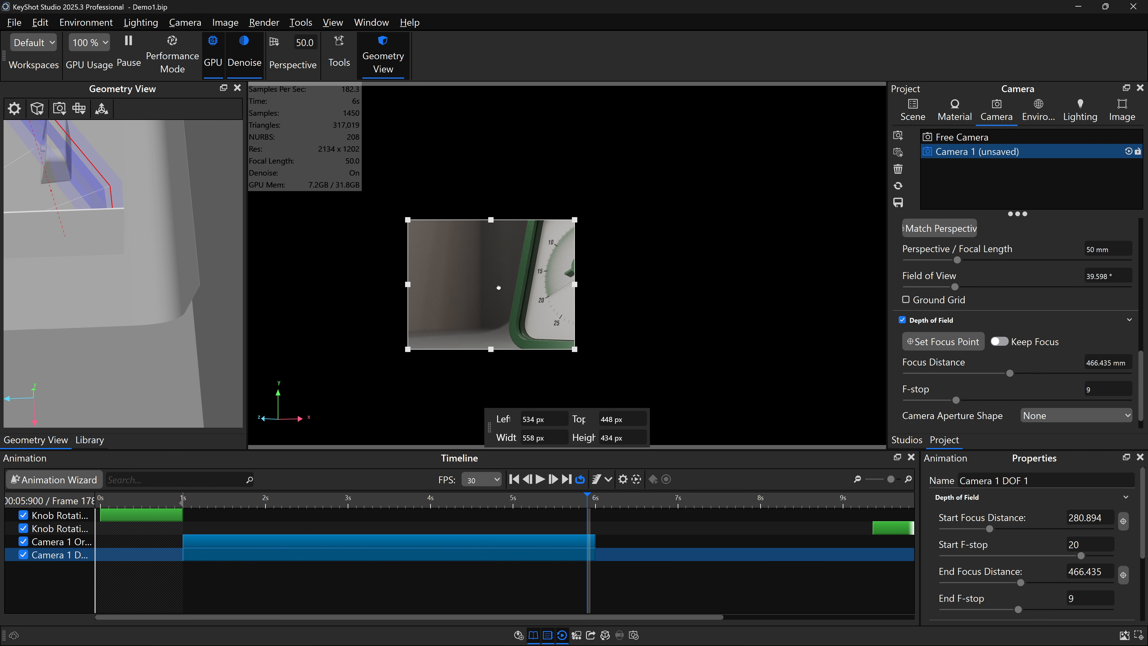
pyautogui.hotkey('shift', 'r')
pyautogui.moveTo(520, 499); pyautogui.dragTo(513, 499)
pyautogui.click(961, 142)
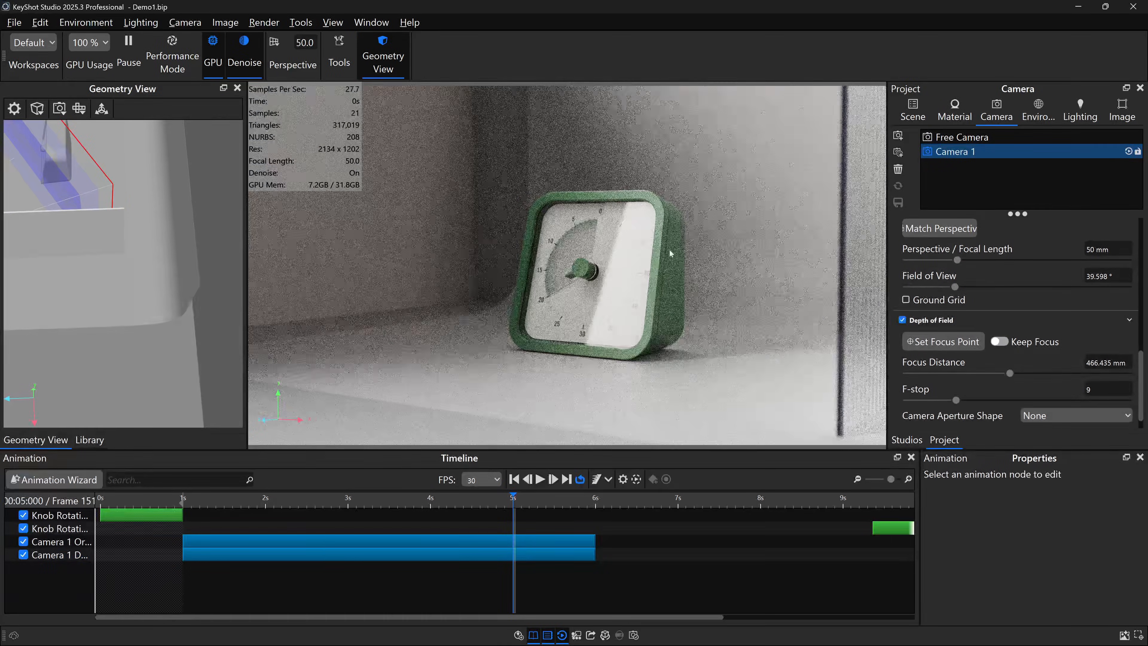
# - Open the render settings for animation output and choose the 3840 x 2163 resolution preset
pyautogui.click(635, 636)
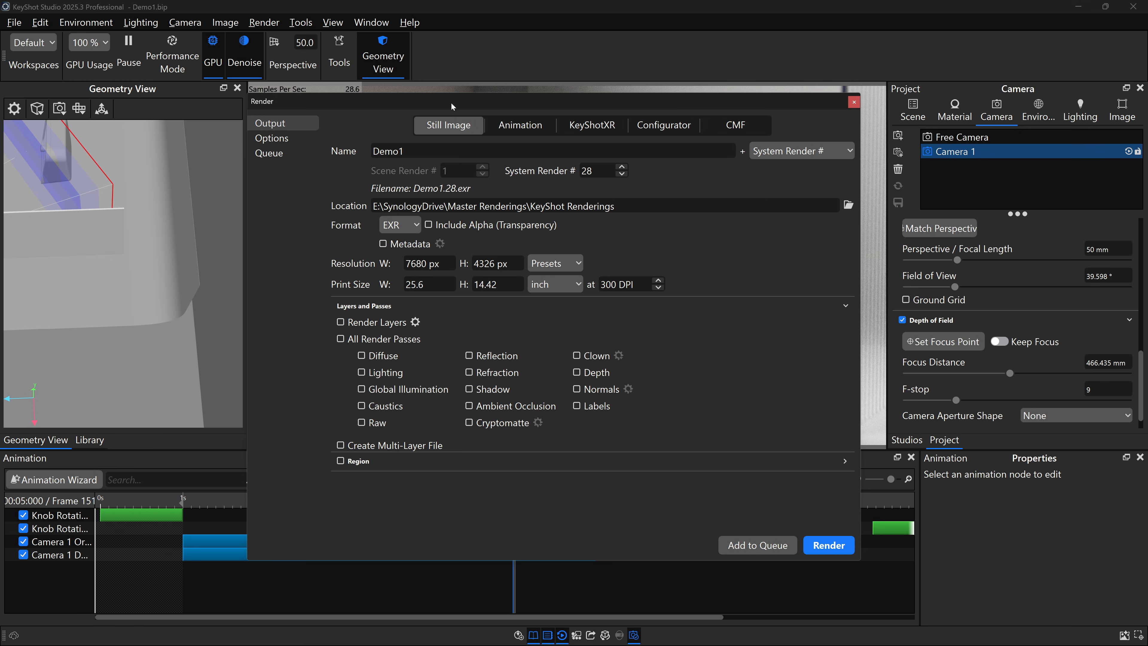
pyautogui.click(532, 131)
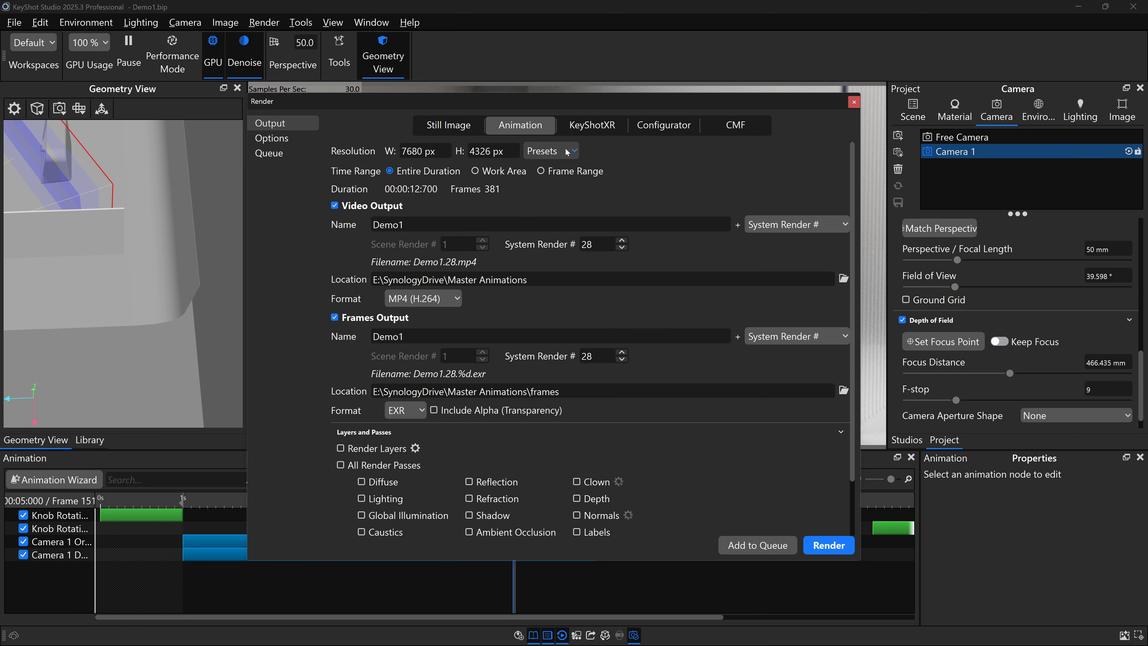
pyautogui.click(551, 151)
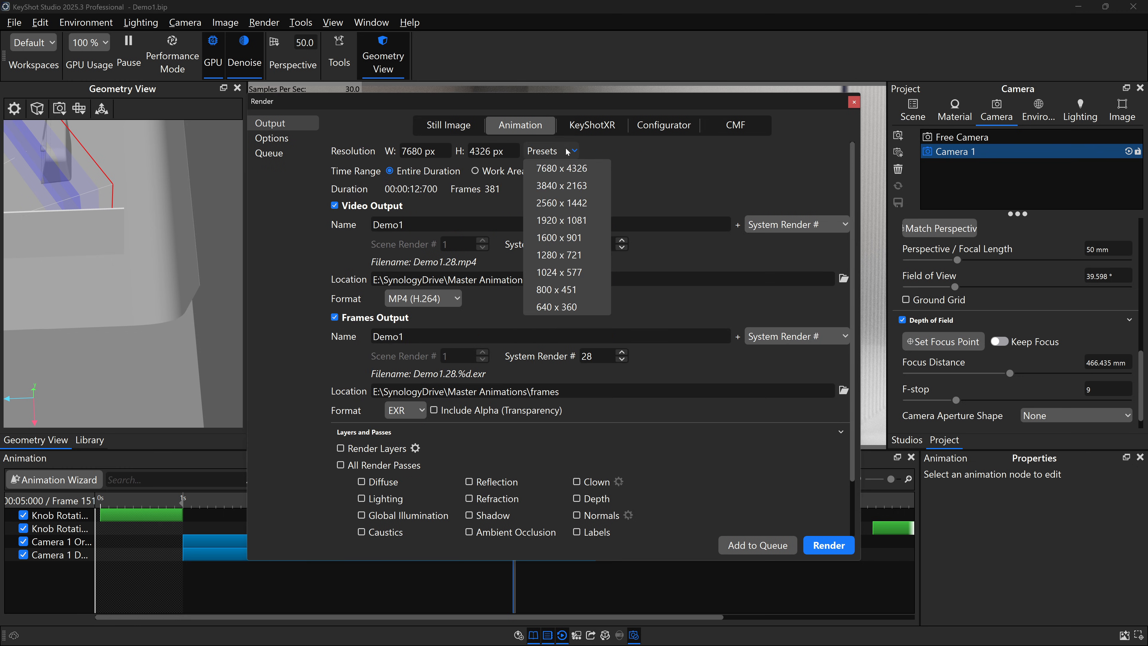
pyautogui.click(565, 186)
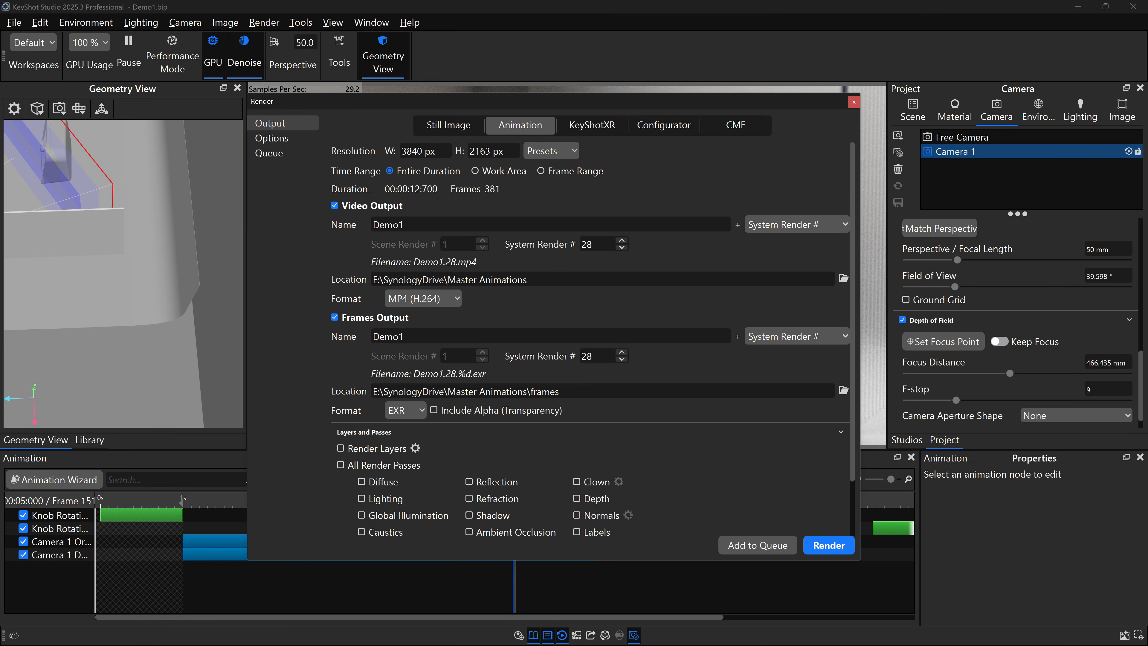
pyautogui.click(548, 151)
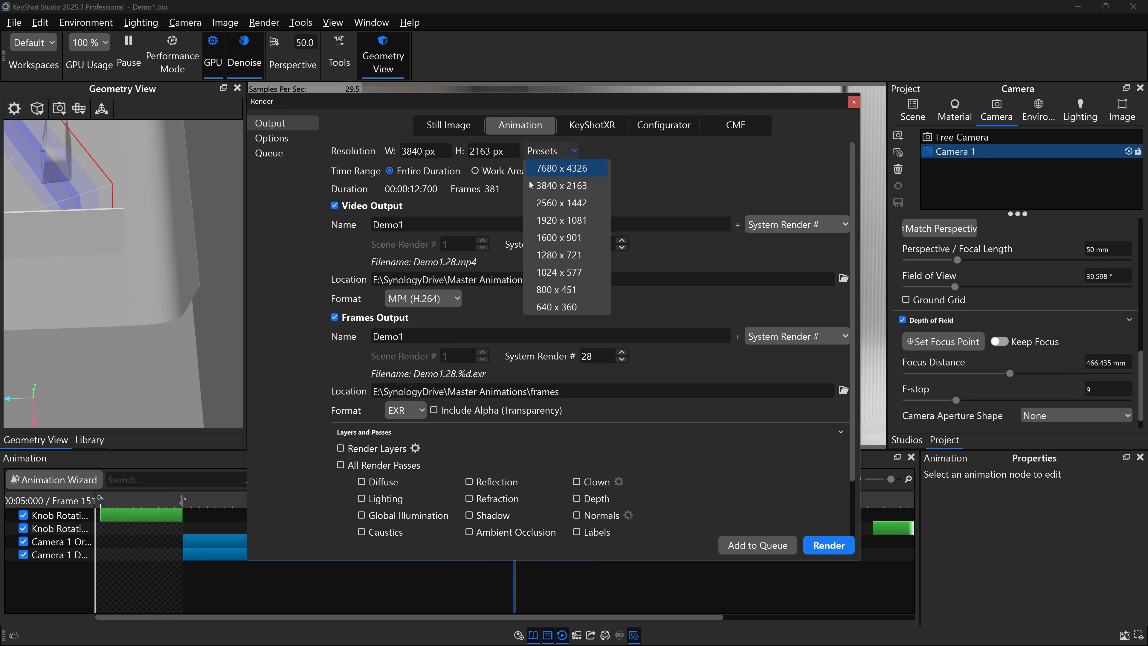
pyautogui.click(853, 105)
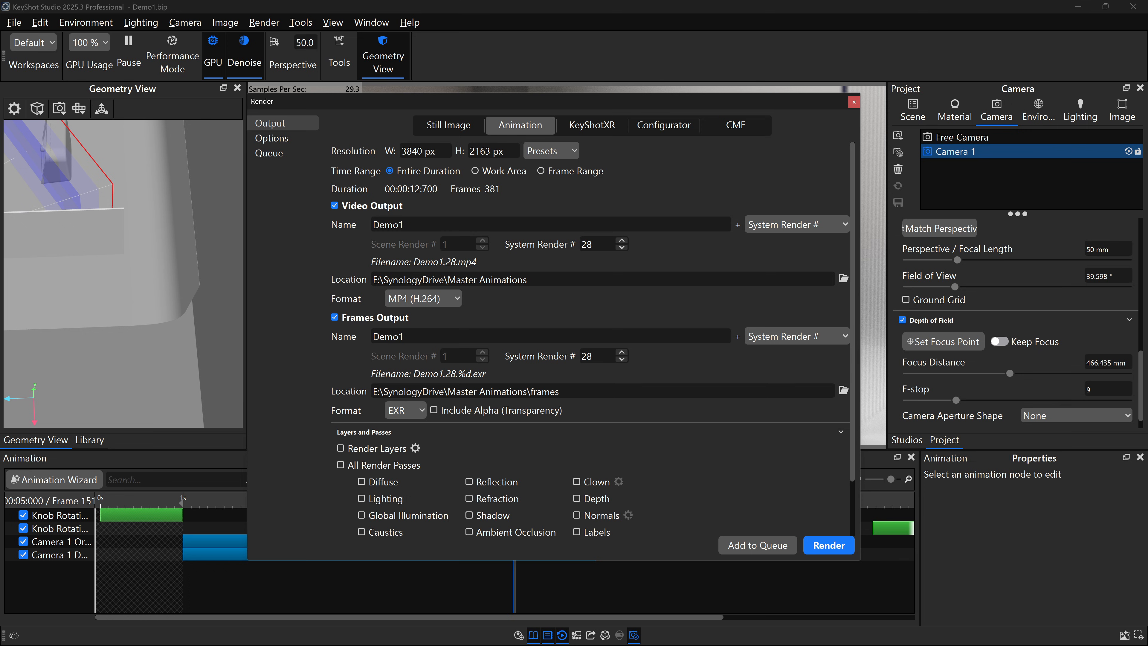
# - Set the image aspect ratio to landscape 16:9 and choose the 3840 x 2160 render resolution preset
pyautogui.click(225, 22)
pyautogui.moveTo(271, 40)
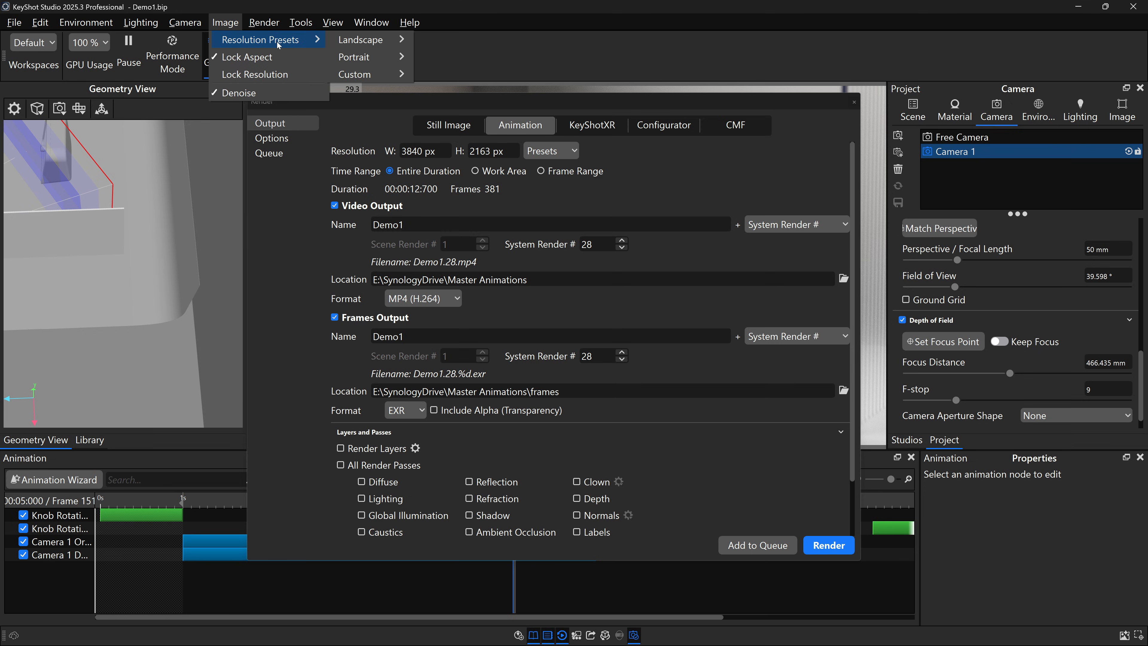
pyautogui.moveTo(367, 42)
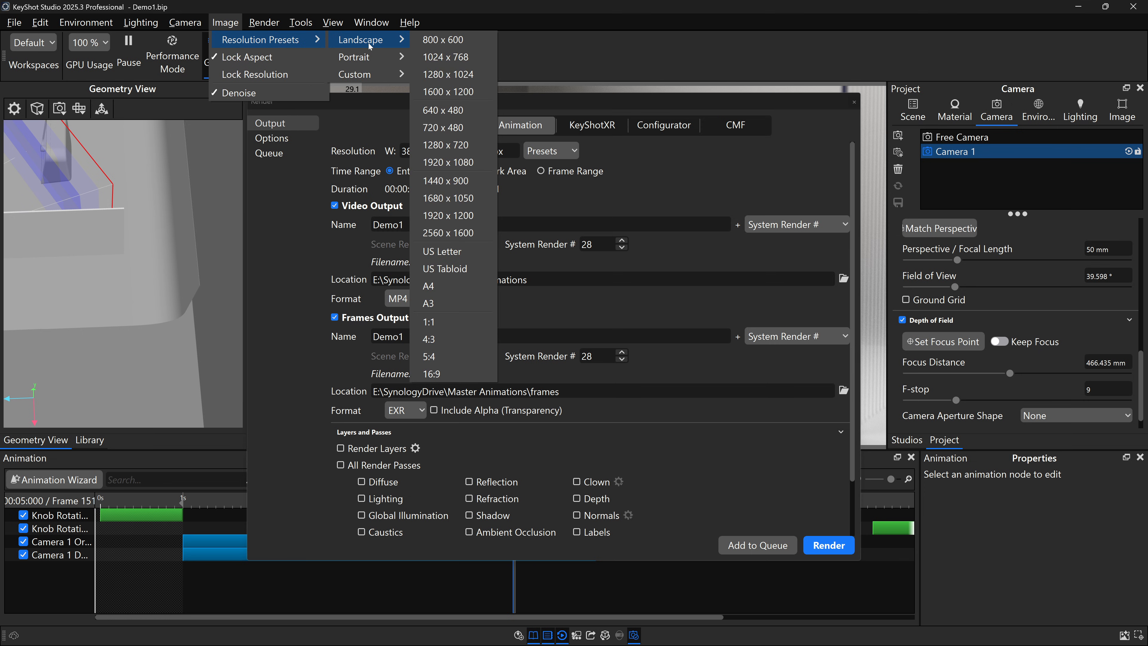
pyautogui.click(432, 374)
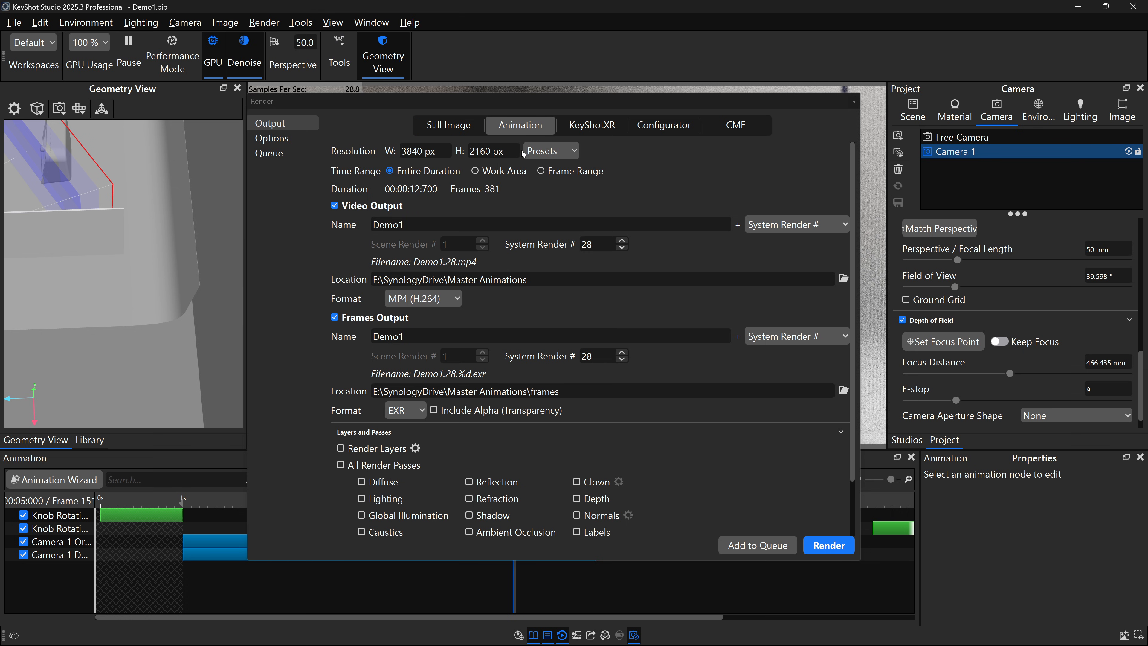
pyautogui.click(552, 151)
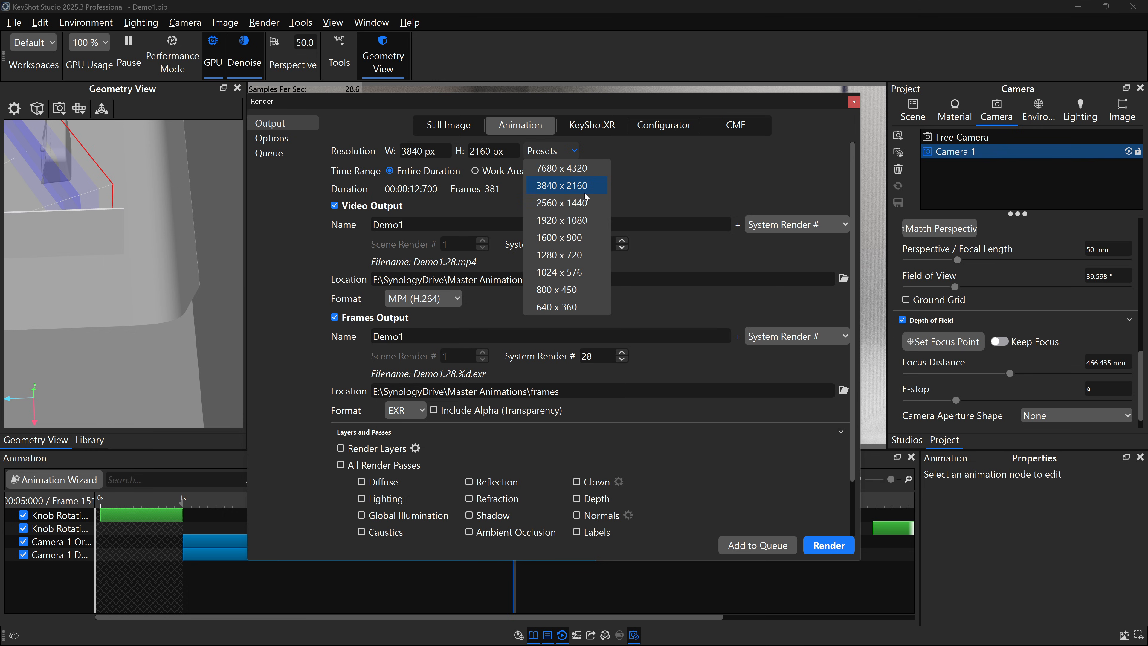
pyautogui.click(562, 185)
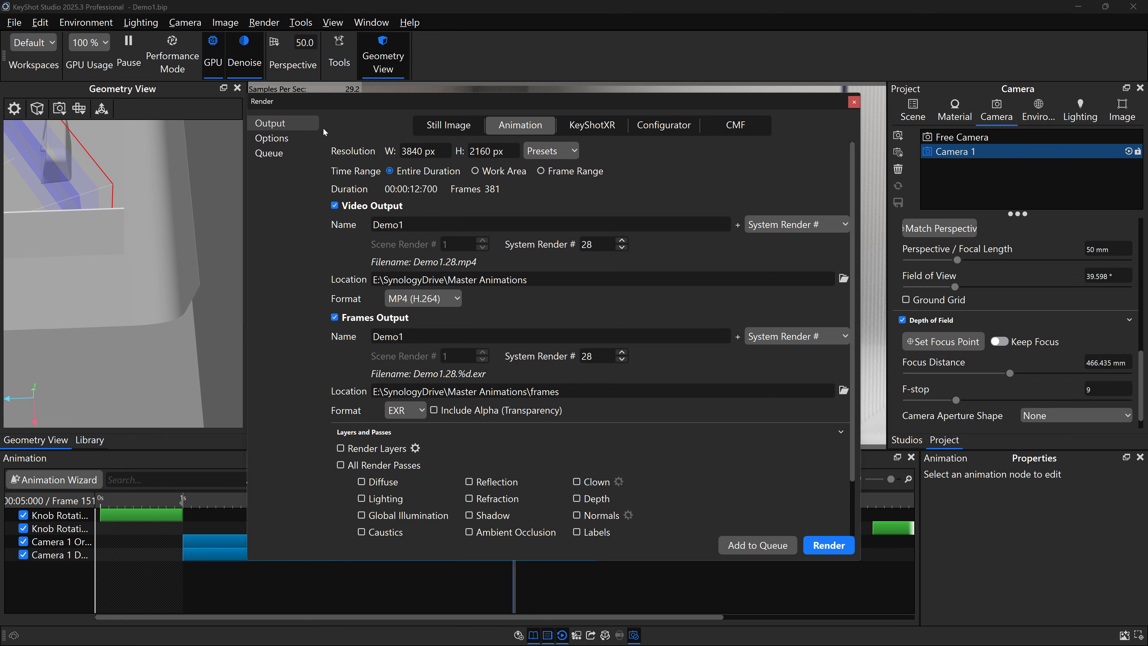
# - Set the render quality to 1000 samples per frame
pyautogui.click(272, 143)
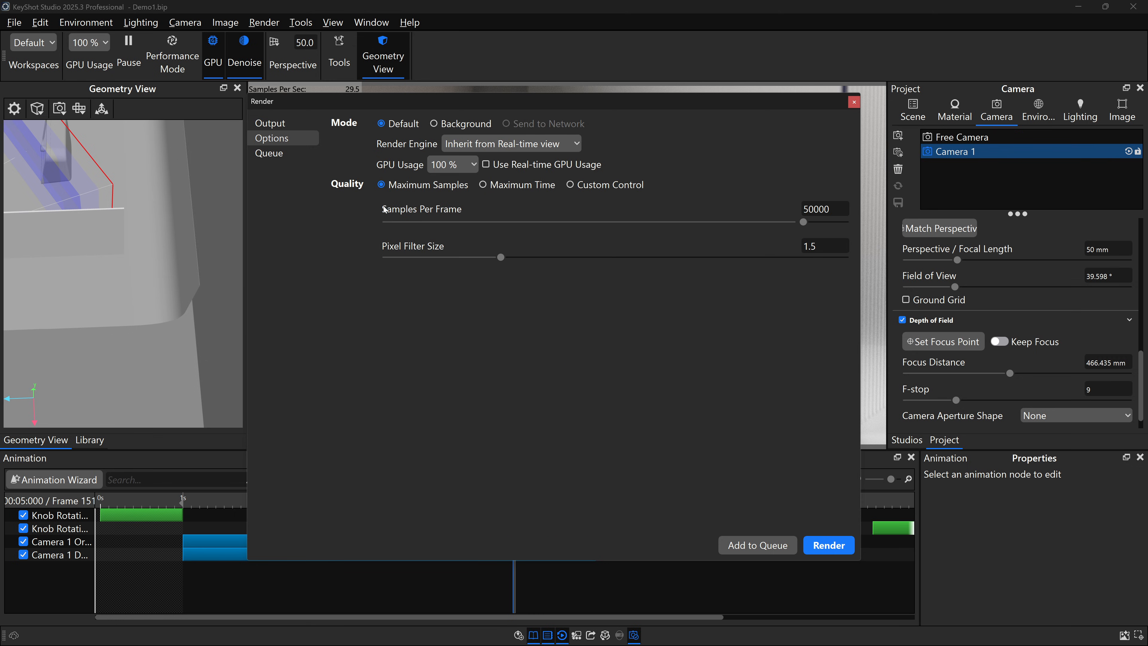
pyautogui.doubleClick(818, 209)
pyautogui.write('1000')
pyautogui.press('Return')
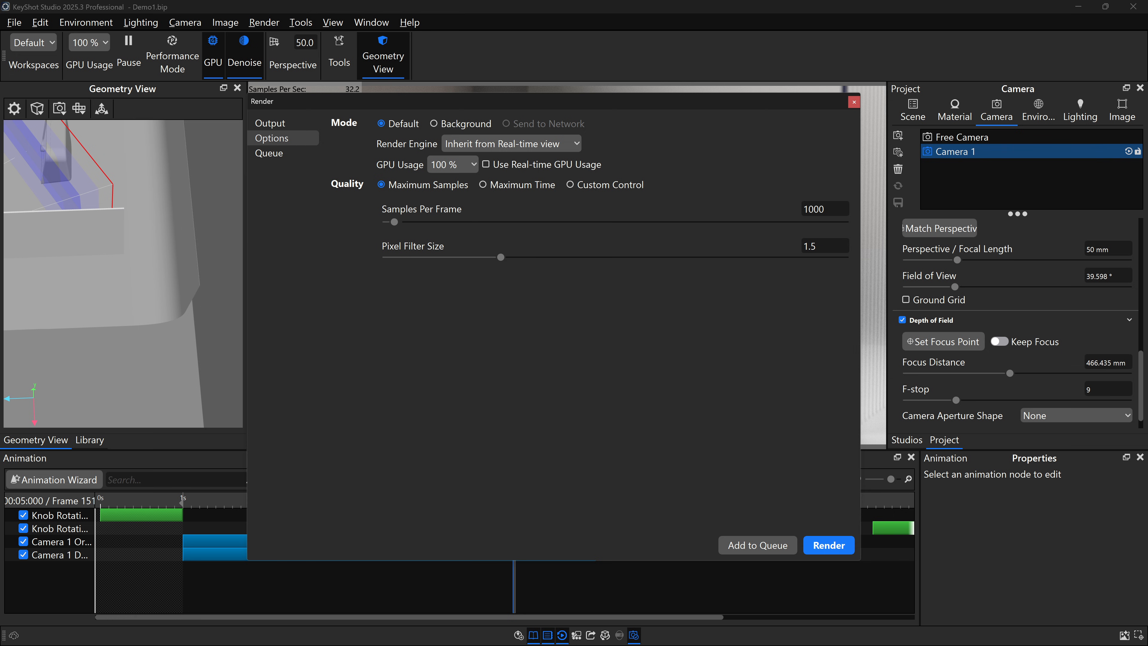
# - Keep frames output enabled alongside the video output and set the frame format to PNG
pyautogui.click(271, 123)
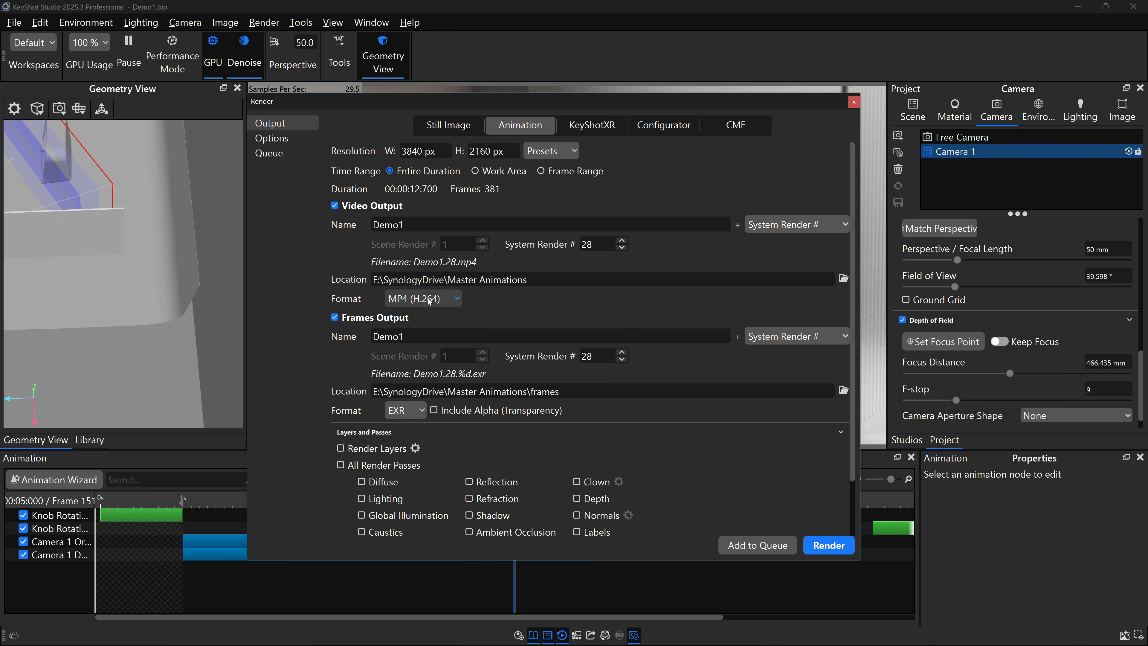
pyautogui.click(335, 317)
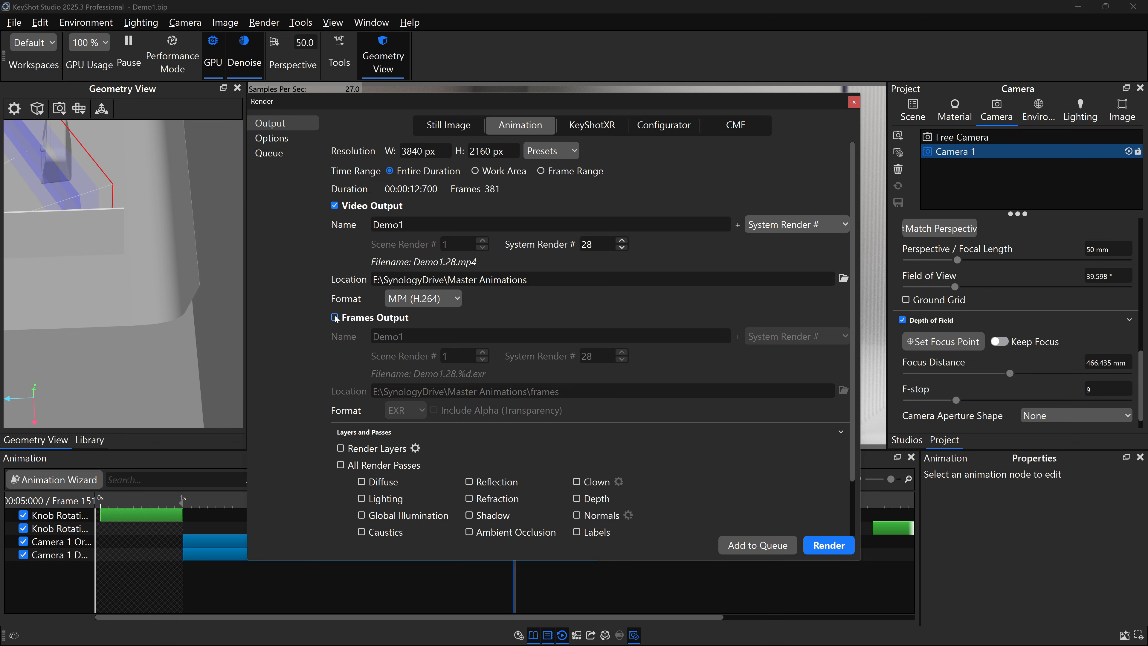
pyautogui.click(335, 317)
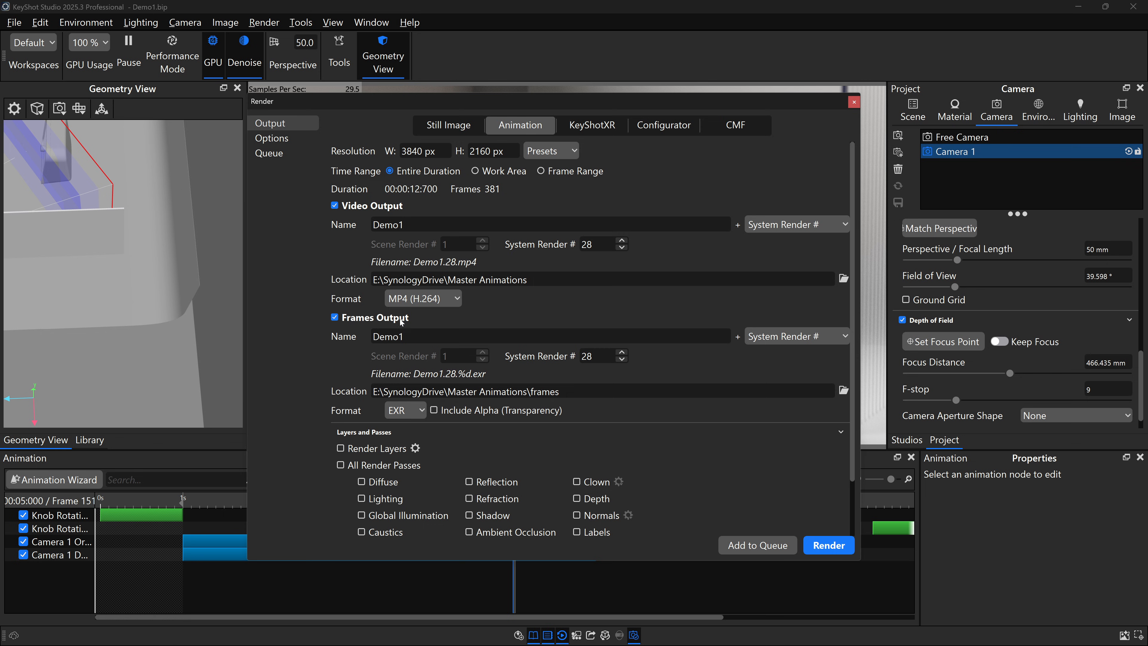
pyautogui.click(407, 410)
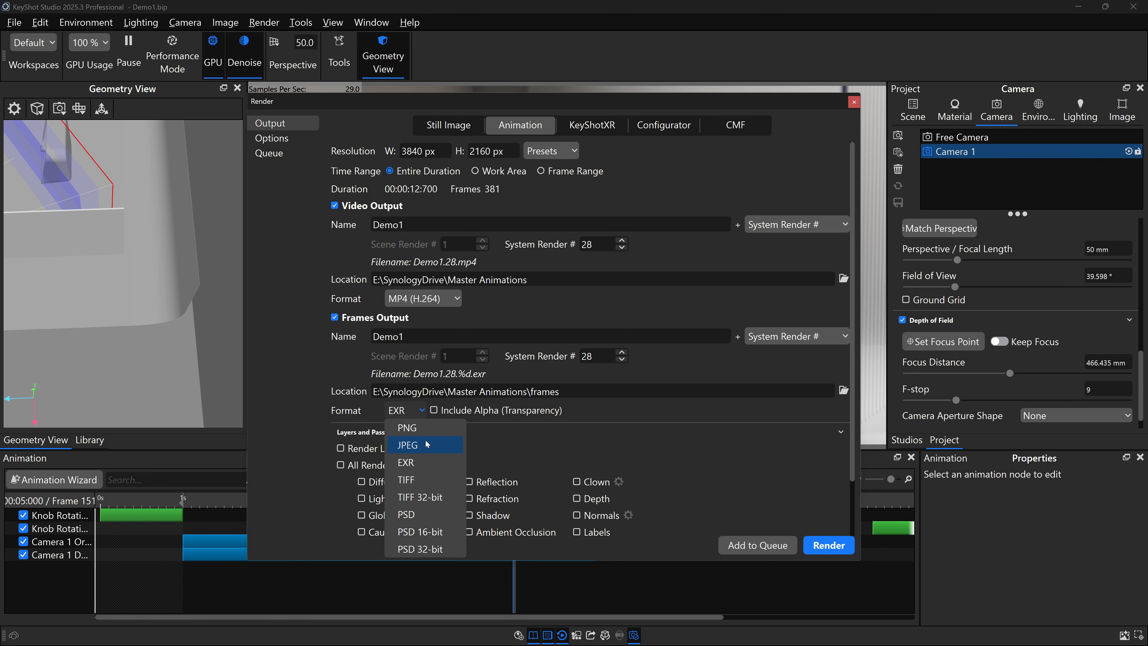
pyautogui.click(421, 428)
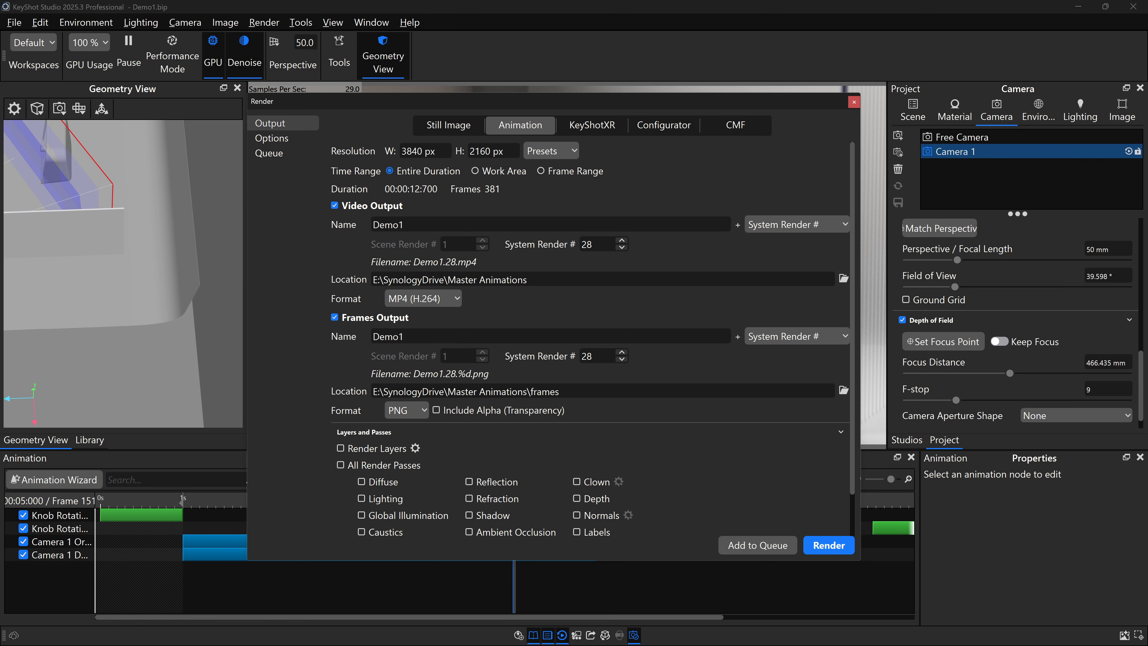
# - Review the save locations for the video and the frames, browse the video folder without changing it, and close the render settings
pyautogui.moveTo(384, 279); pyautogui.dragTo(527, 280)
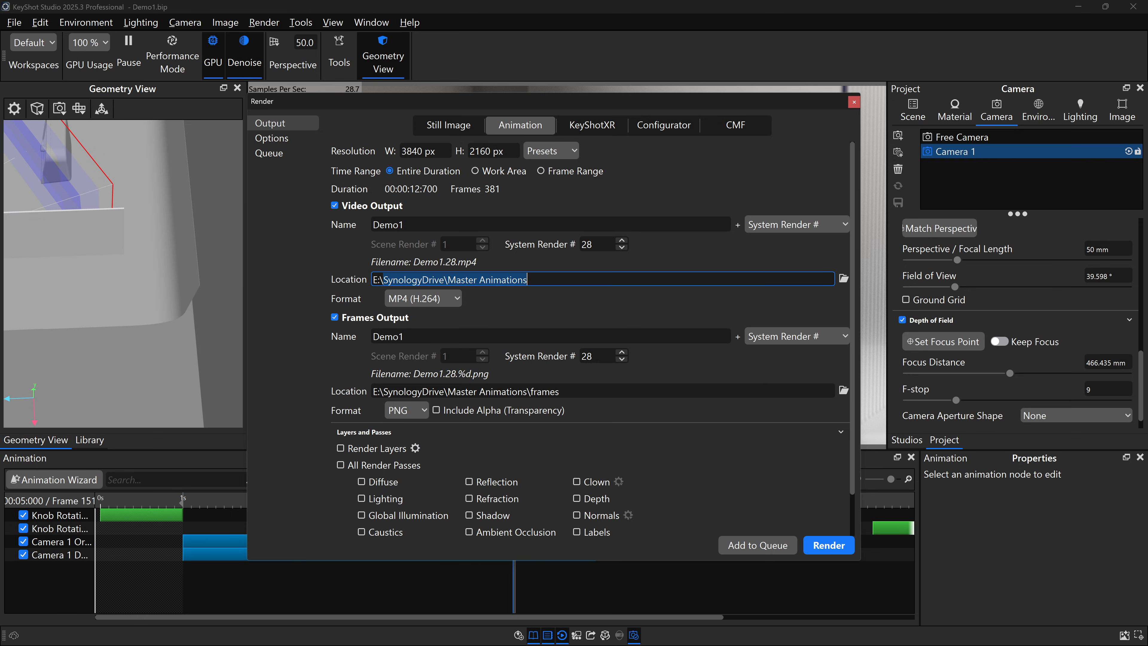
pyautogui.moveTo(387, 391); pyautogui.dragTo(560, 391)
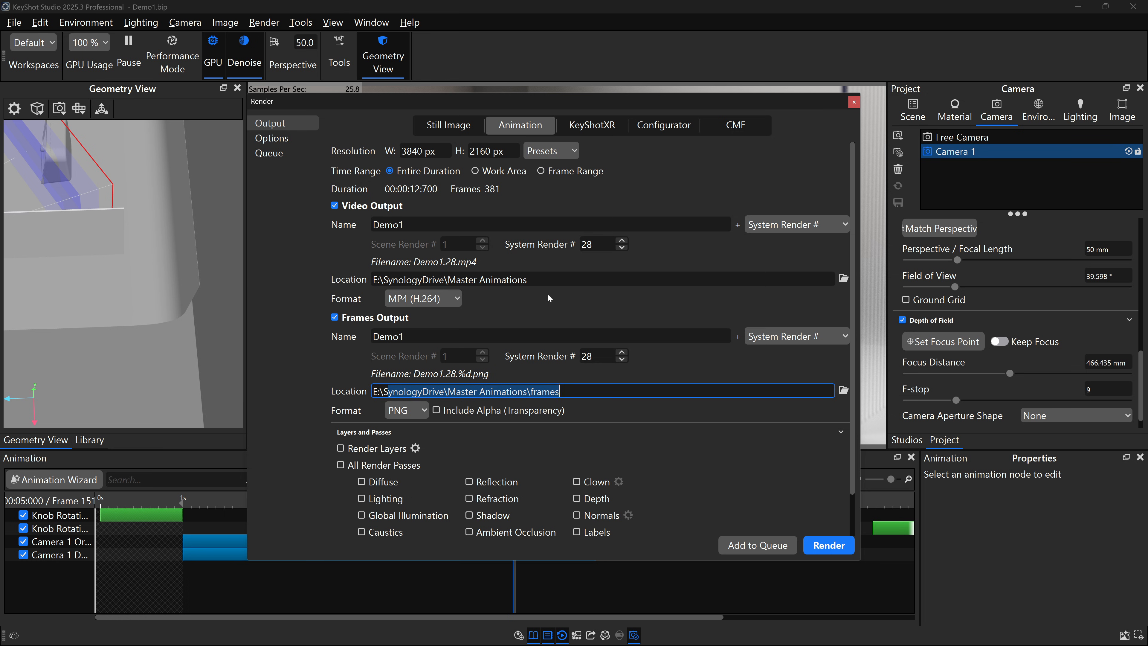
pyautogui.click(844, 278)
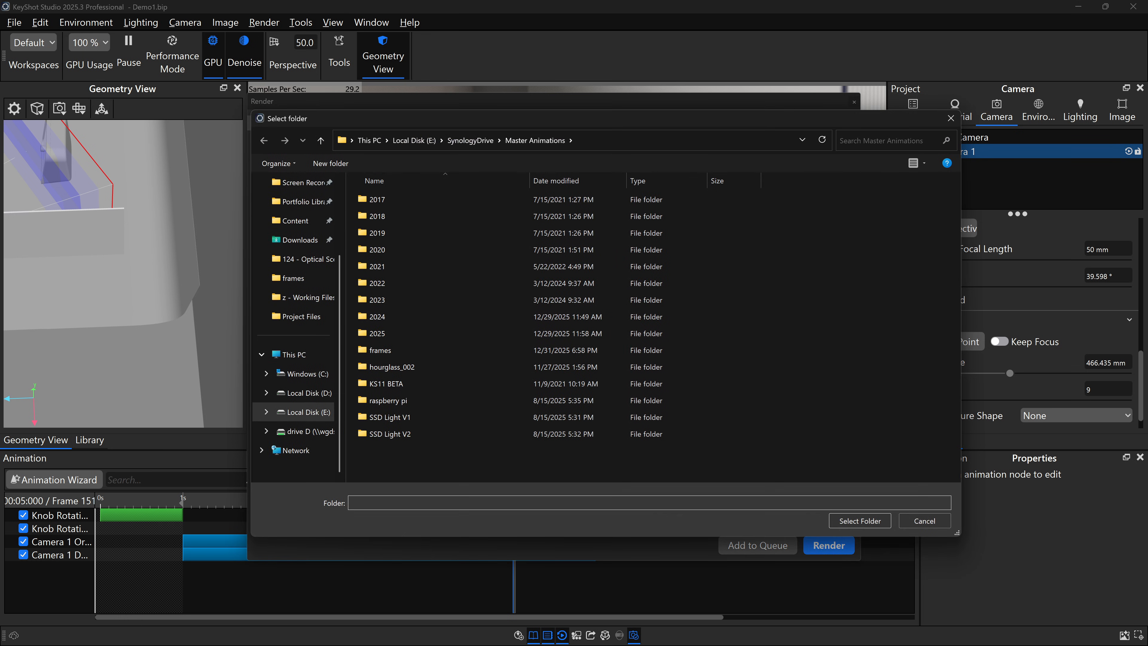
pyautogui.click(593, 143)
pyautogui.click(950, 118)
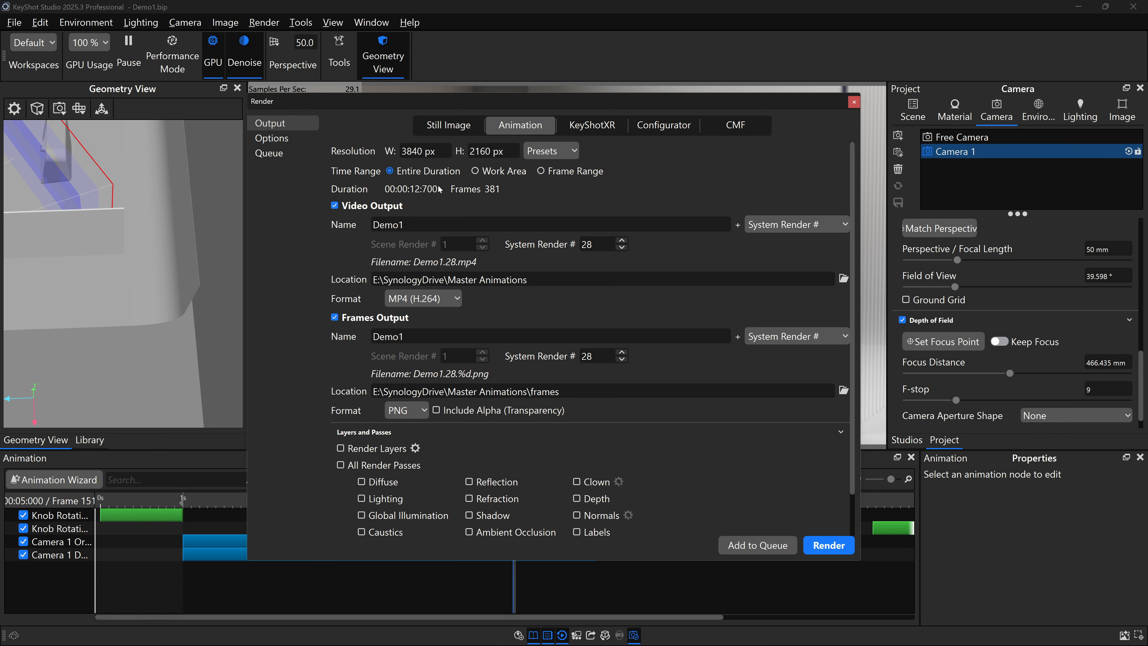
pyautogui.click(854, 102)
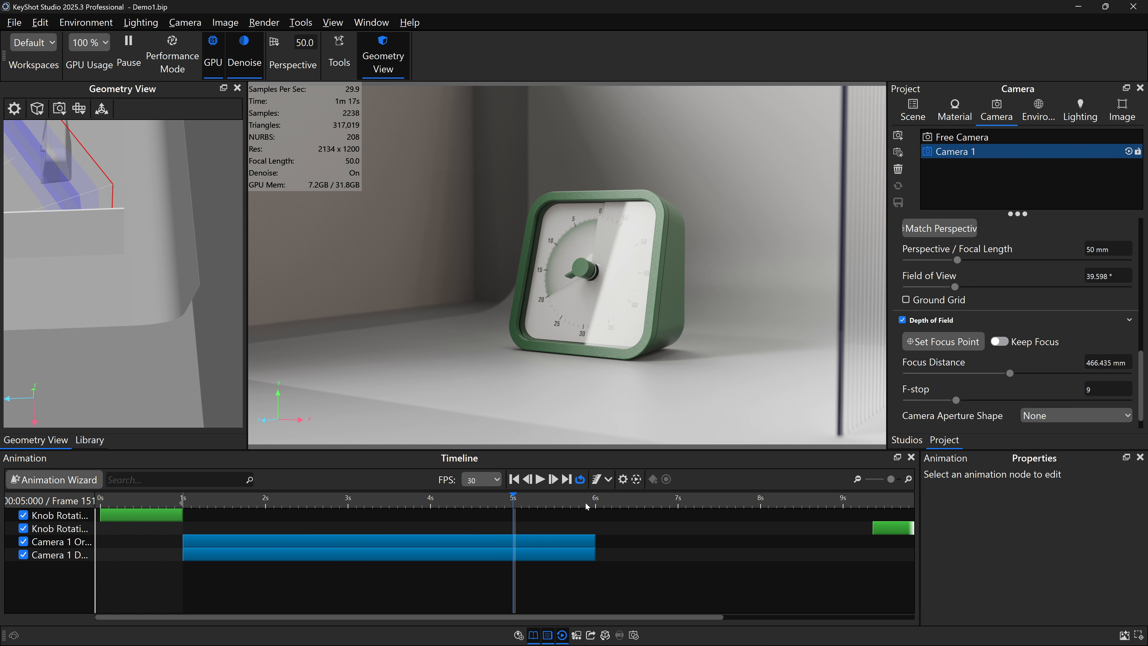
# - Find the frame number at 6 s on the timeline and limit the animation render to a frame range ending at 181
pyautogui.click(596, 500)
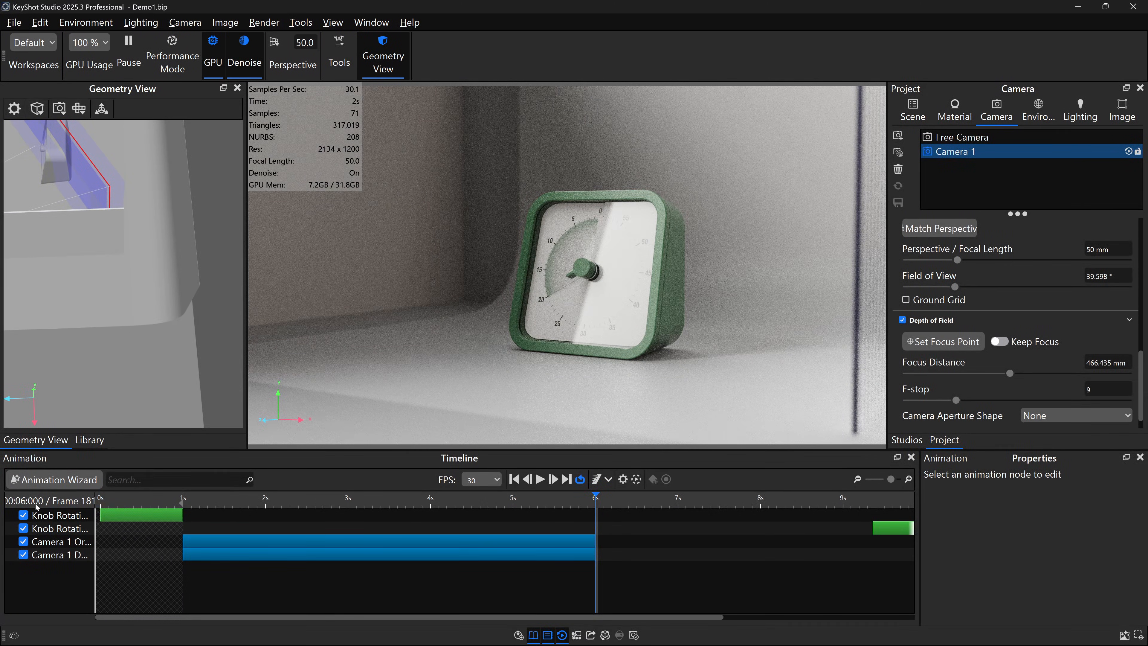
pyautogui.moveTo(93, 505); pyautogui.dragTo(103, 505)
pyautogui.click(634, 635)
pyautogui.click(484, 175)
pyautogui.click(547, 173)
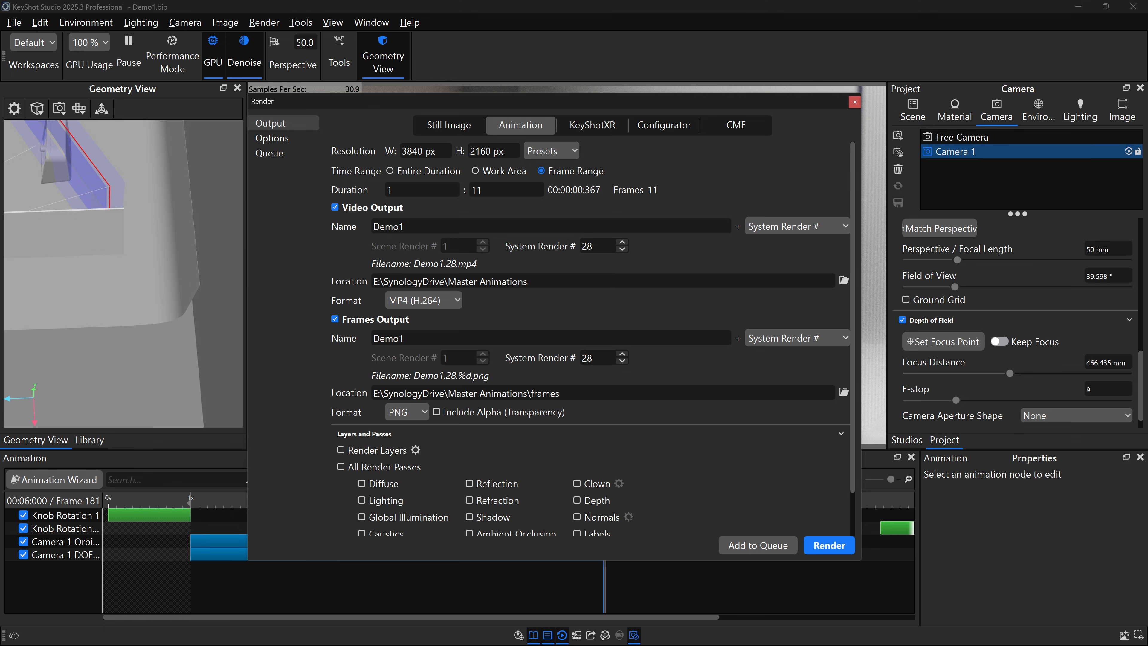
pyautogui.doubleClick(480, 189)
pyautogui.write('181')
pyautogui.press('Return')
# - Move the timeline to 1 s and set the render range's start frame to 31
pyautogui.click(201, 500)
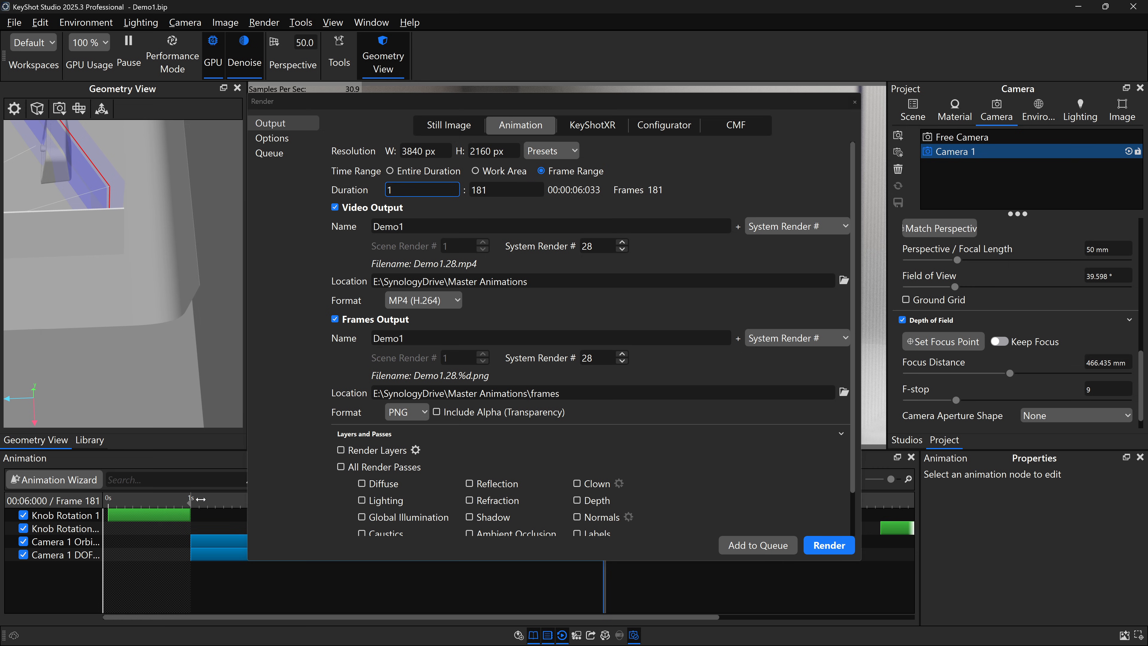
pyautogui.click(191, 499)
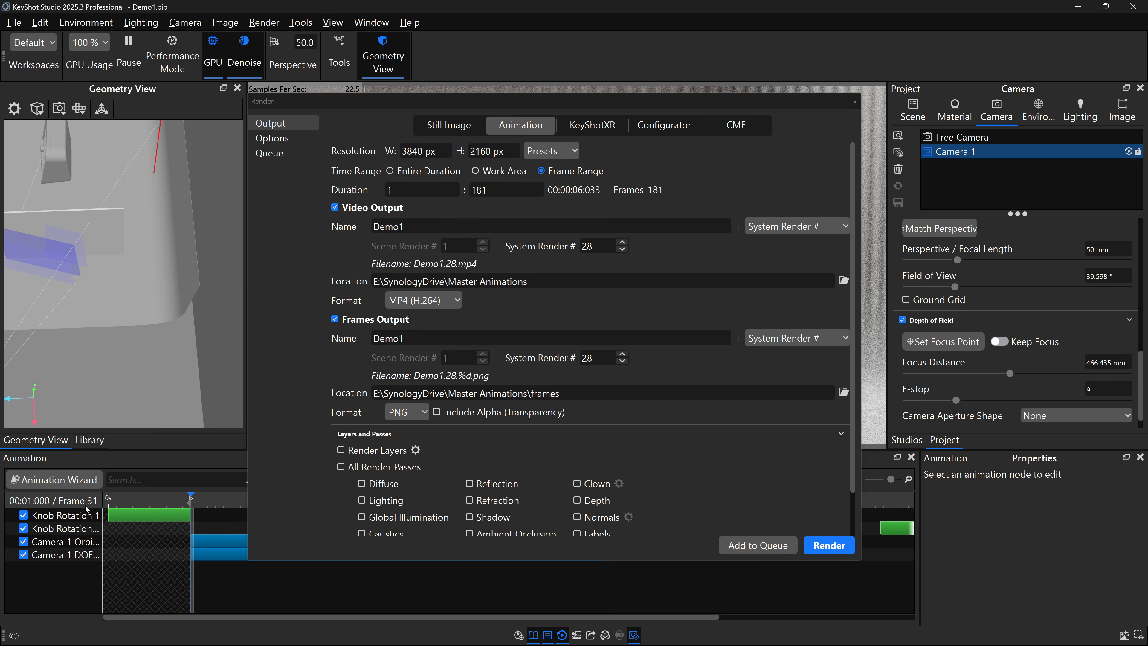
pyautogui.doubleClick(390, 189)
pyautogui.write('31')
pyautogui.press('Return')
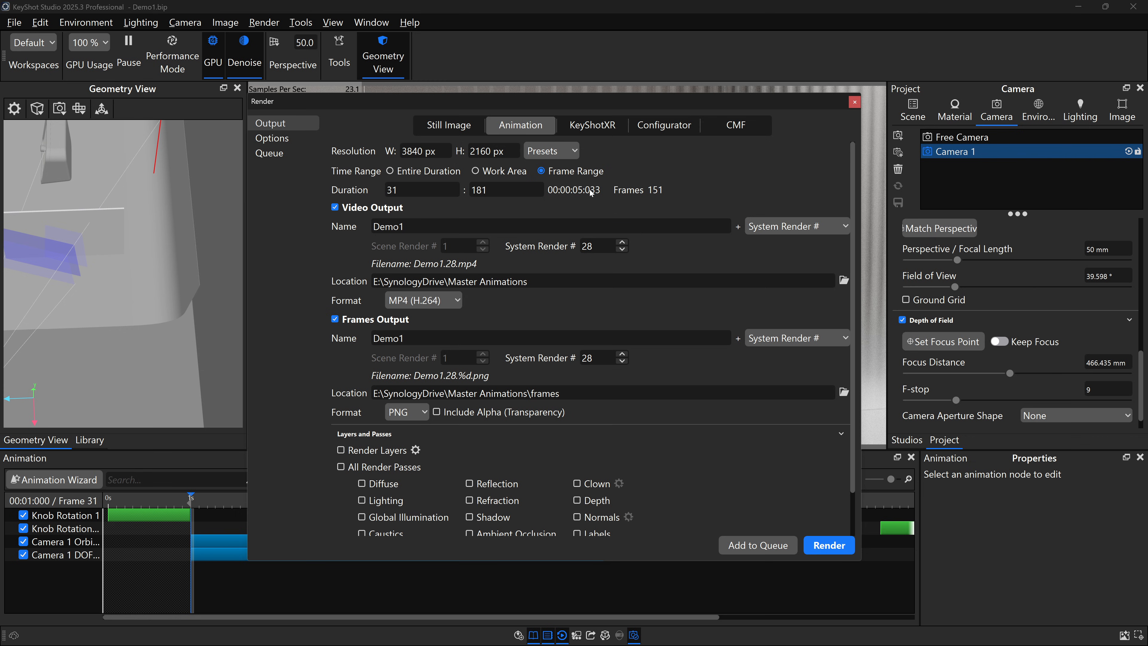
# - Add the animation render job to the render queue and open the queue to check it
pyautogui.click(787, 545)
pyautogui.click(293, 139)
pyautogui.click(292, 154)
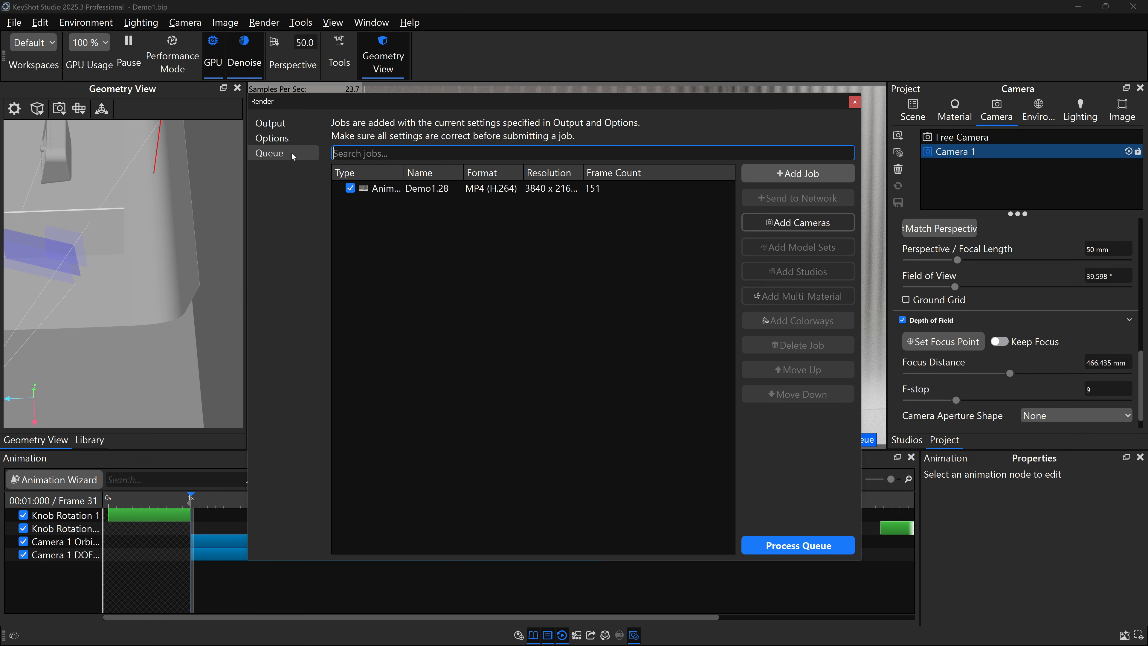